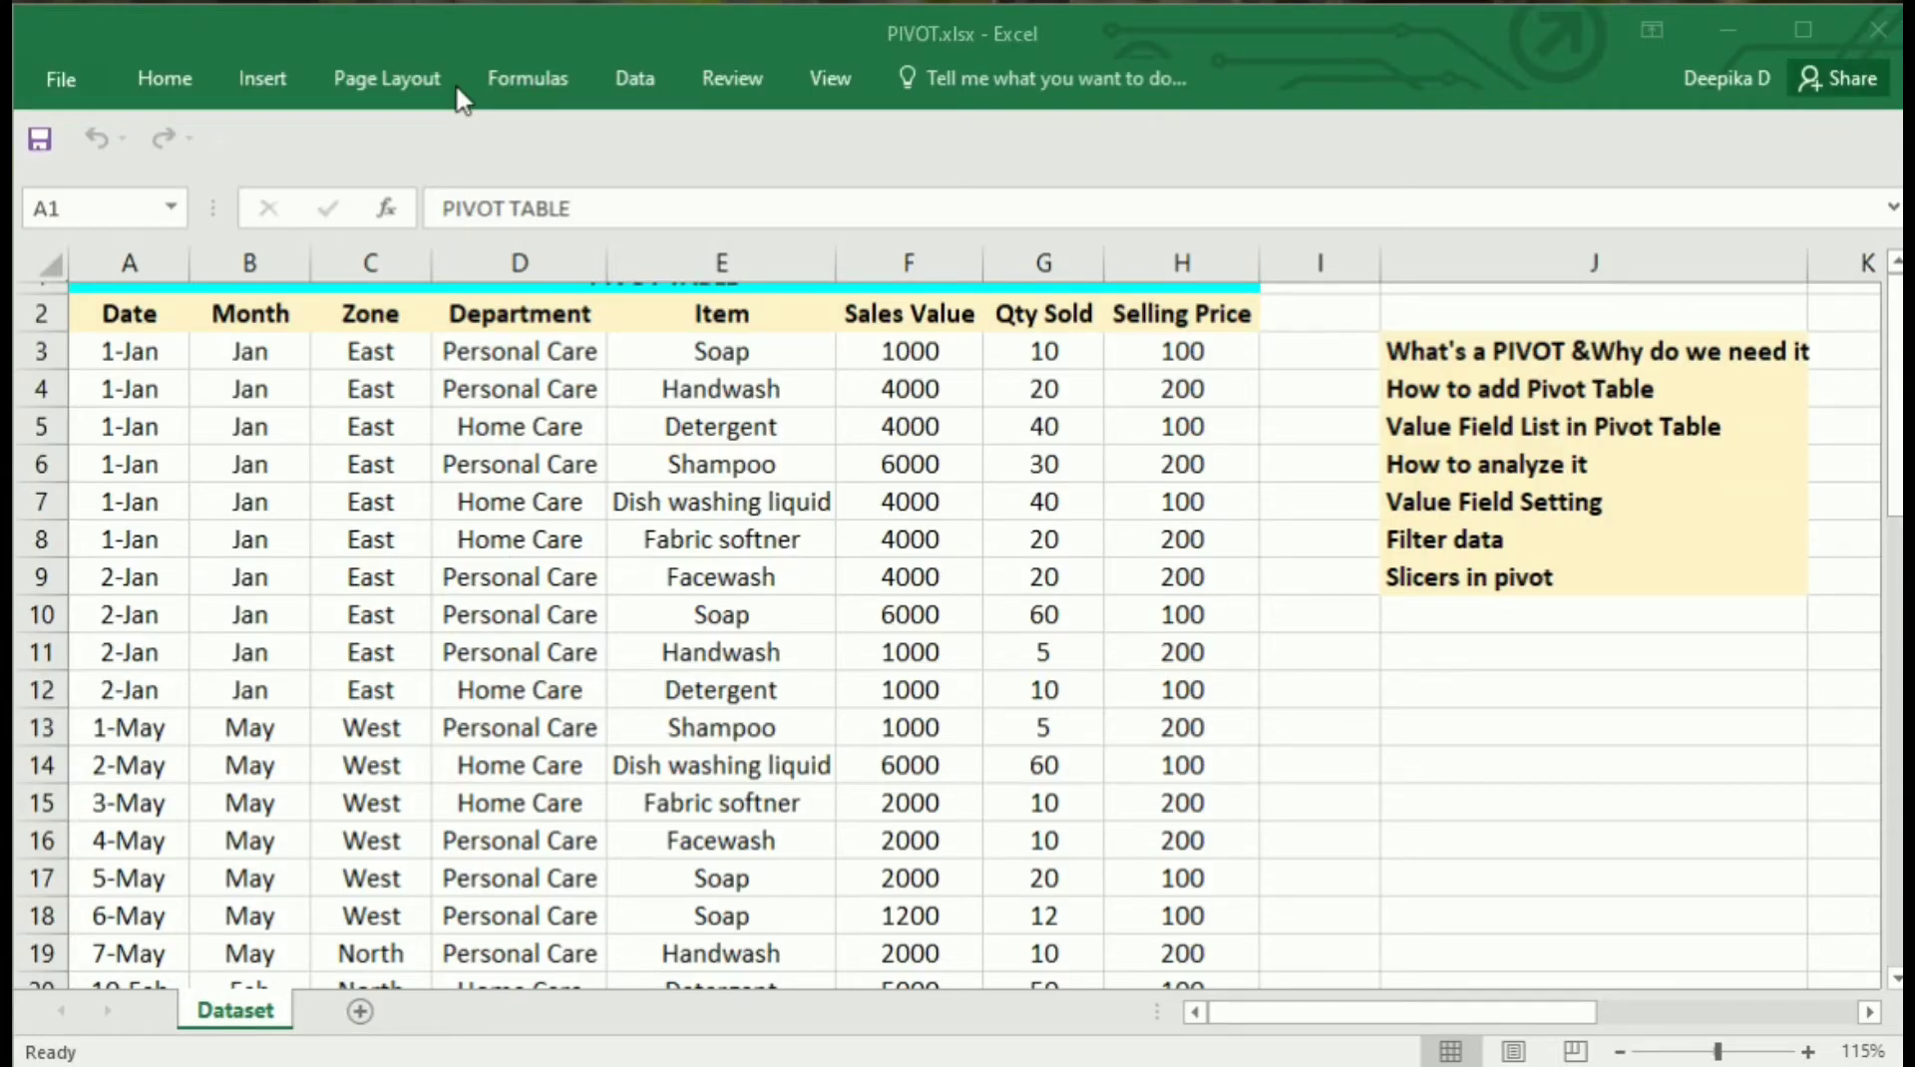
Insert a pivot table on a new worksheet using the range Dataset!$A$2:$H$51 as its source
click(265, 76)
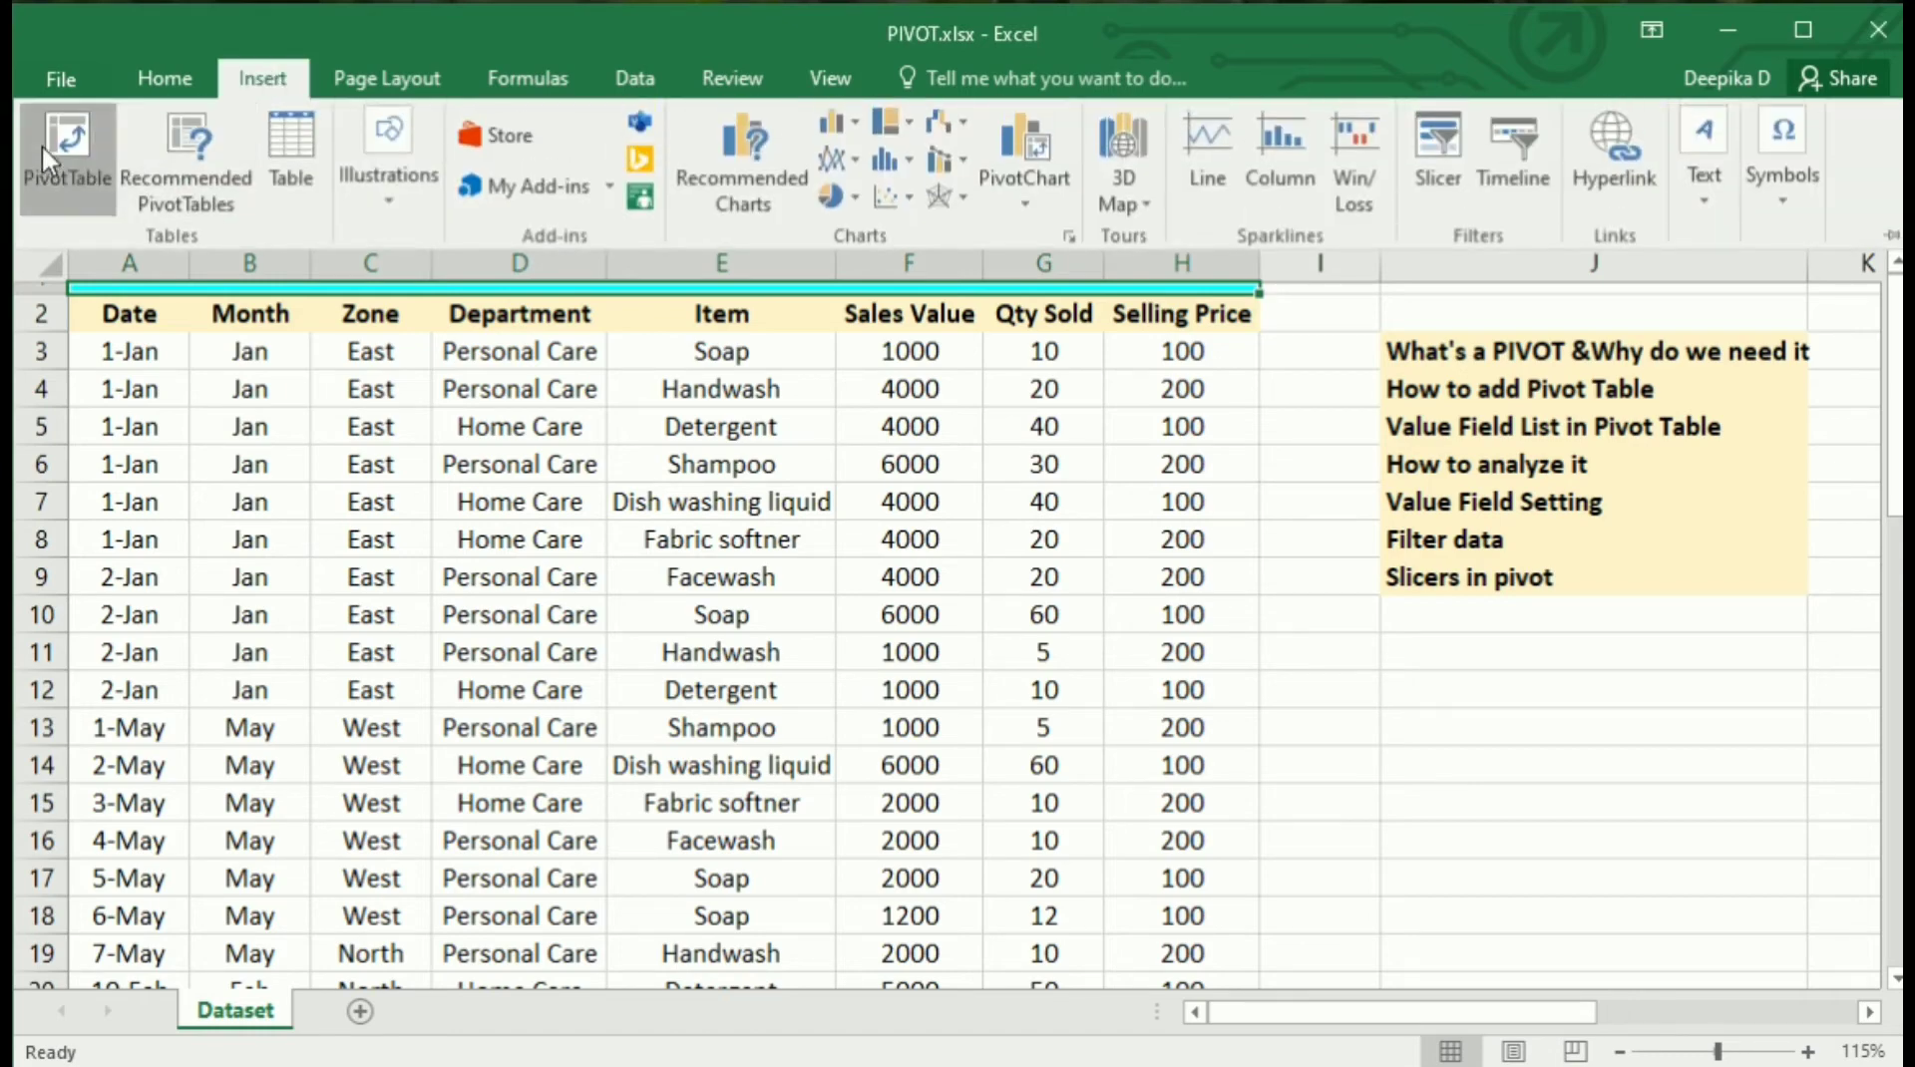
click(42, 144)
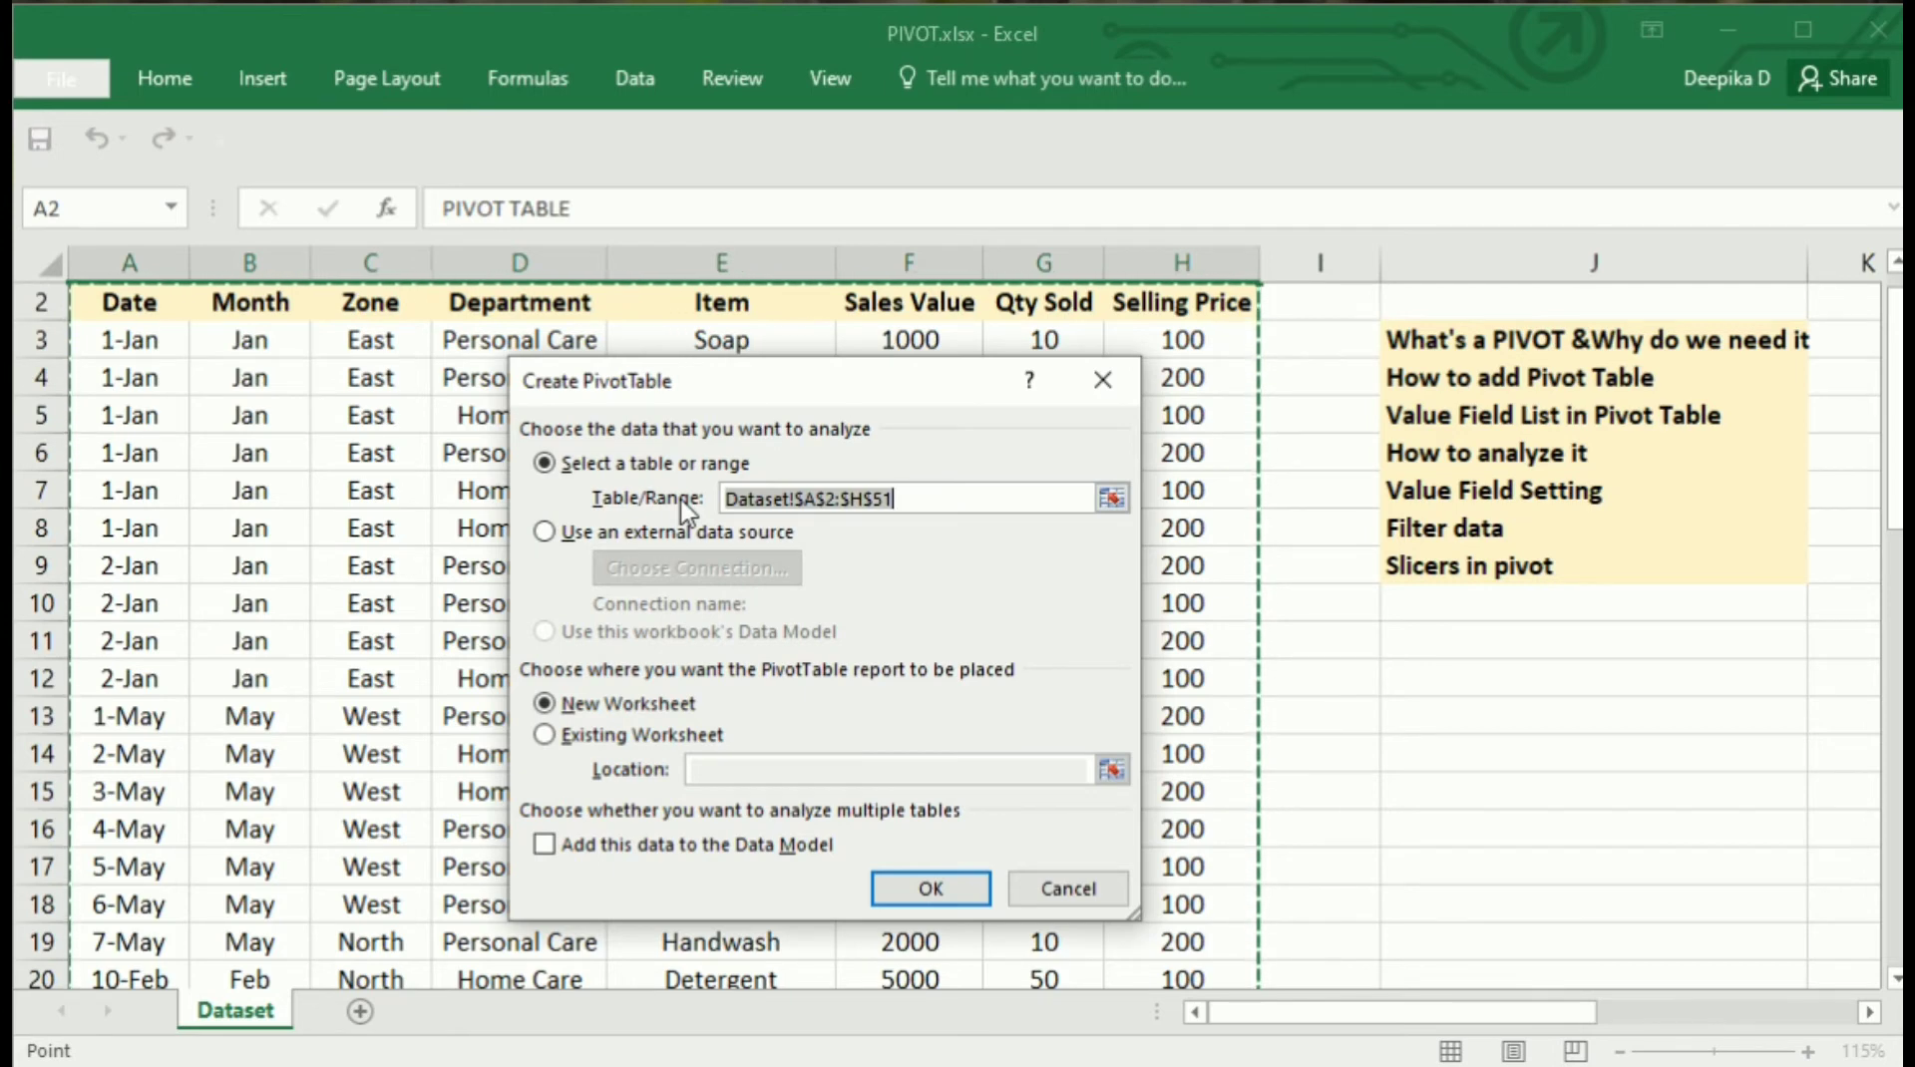
key(BackSpace)
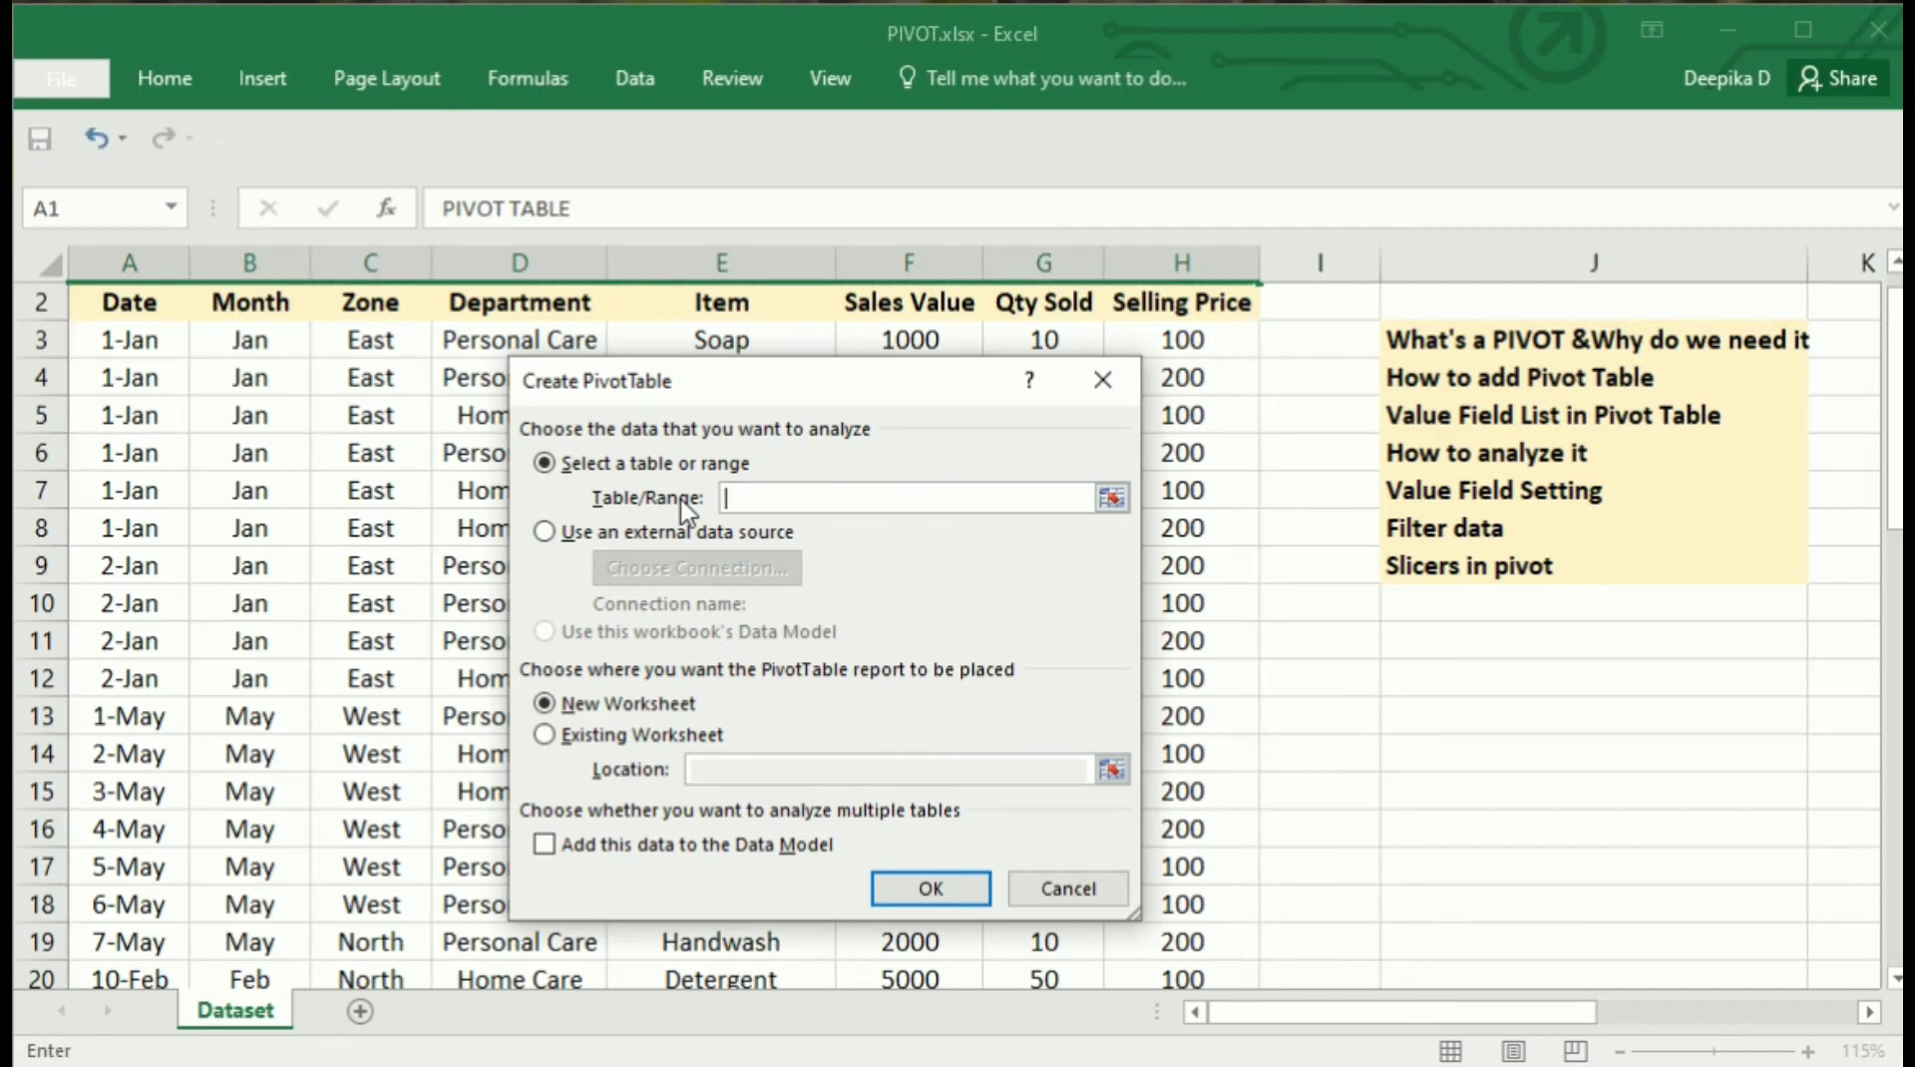
drag(179, 310, 1199, 304)
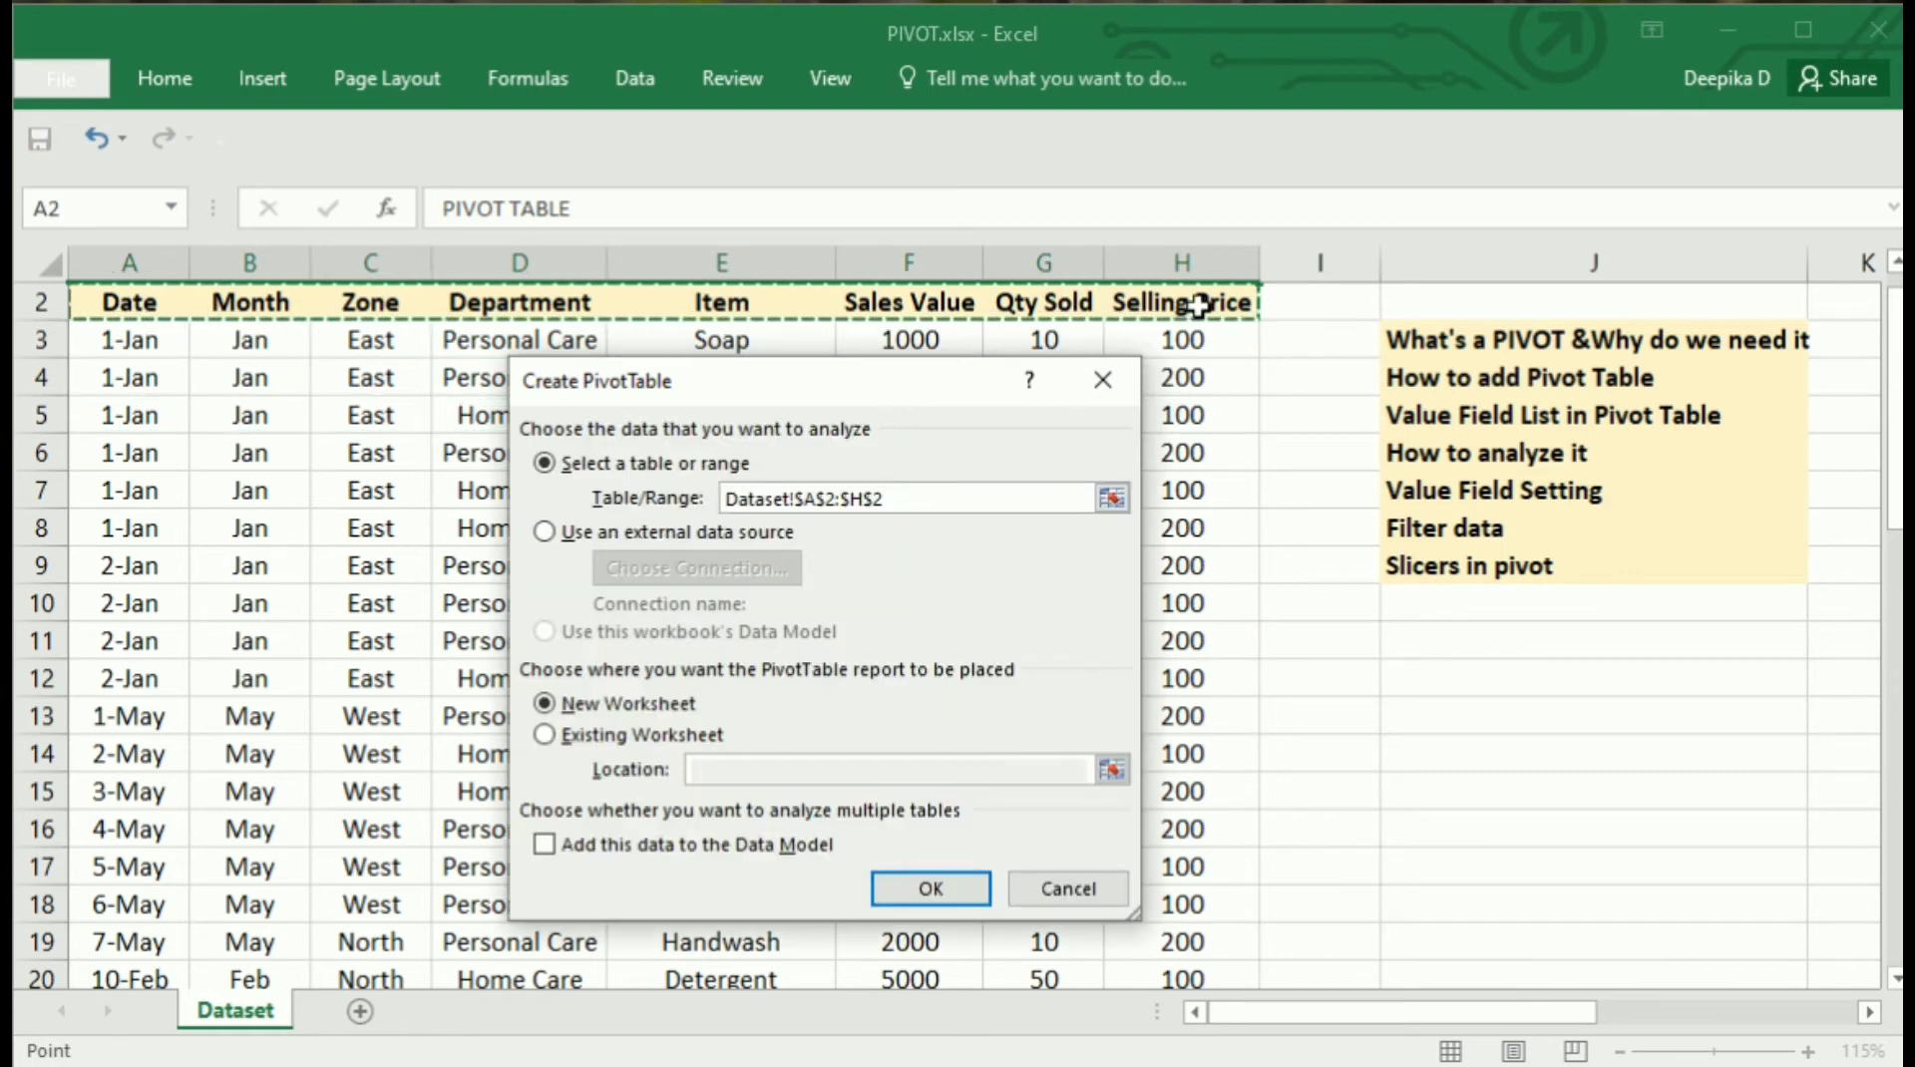
key(ctrl+shift+Down)
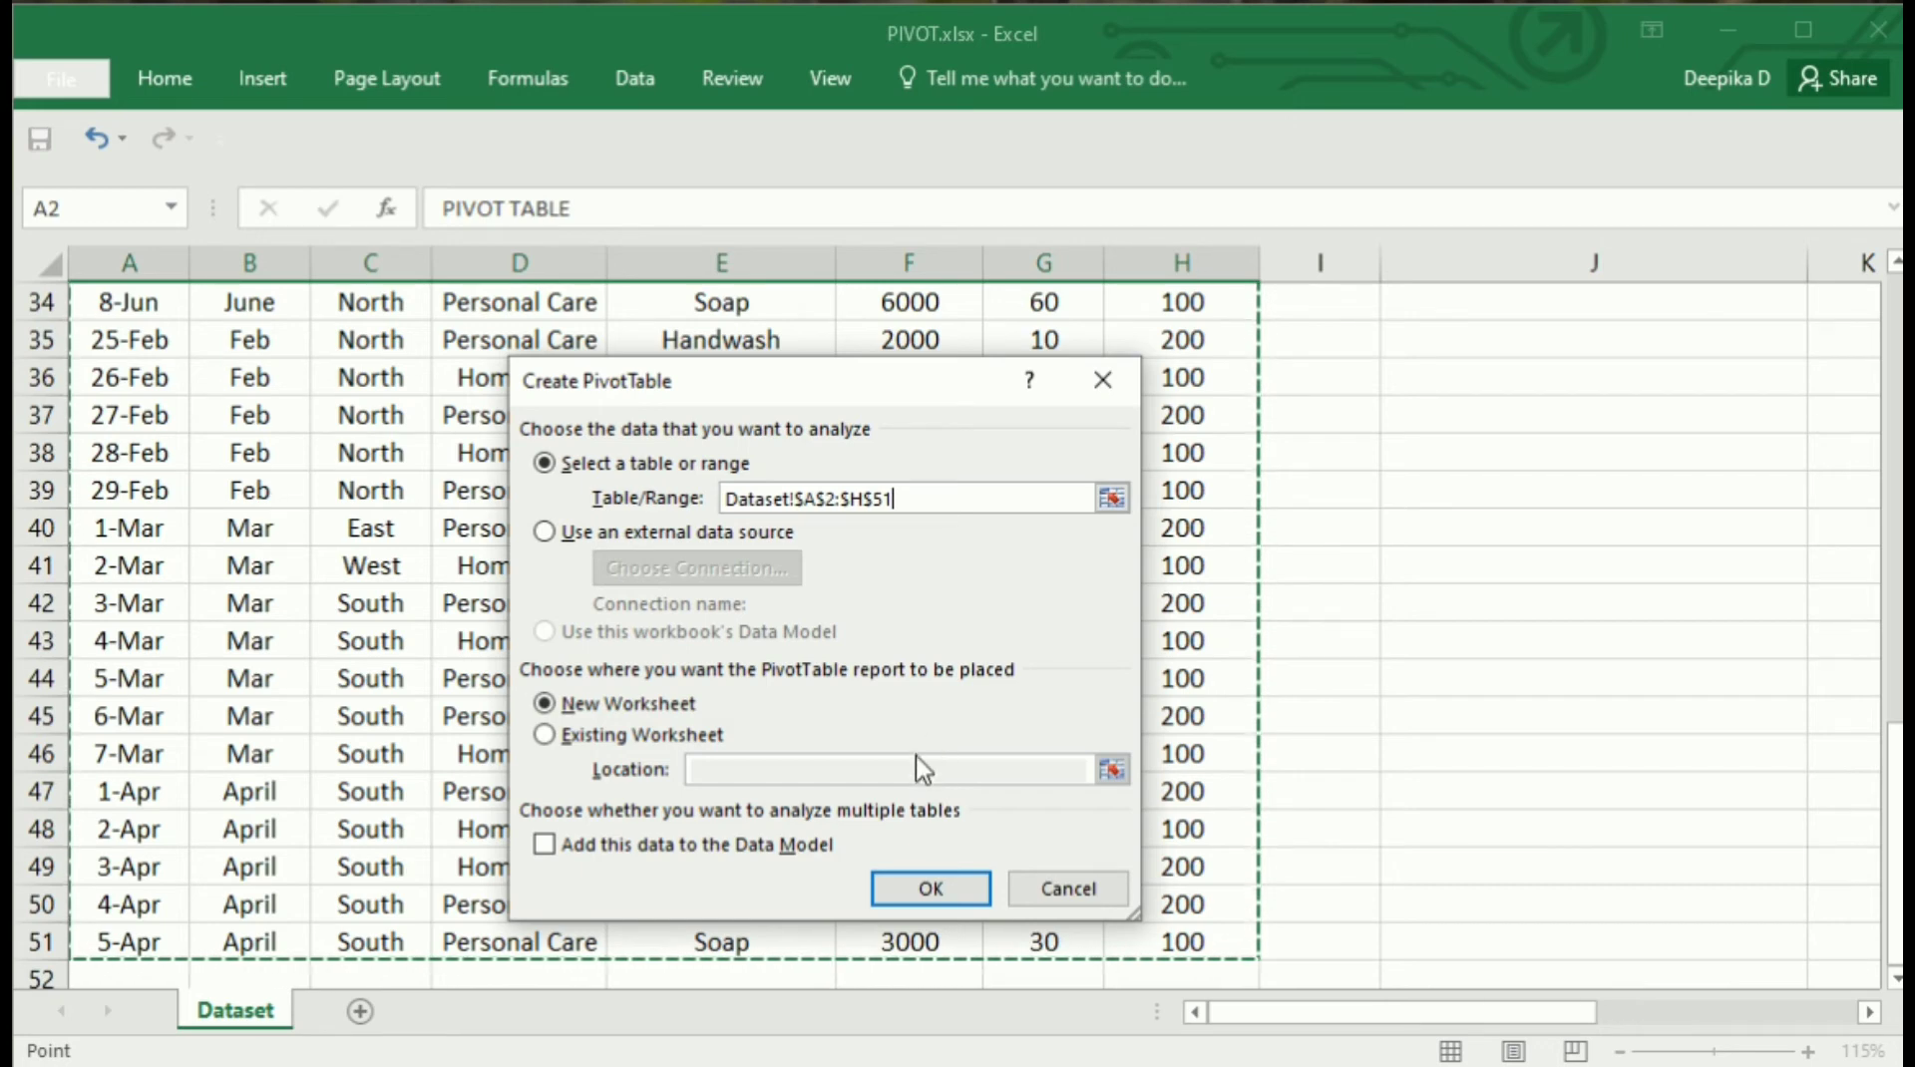
click(917, 897)
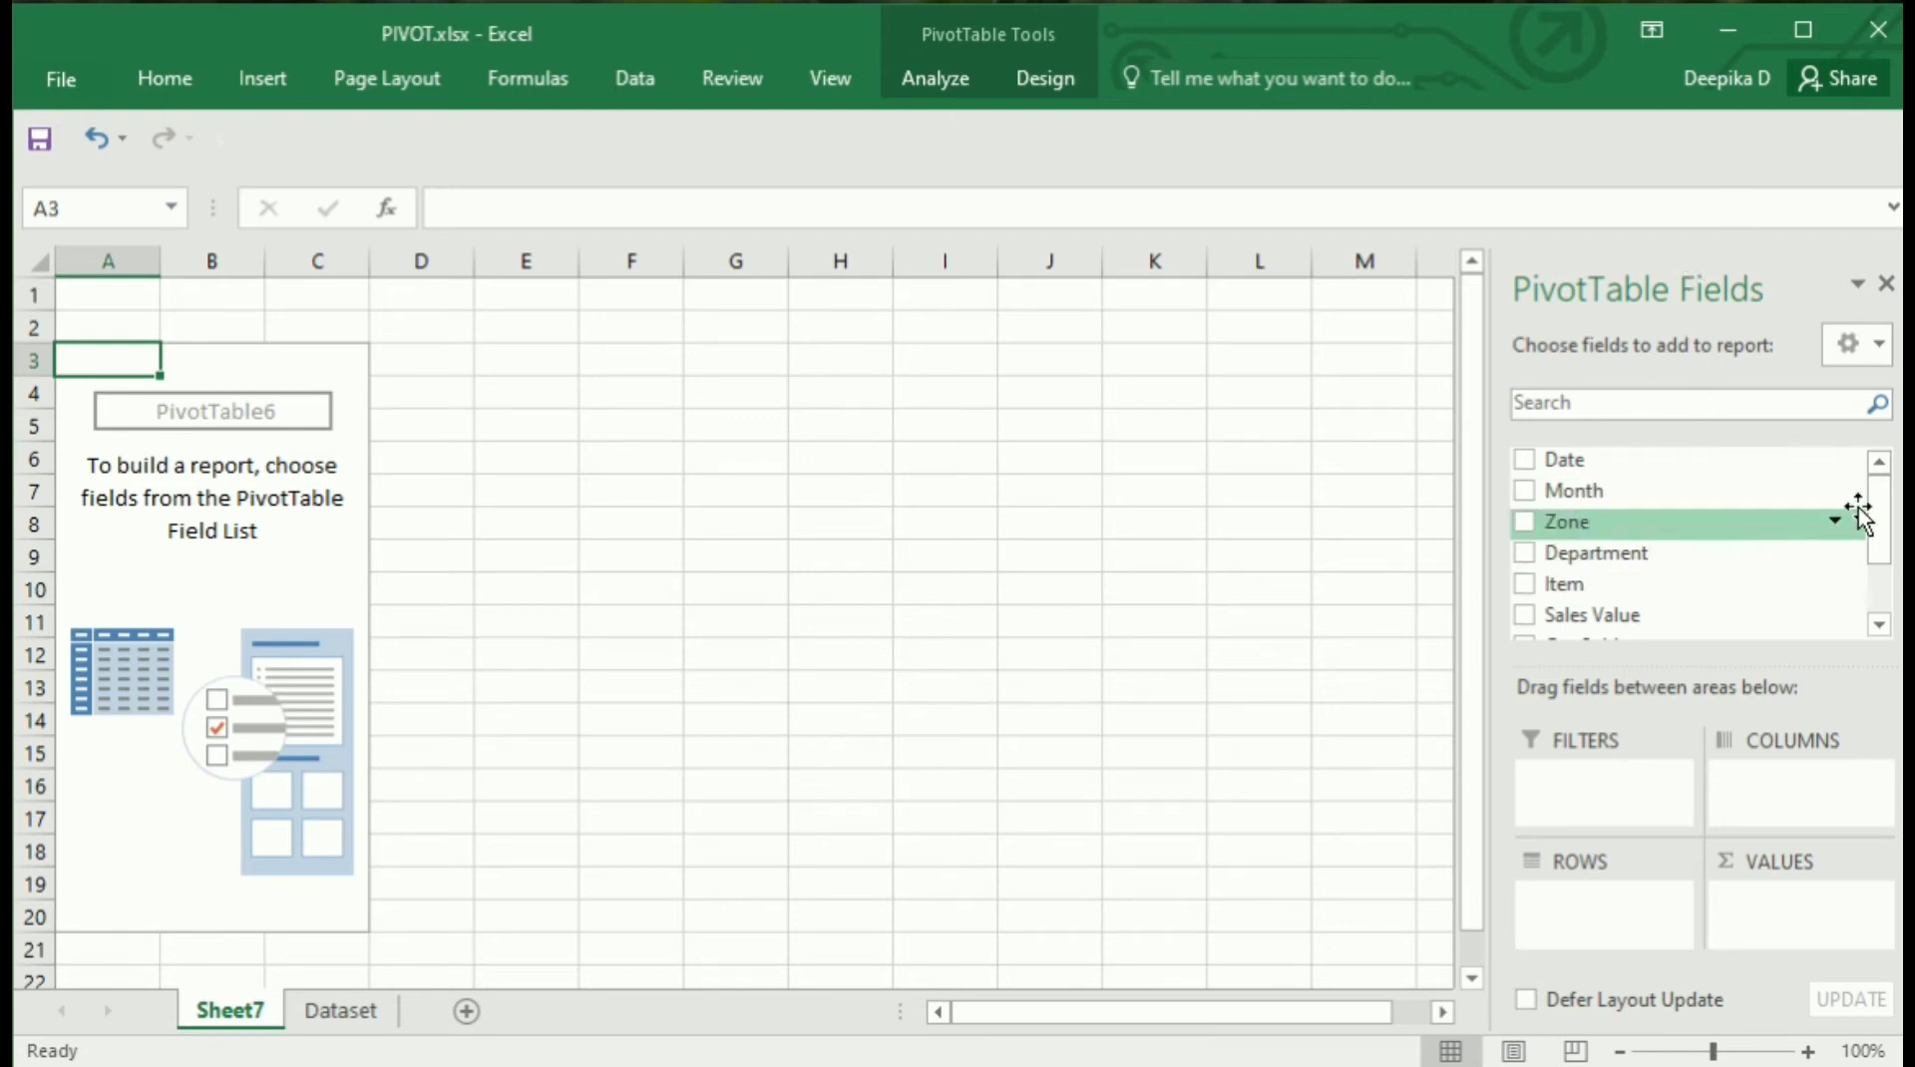
Compare the pivot field list with the column headers on the Dataset sheet and return to the pivot sheet
mouse_move(1881, 513)
mouse_down()
mouse_move(1883, 590)
mouse_move(1881, 498)
mouse_up()
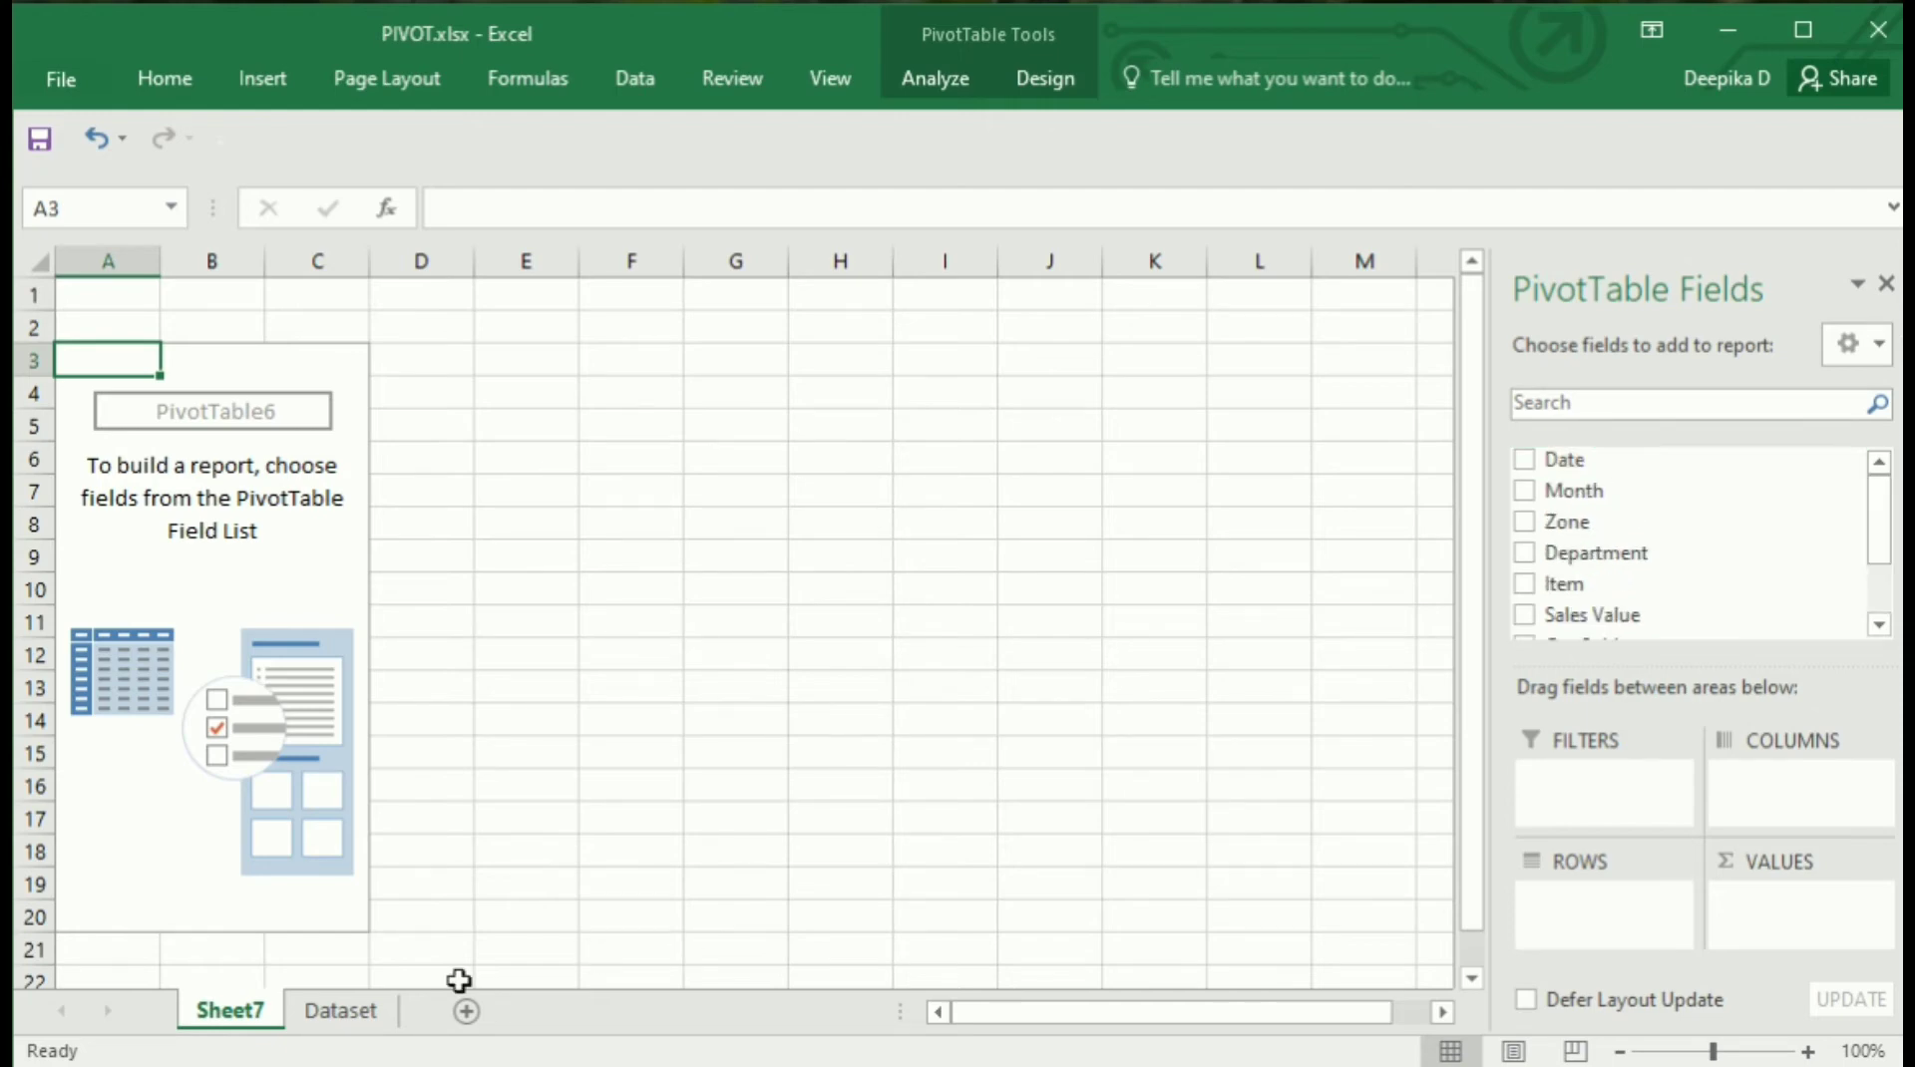
click(387, 1013)
click(636, 789)
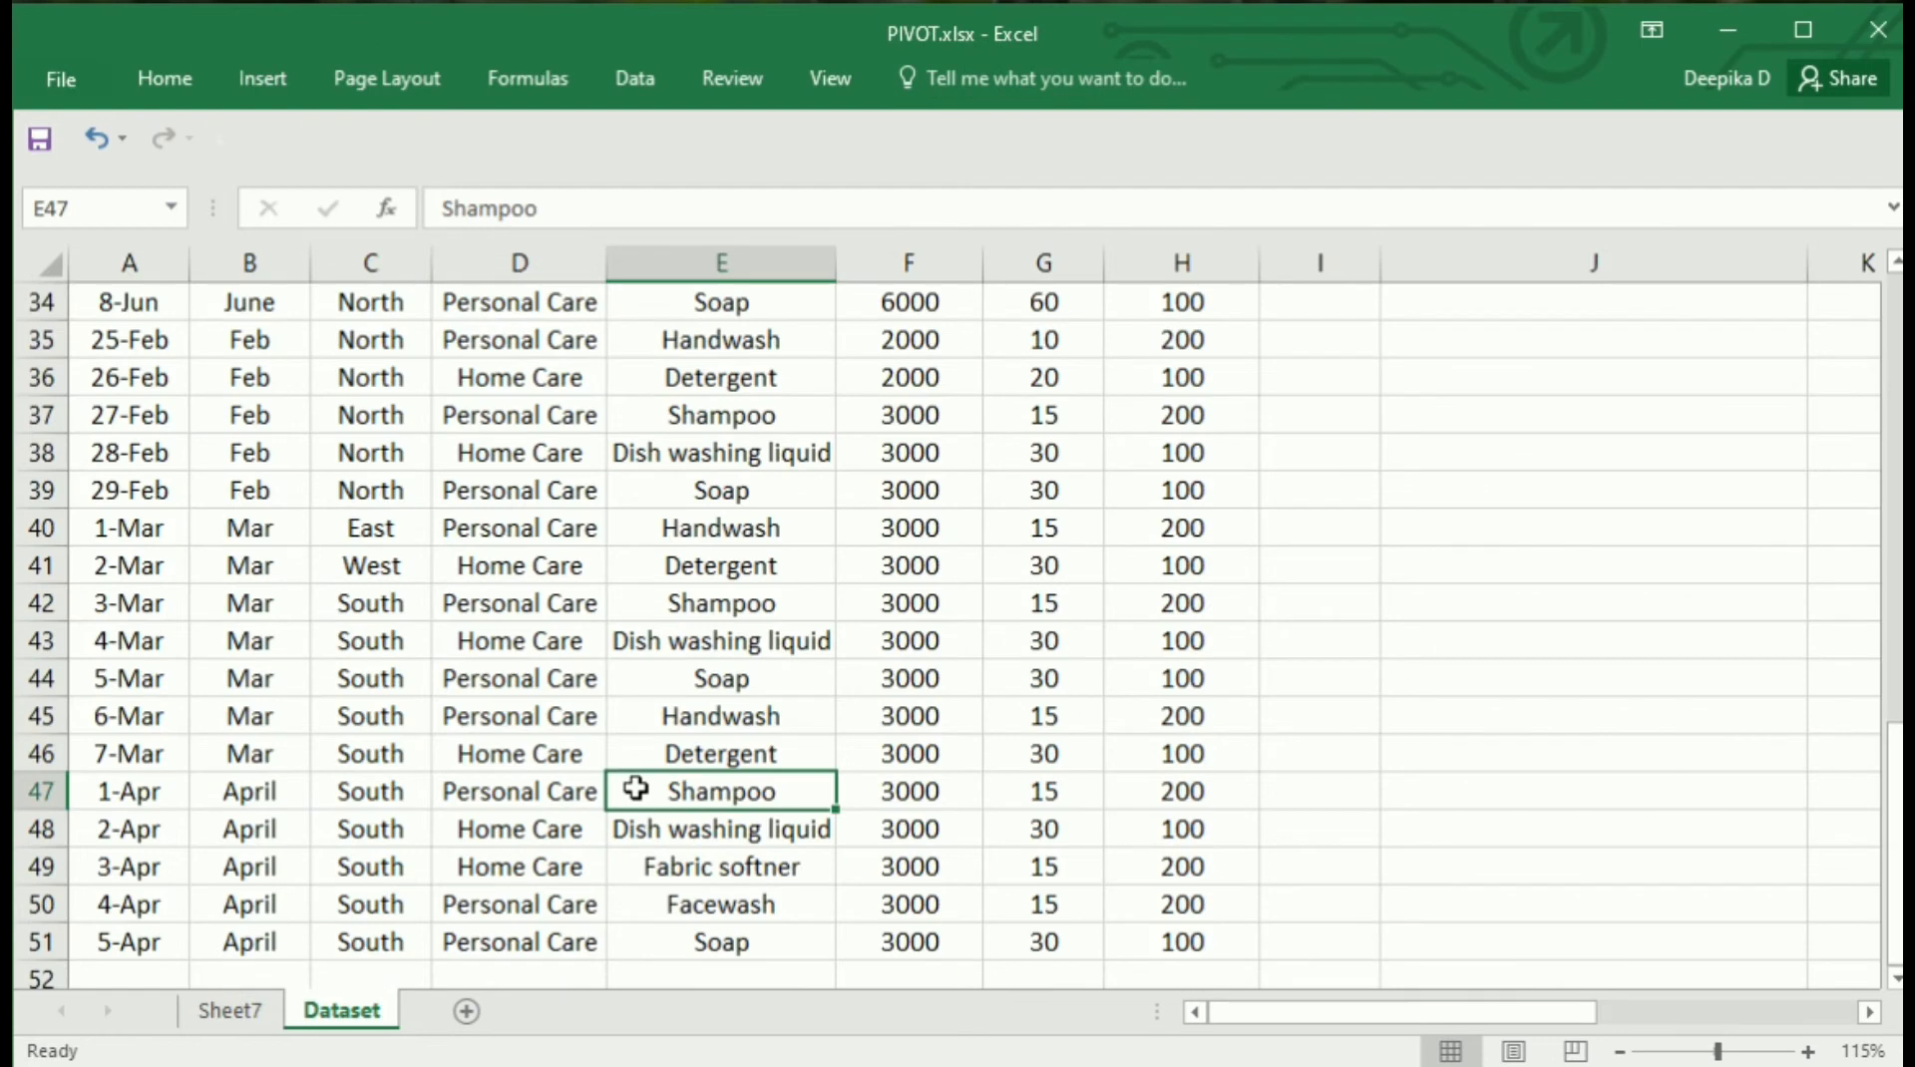
key(ctrl+Up)
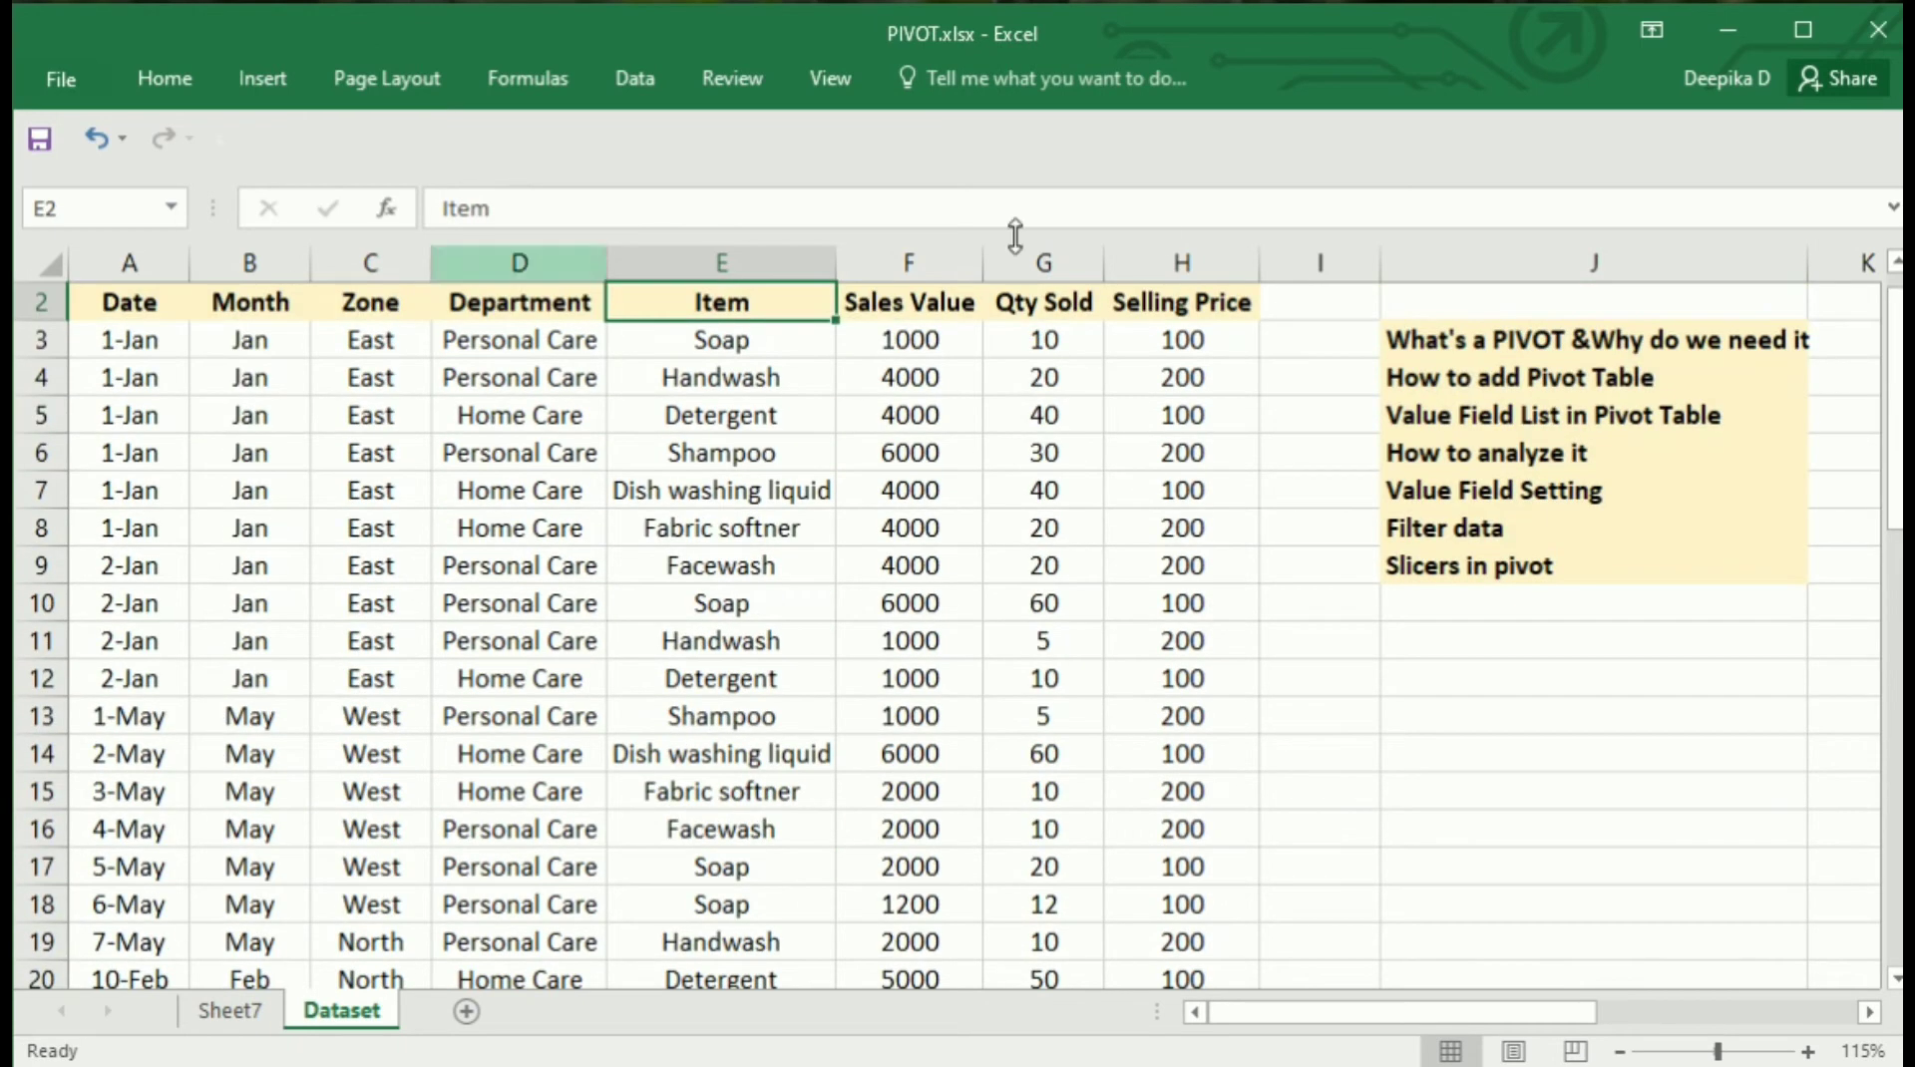
click(244, 1011)
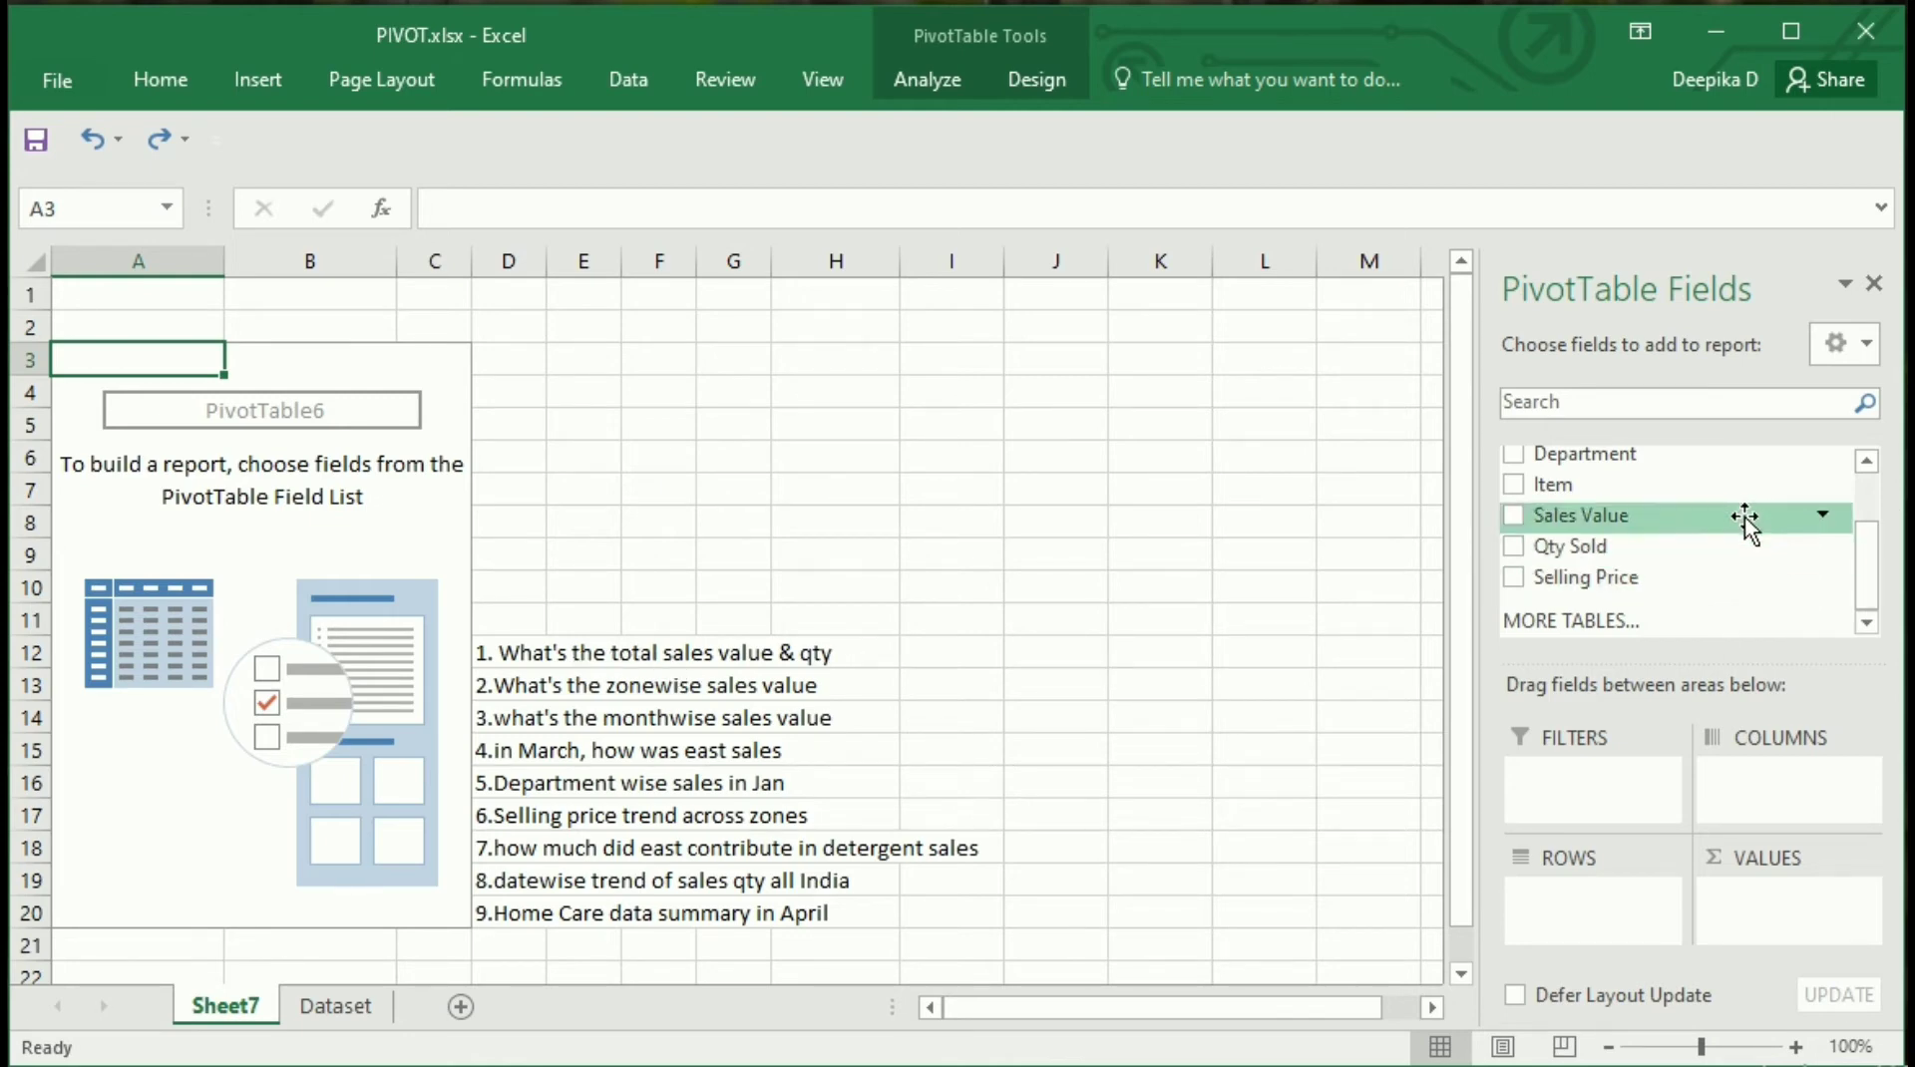
Add Sales Value to the pivot values and check its total against the Sales Value column on the Dataset sheet
drag(1711, 516, 1815, 913)
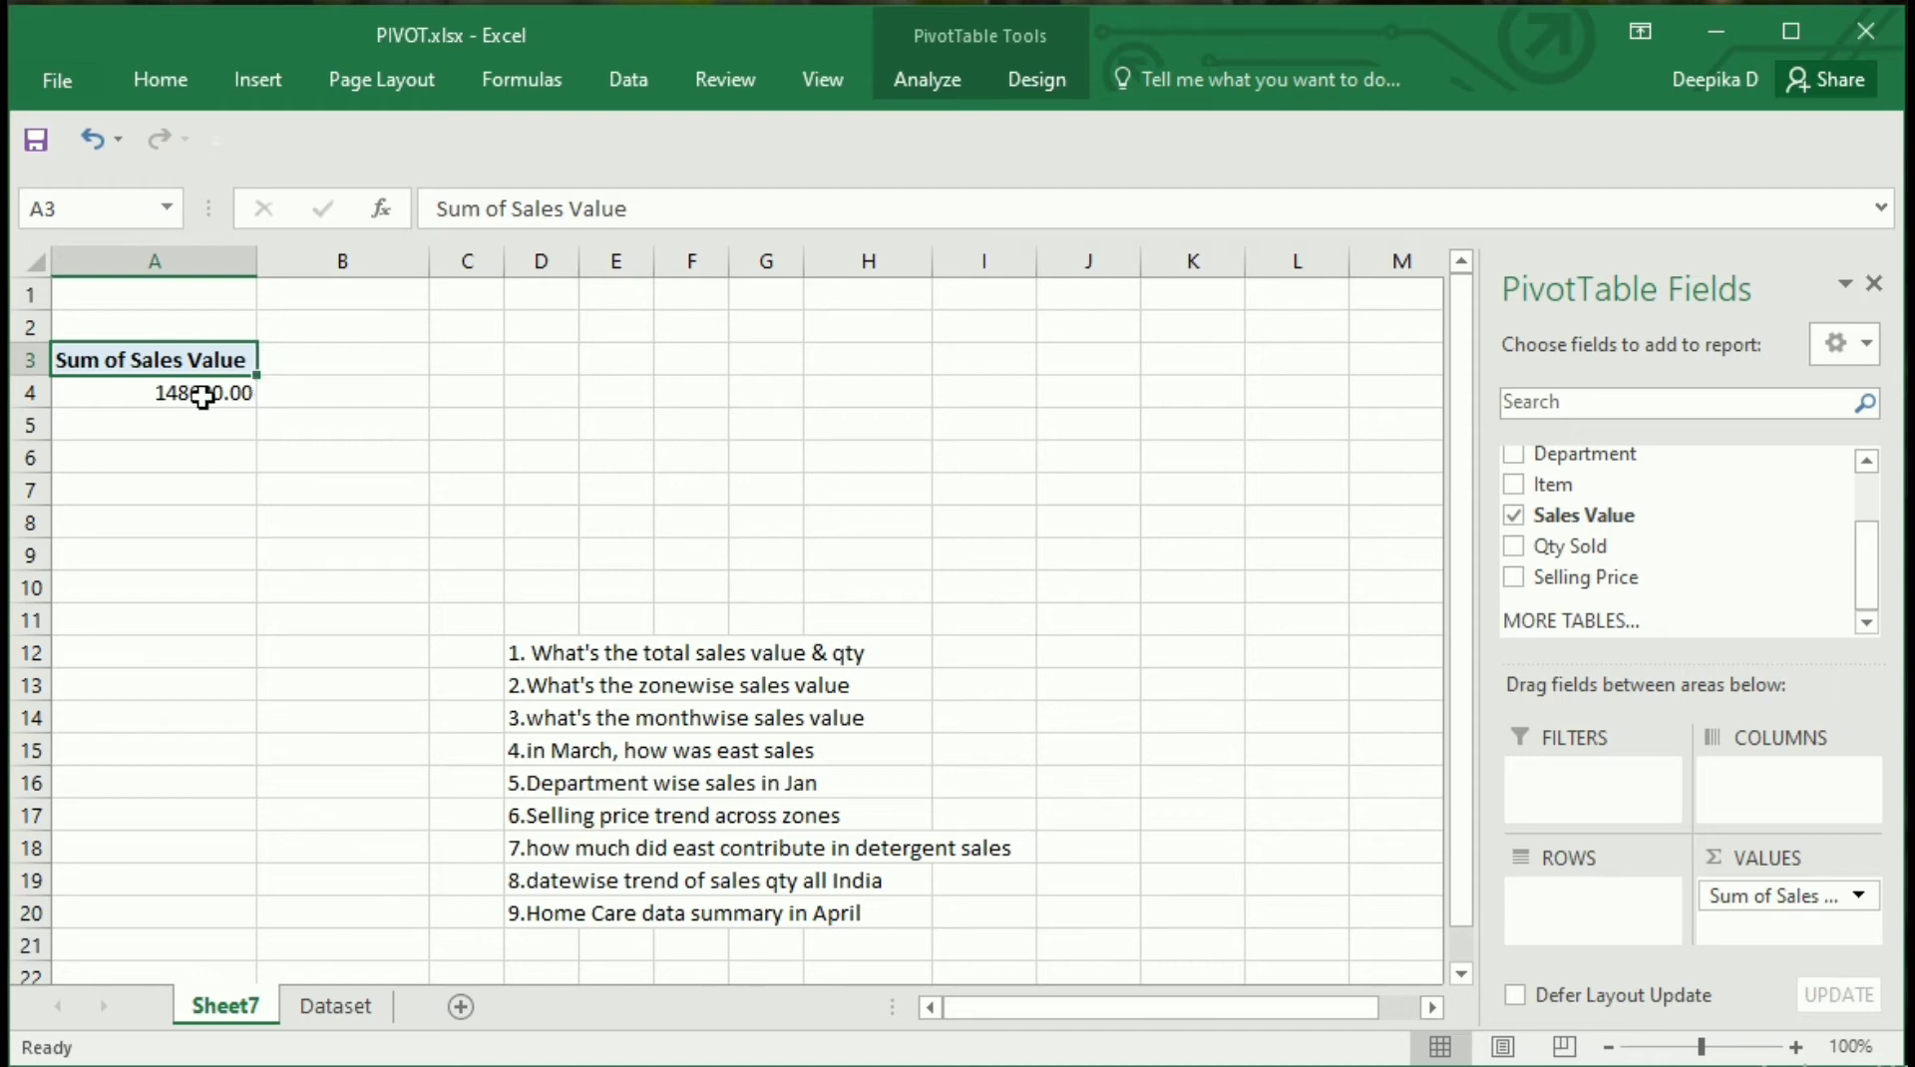
mouse_move(202, 396)
click(344, 1008)
click(388, 343)
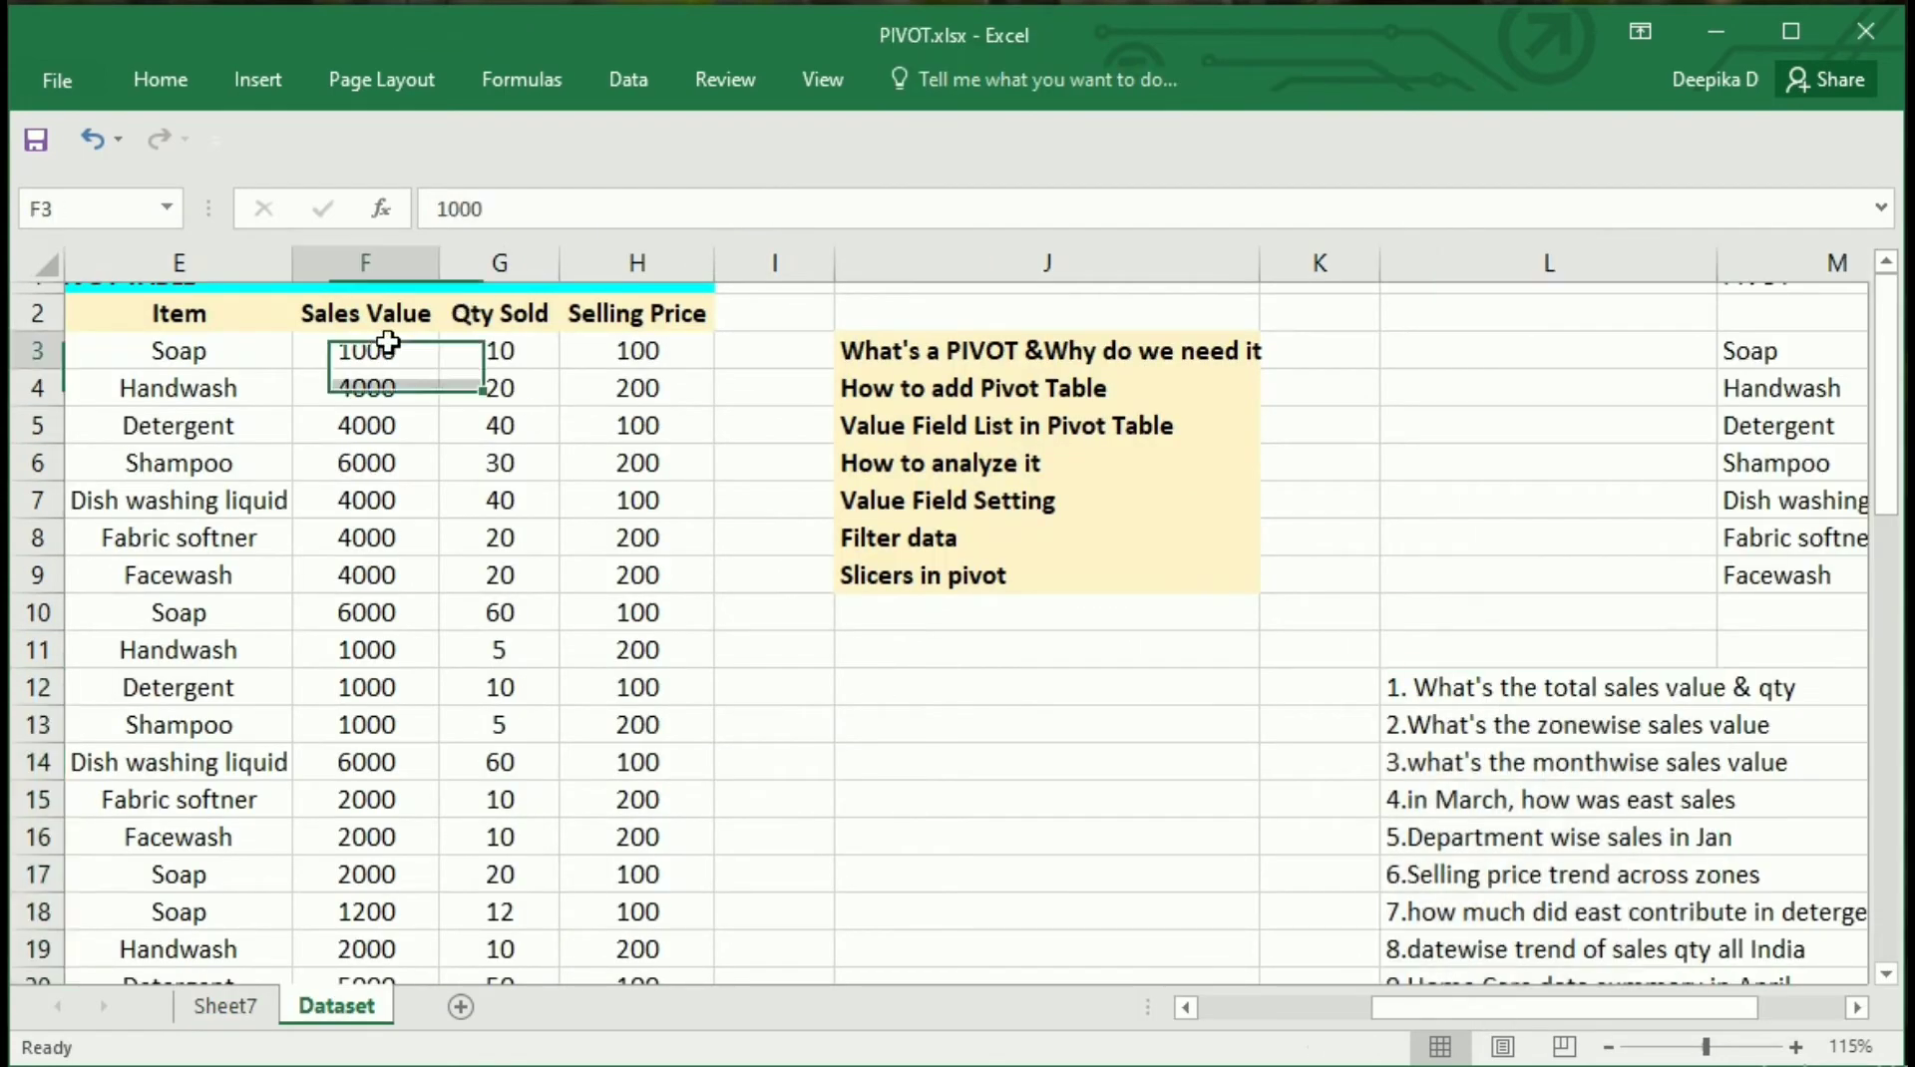
key(ctrl+shift+Down)
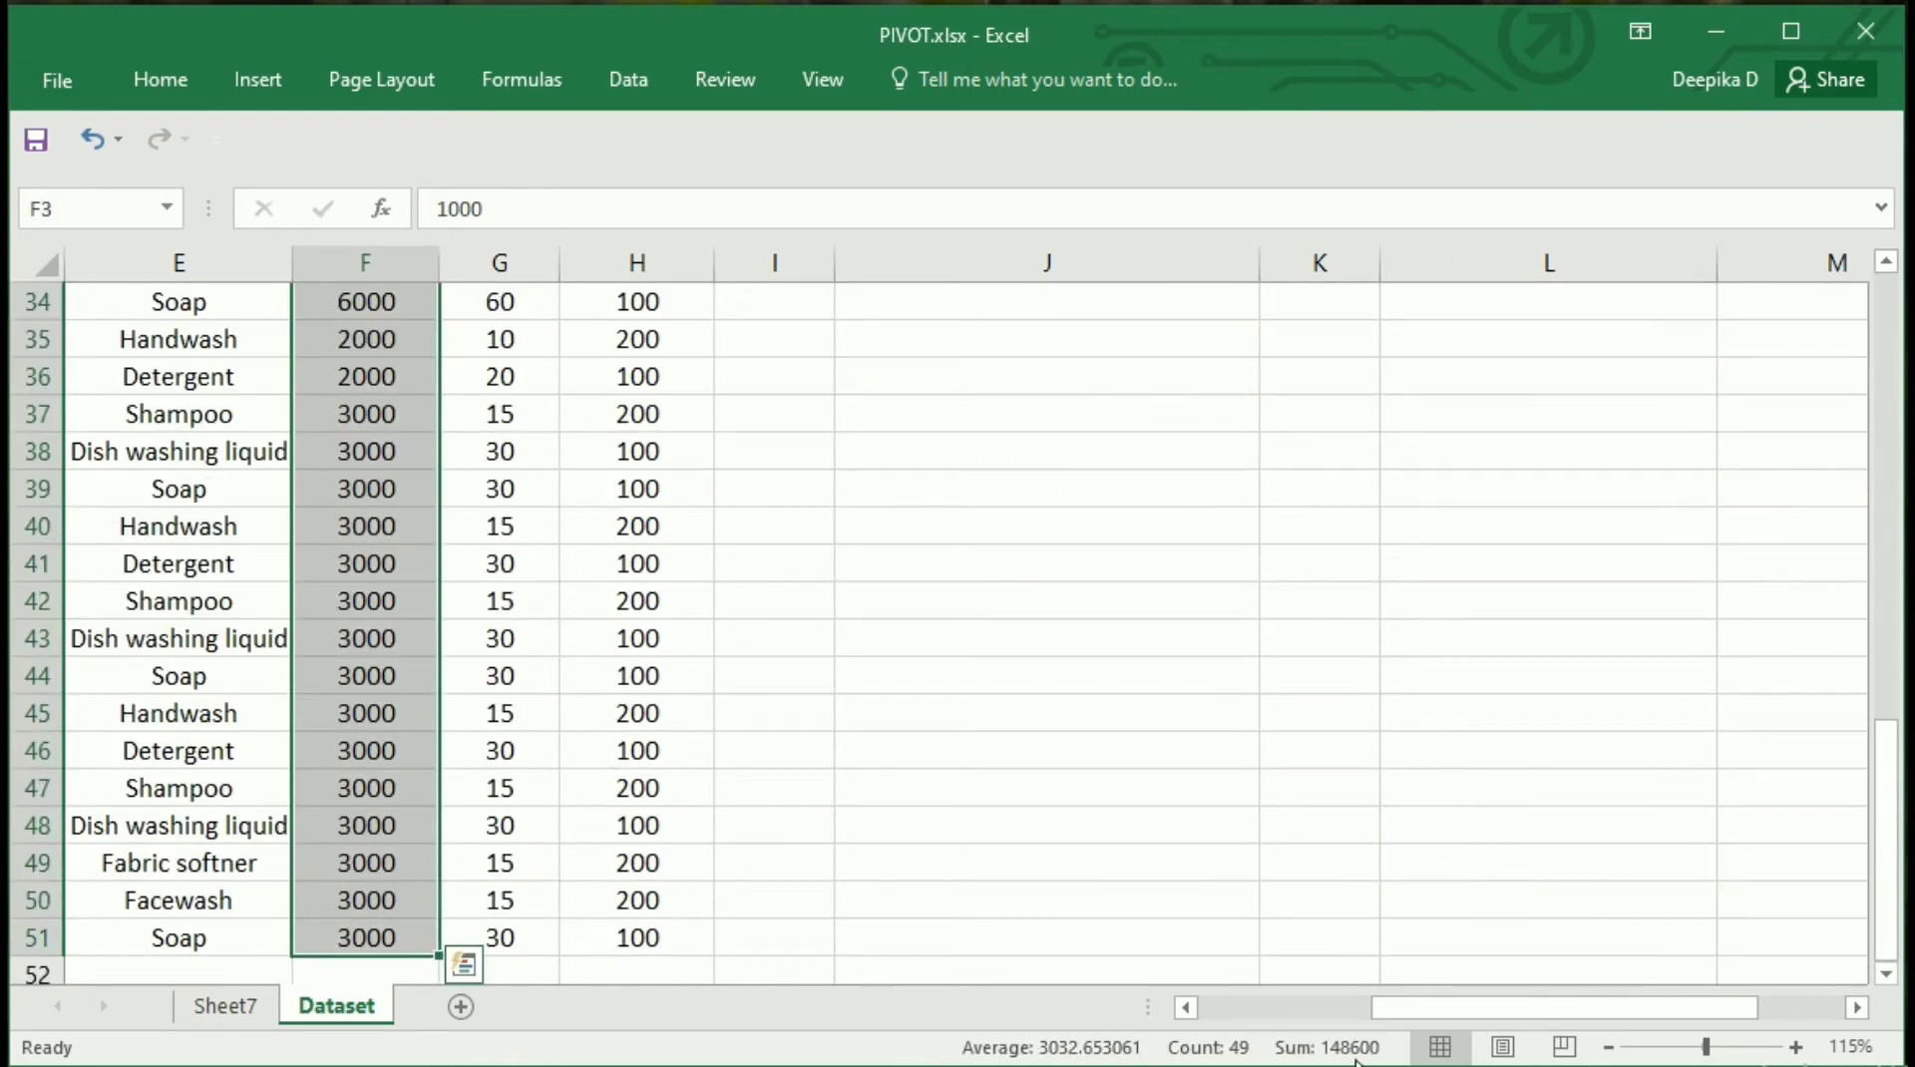
click(261, 1007)
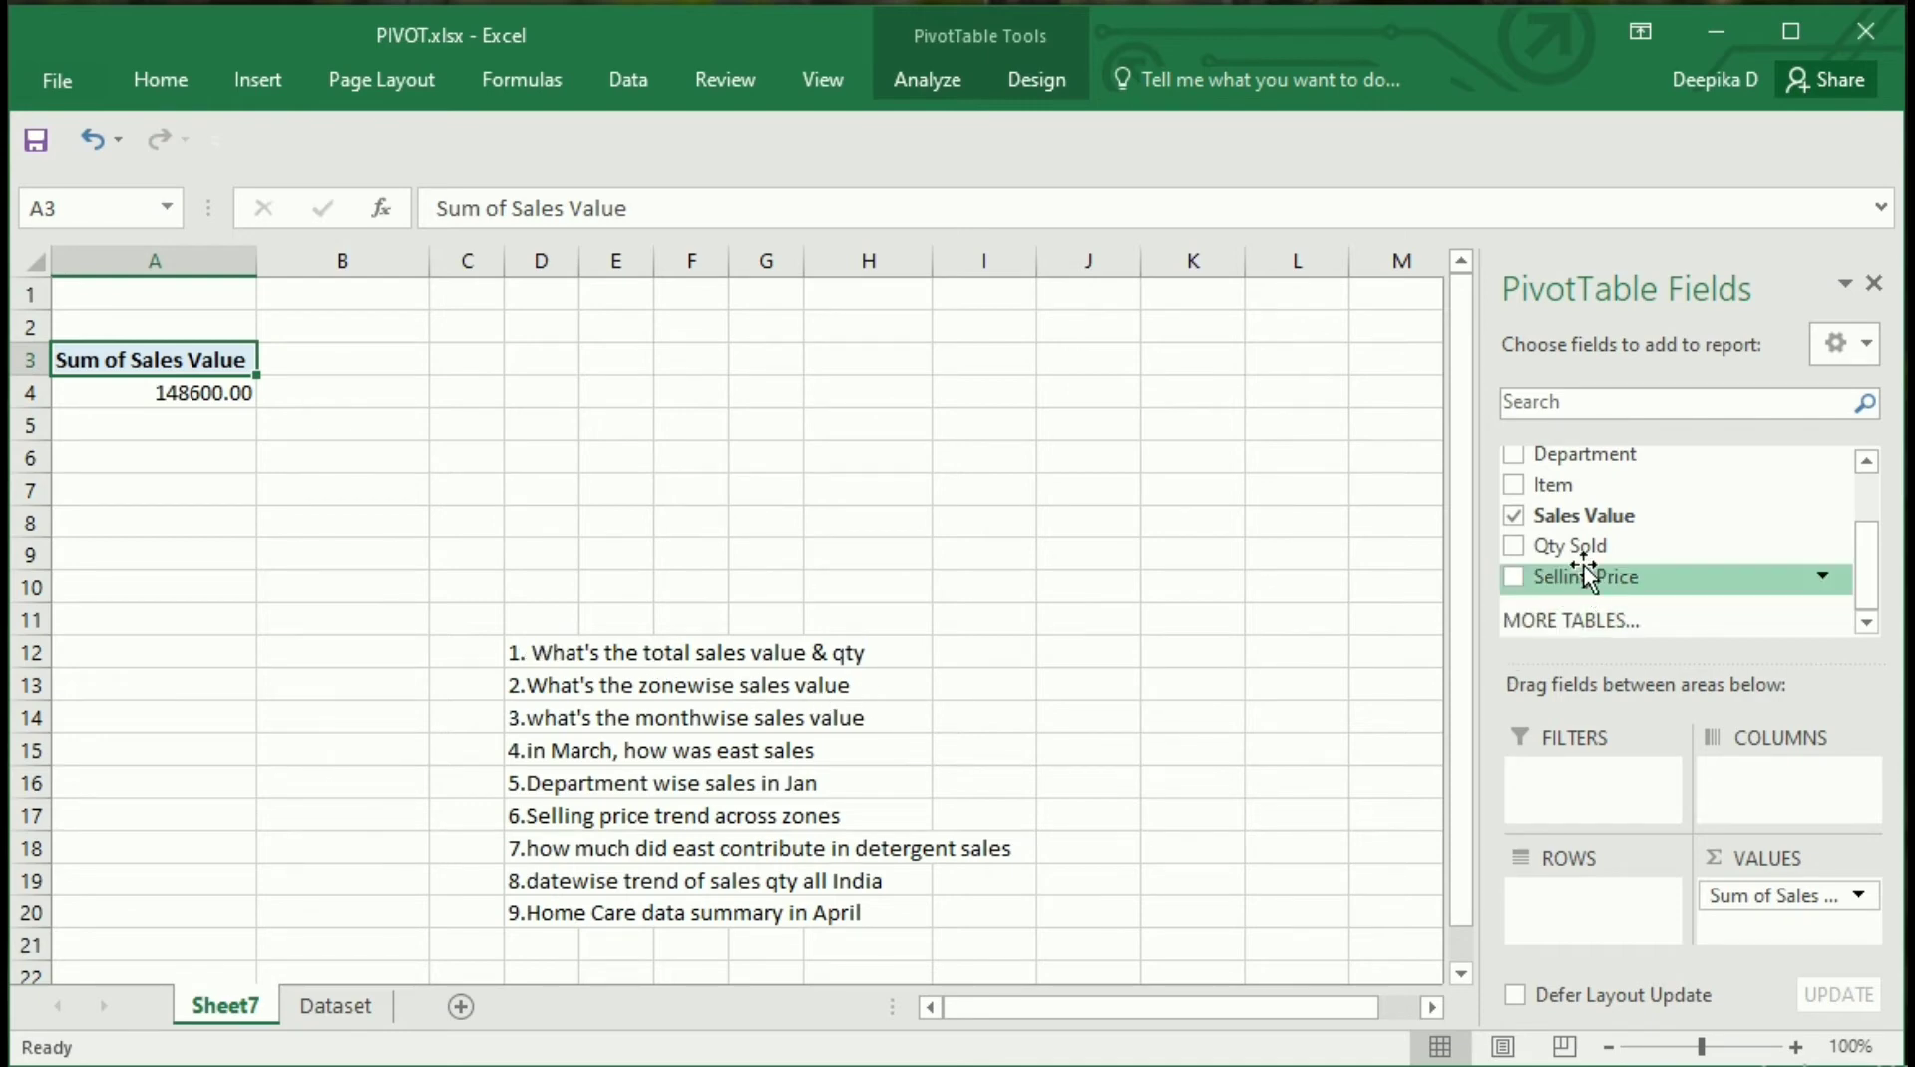
Add Qty Sold to the pivot values and rename the Sales Value summary as "Total Sales Value"
drag(1580, 549, 1780, 902)
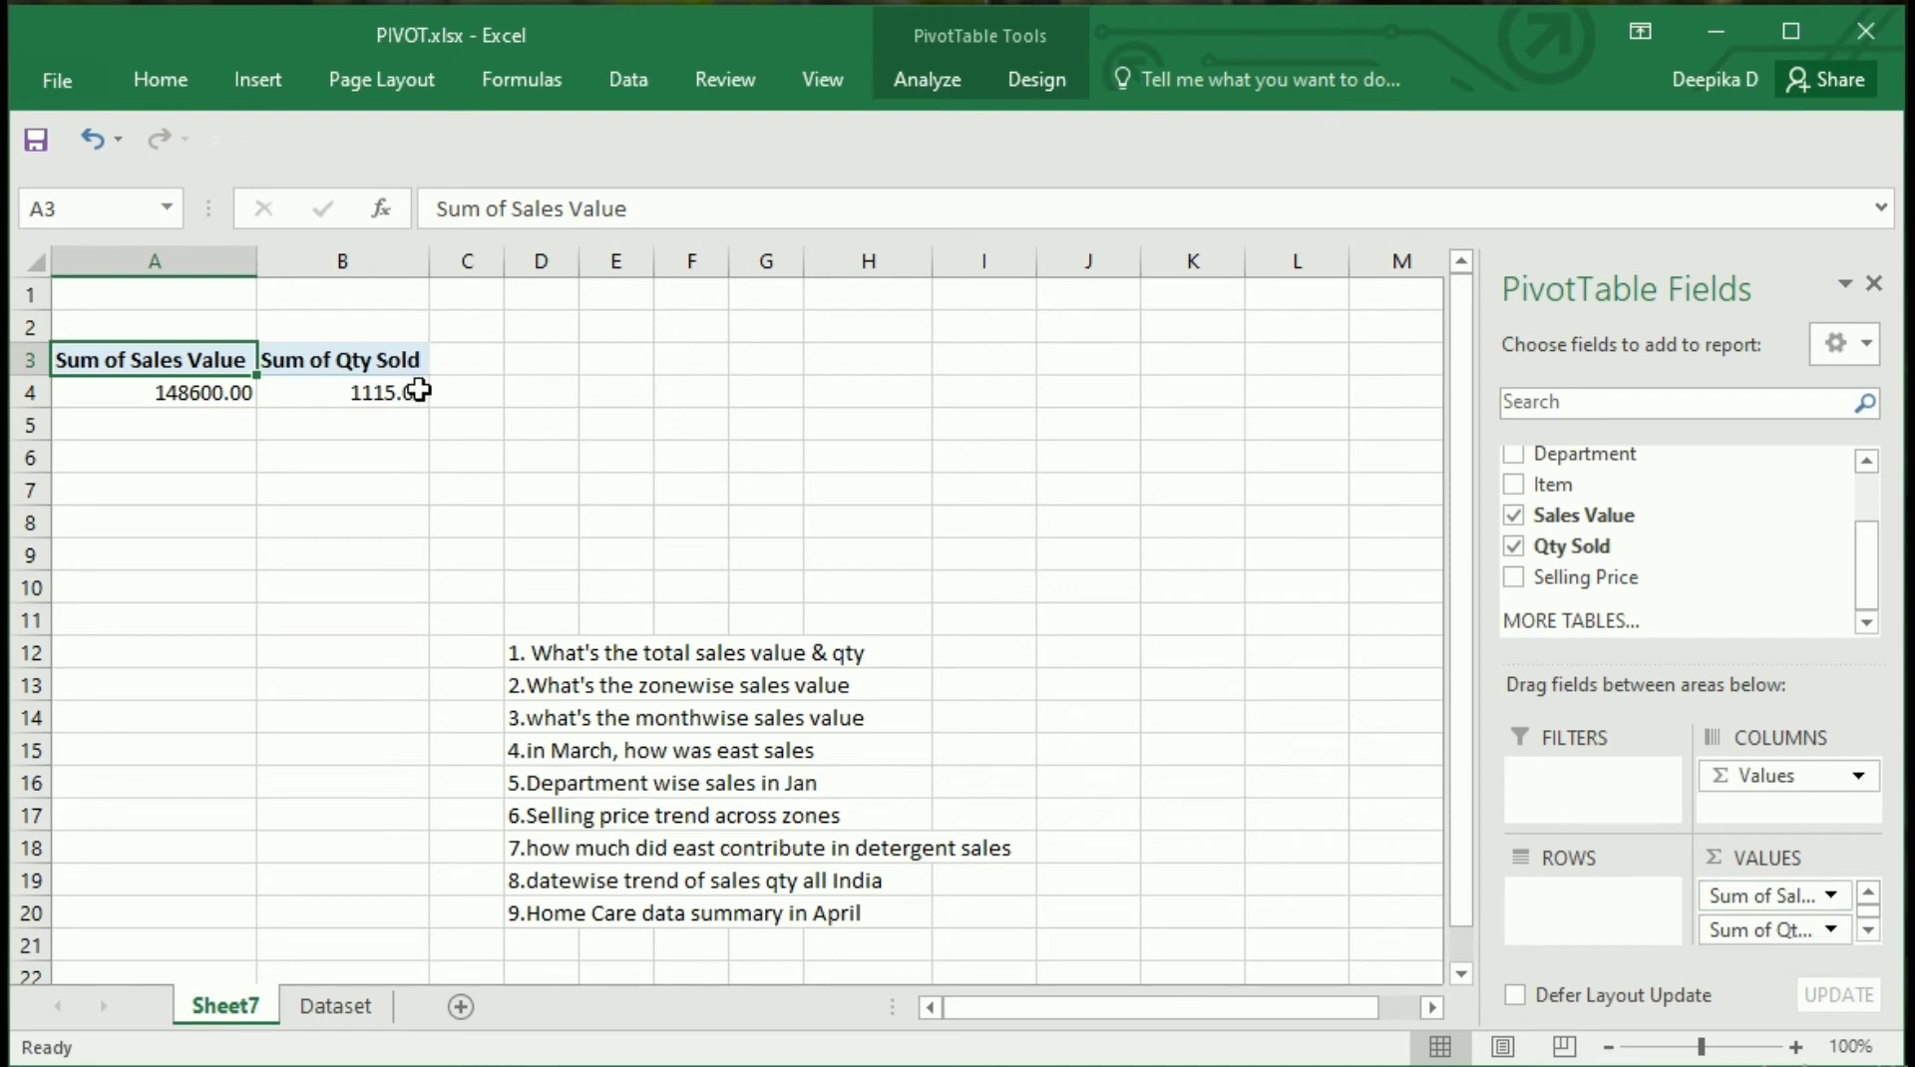
mouse_move(418, 391)
click(1833, 898)
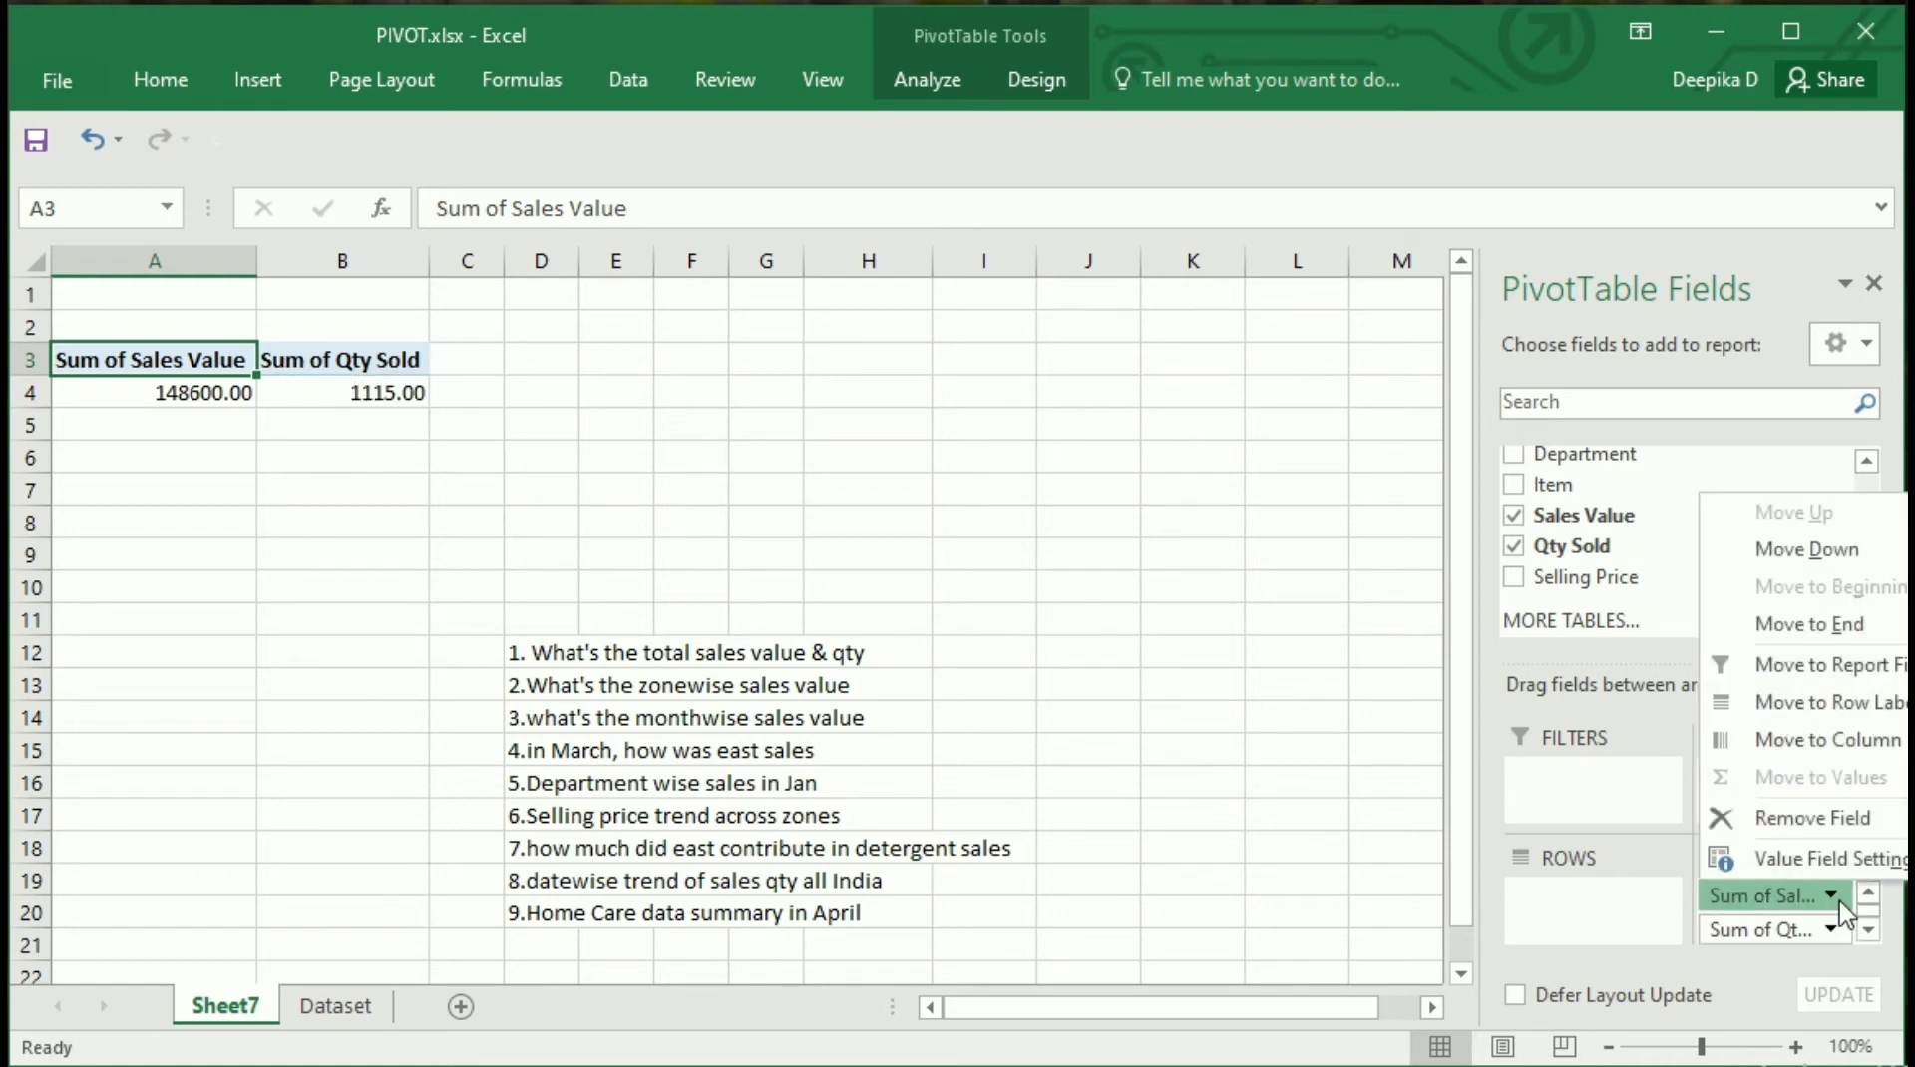
click(1822, 868)
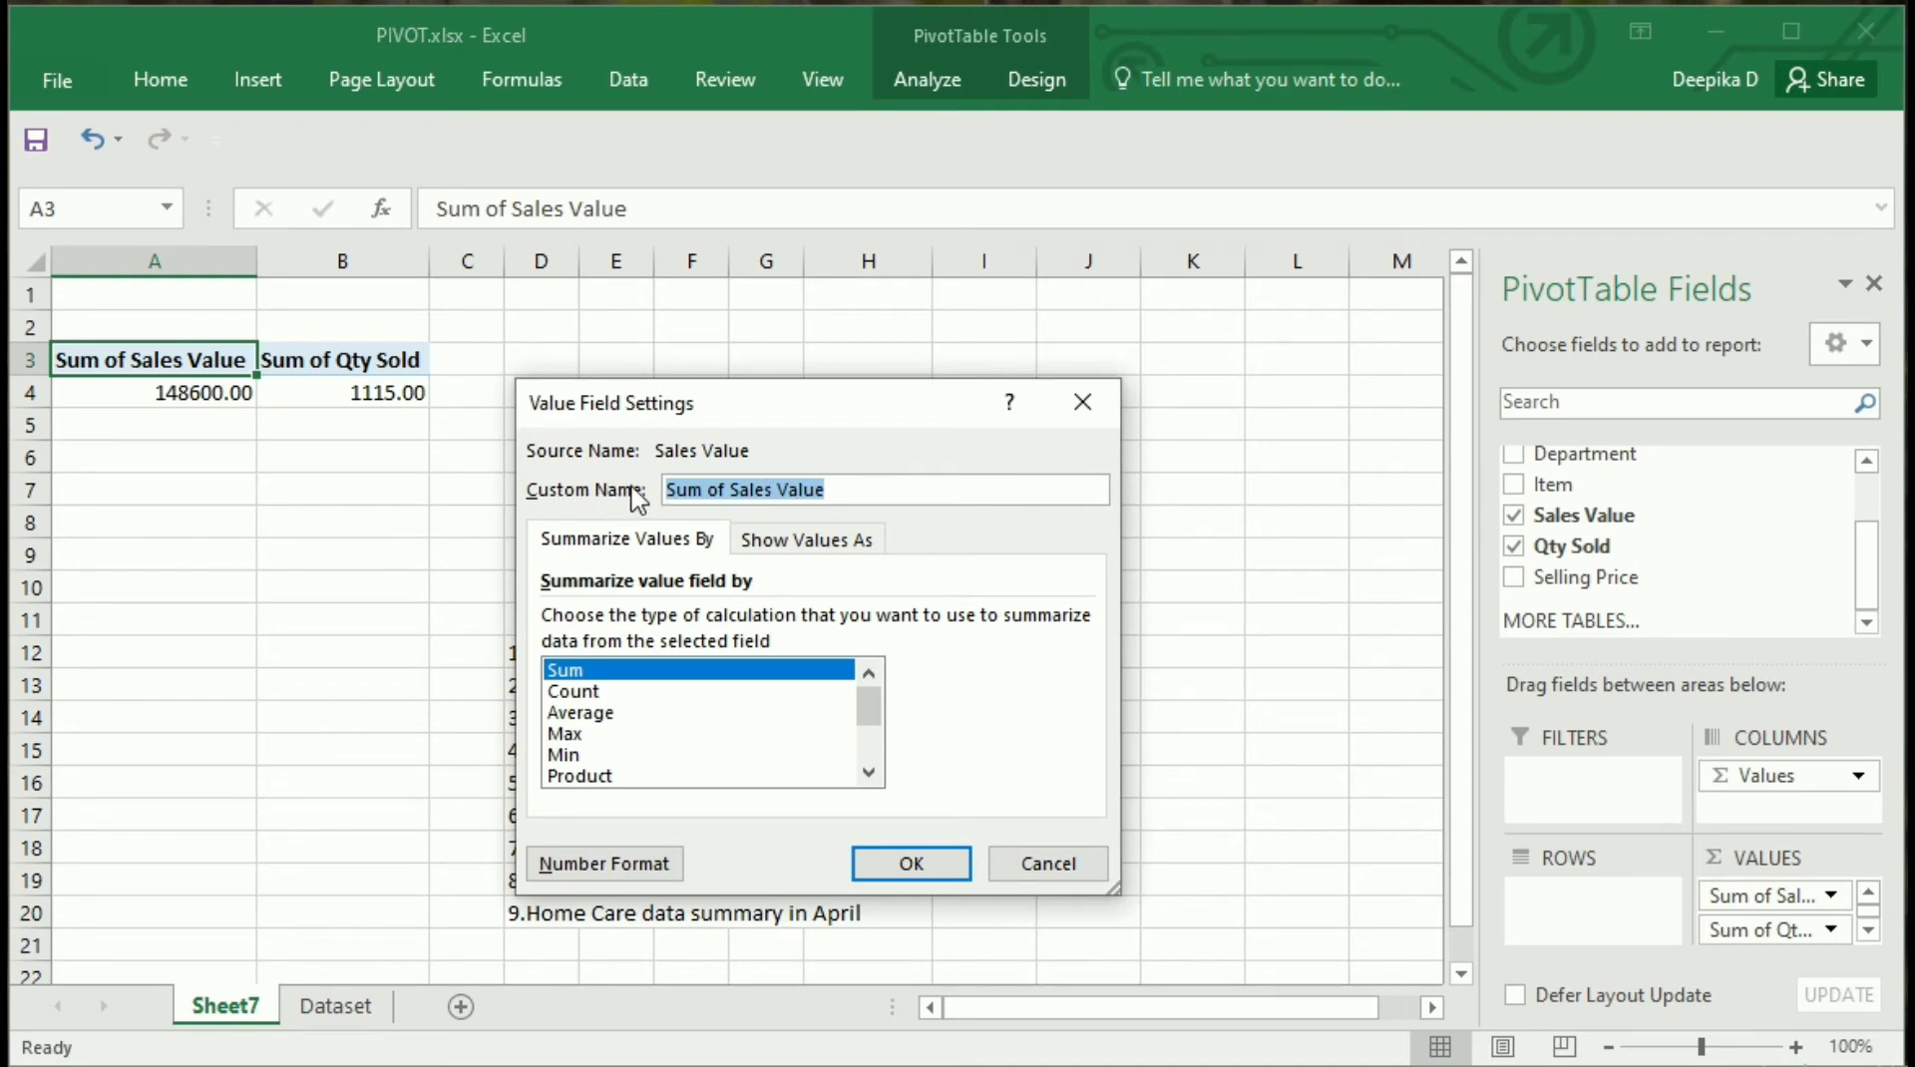
drag(727, 489, 583, 461)
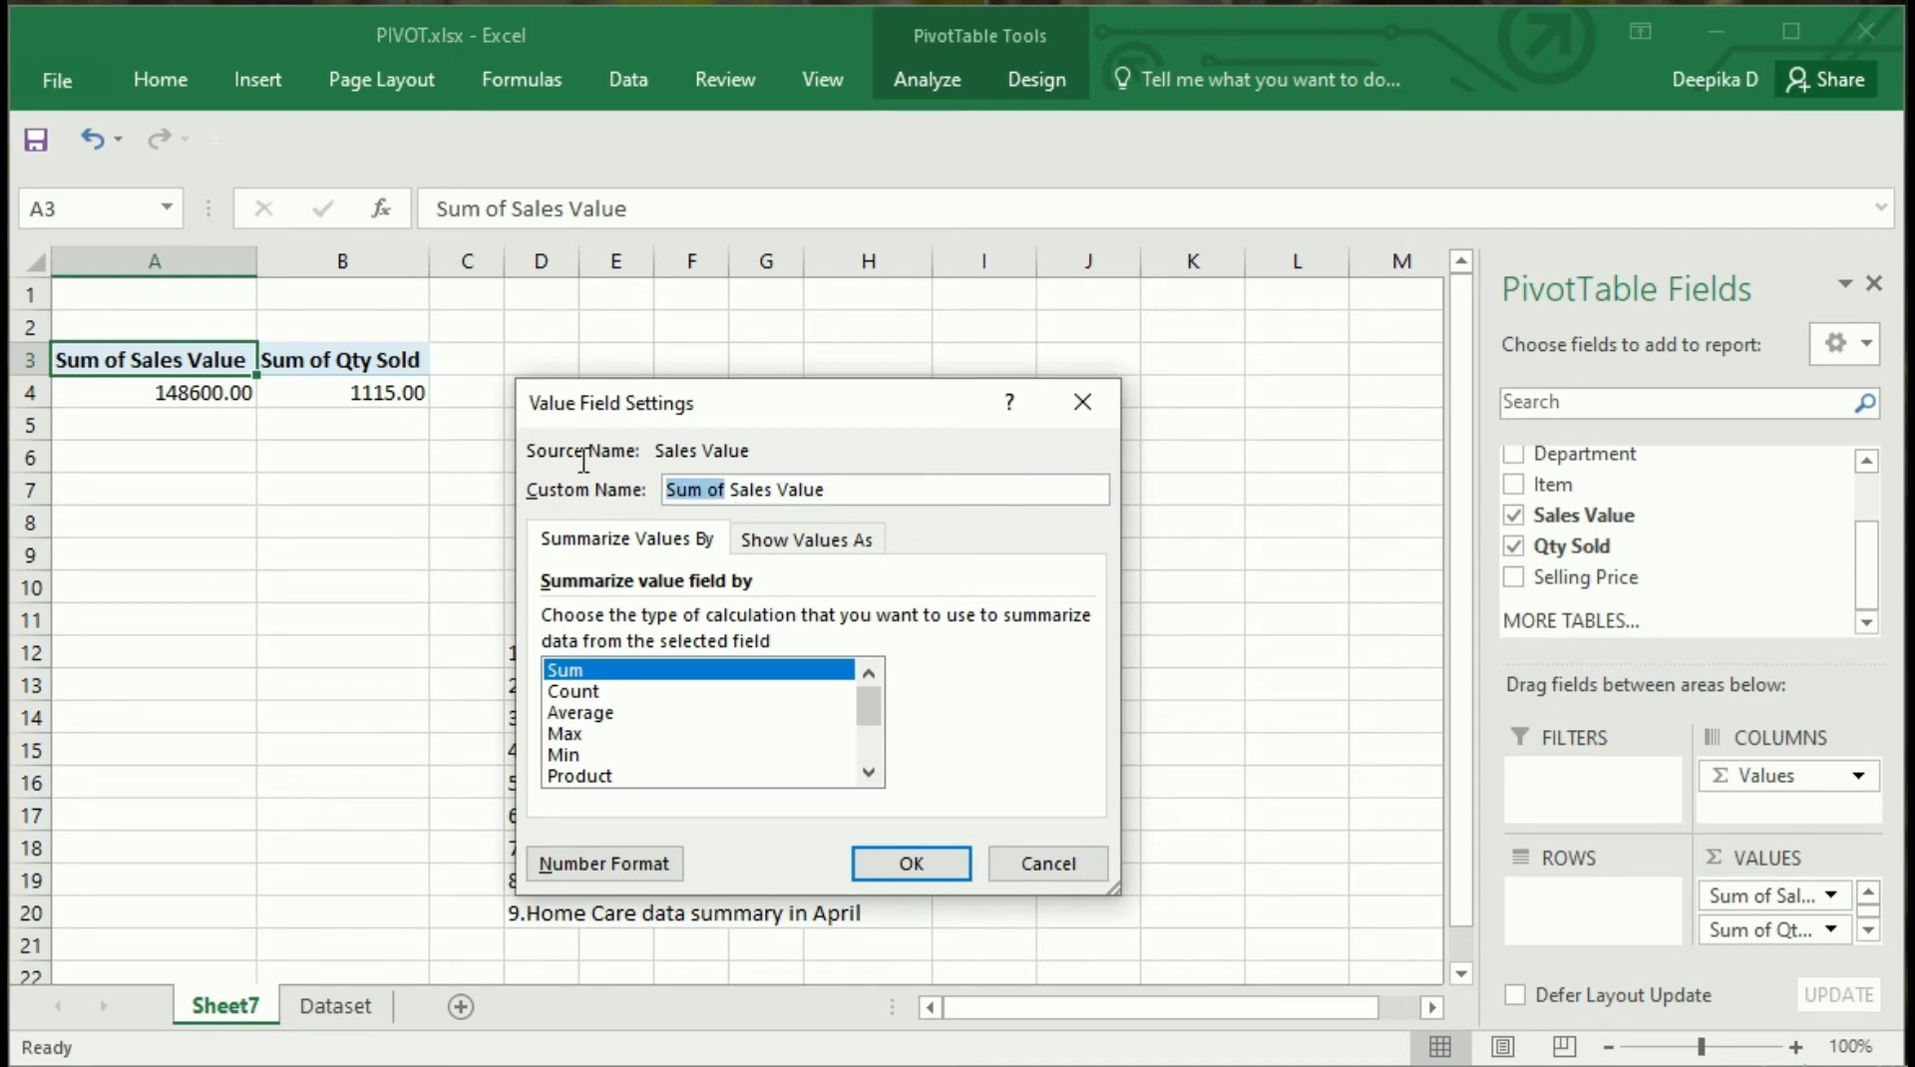
text(Total)
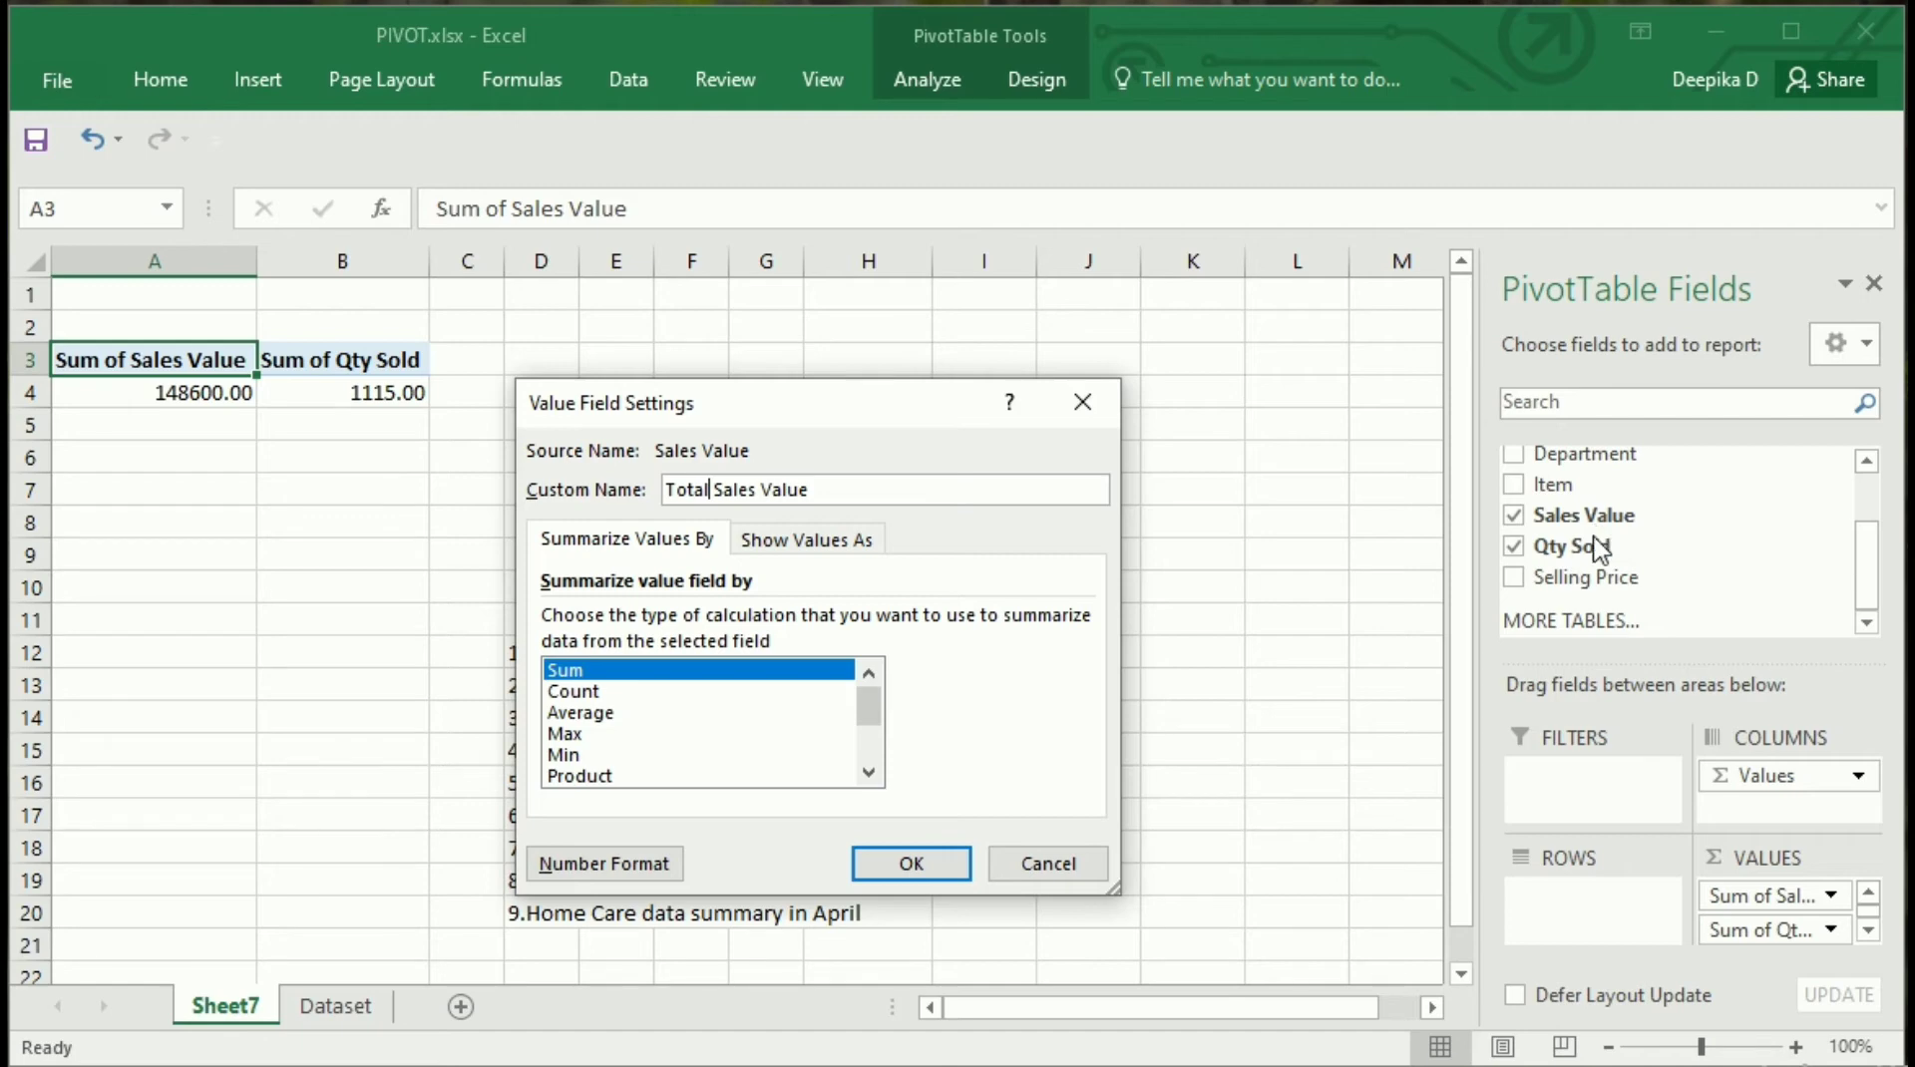
click(864, 860)
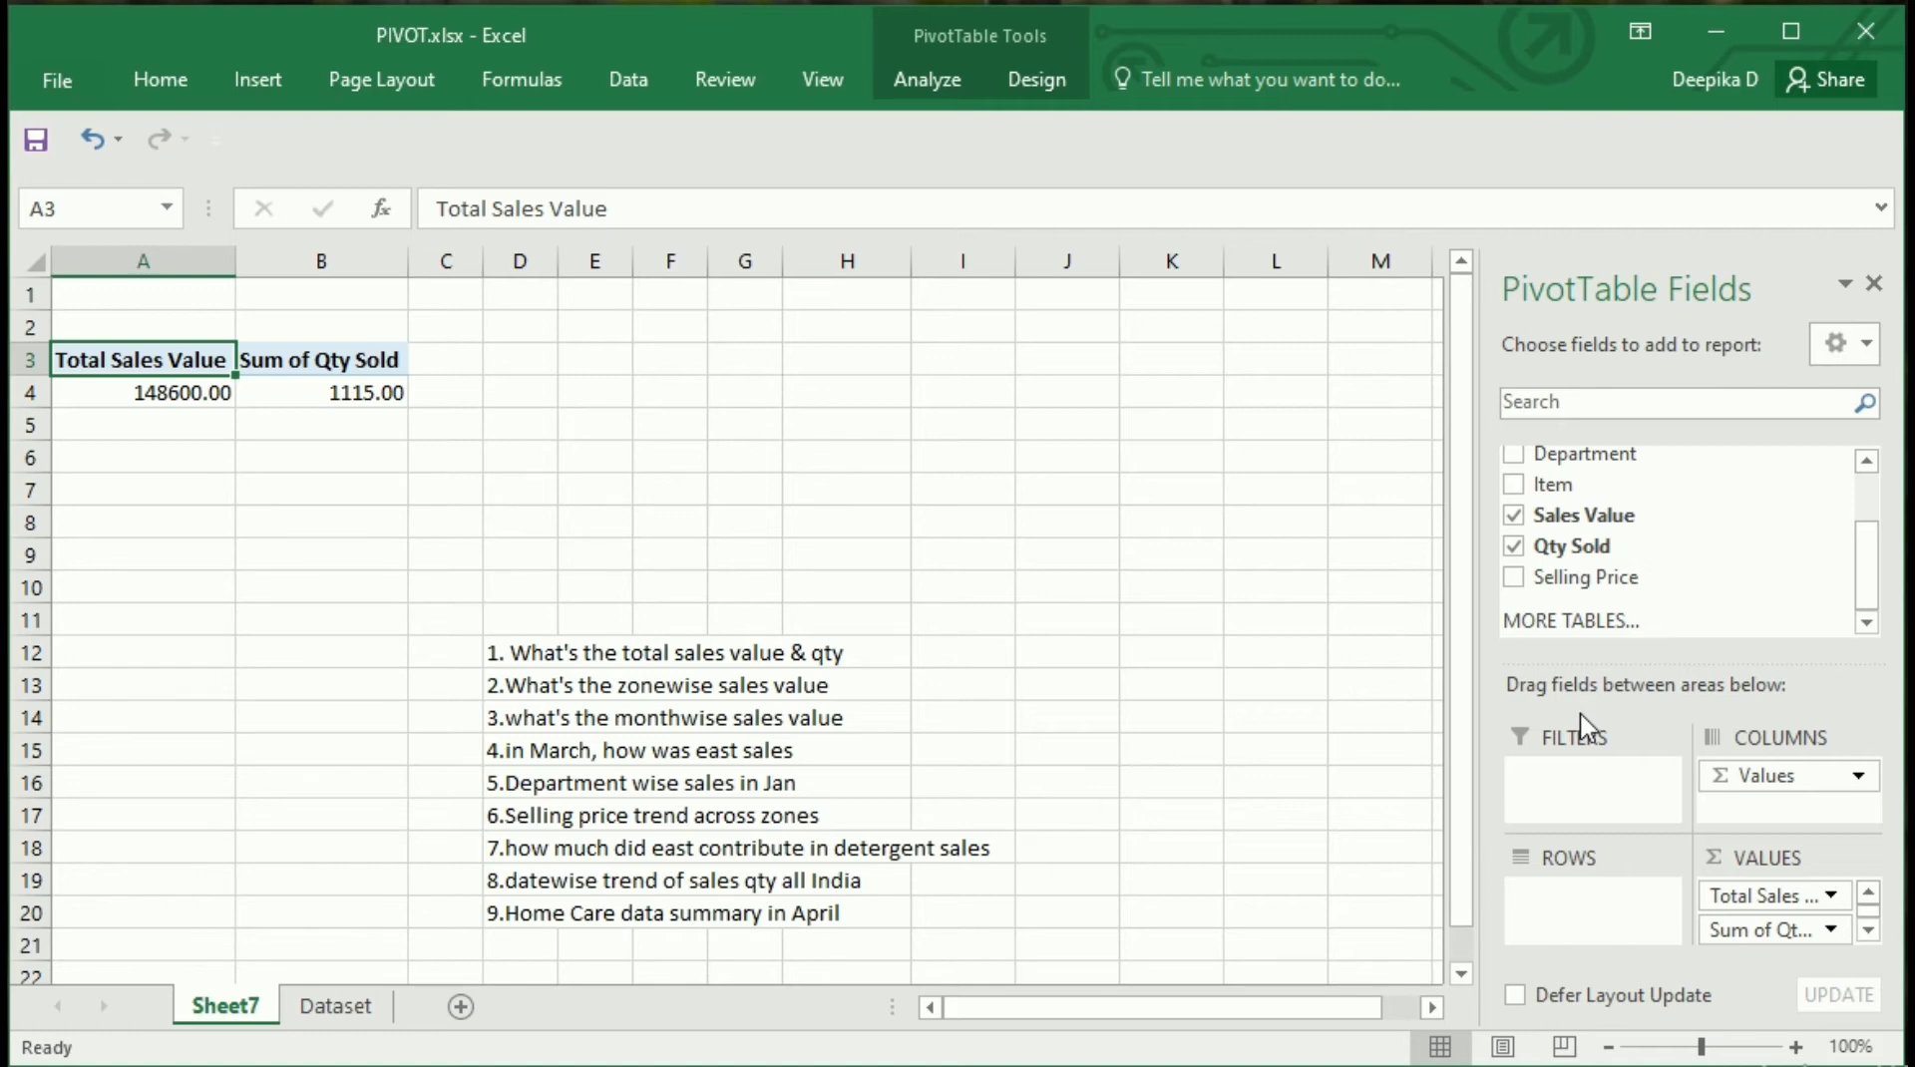
Review the calculation types offered in the value field settings of Total Sales Value
click(1831, 897)
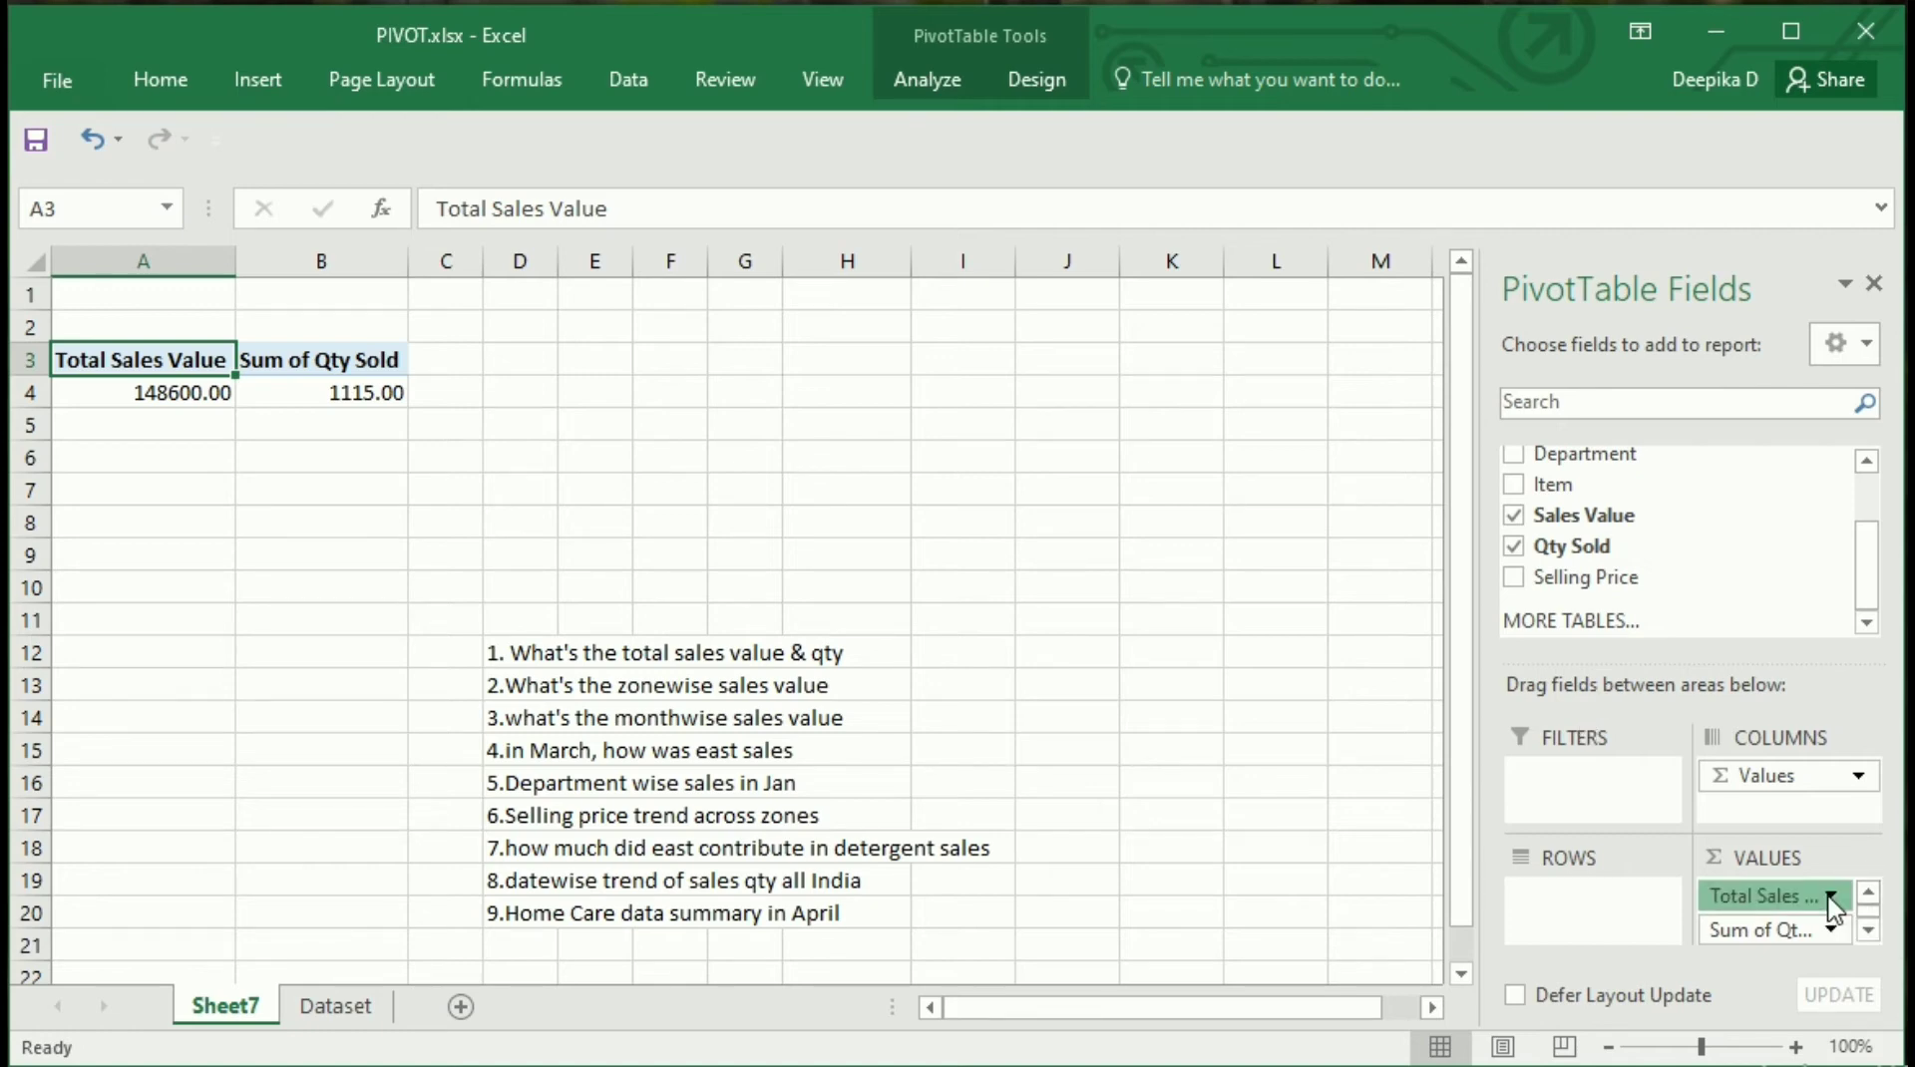
click(1791, 856)
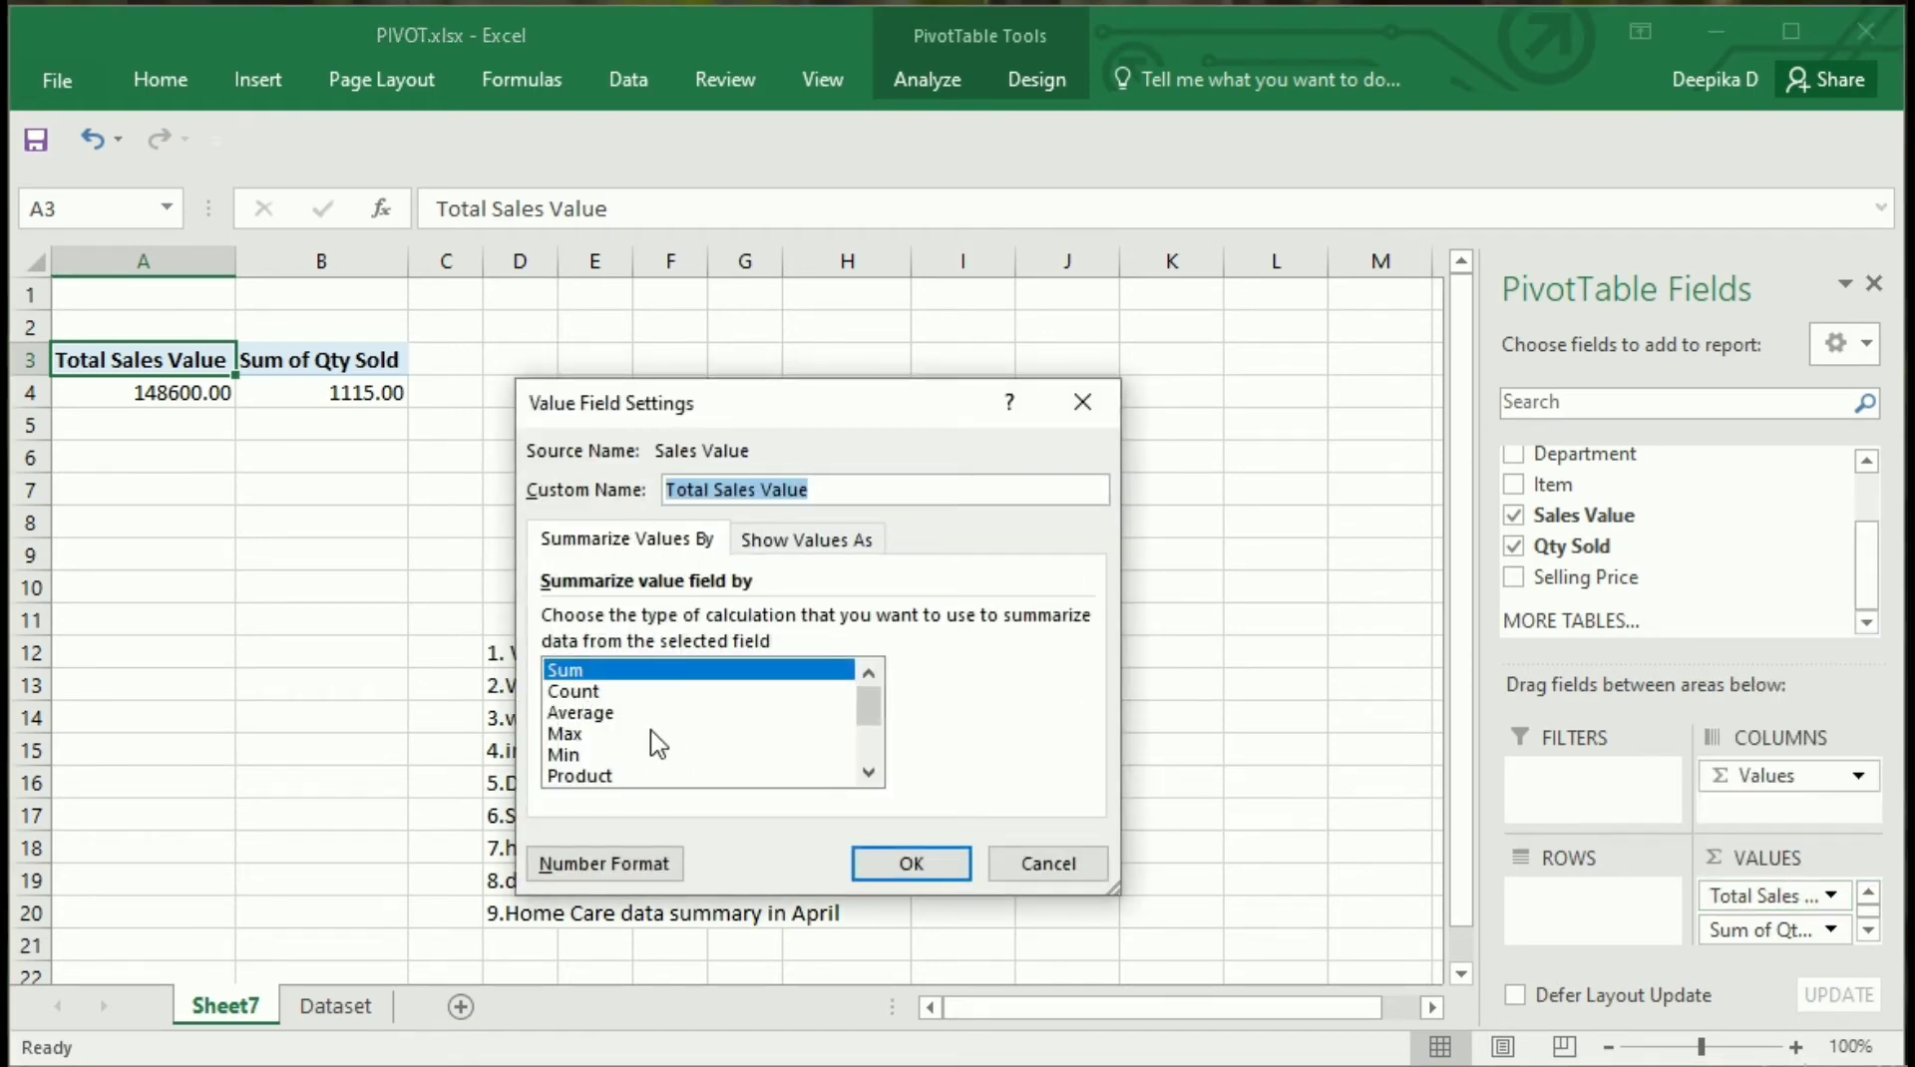
click(913, 863)
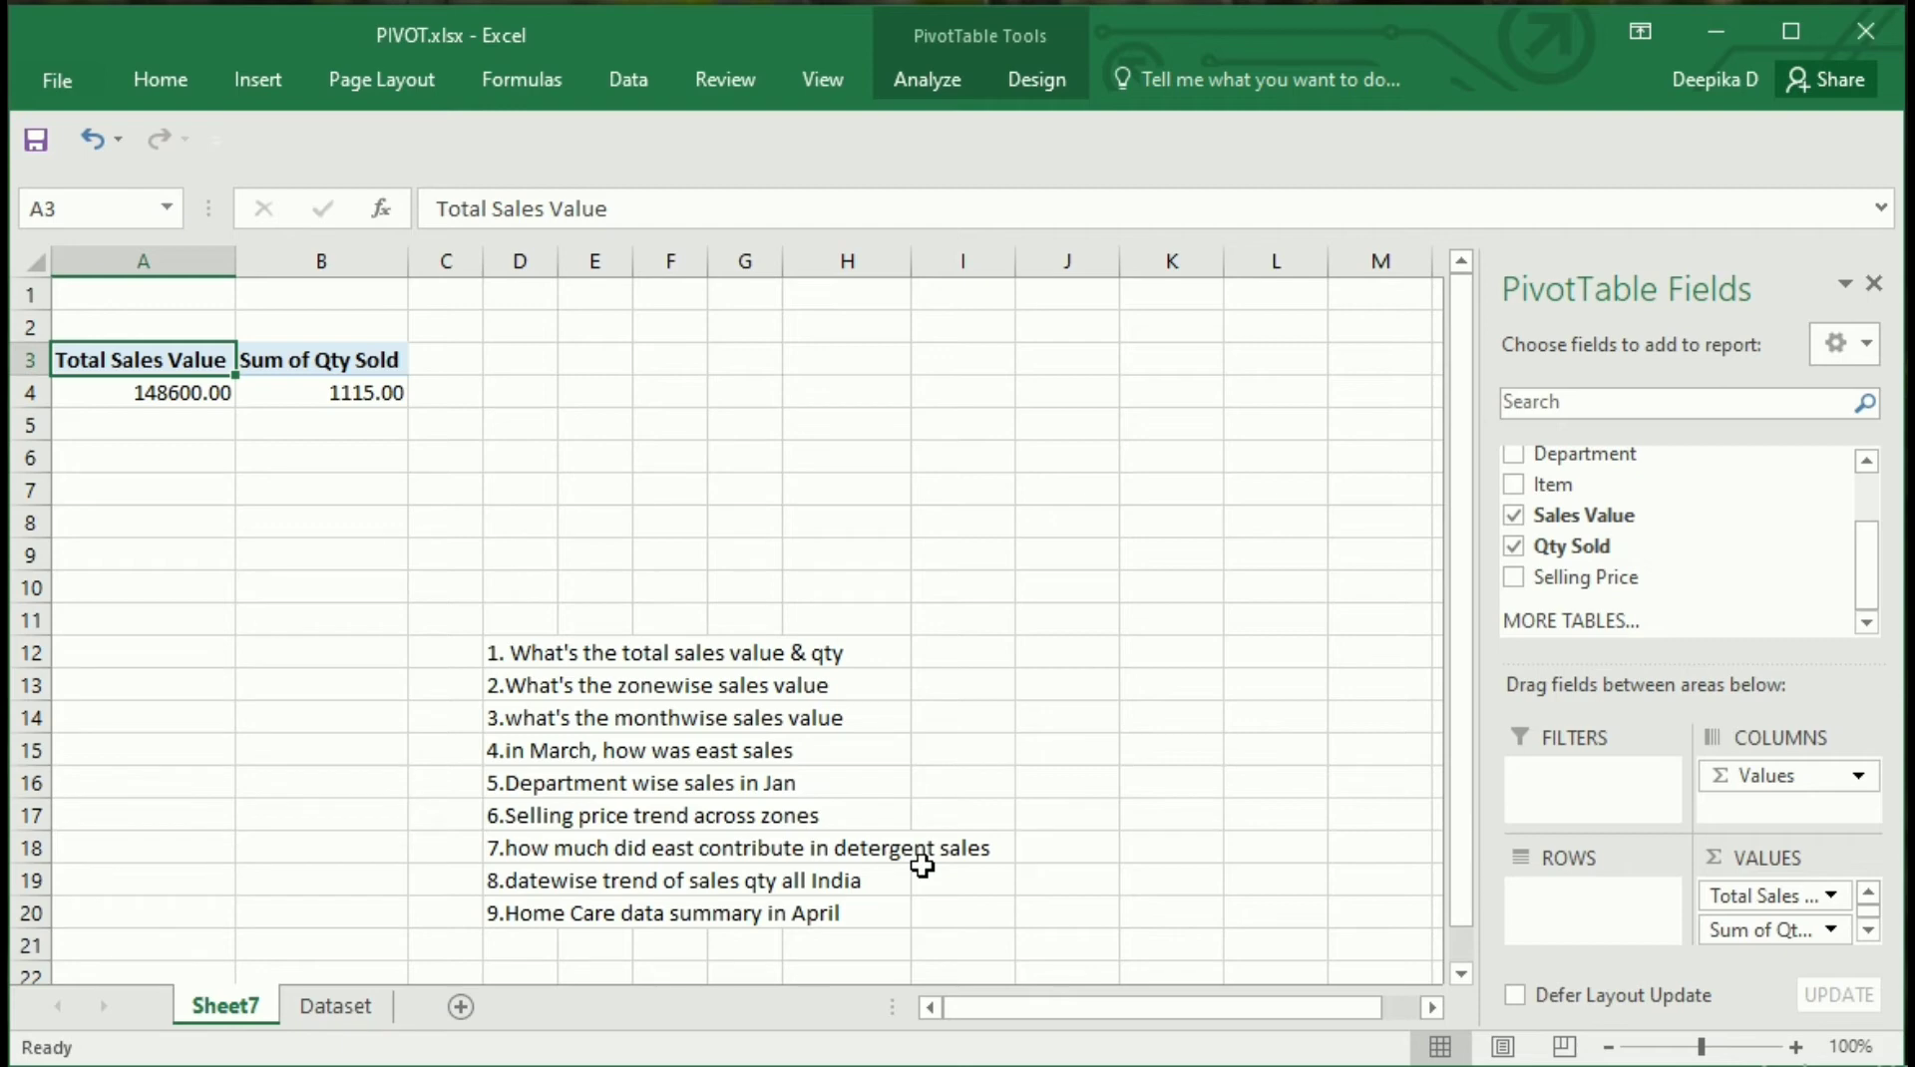
Remove the Qty Sold and Total Sales Value fields from the pivot values to empty the report
click(1817, 930)
drag(1301, 875, 1302, 875)
drag(1740, 894, 1184, 778)
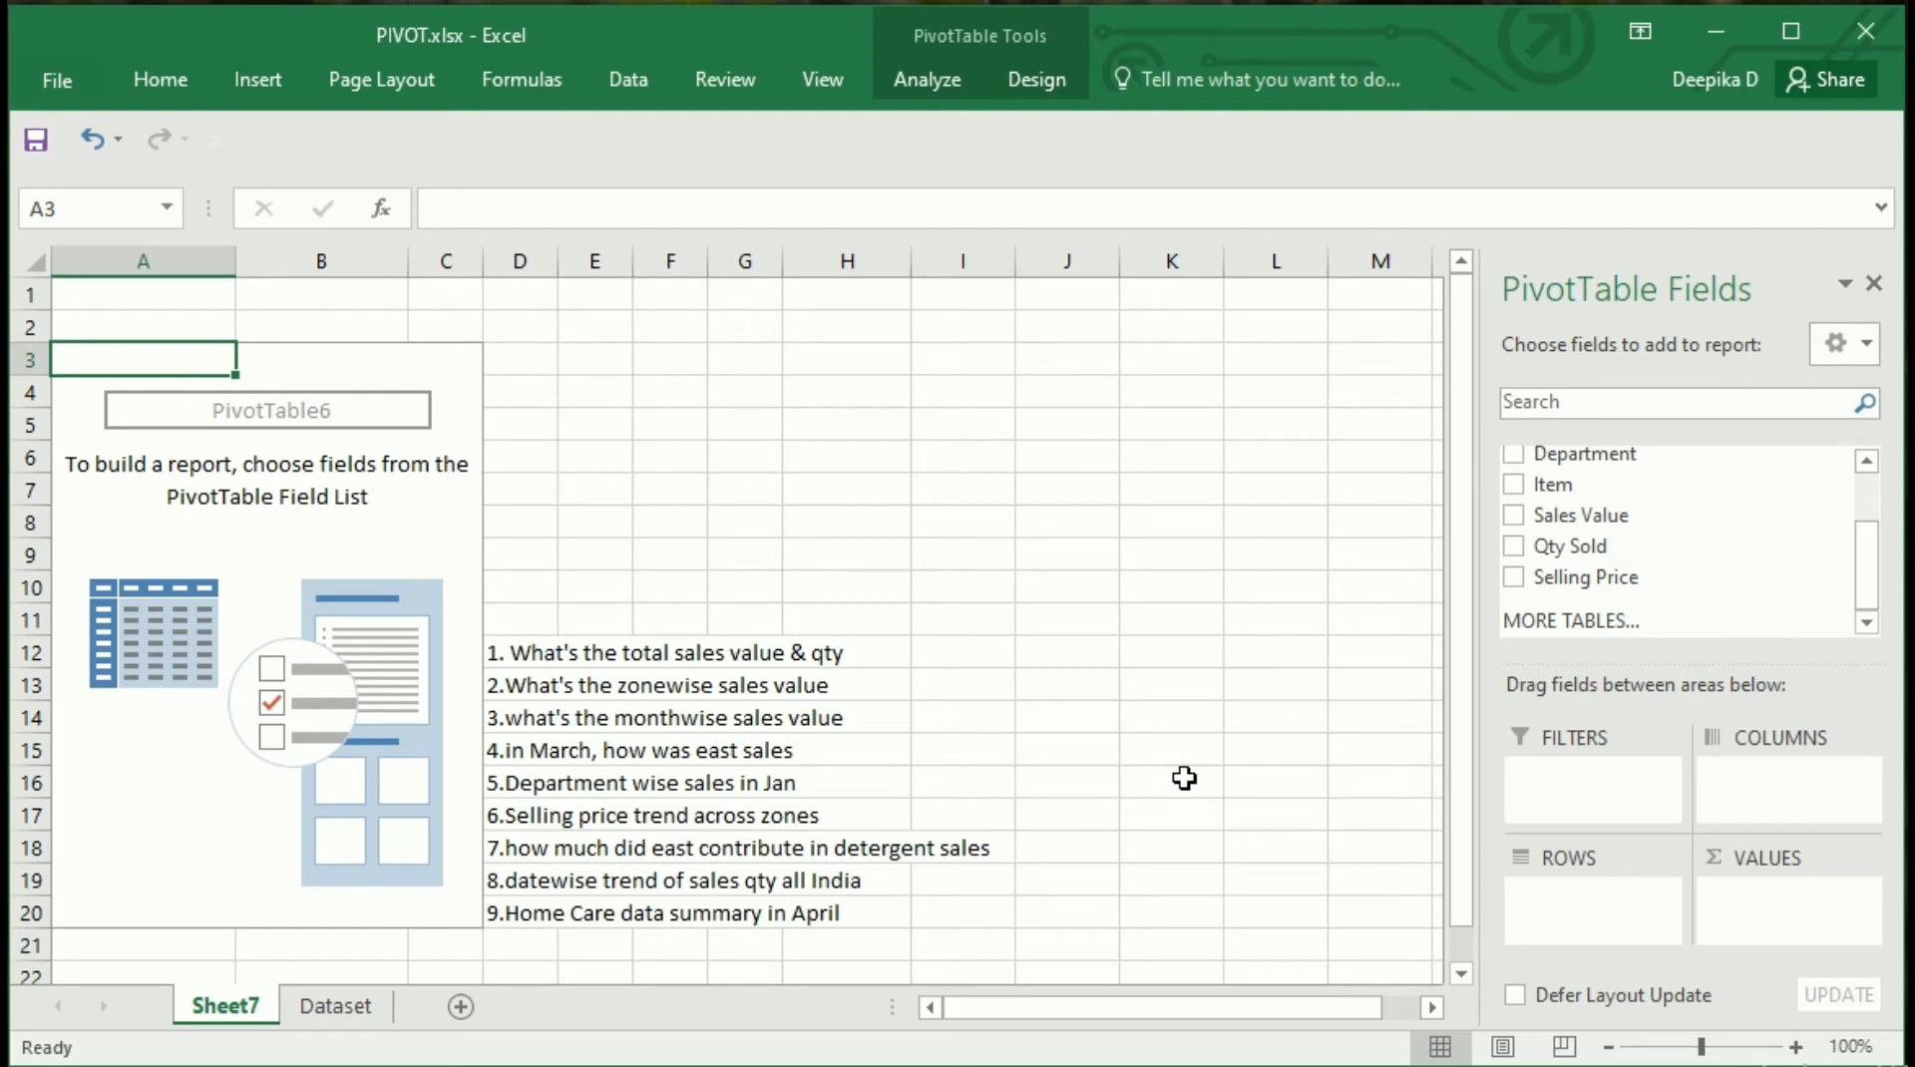
Build a zone-wise sales summary with Sales Value as the pivot values and Zone as the row field
drag(1642, 516, 1789, 897)
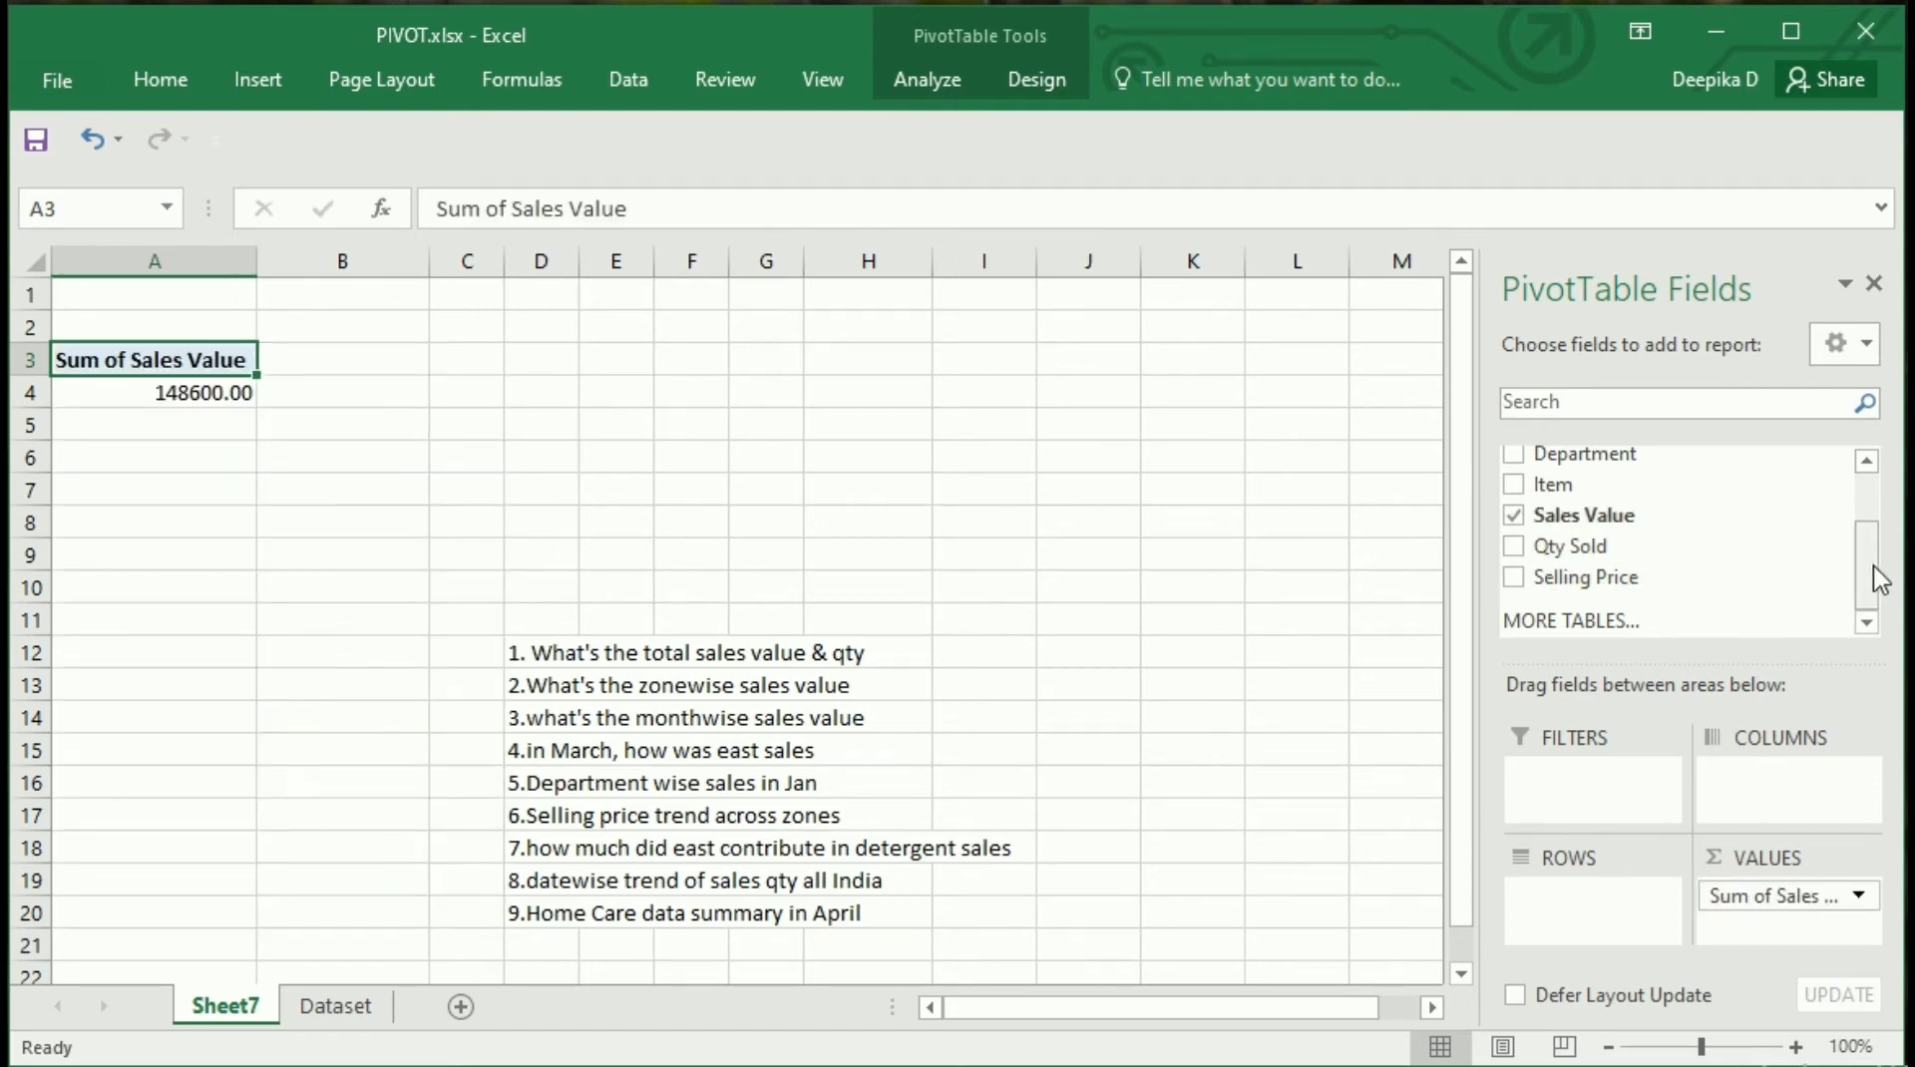
drag(1875, 576, 1868, 506)
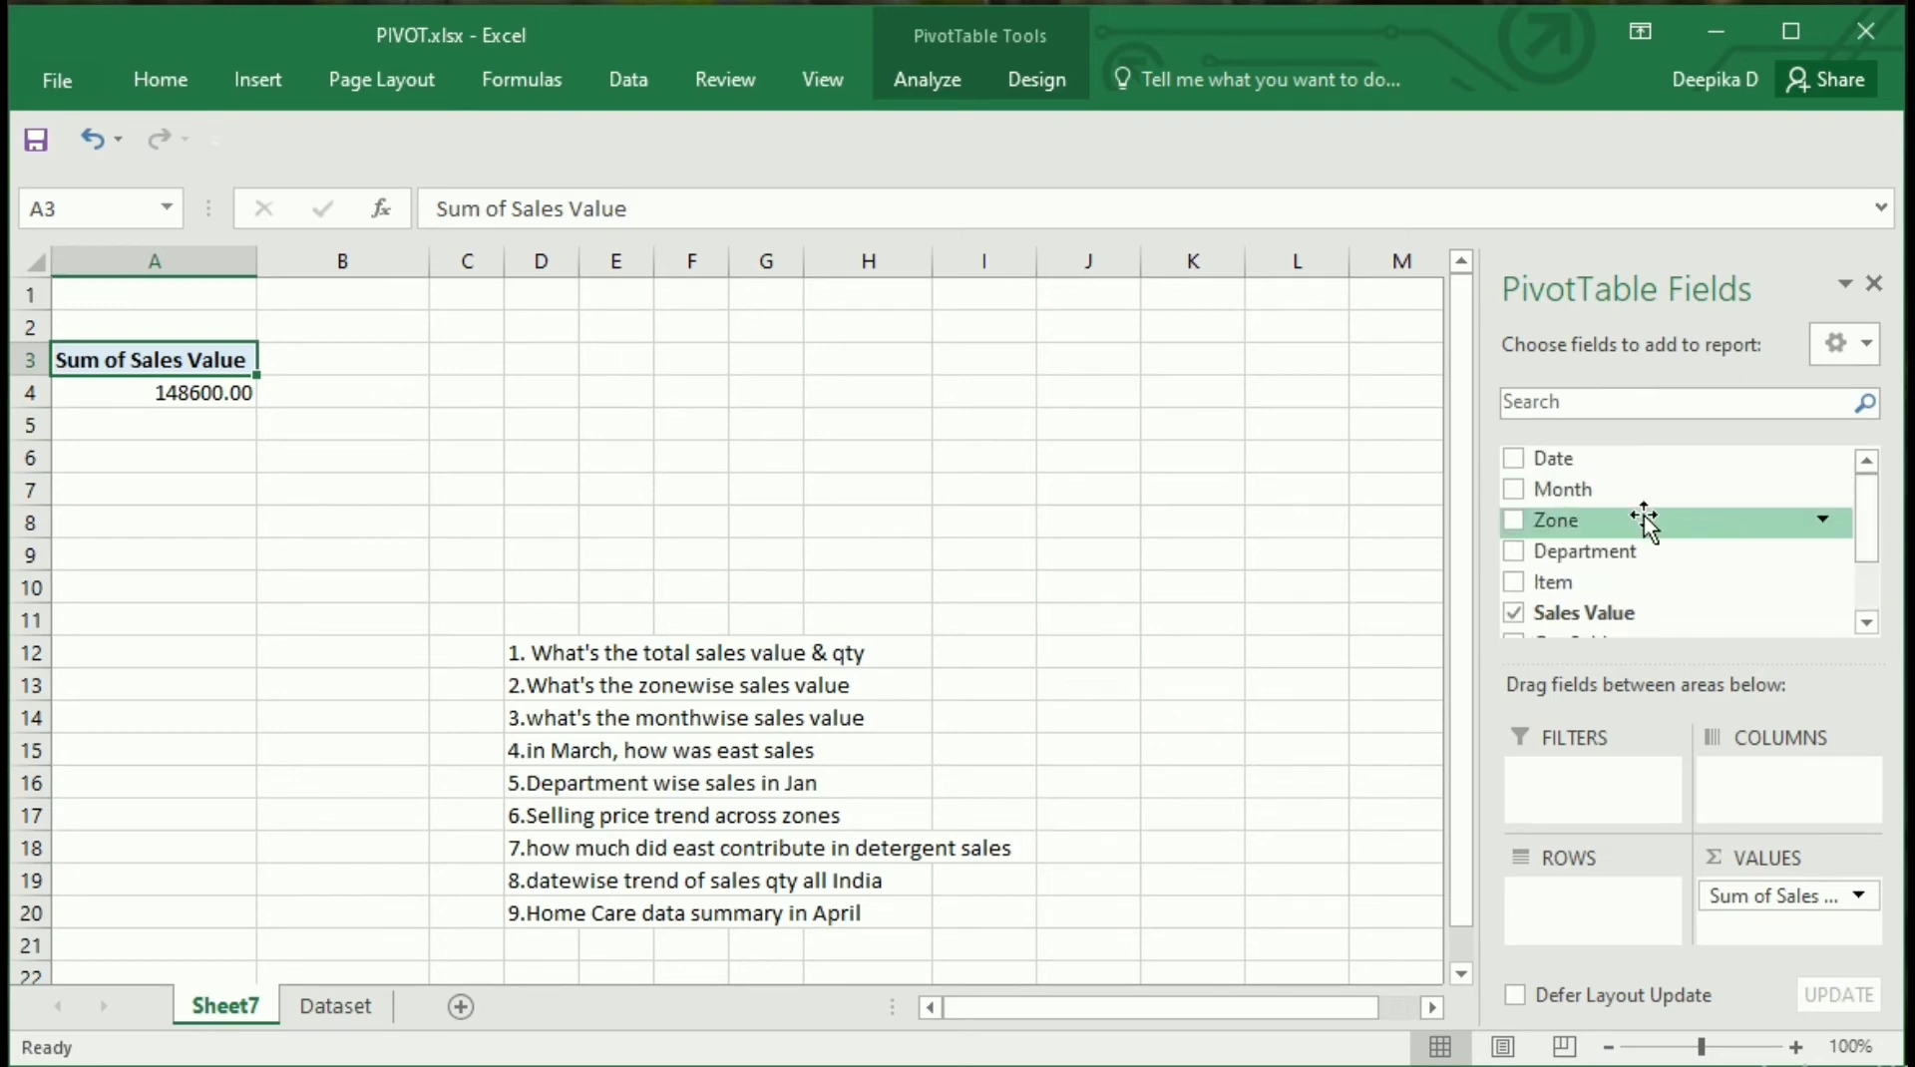
drag(1643, 518, 1591, 930)
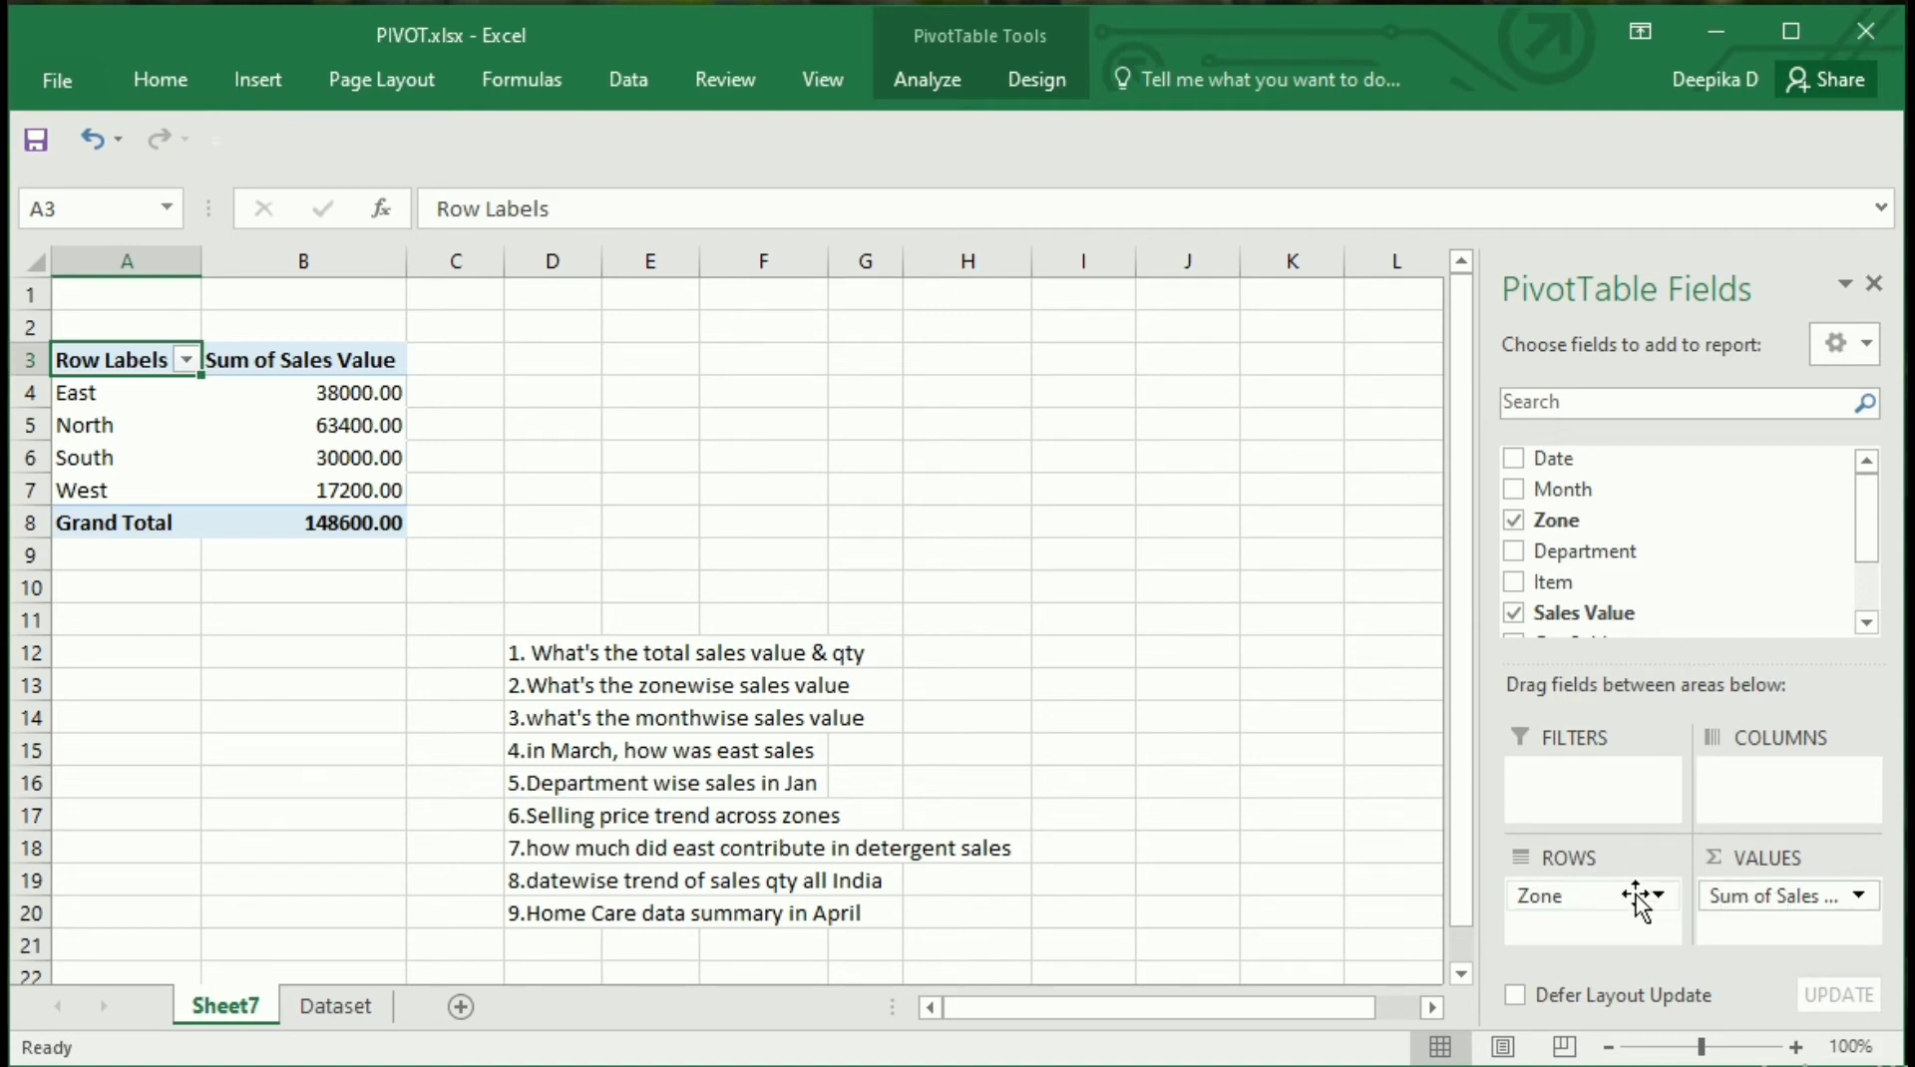
Replace Zone with Month as the row field and filter the row labels to Mar only
drag(1638, 902, 988, 670)
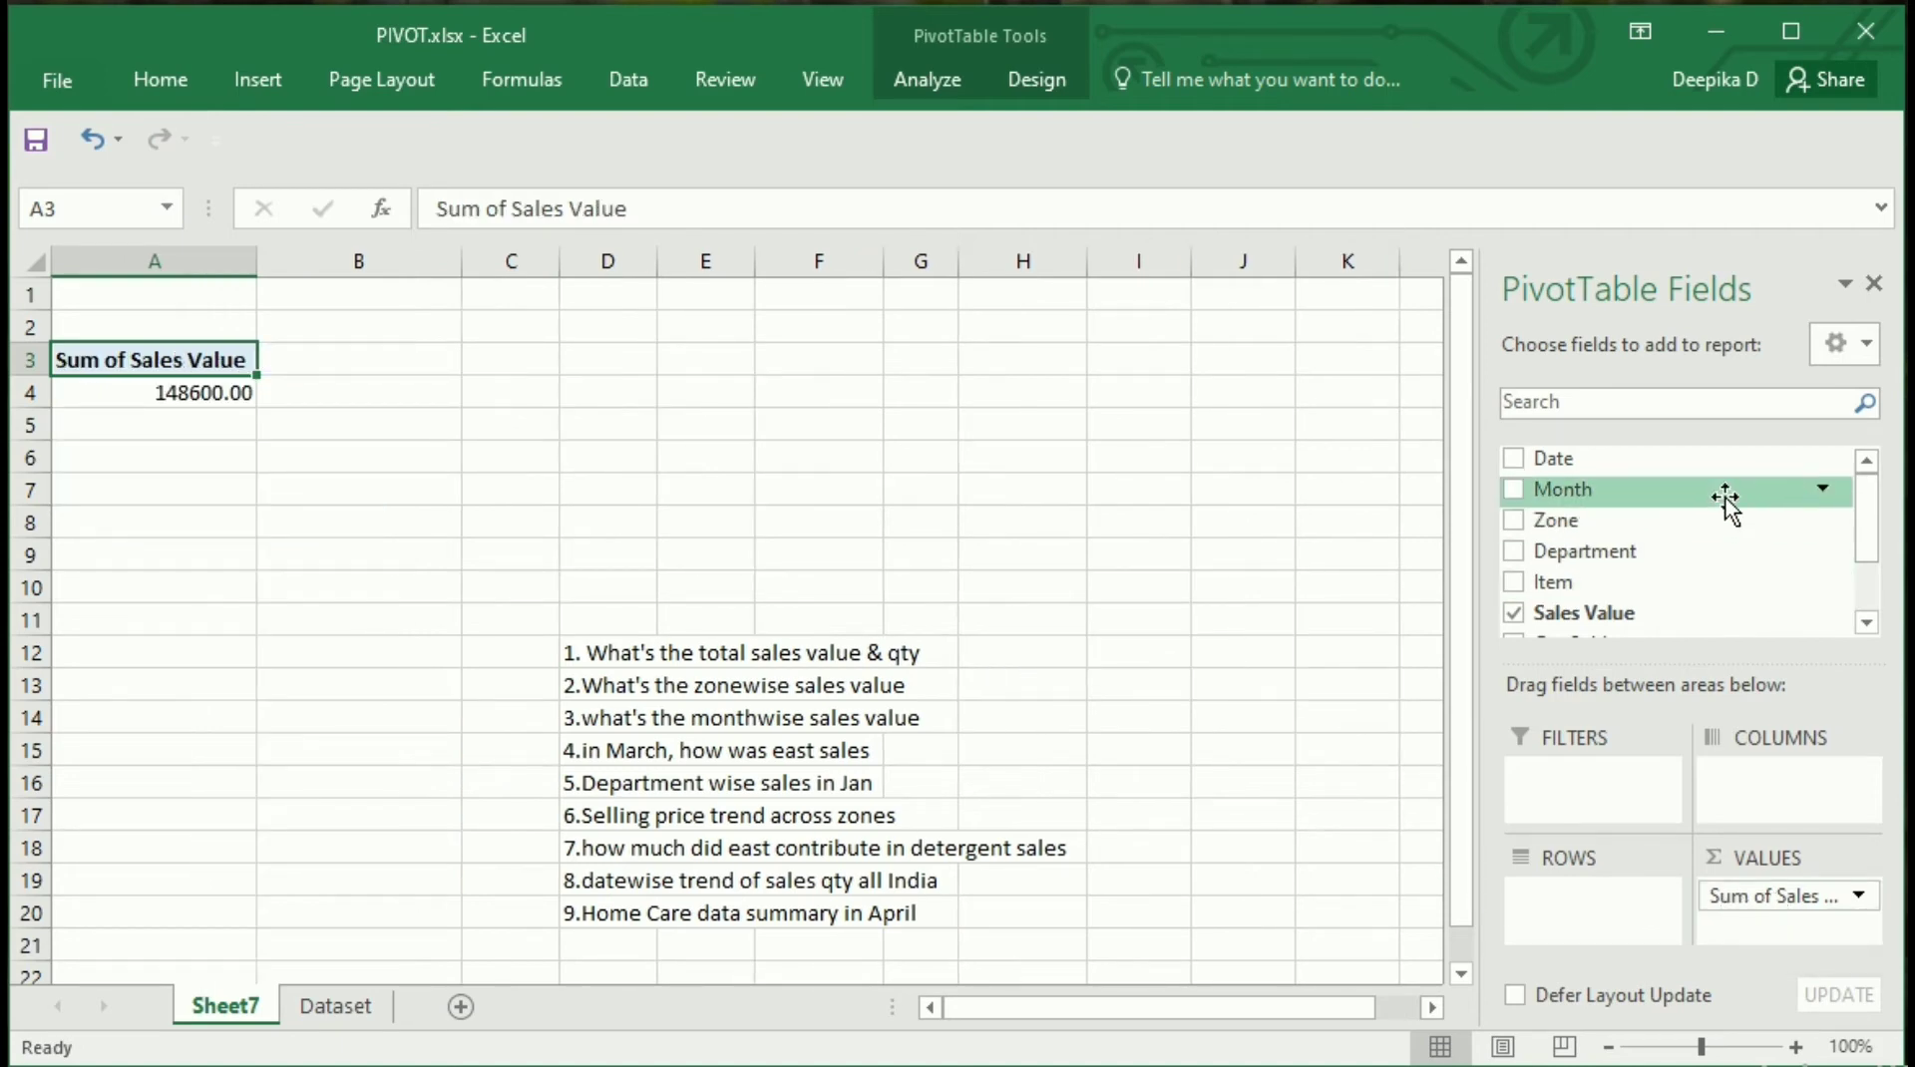
drag(1728, 503, 1613, 918)
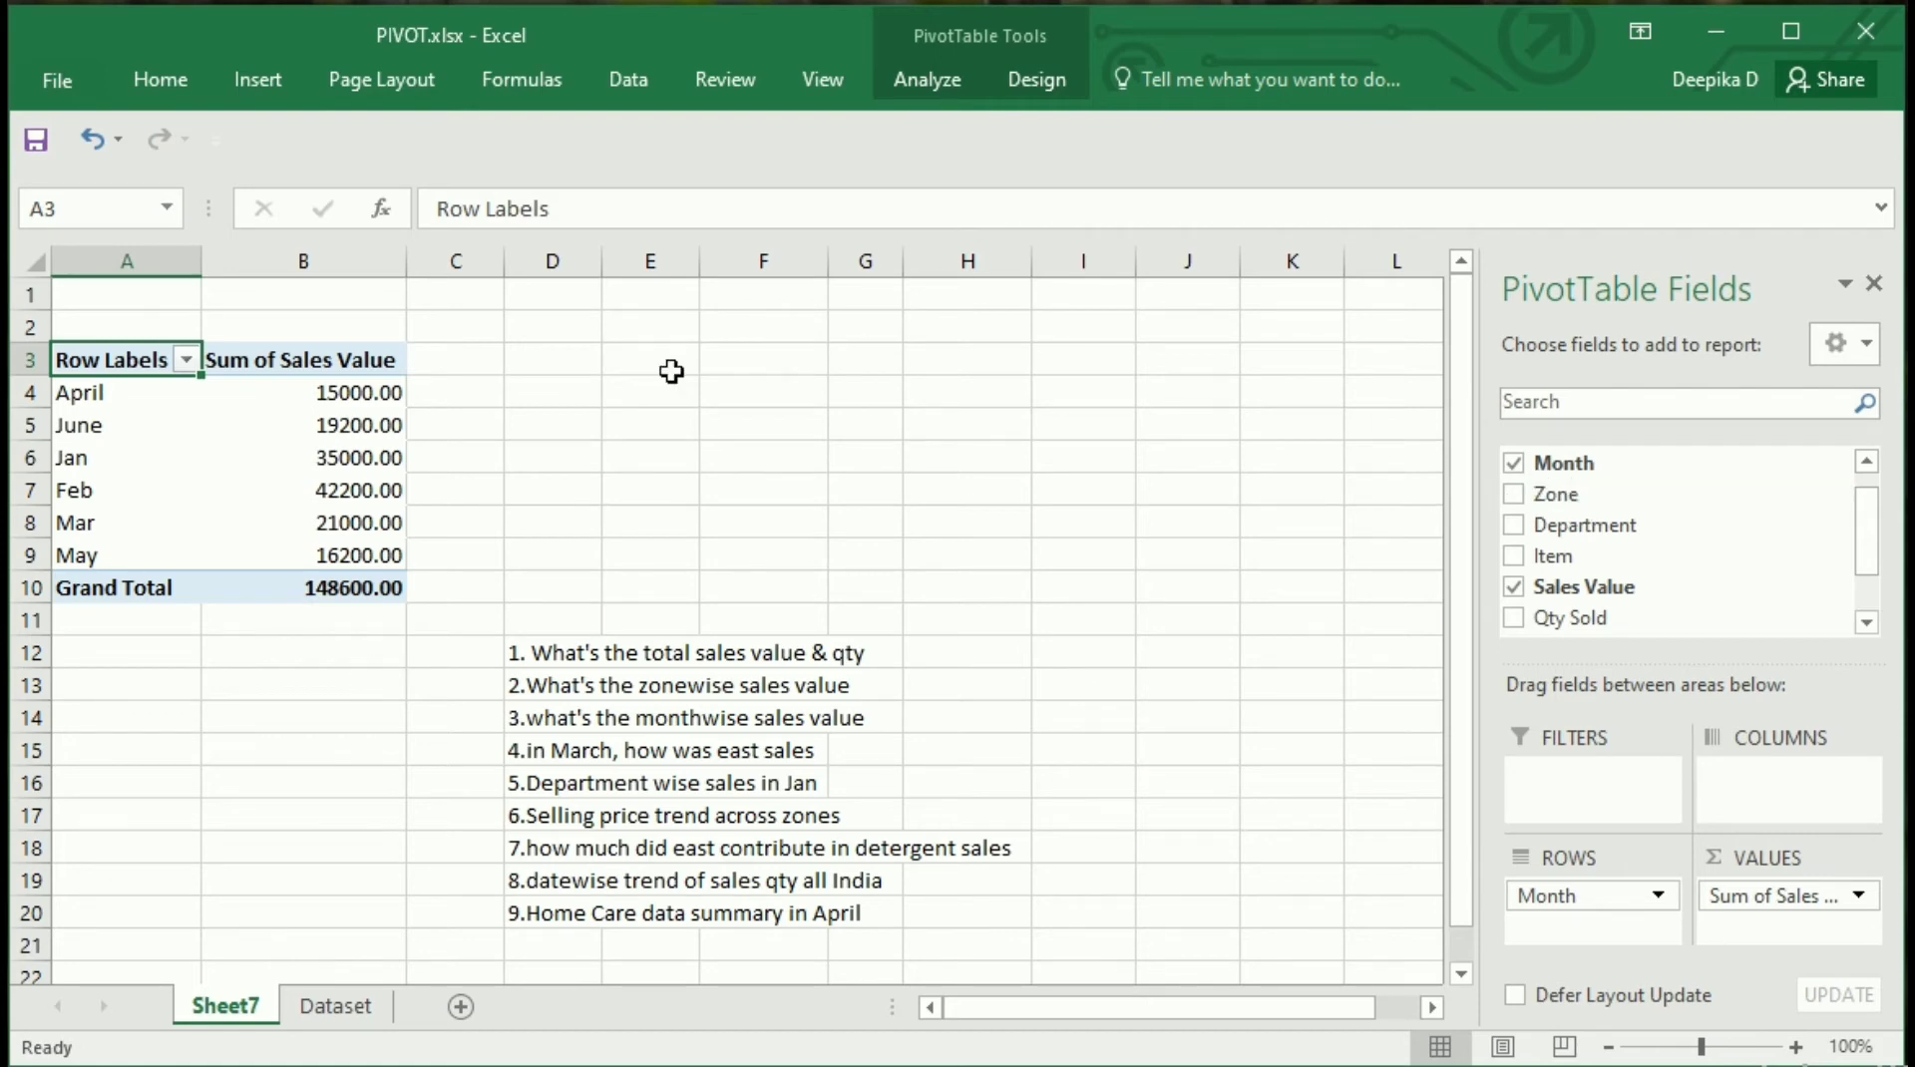
click(188, 361)
click(104, 676)
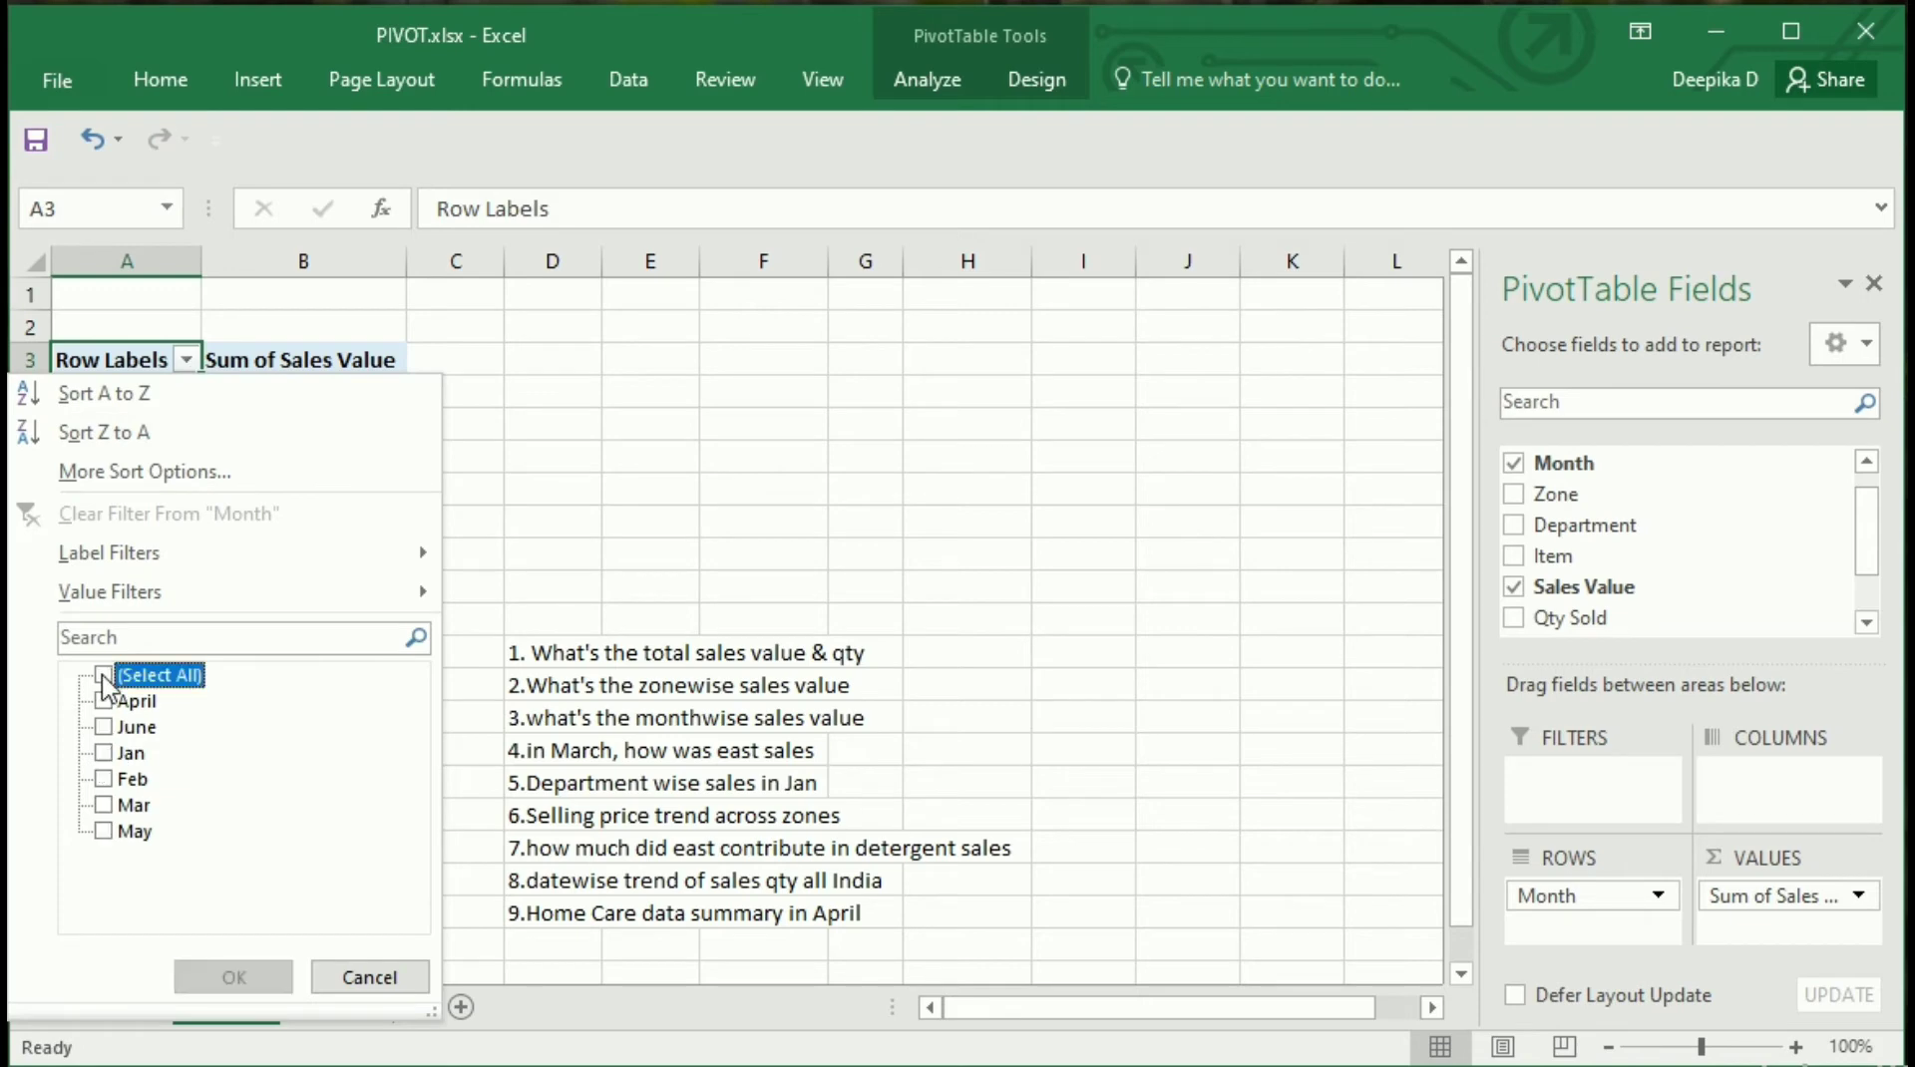
click(104, 806)
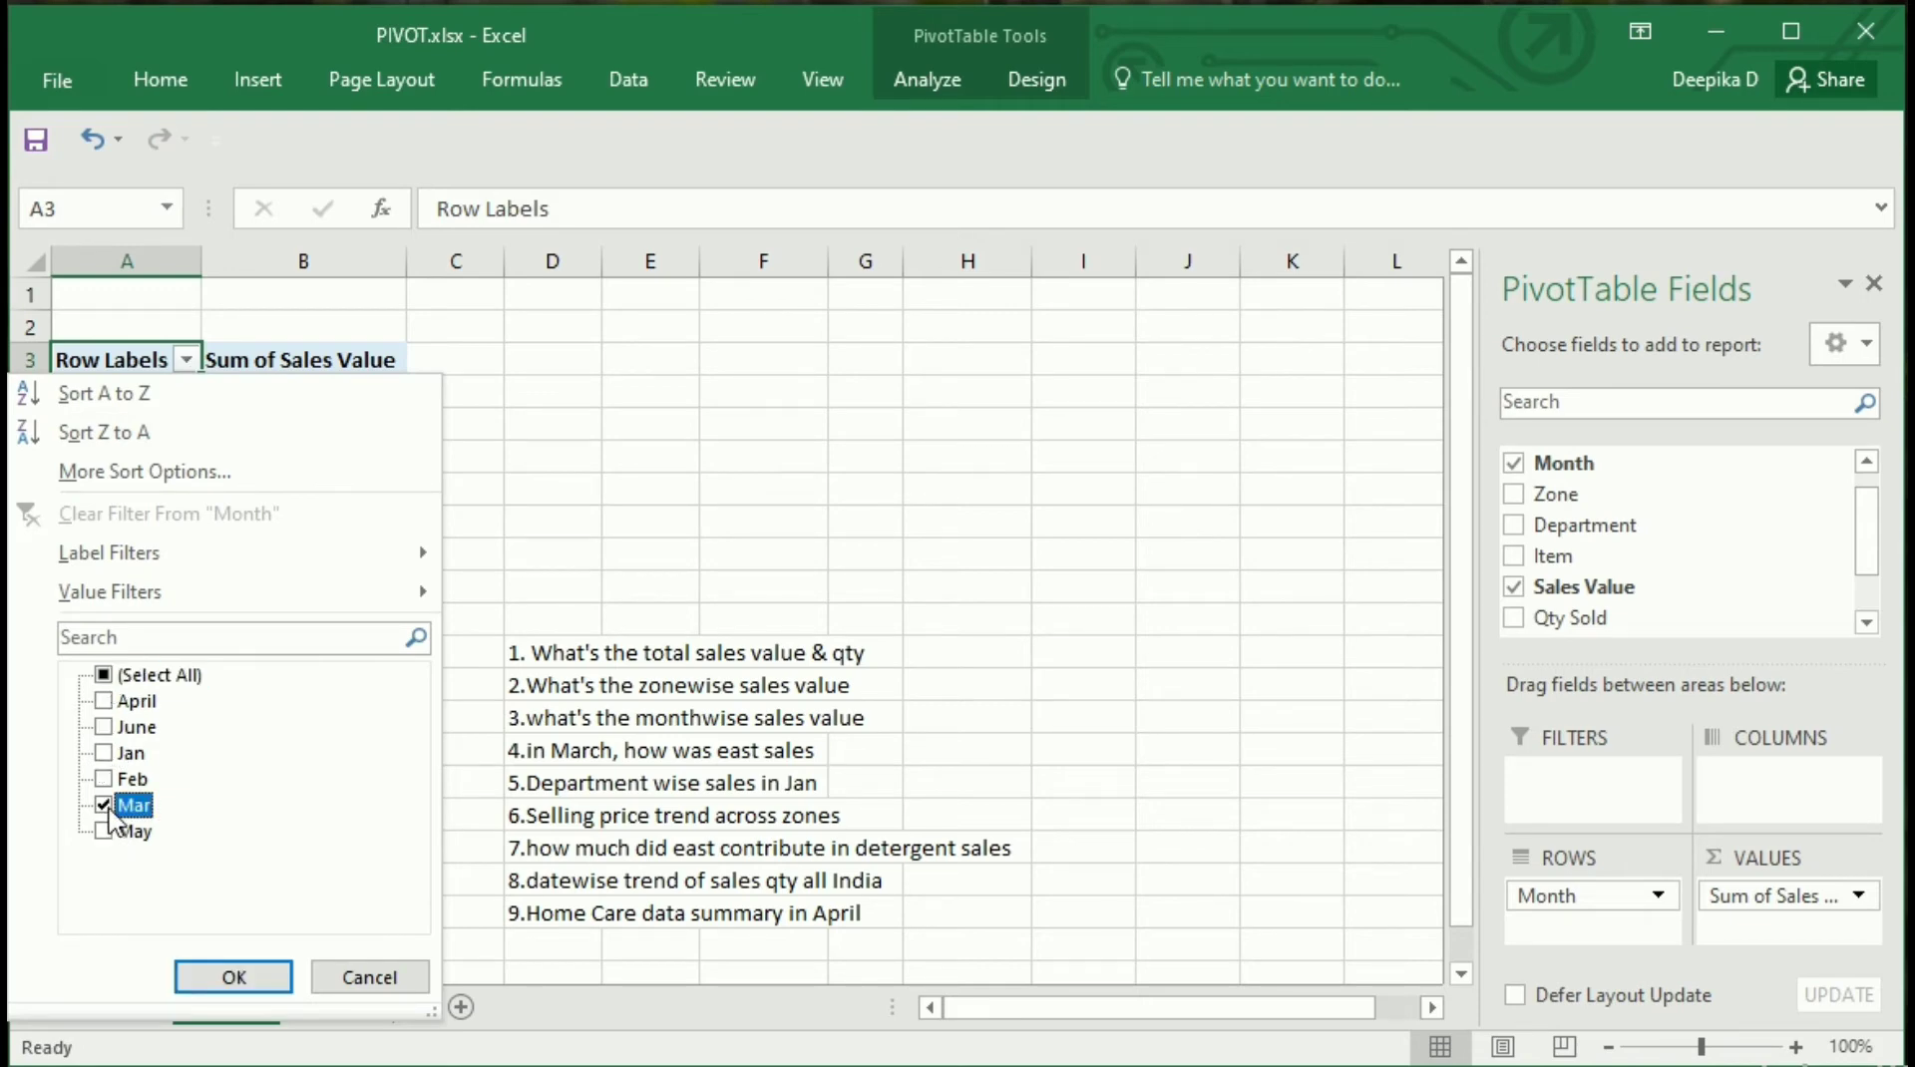
key(Return)
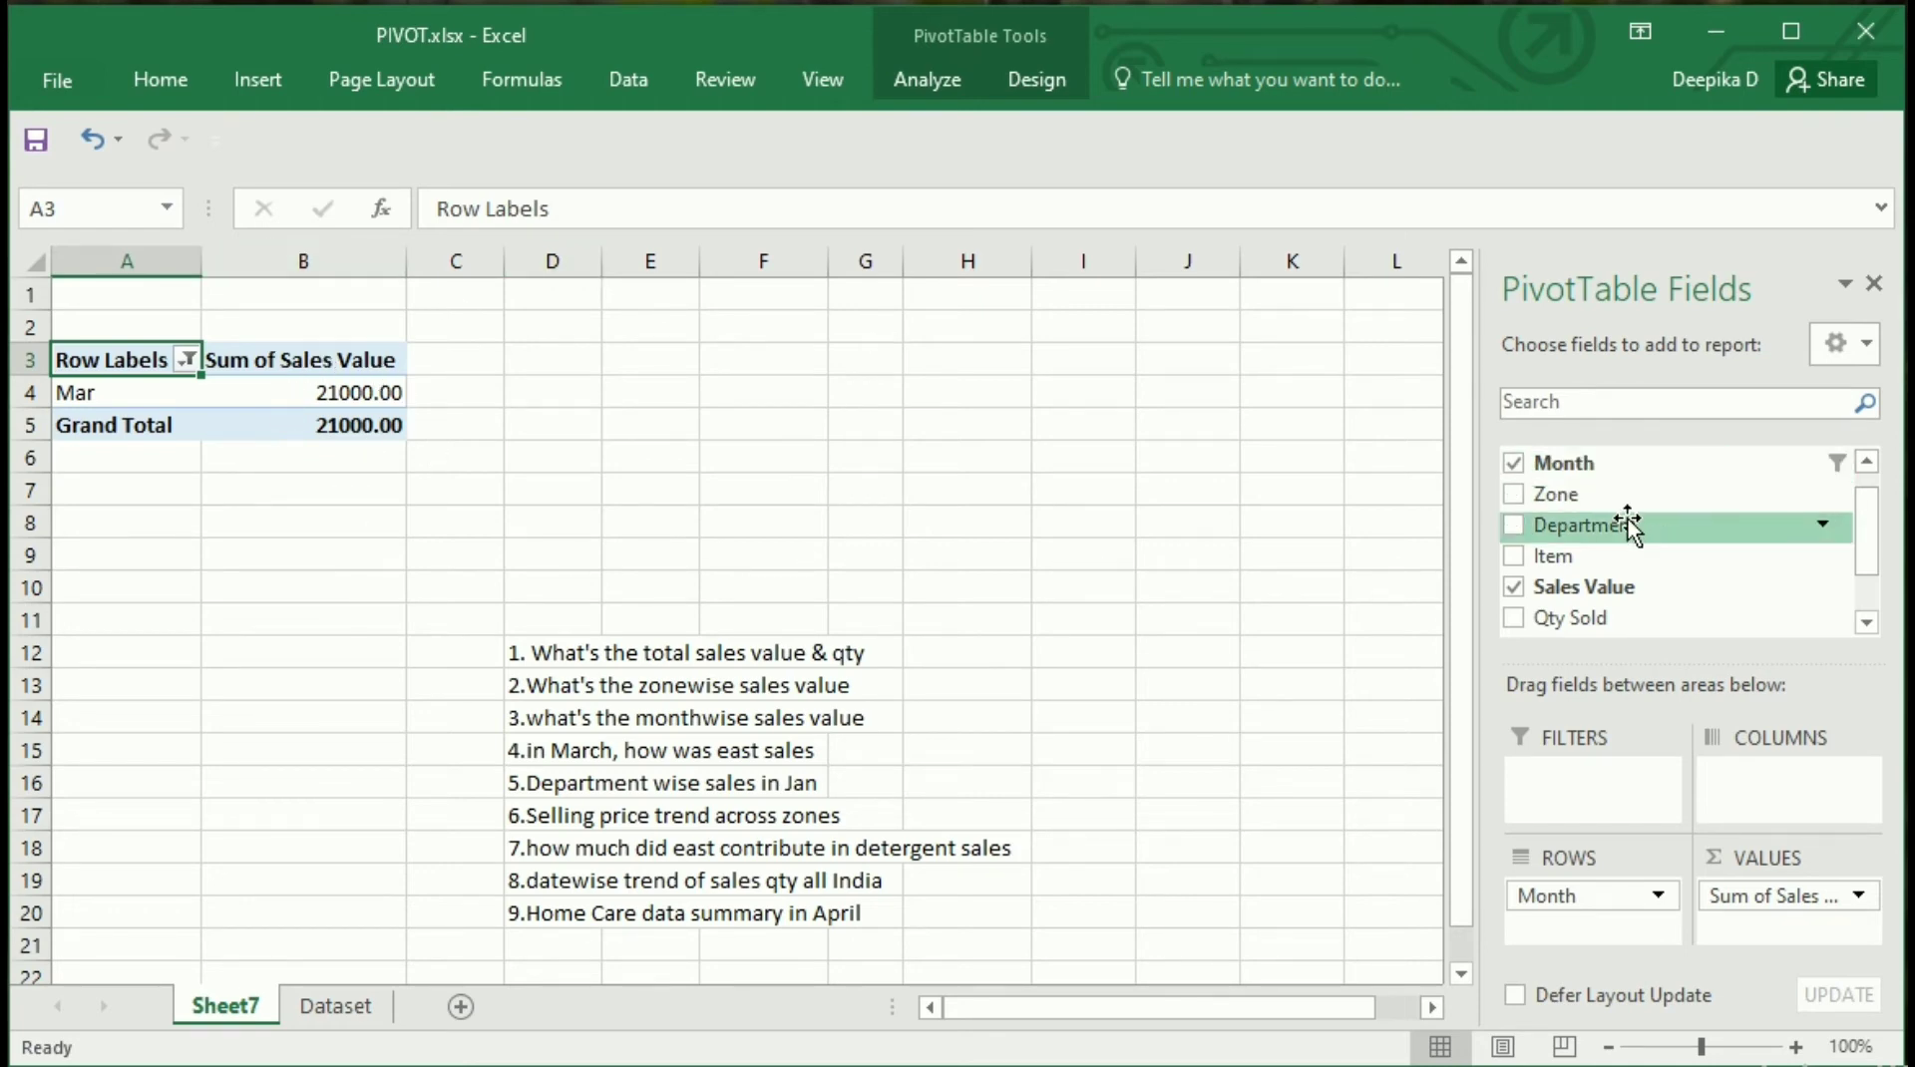
Break down the March sales by Zone in columns to check East, and move Zone to the report filters
drag(1566, 494, 1728, 780)
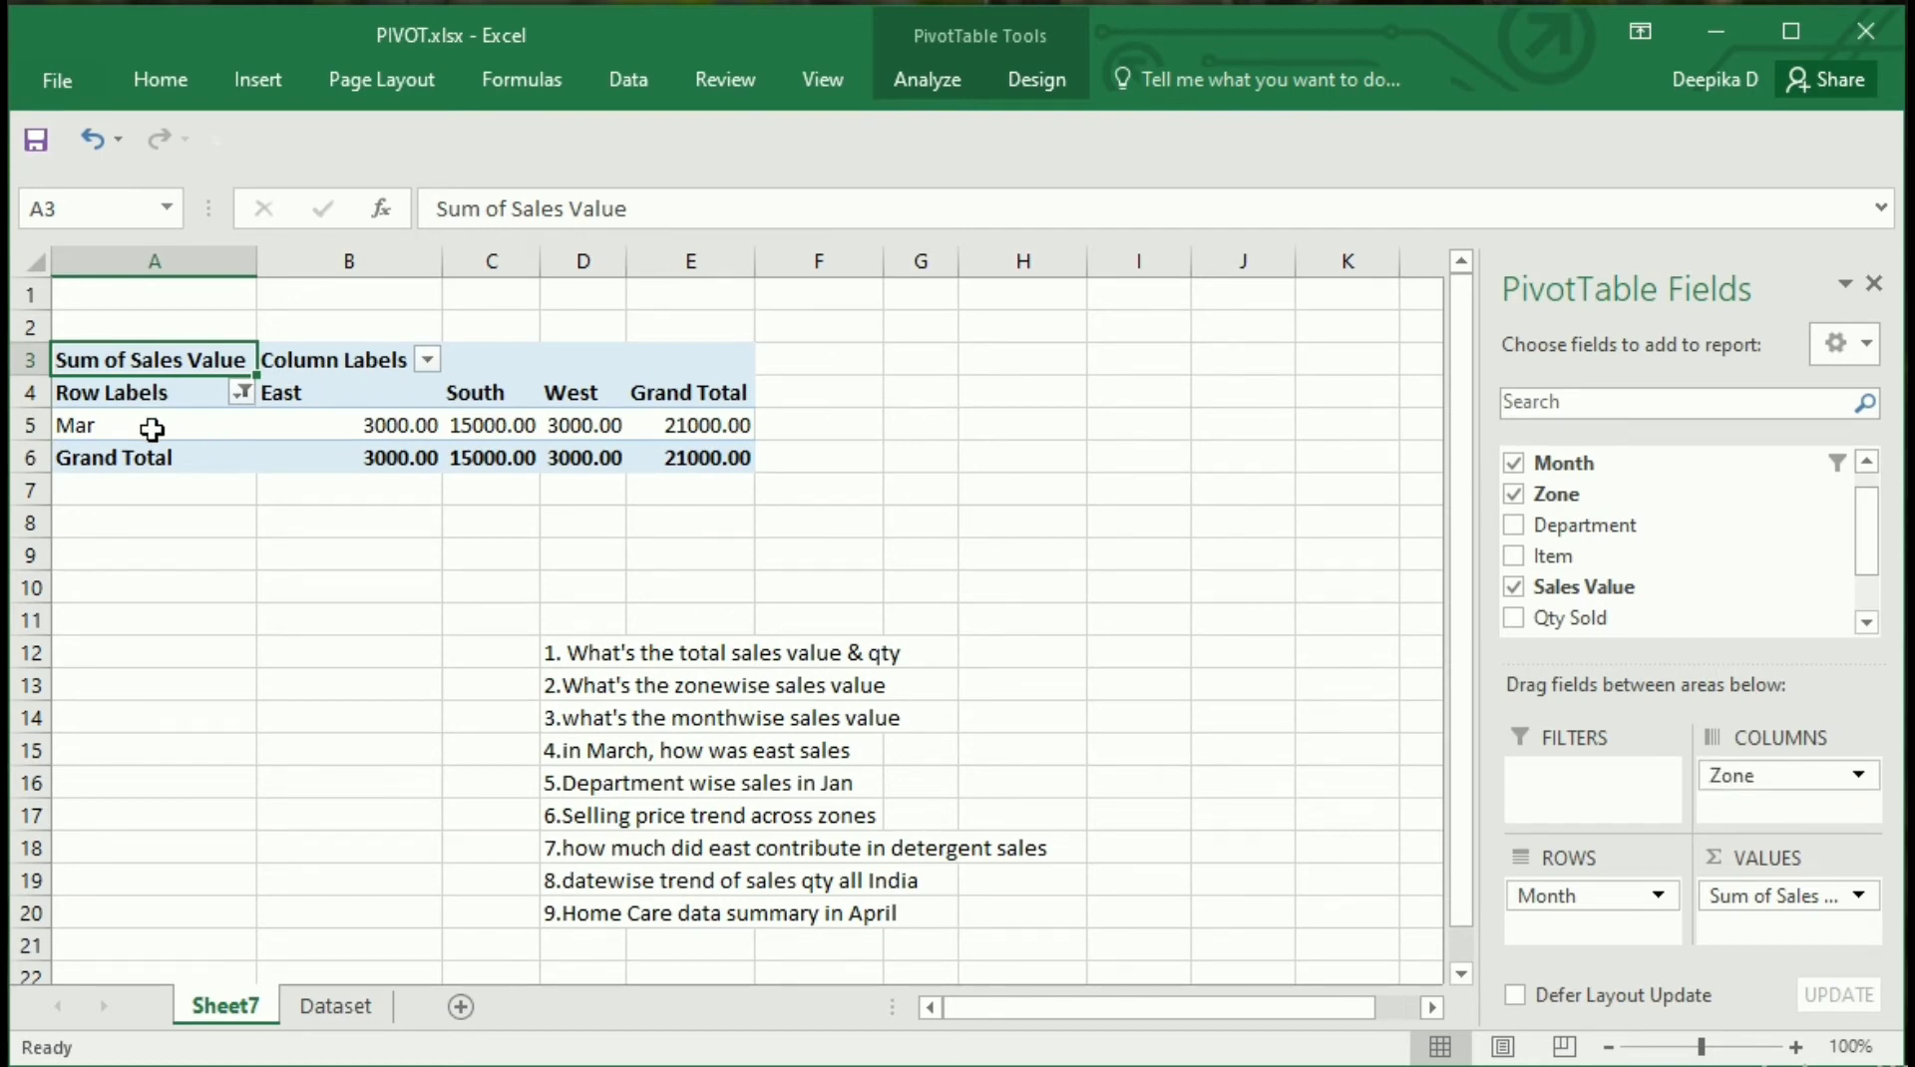
drag(151, 427, 399, 425)
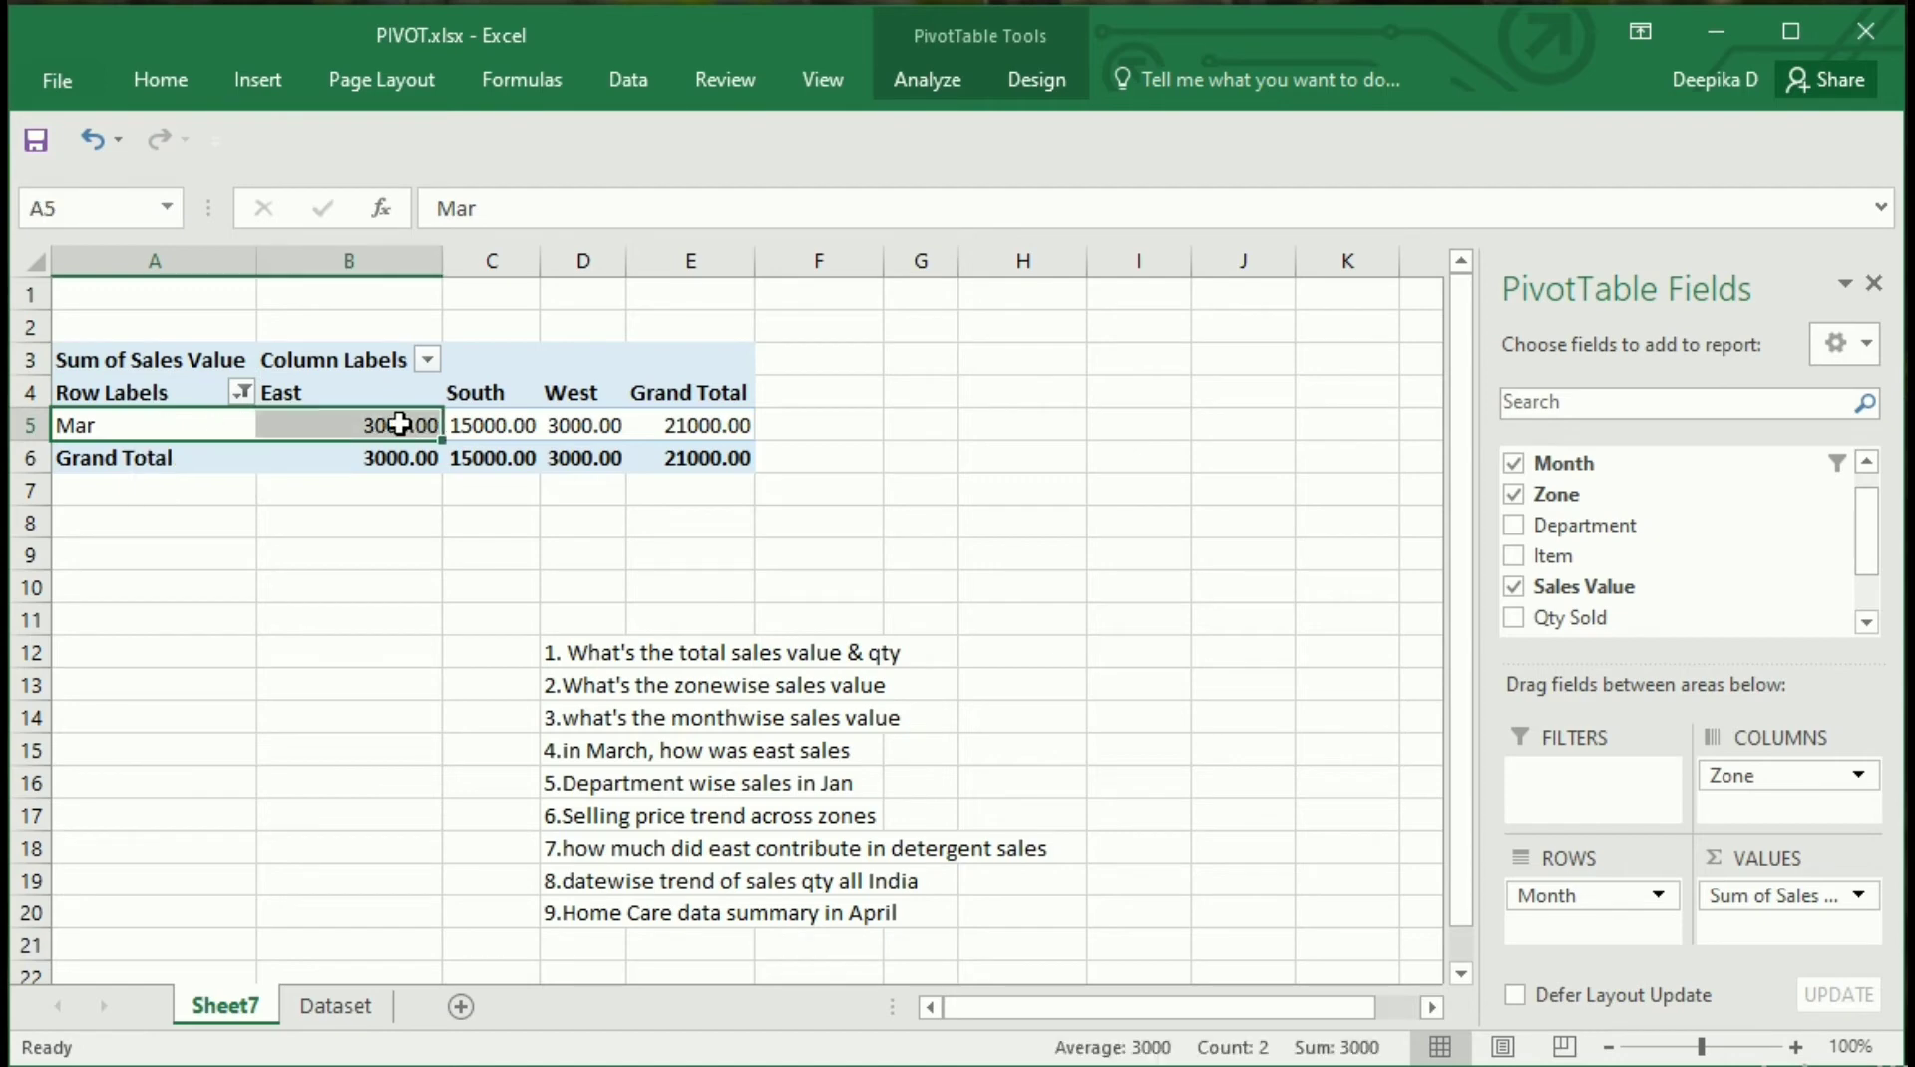
drag(1817, 775, 1599, 772)
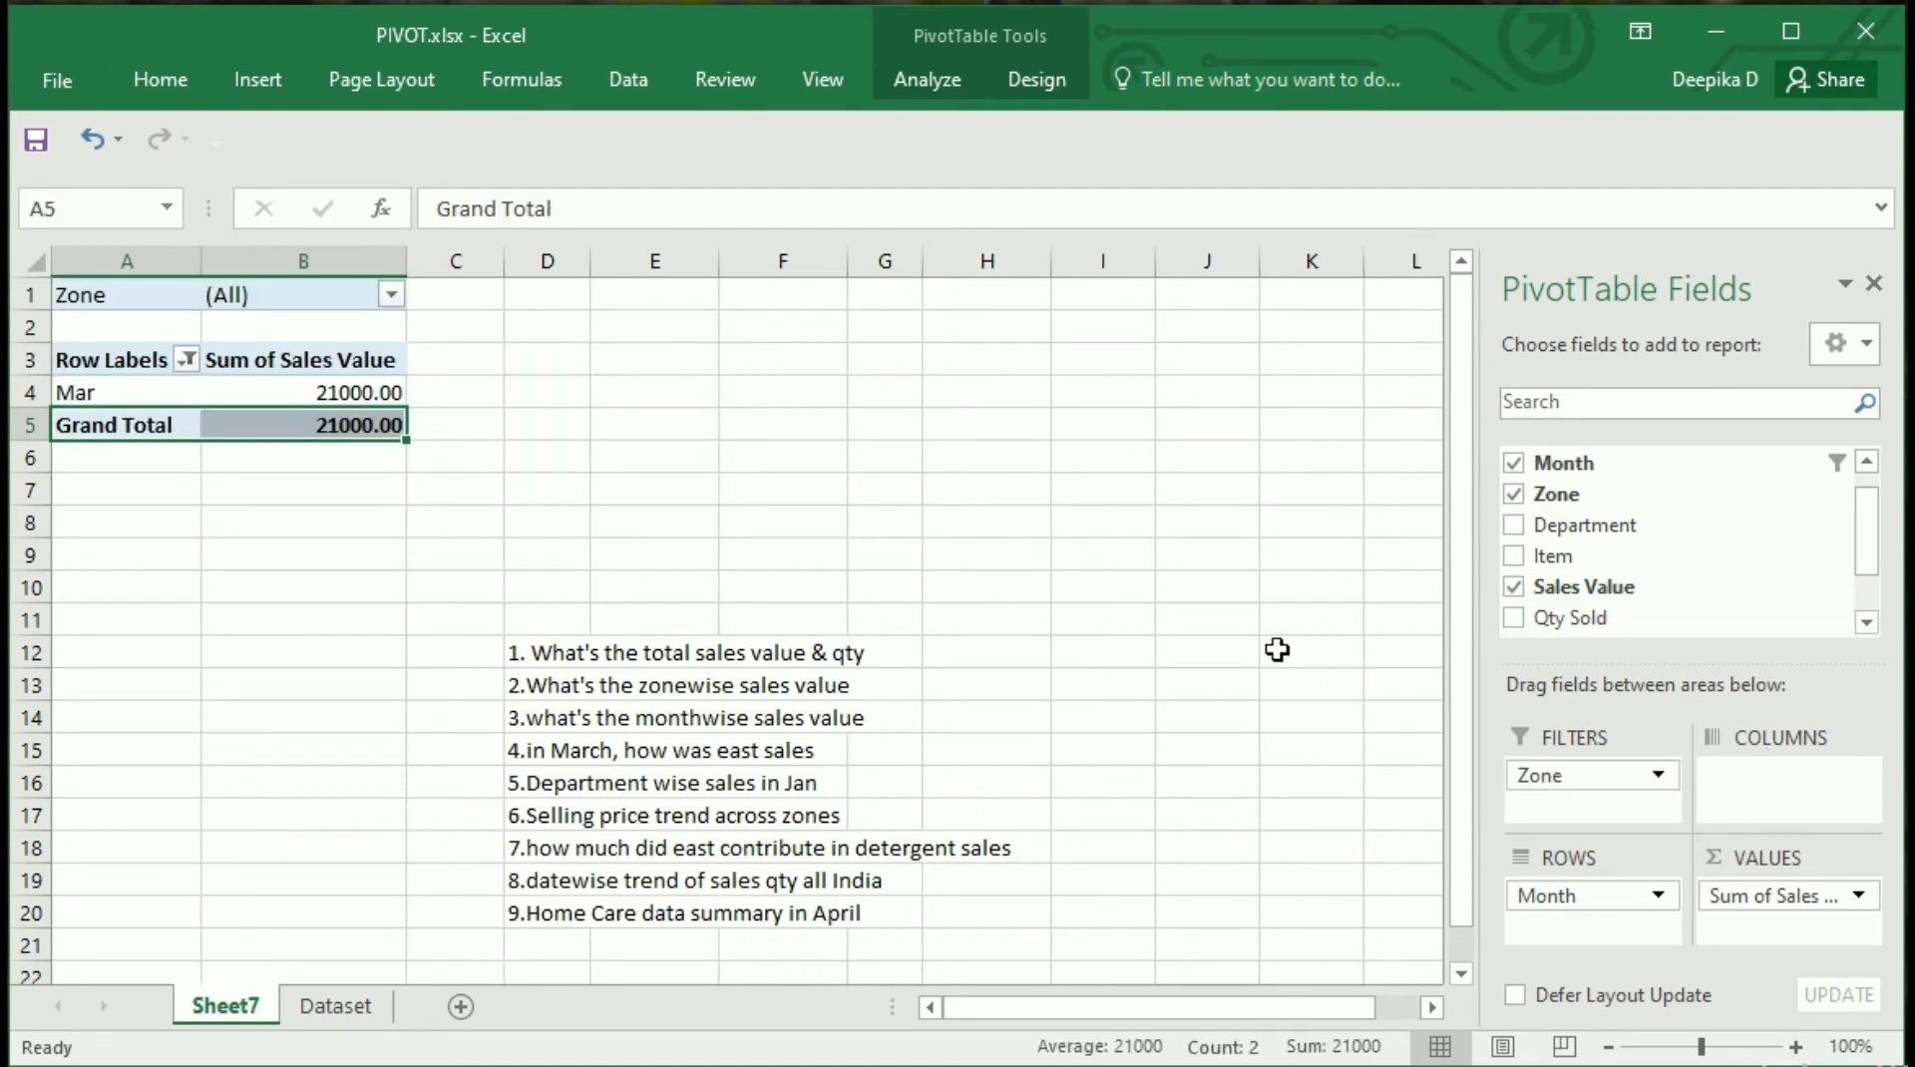
Filter the pivot report's Zone filter to East only to get the March sales for that zone
click(391, 294)
click(31, 656)
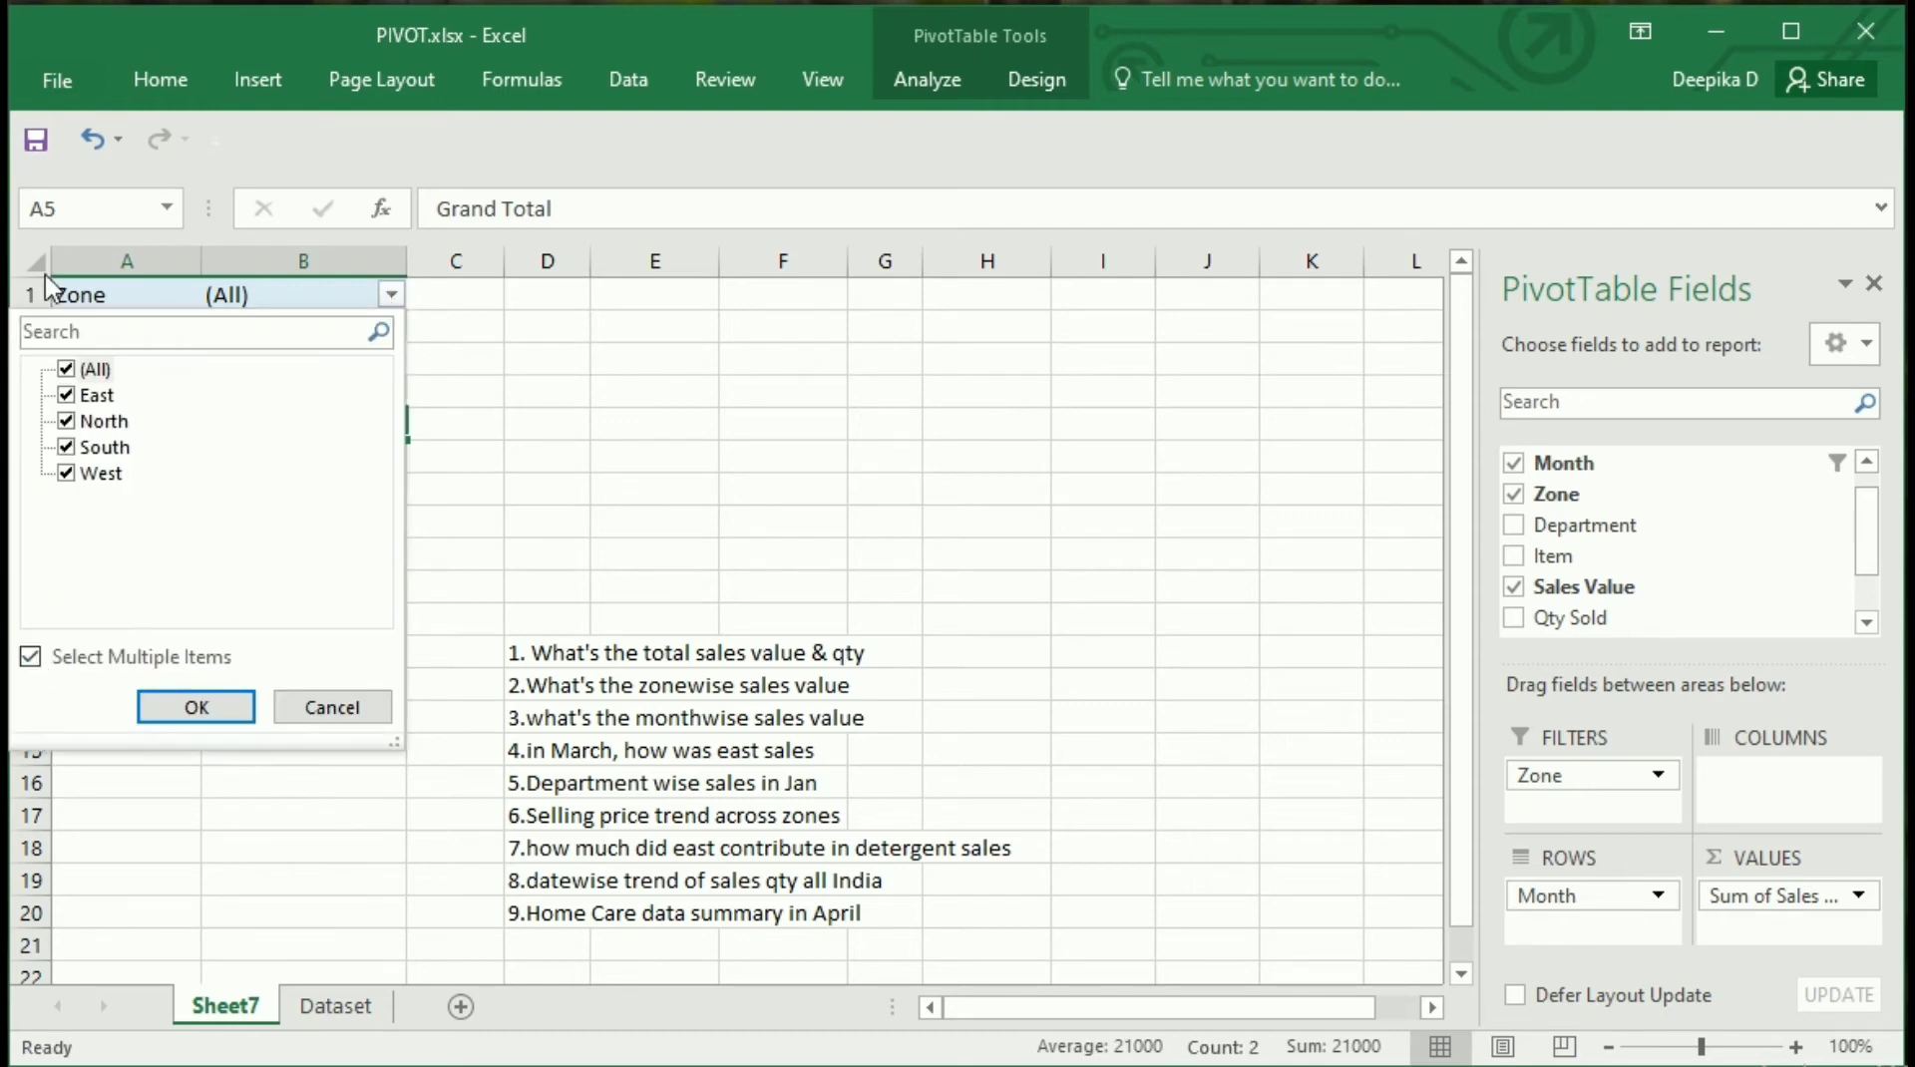
click(67, 369)
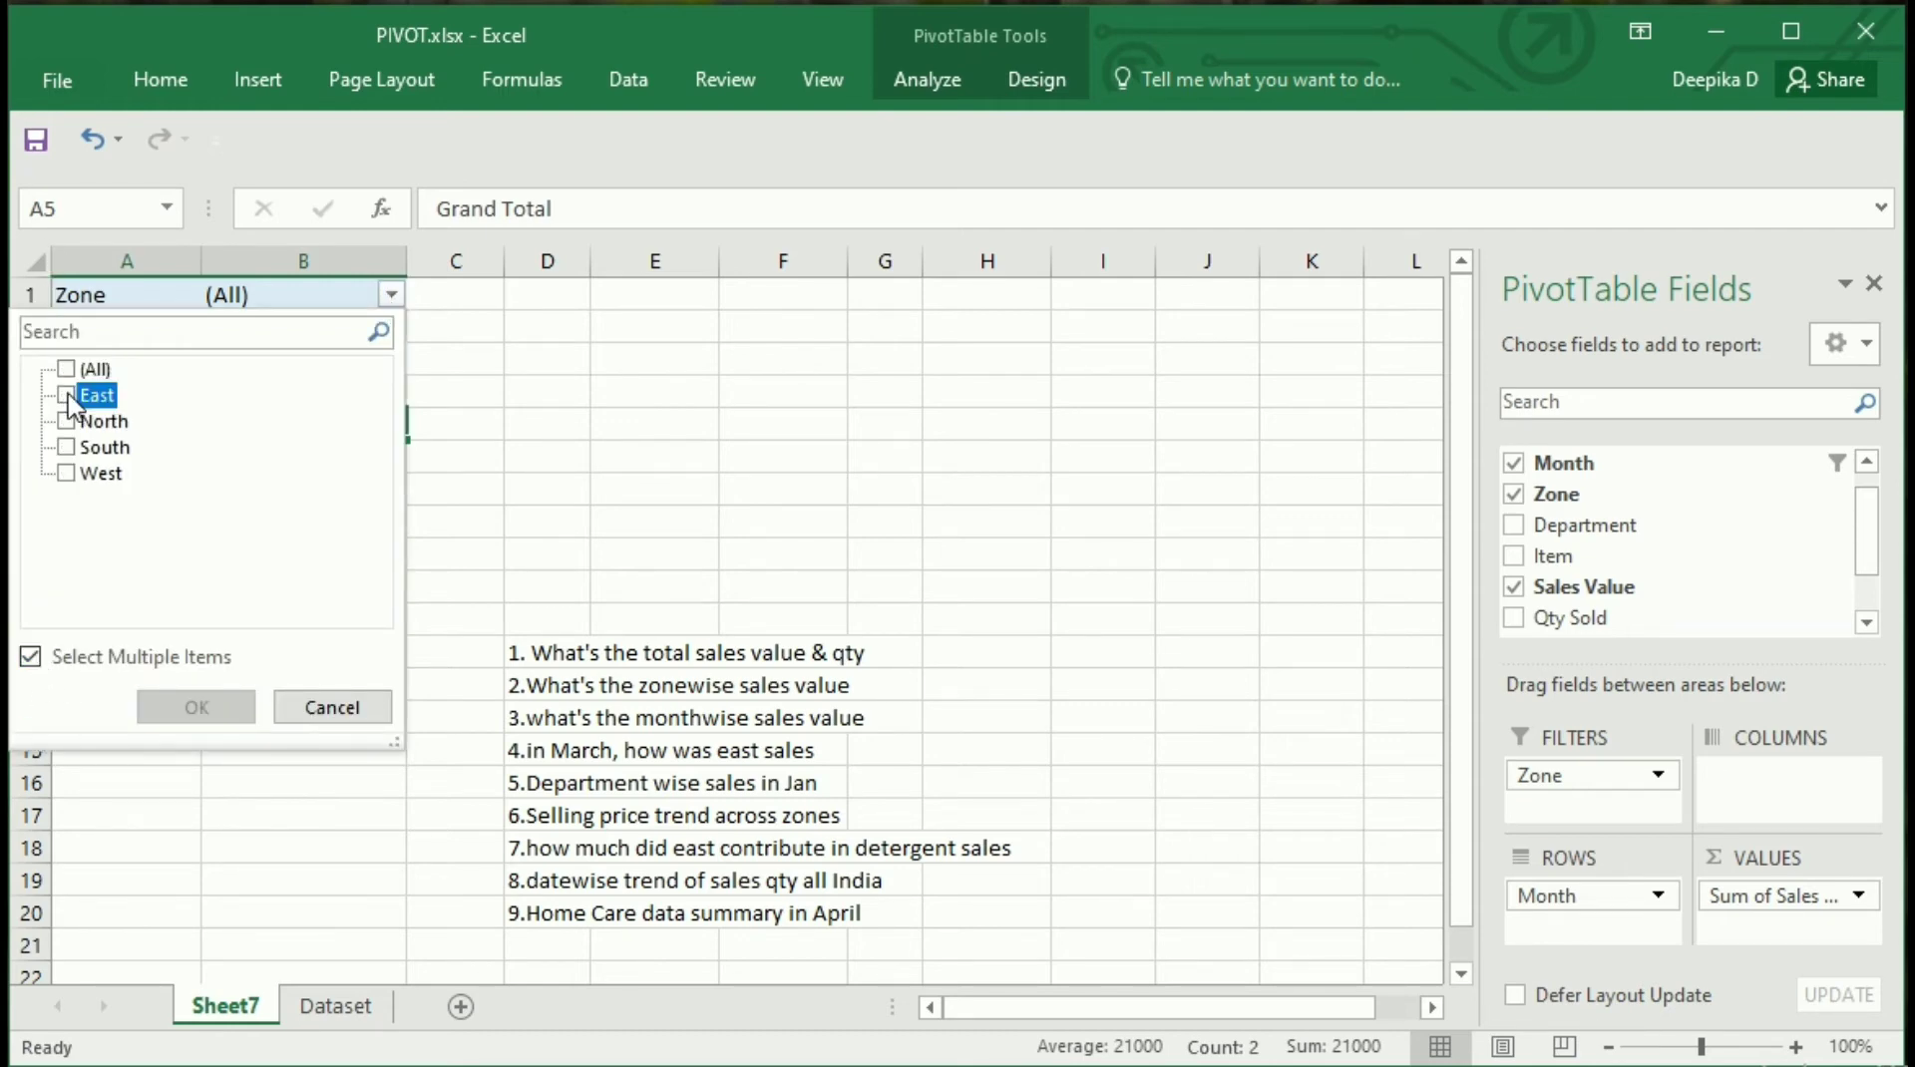
click(67, 396)
key(Return)
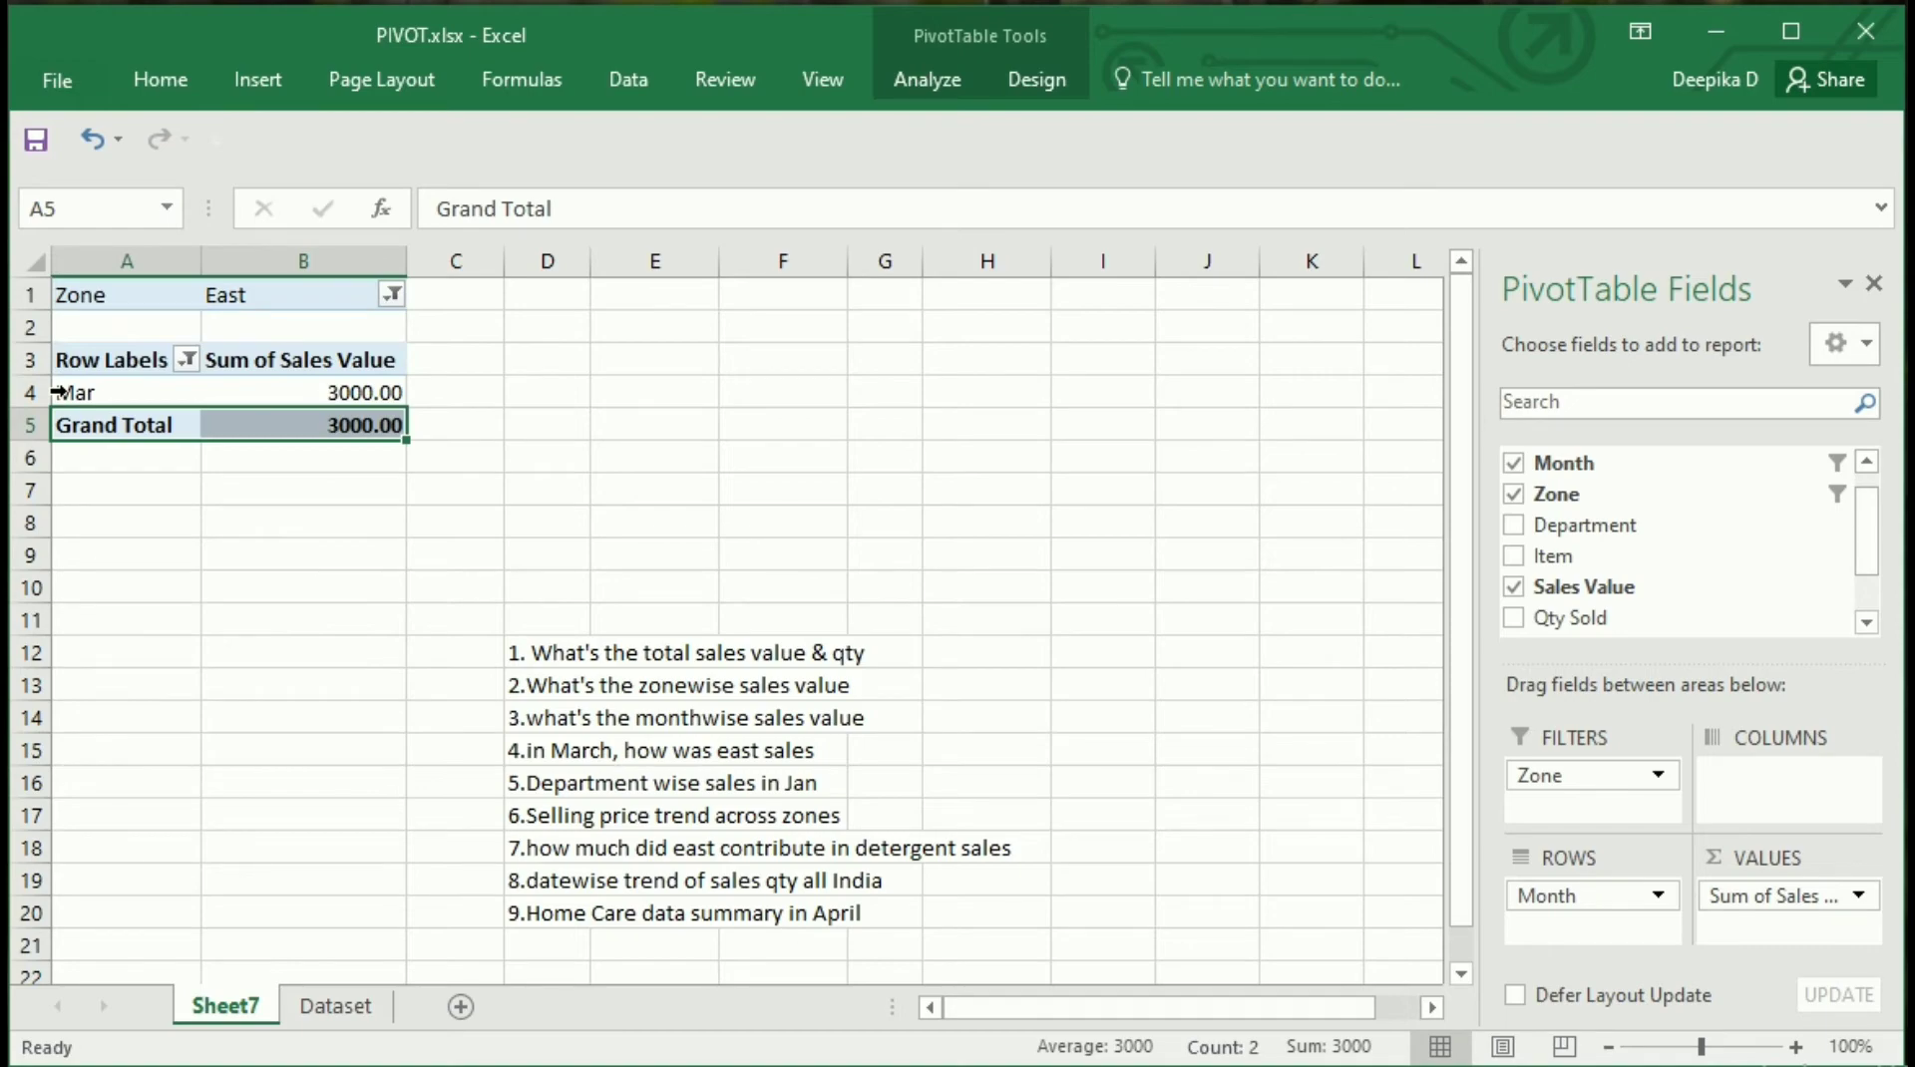
click(220, 496)
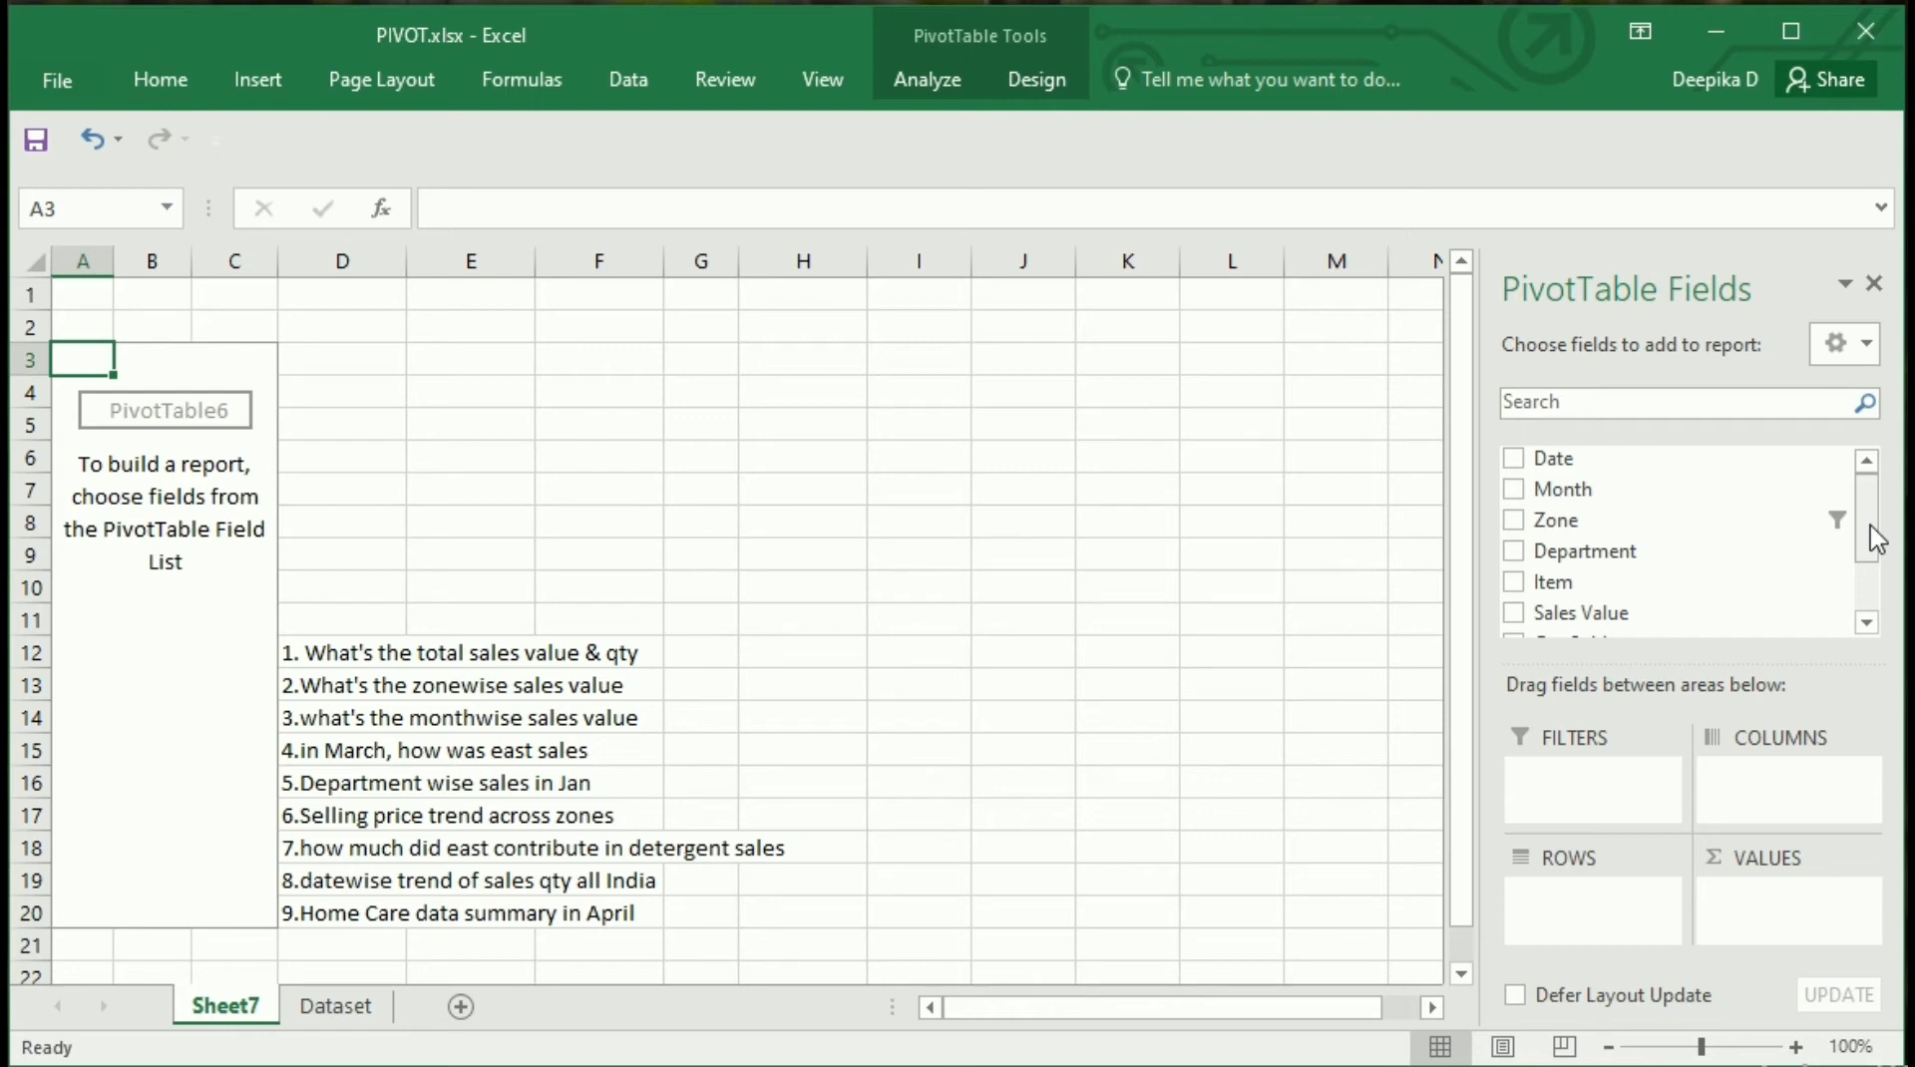
Clear the leftover Zone filter from the empty pivot table
mouse_move(785, 47)
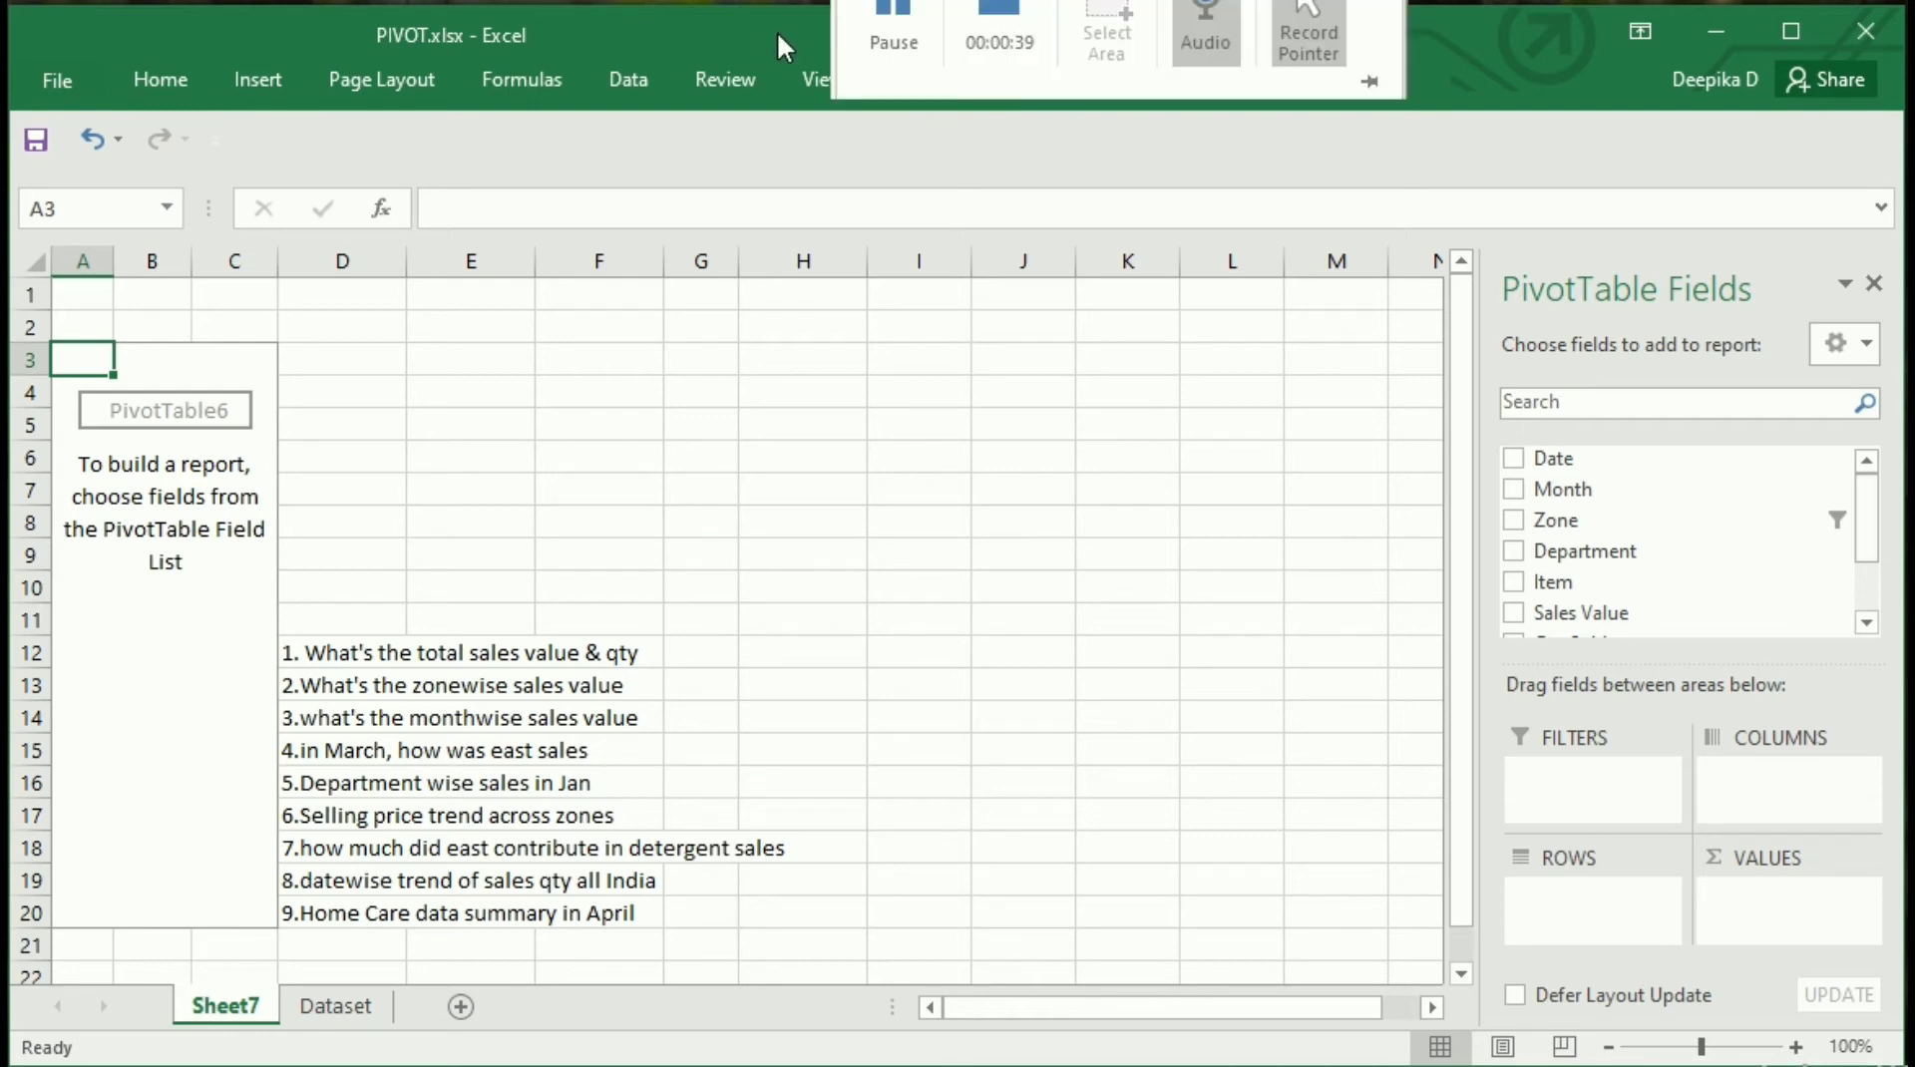
click(660, 76)
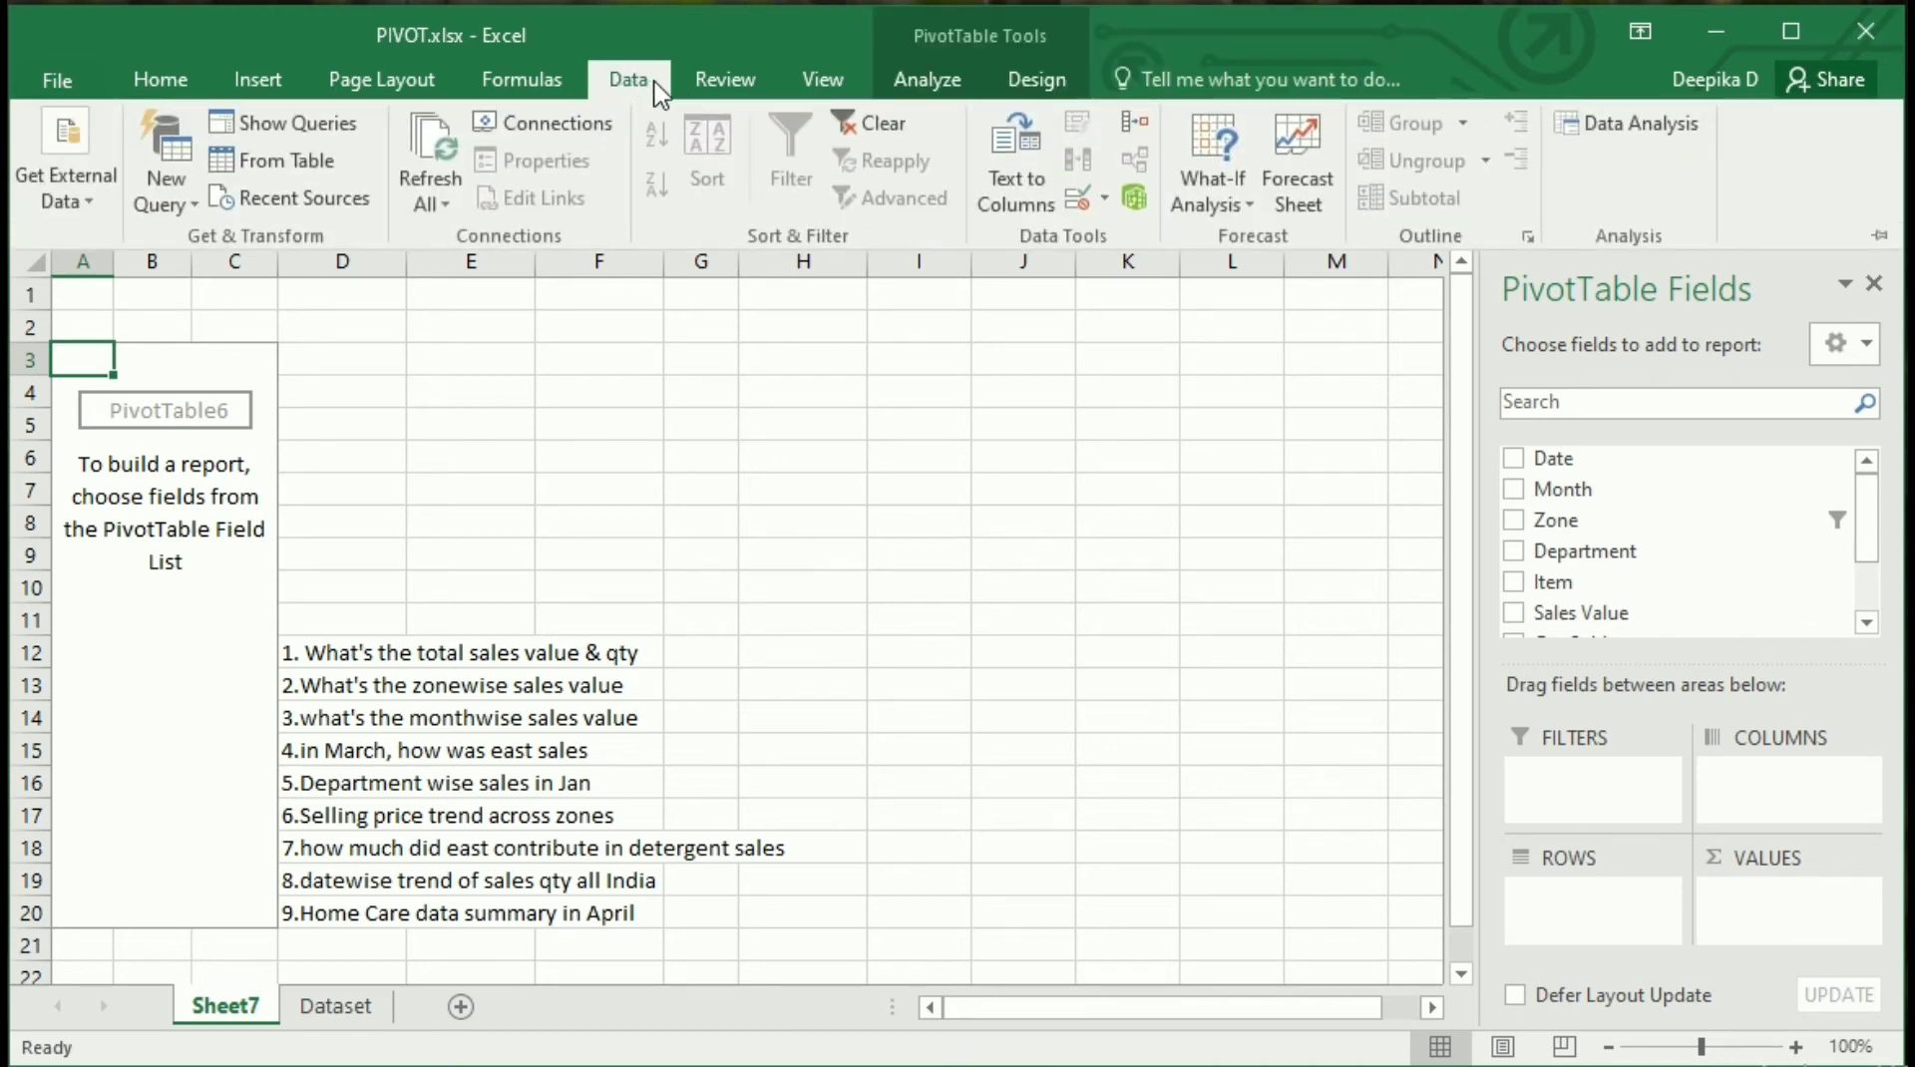
click(885, 132)
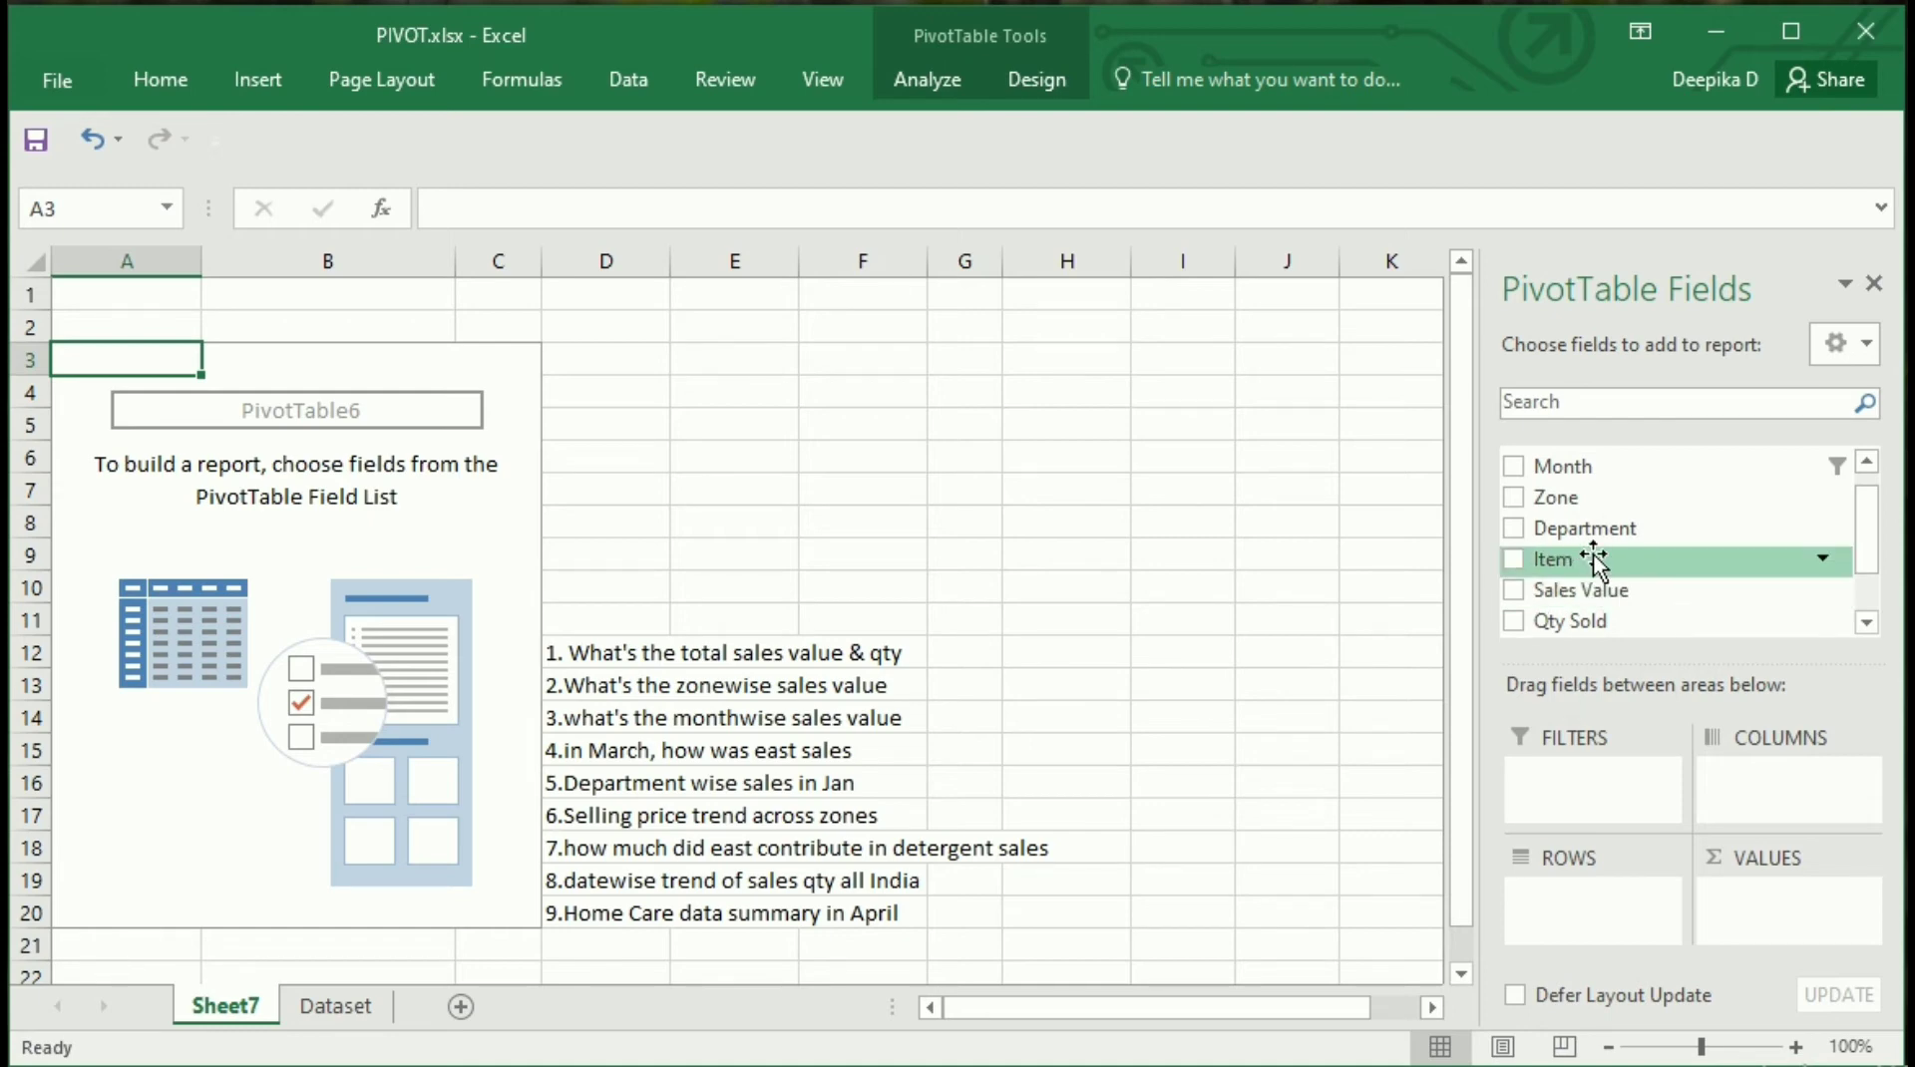
Build a zone-wise selling price report with Zone as the row field and Selling Price as the pivot values
drag(1602, 499, 1596, 907)
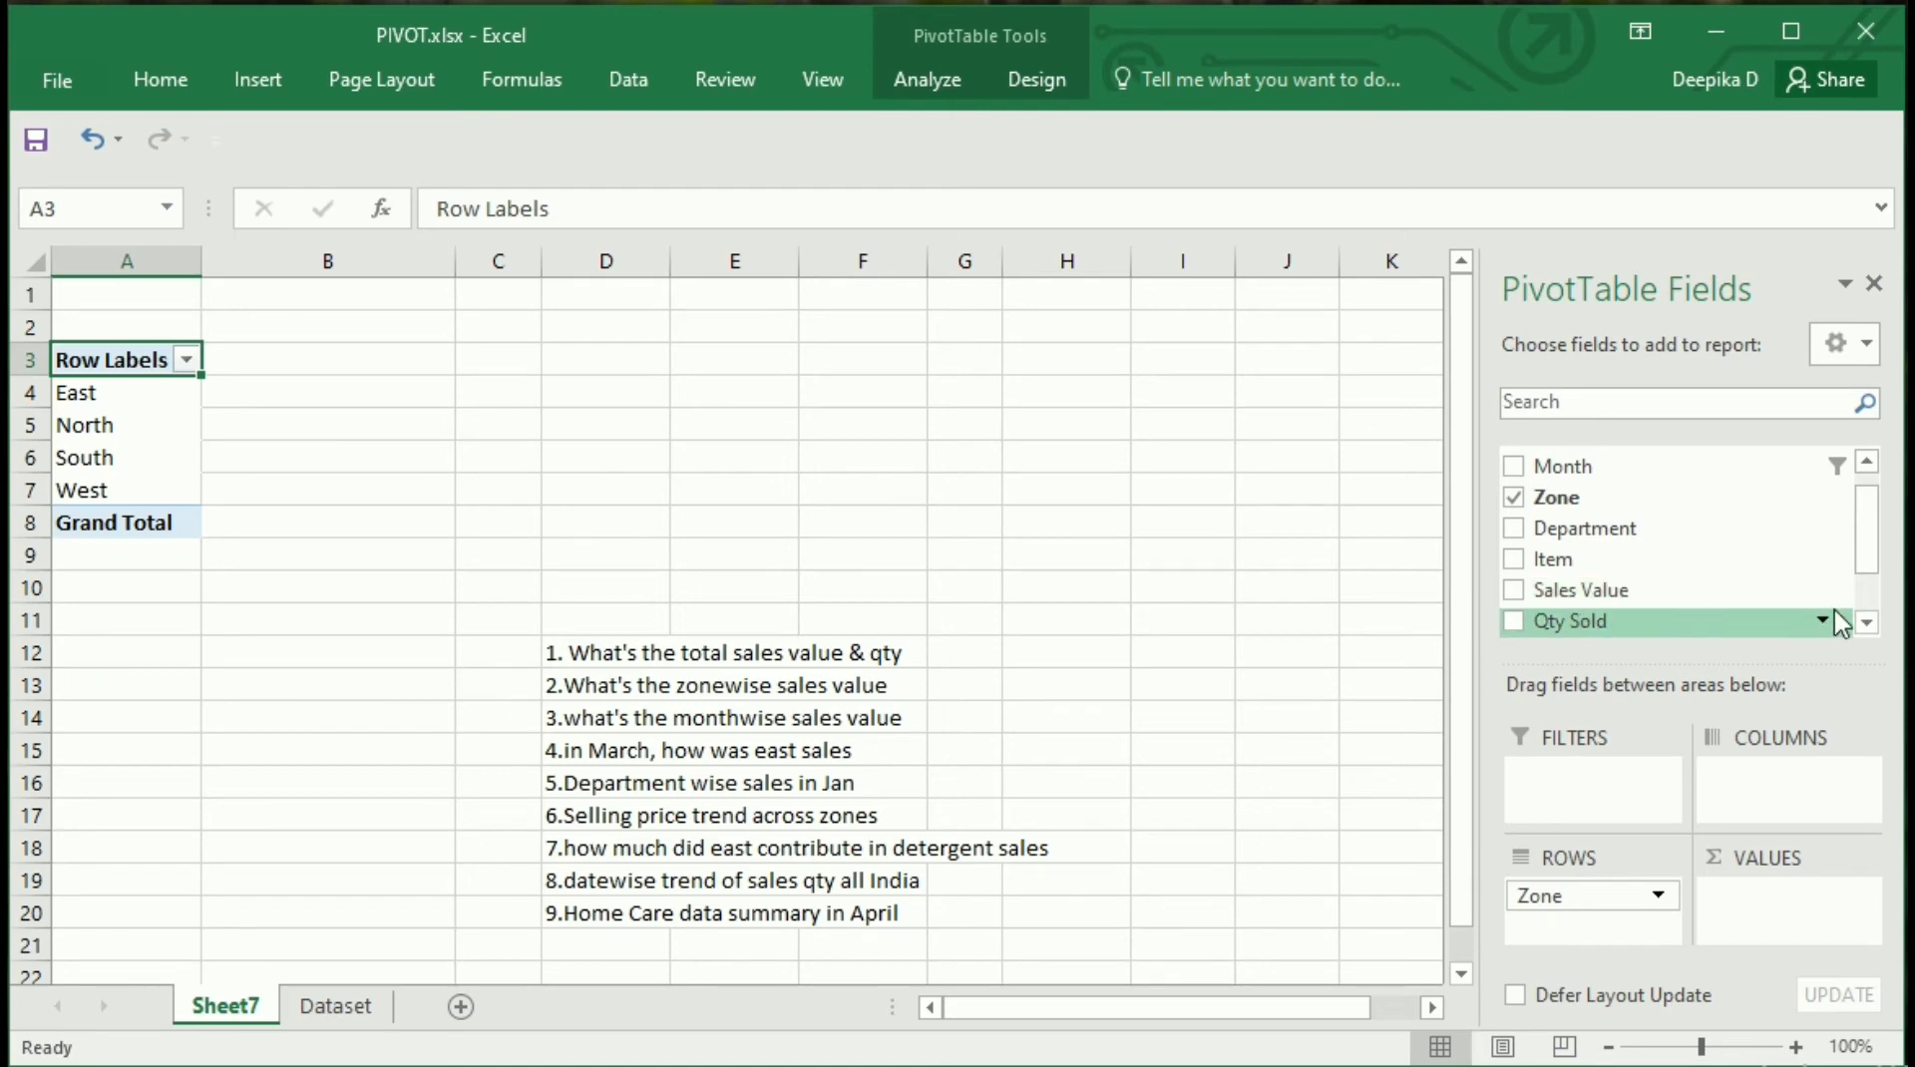
click(1845, 620)
click(1861, 623)
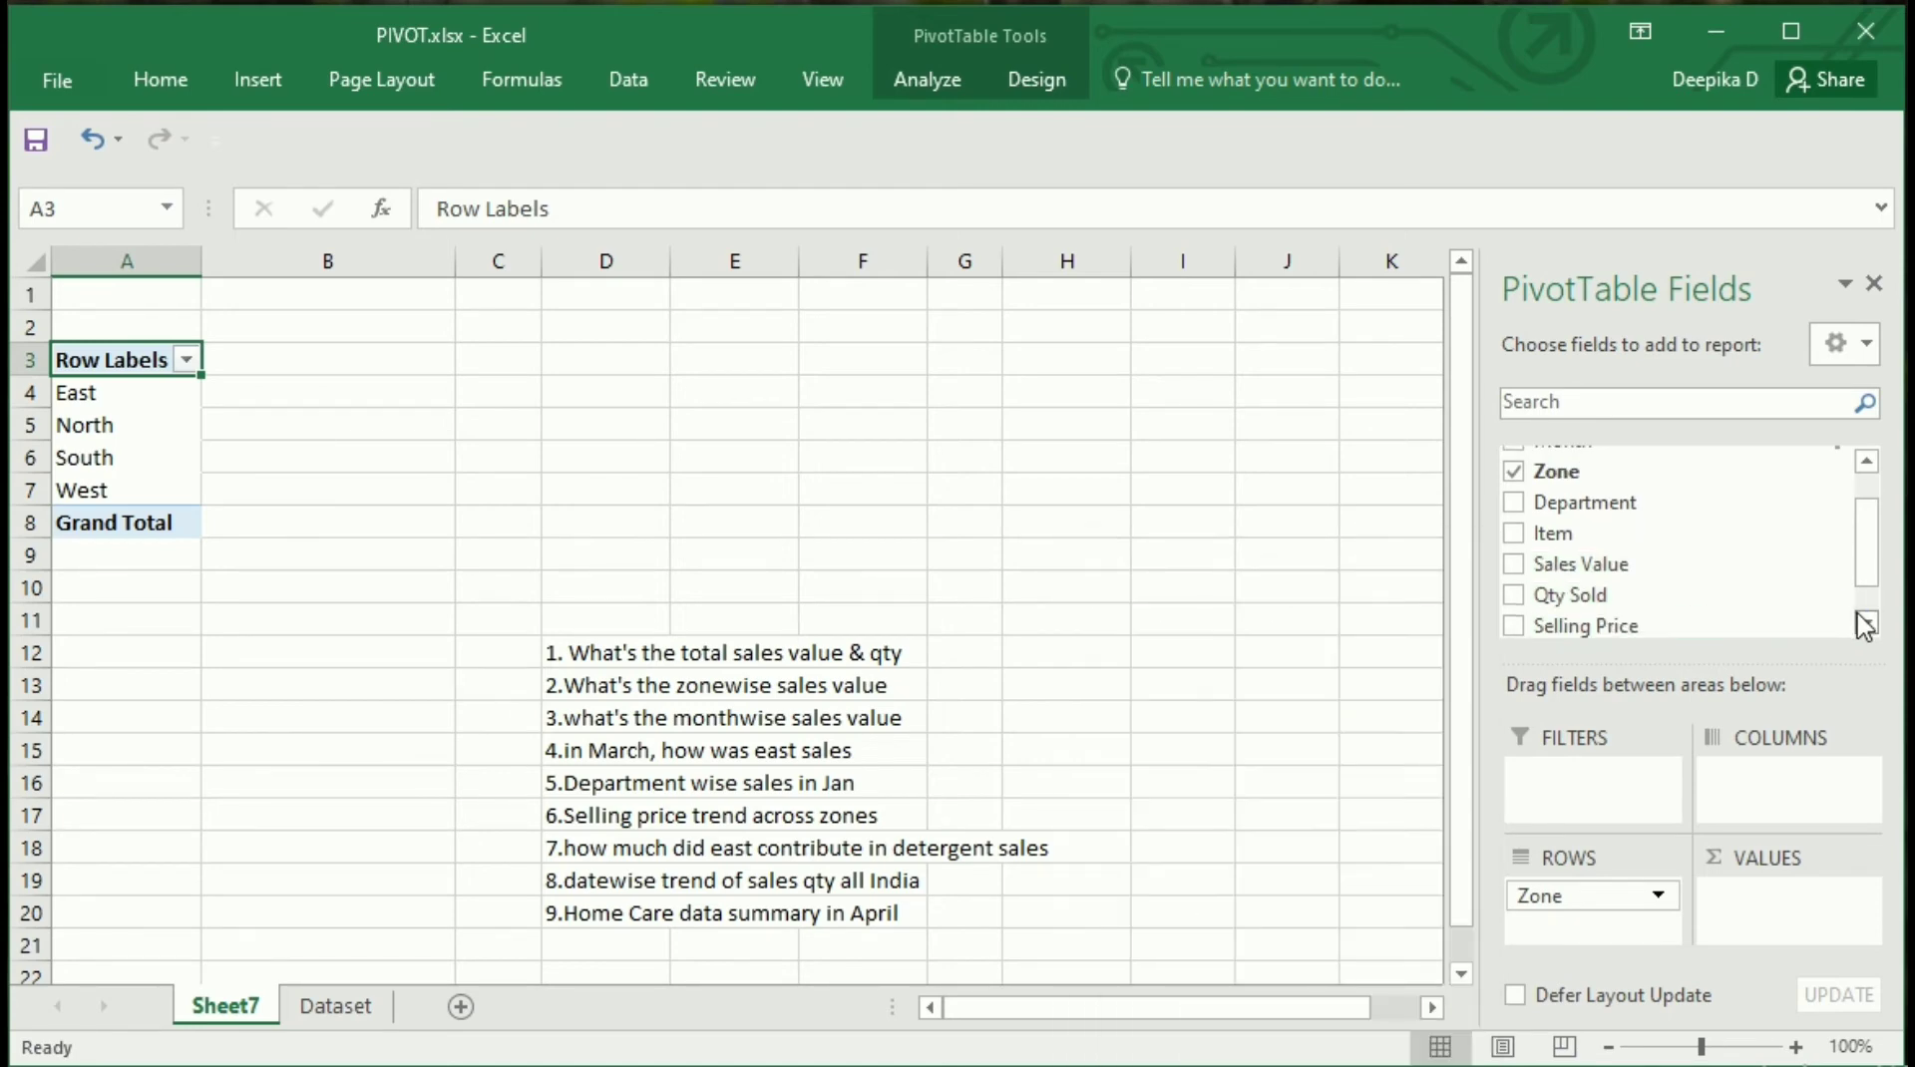
drag(1746, 629, 1799, 926)
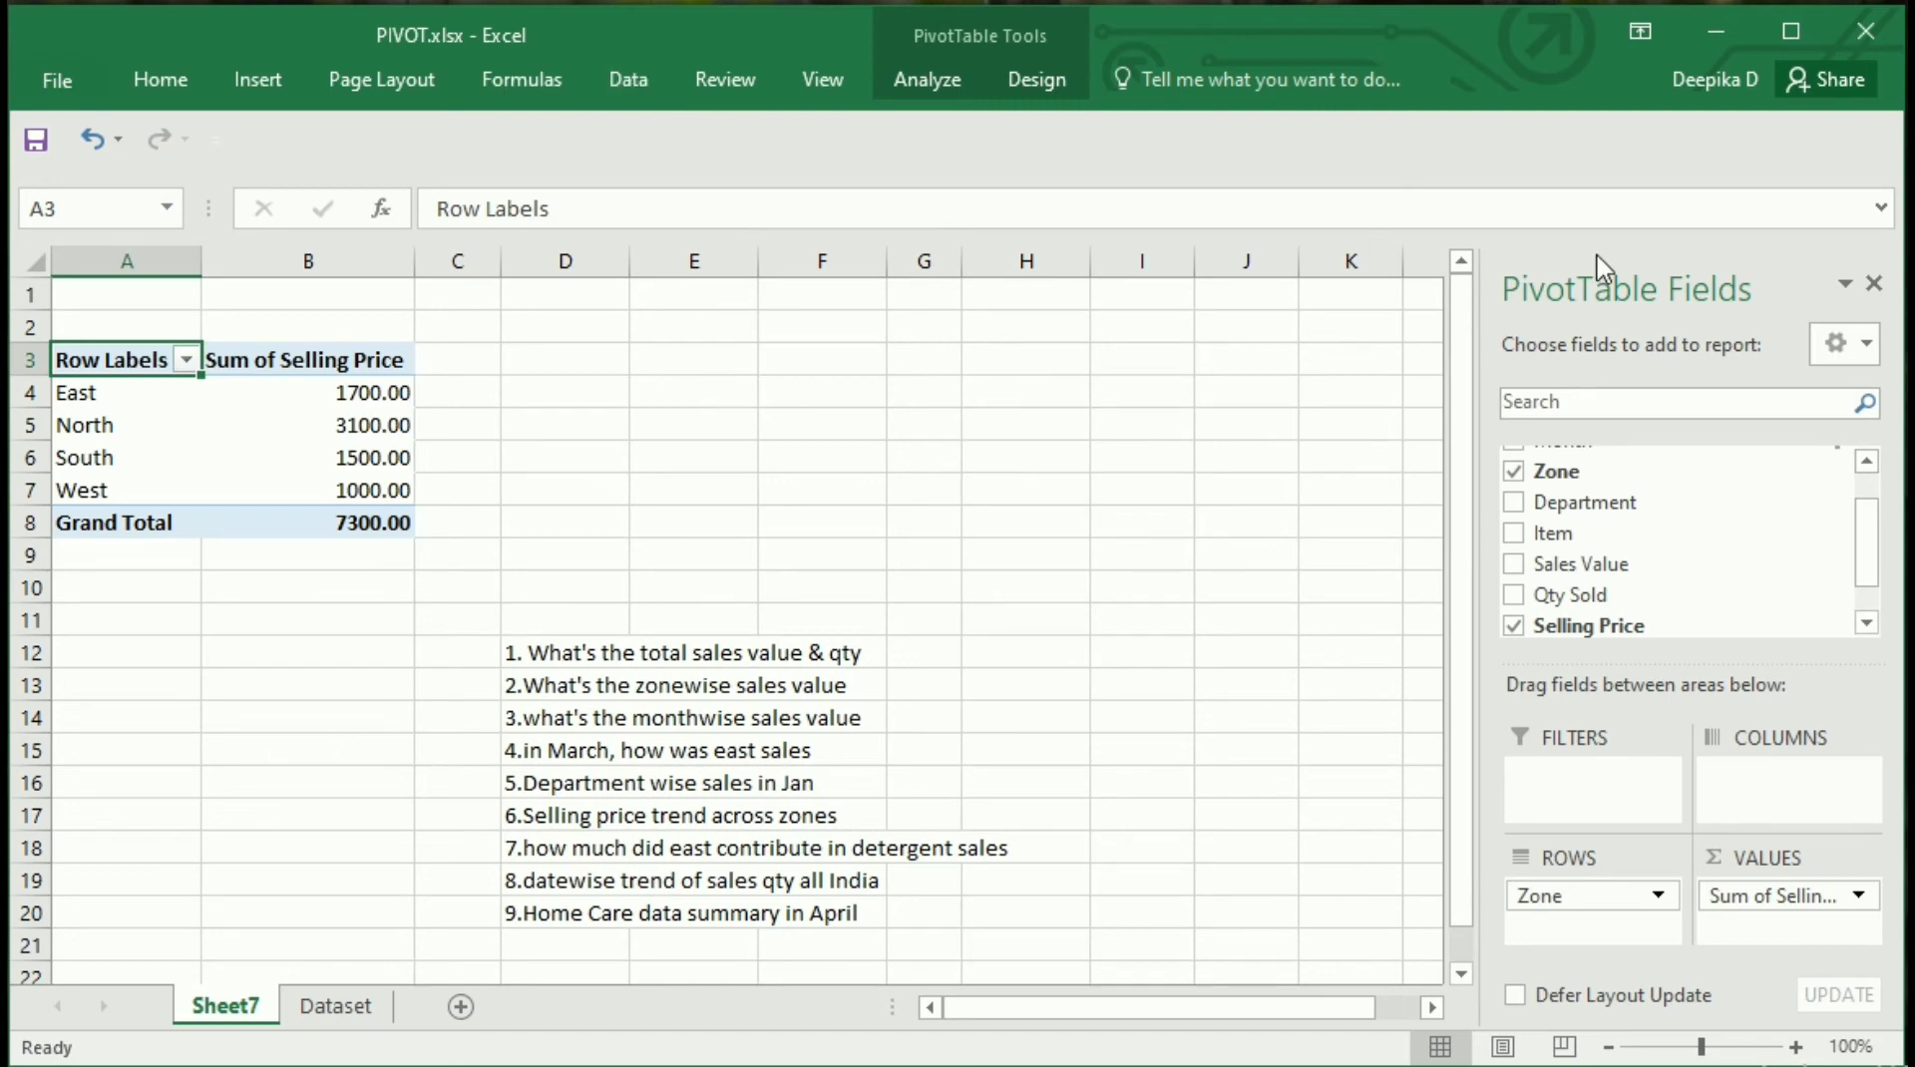
Clear the remaining Month filter from the pivot table
drag(1872, 515, 1872, 483)
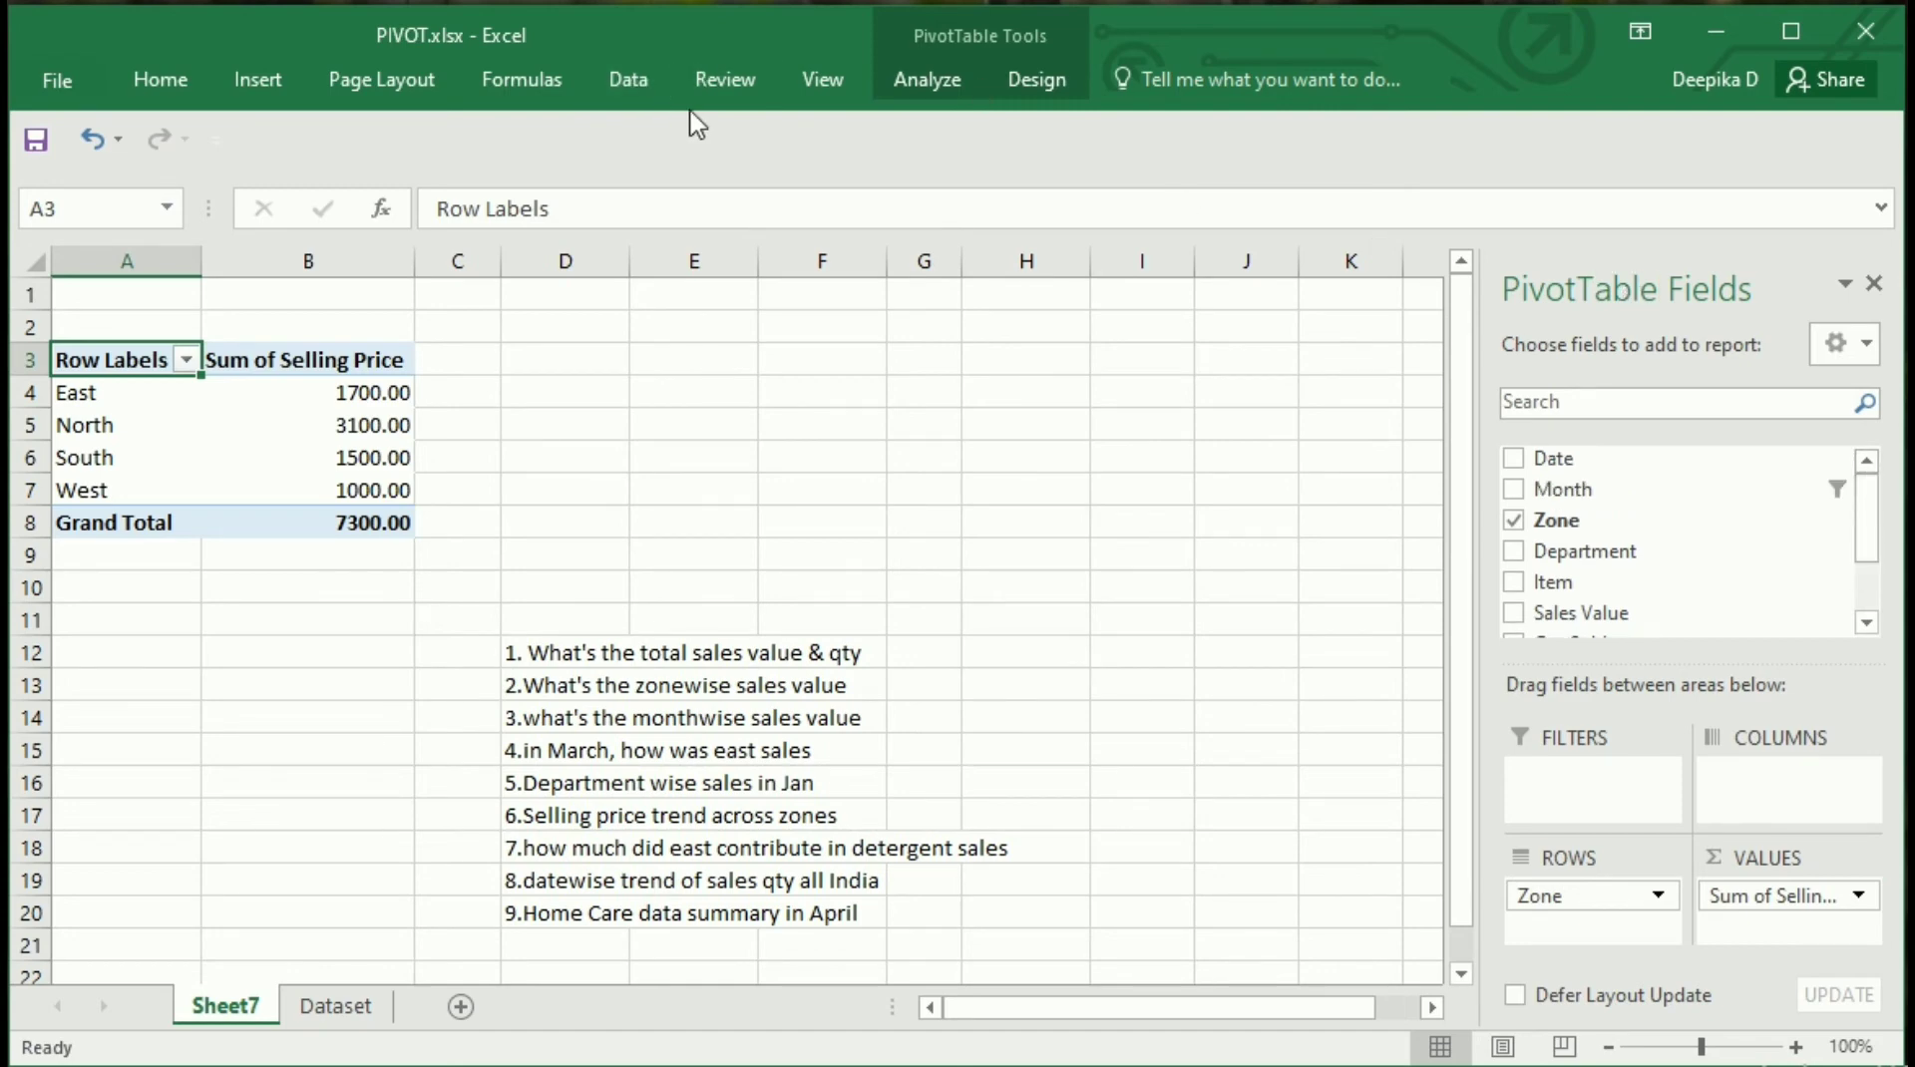
click(635, 80)
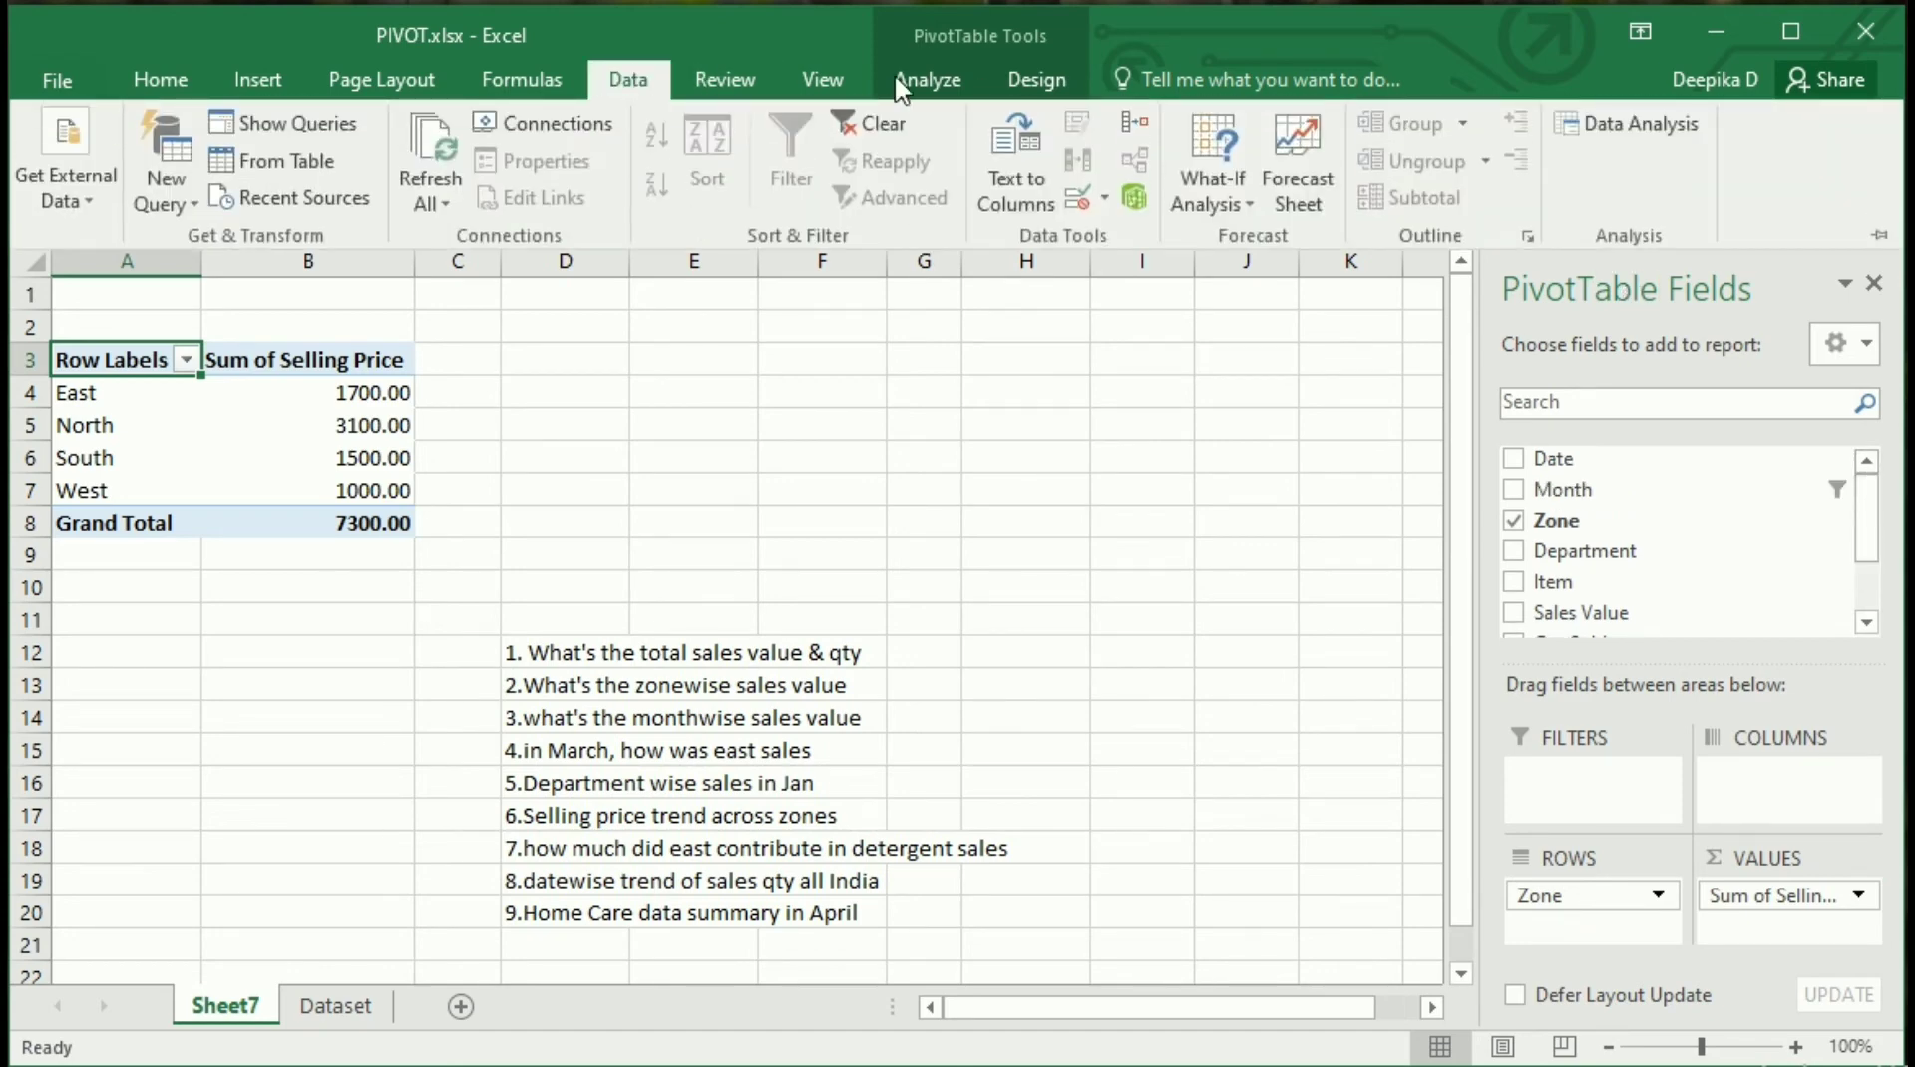
click(881, 122)
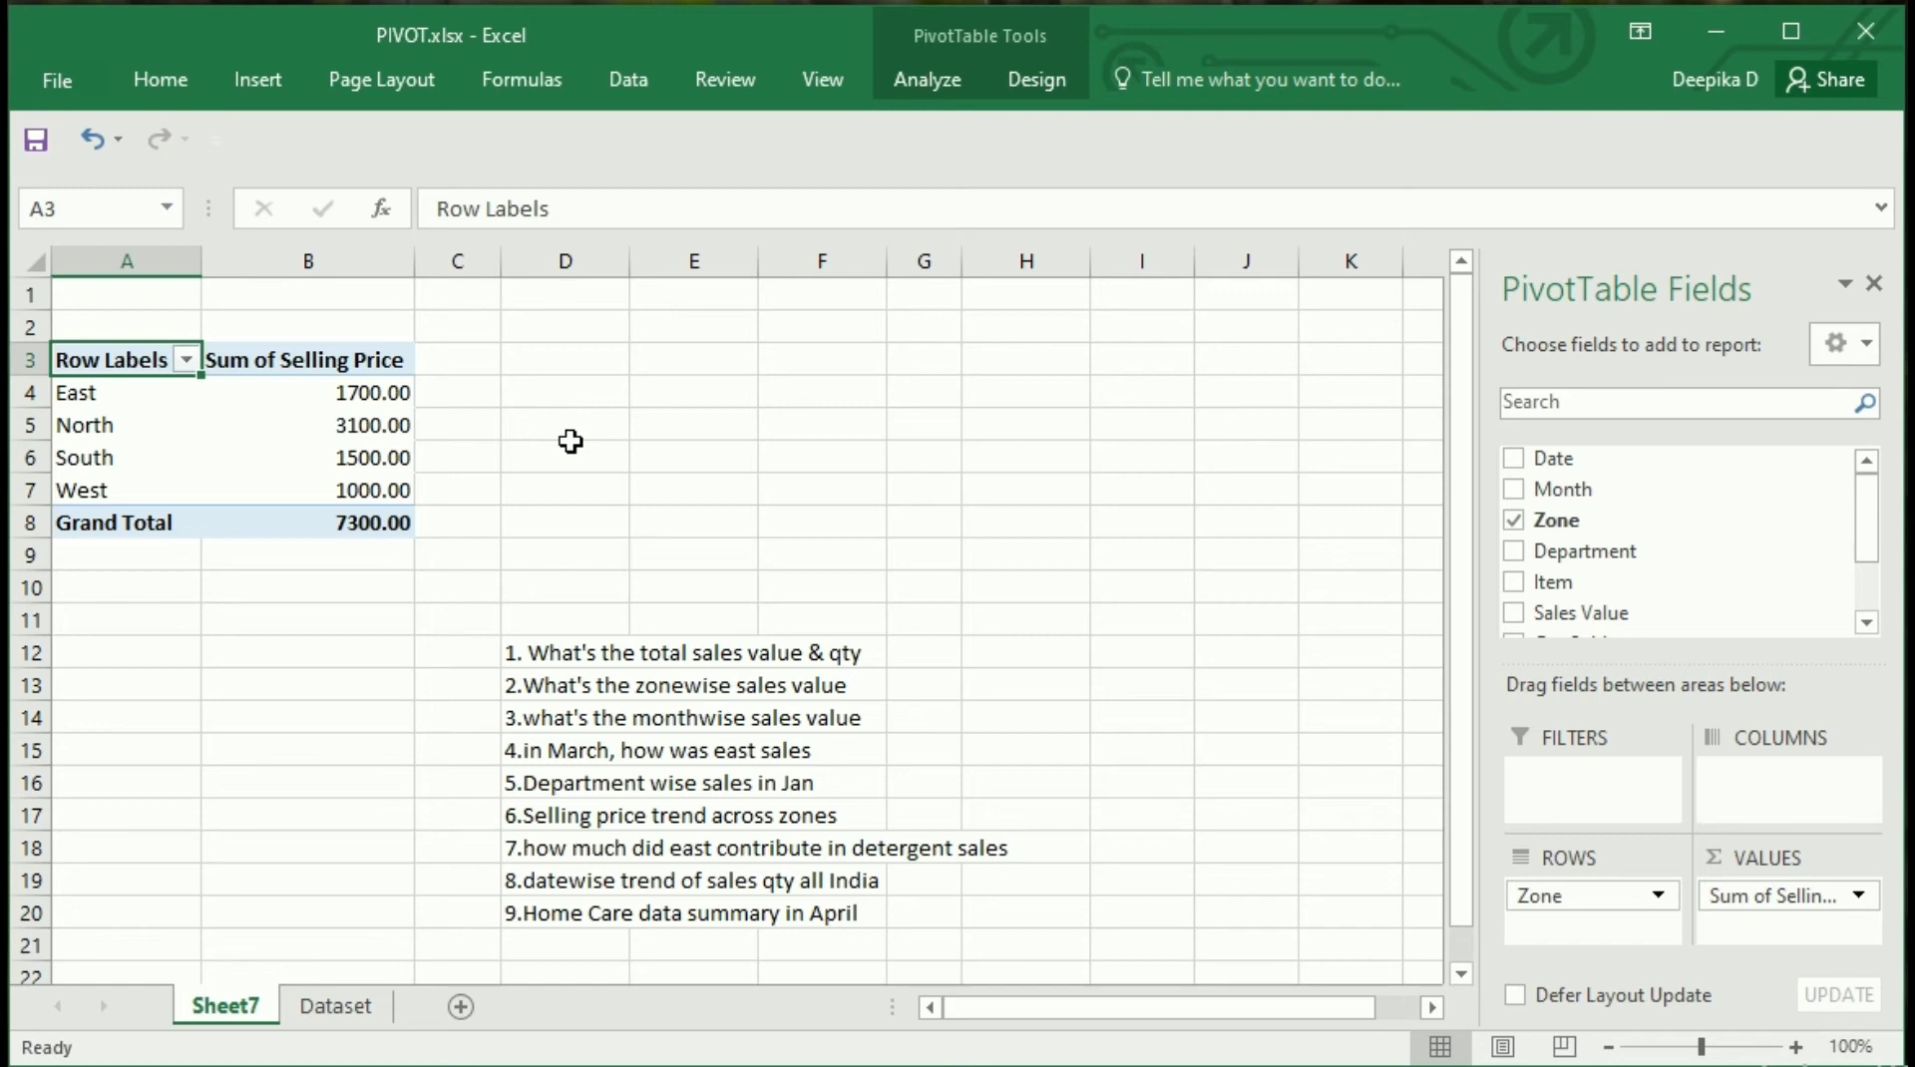
Check the selling prices on the Dataset sheet and summarize the pivot's Selling Price values by Average
click(321, 1009)
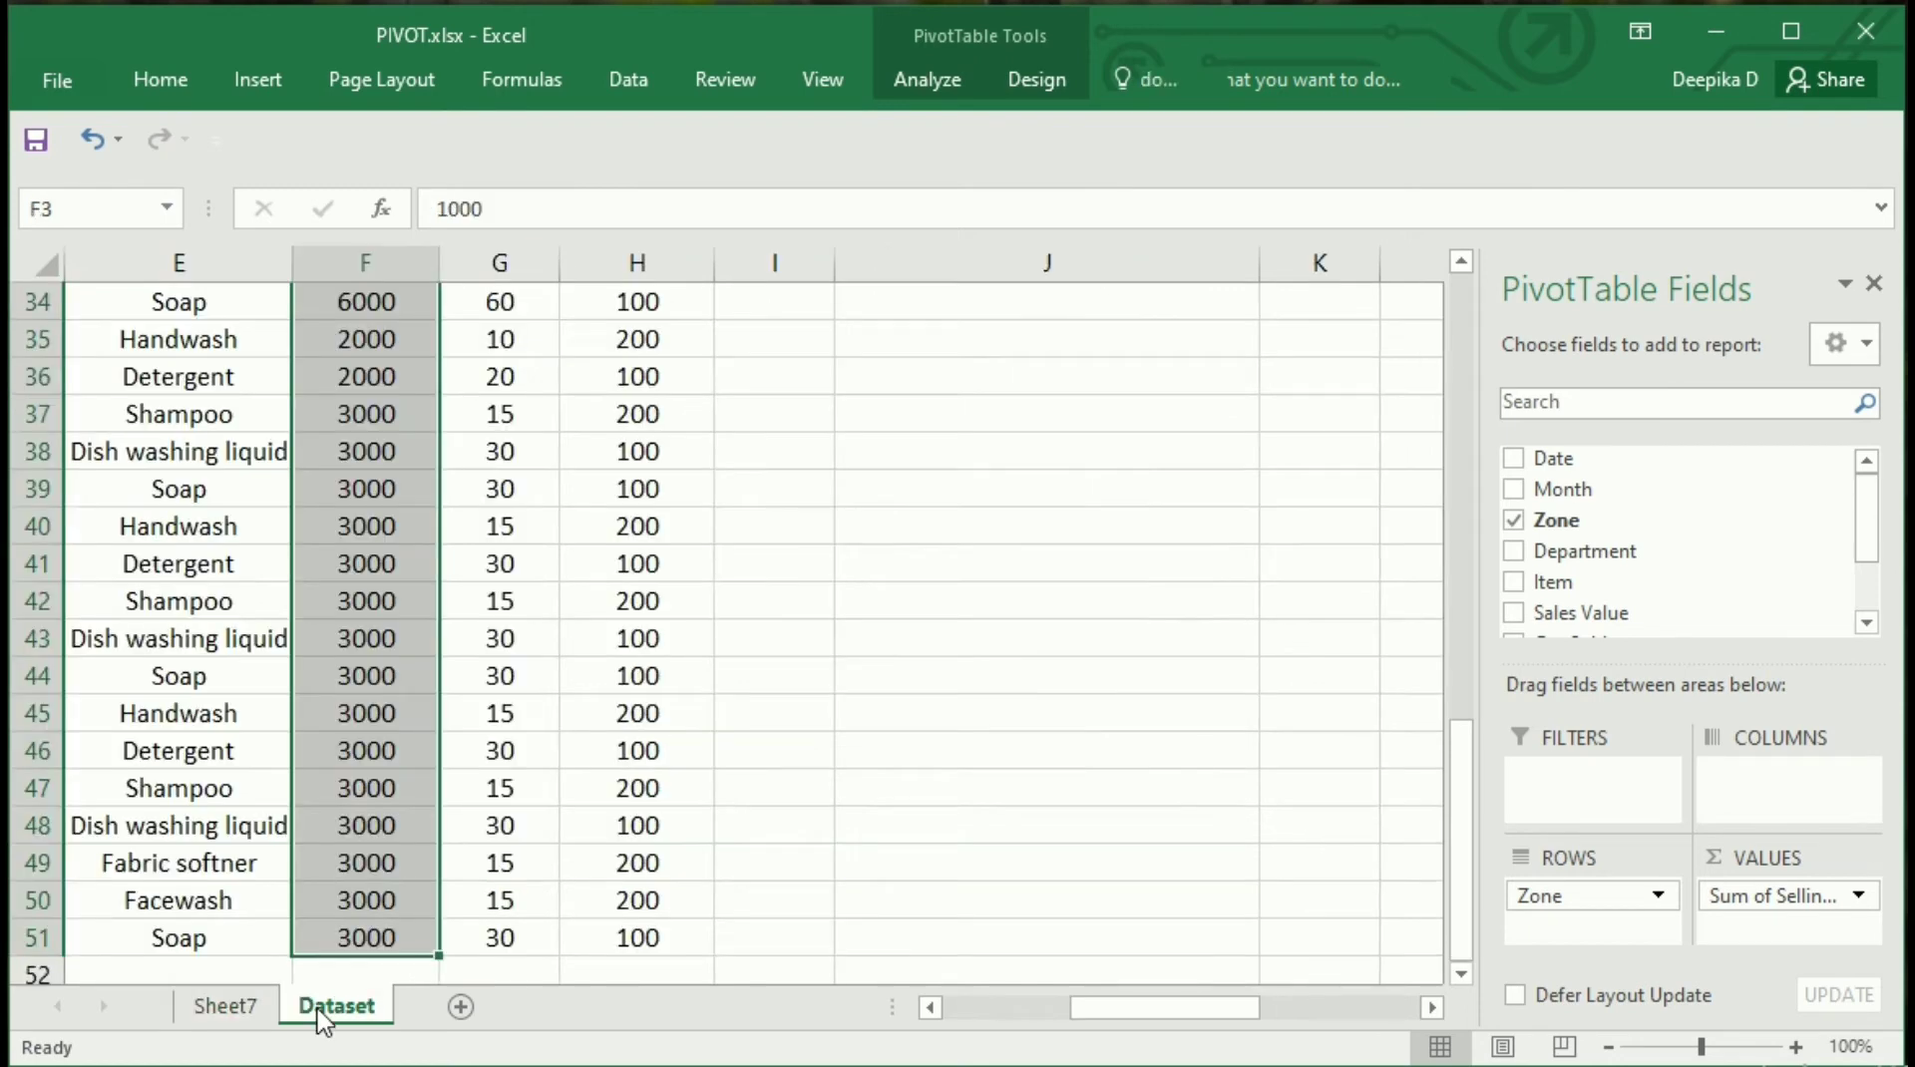
drag(1882, 948, 1805, 394)
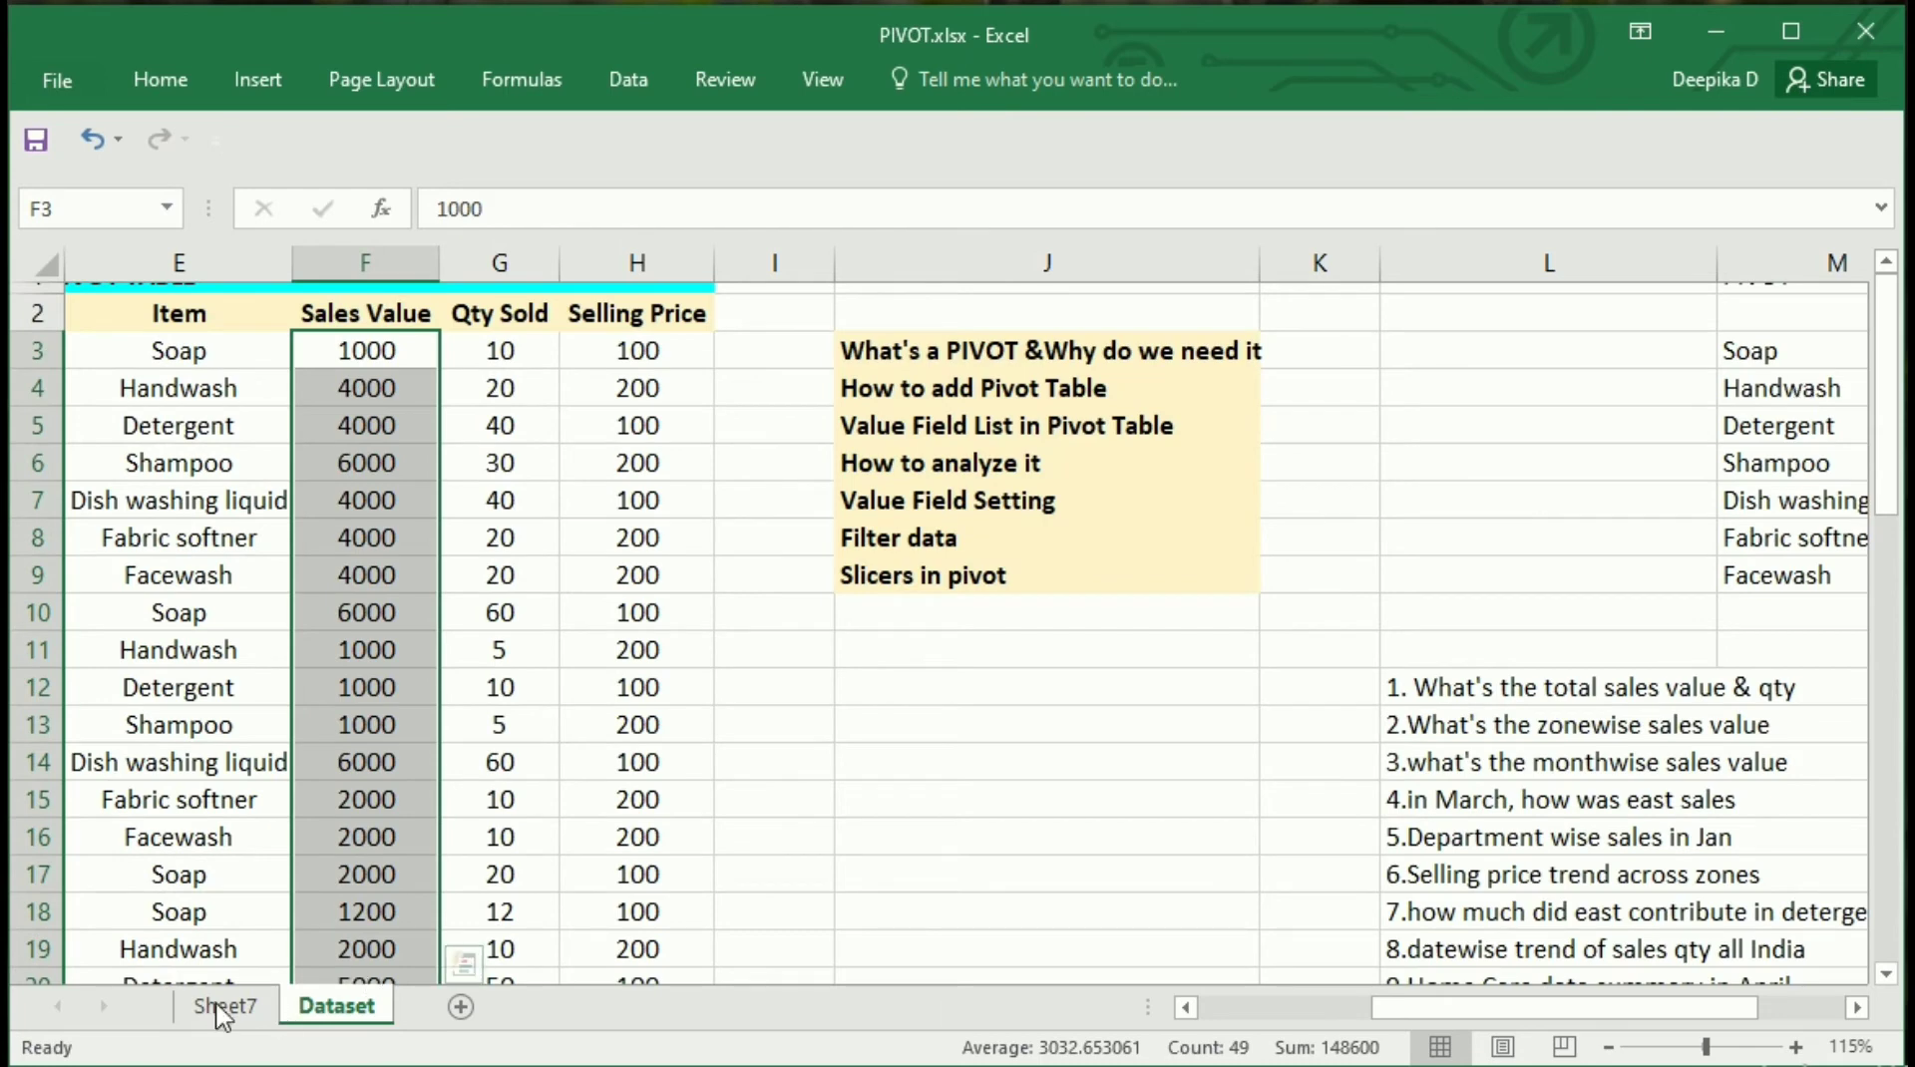
click(254, 1017)
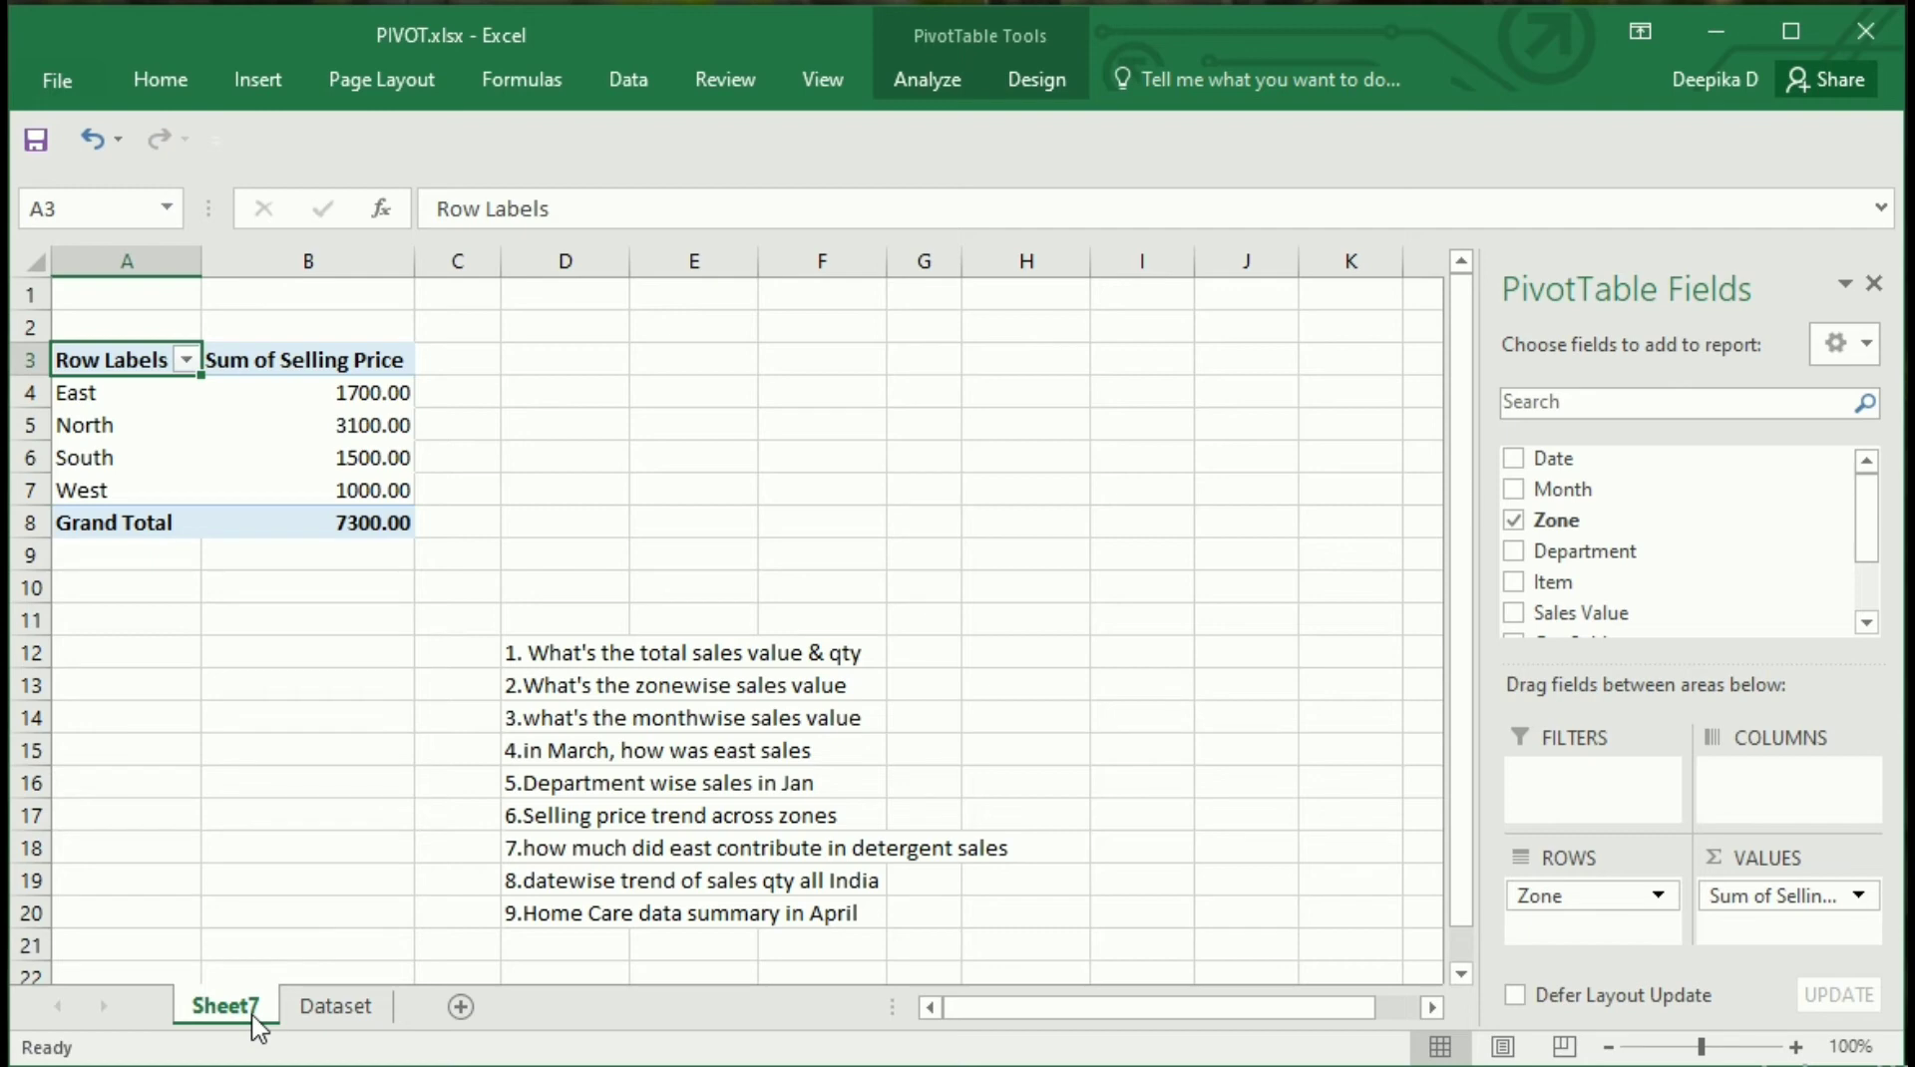
click(1857, 897)
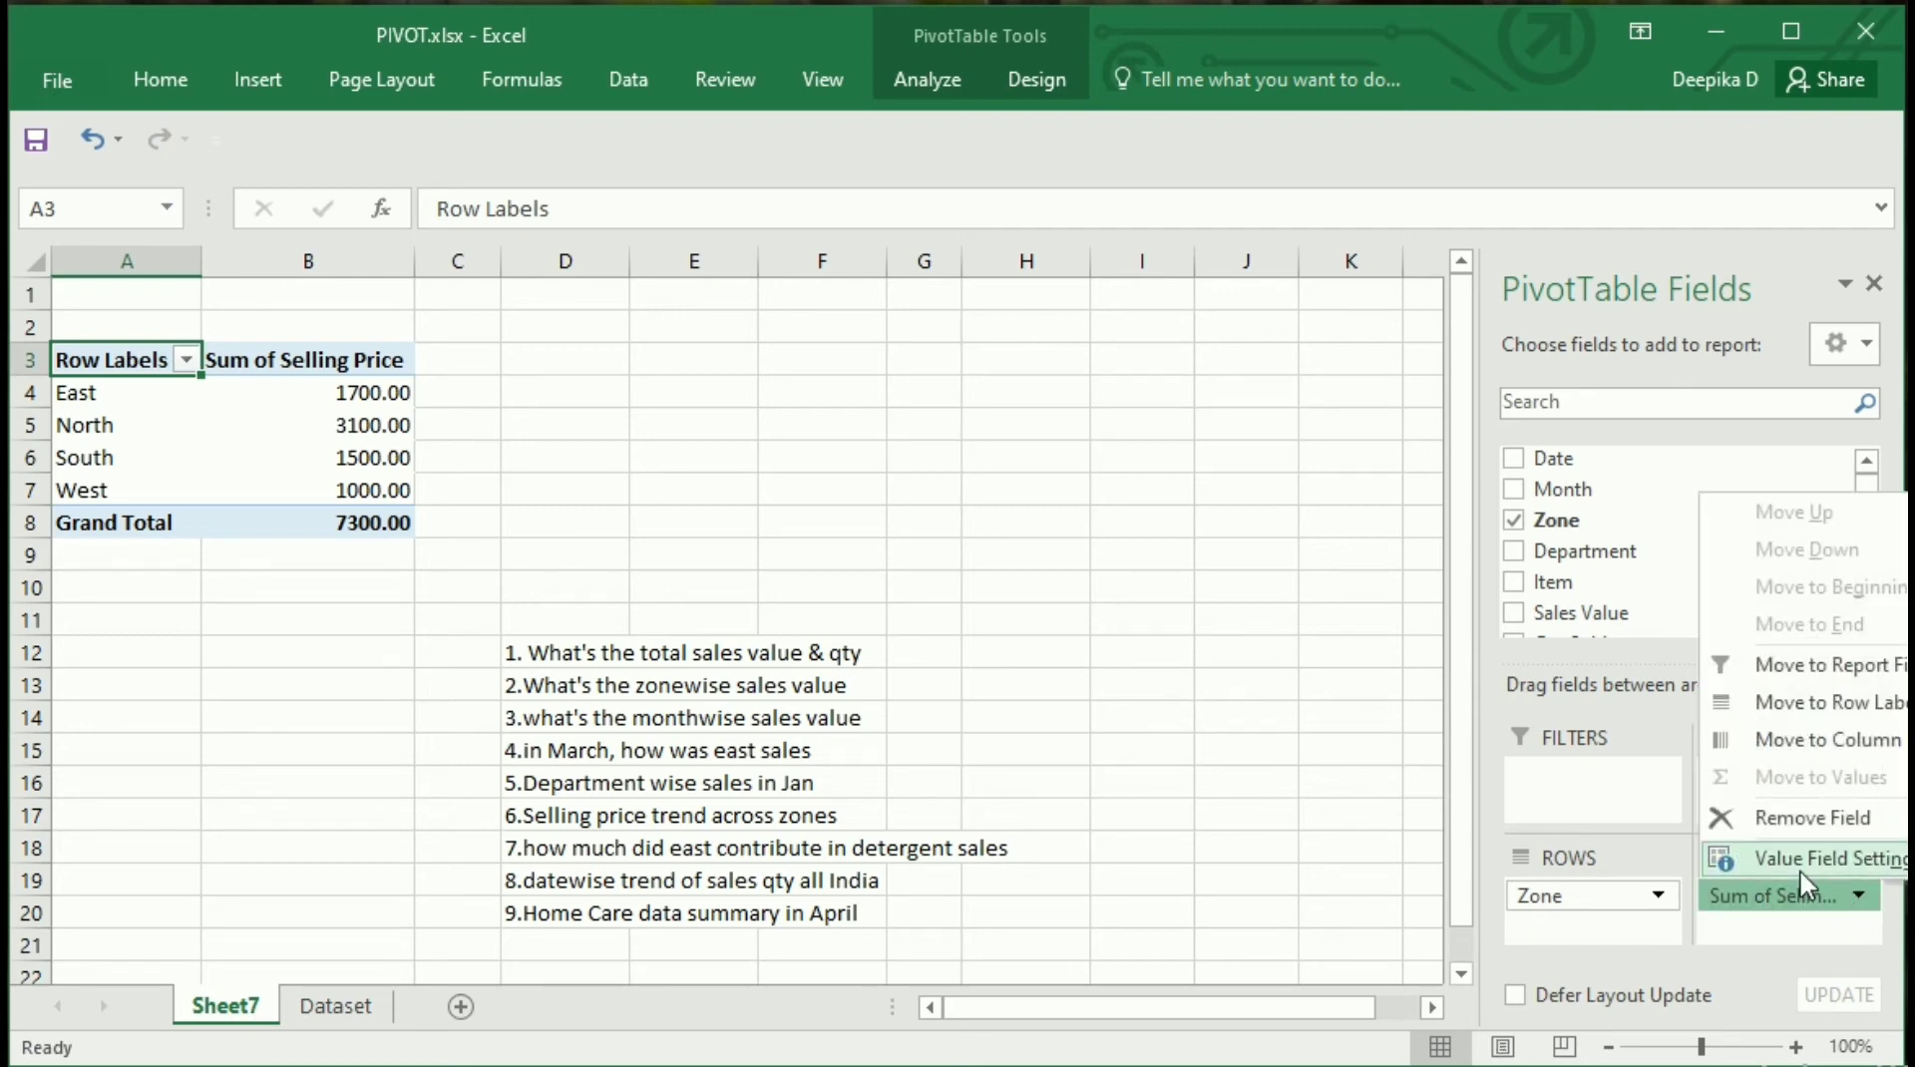
click(1795, 858)
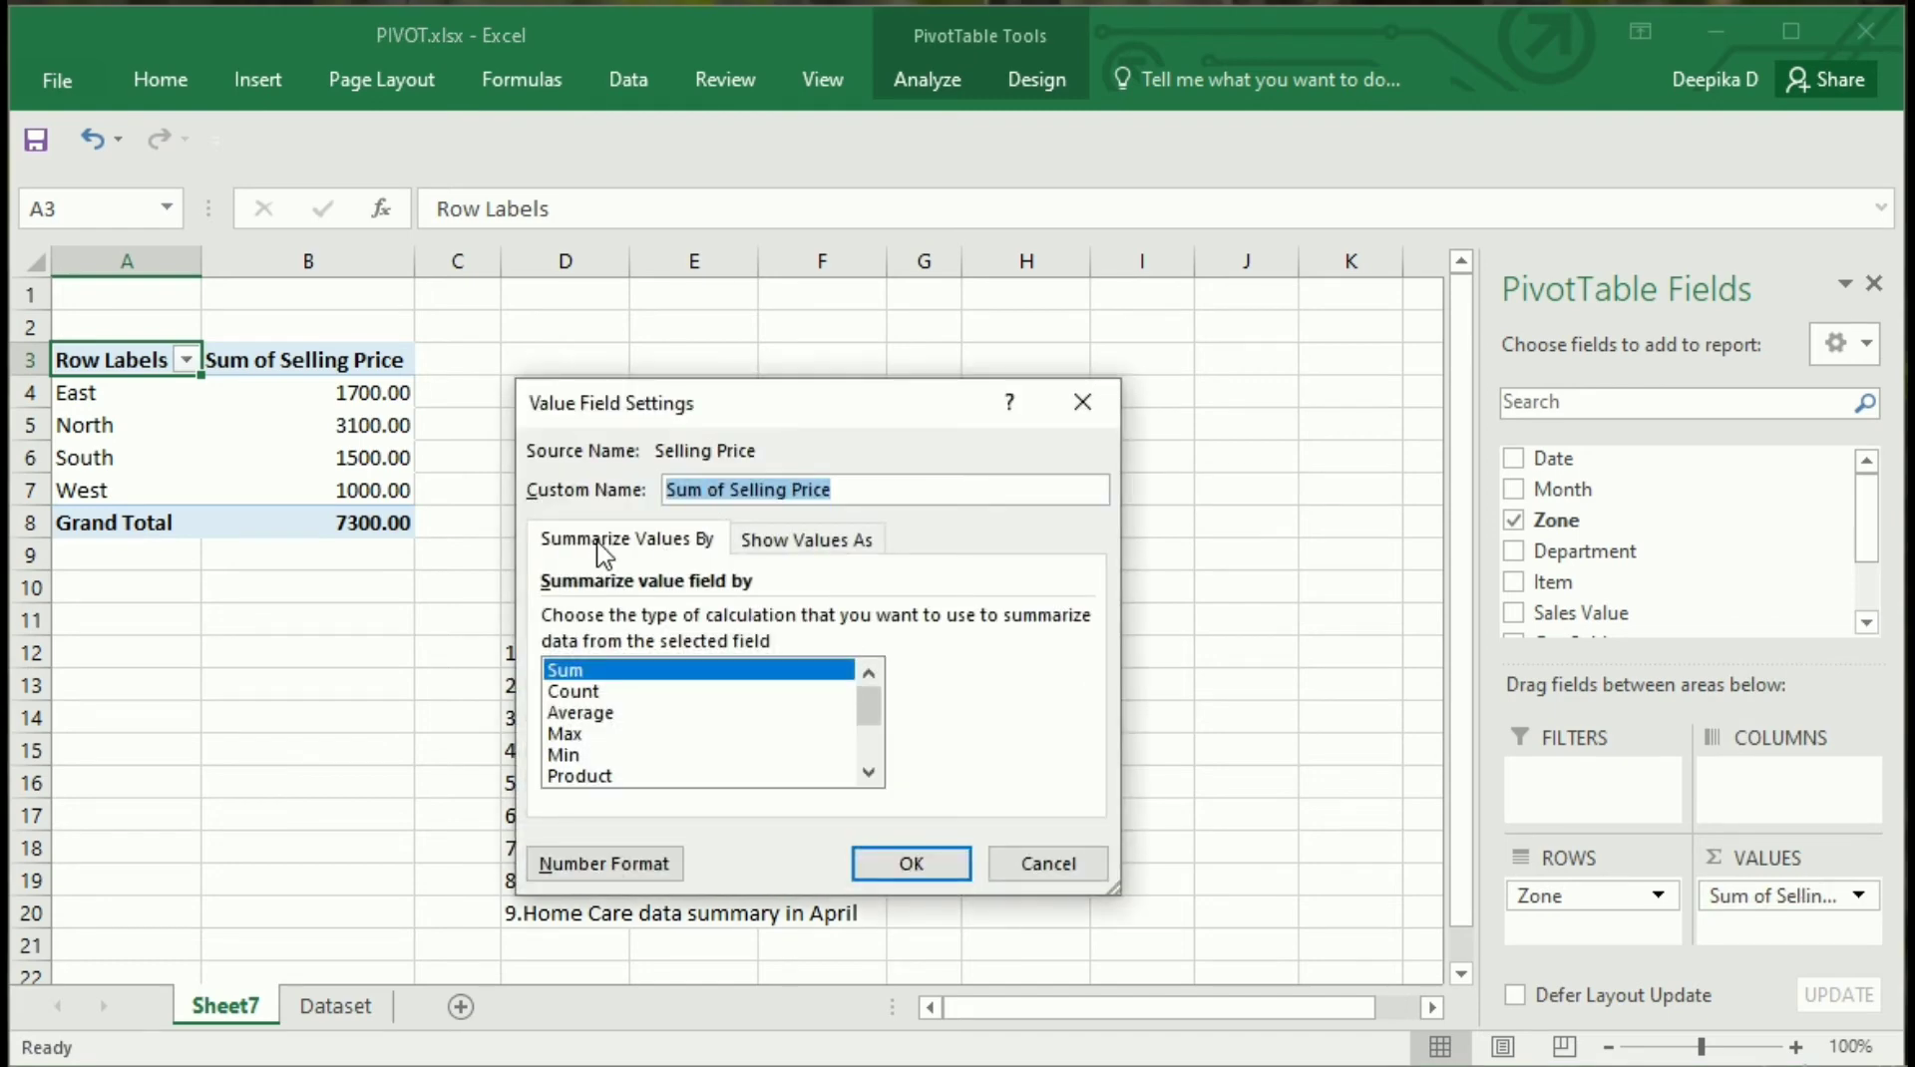
click(599, 714)
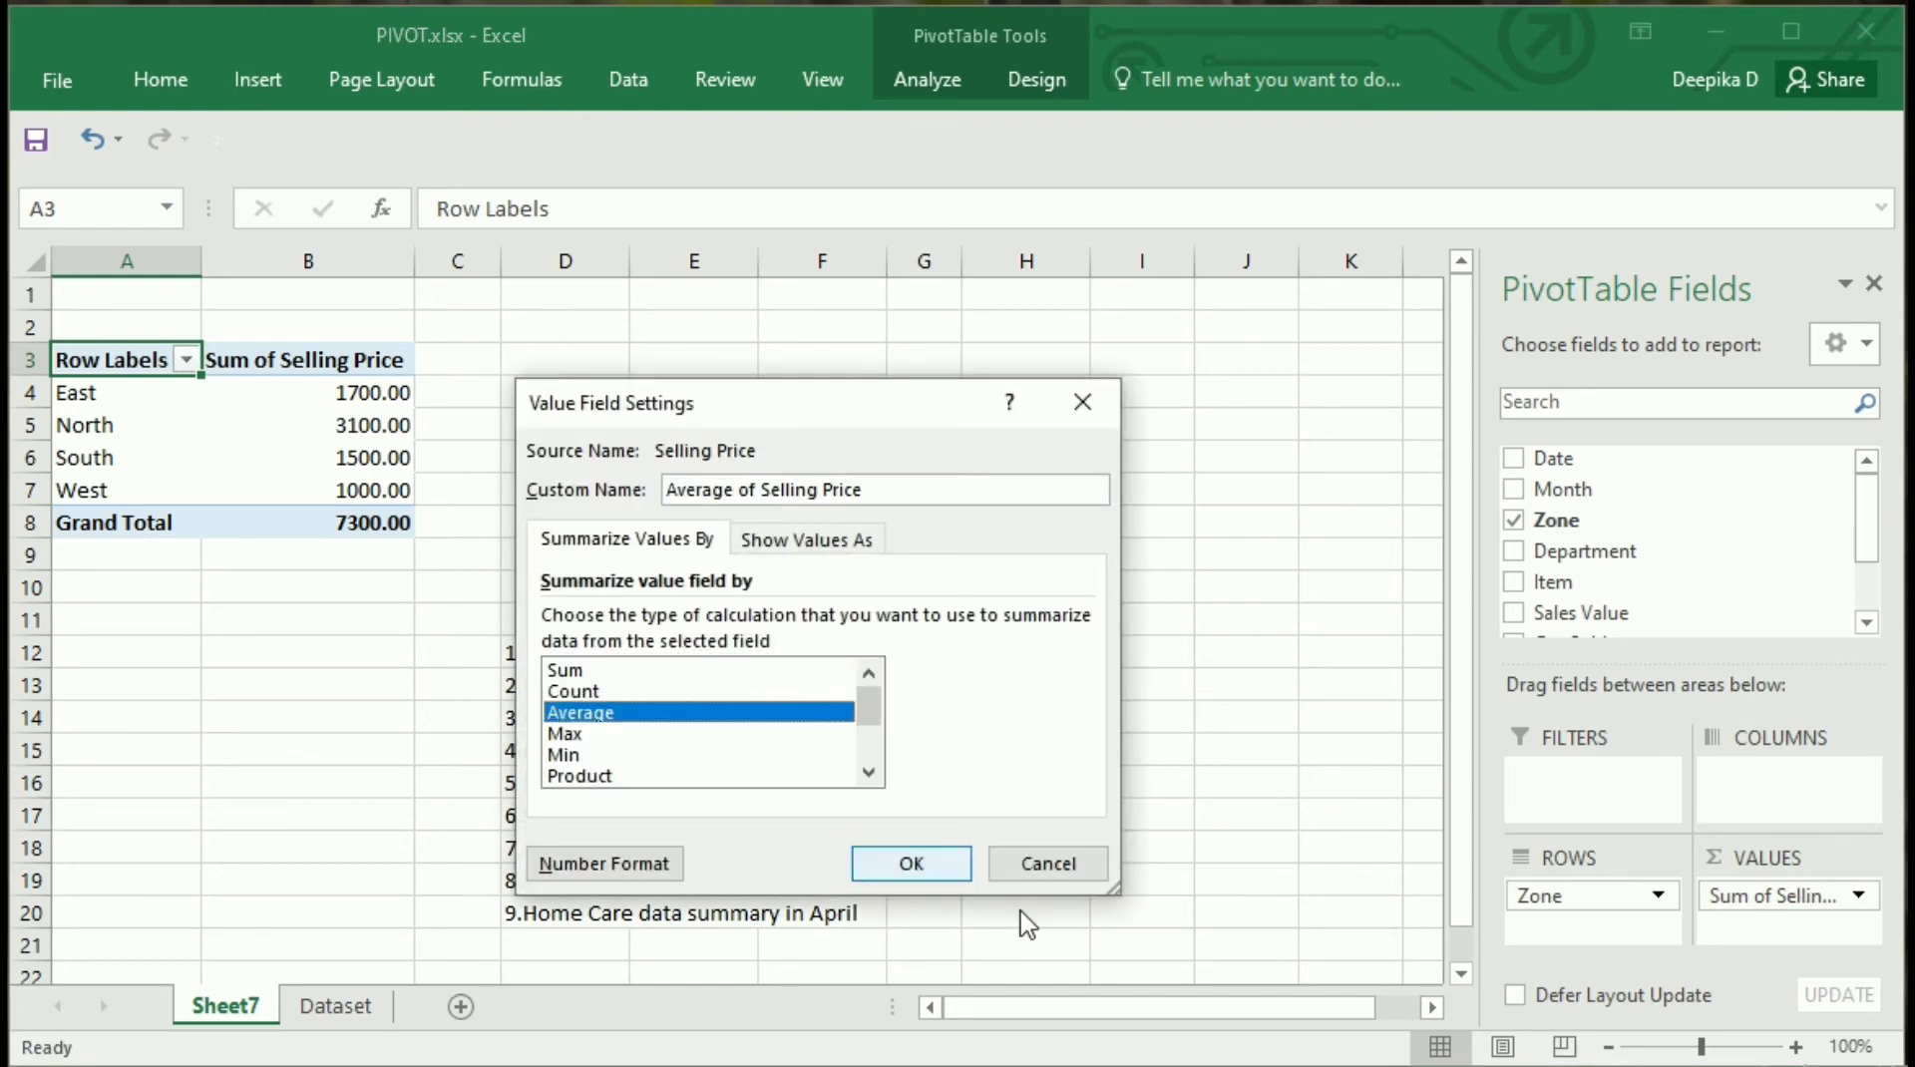
click(911, 864)
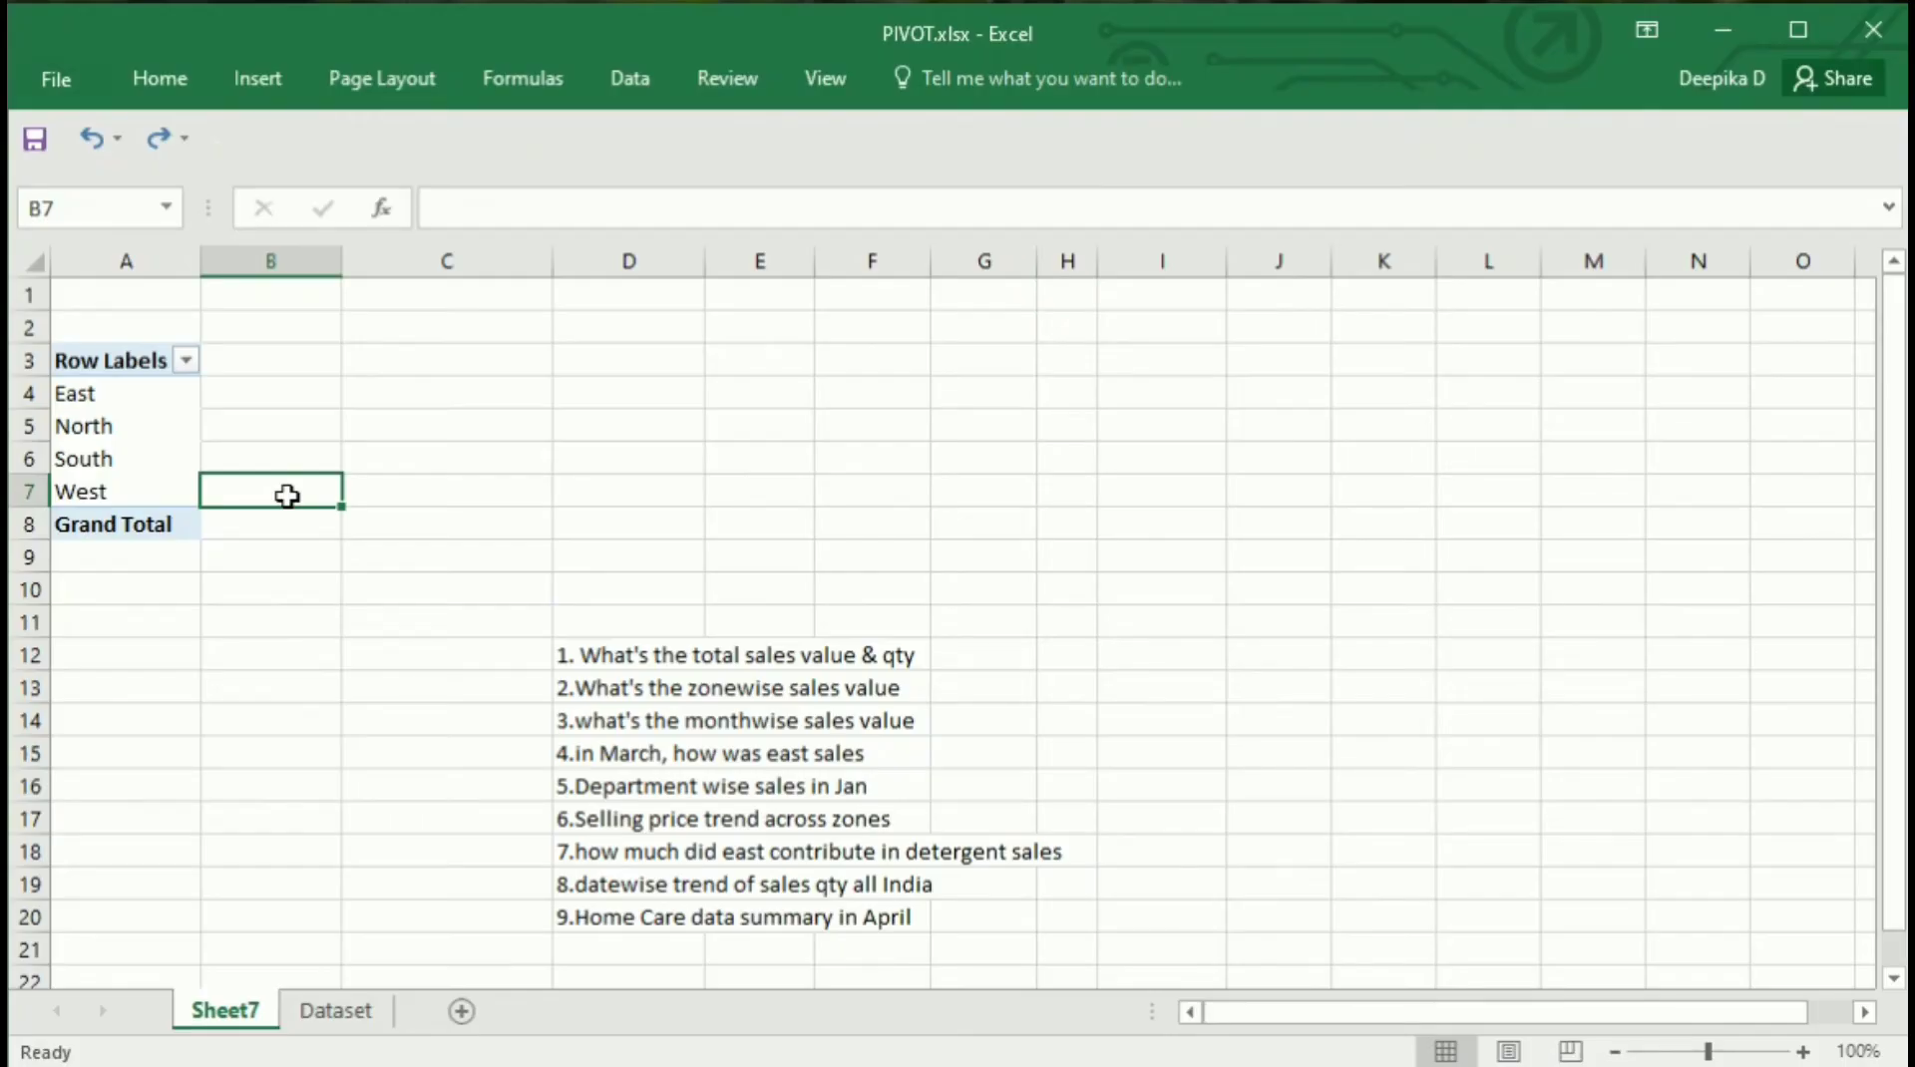
Locate Detergent on the Dataset sheet, and add Item as a report filter in the zone pivot limited to Detergent
click(127, 422)
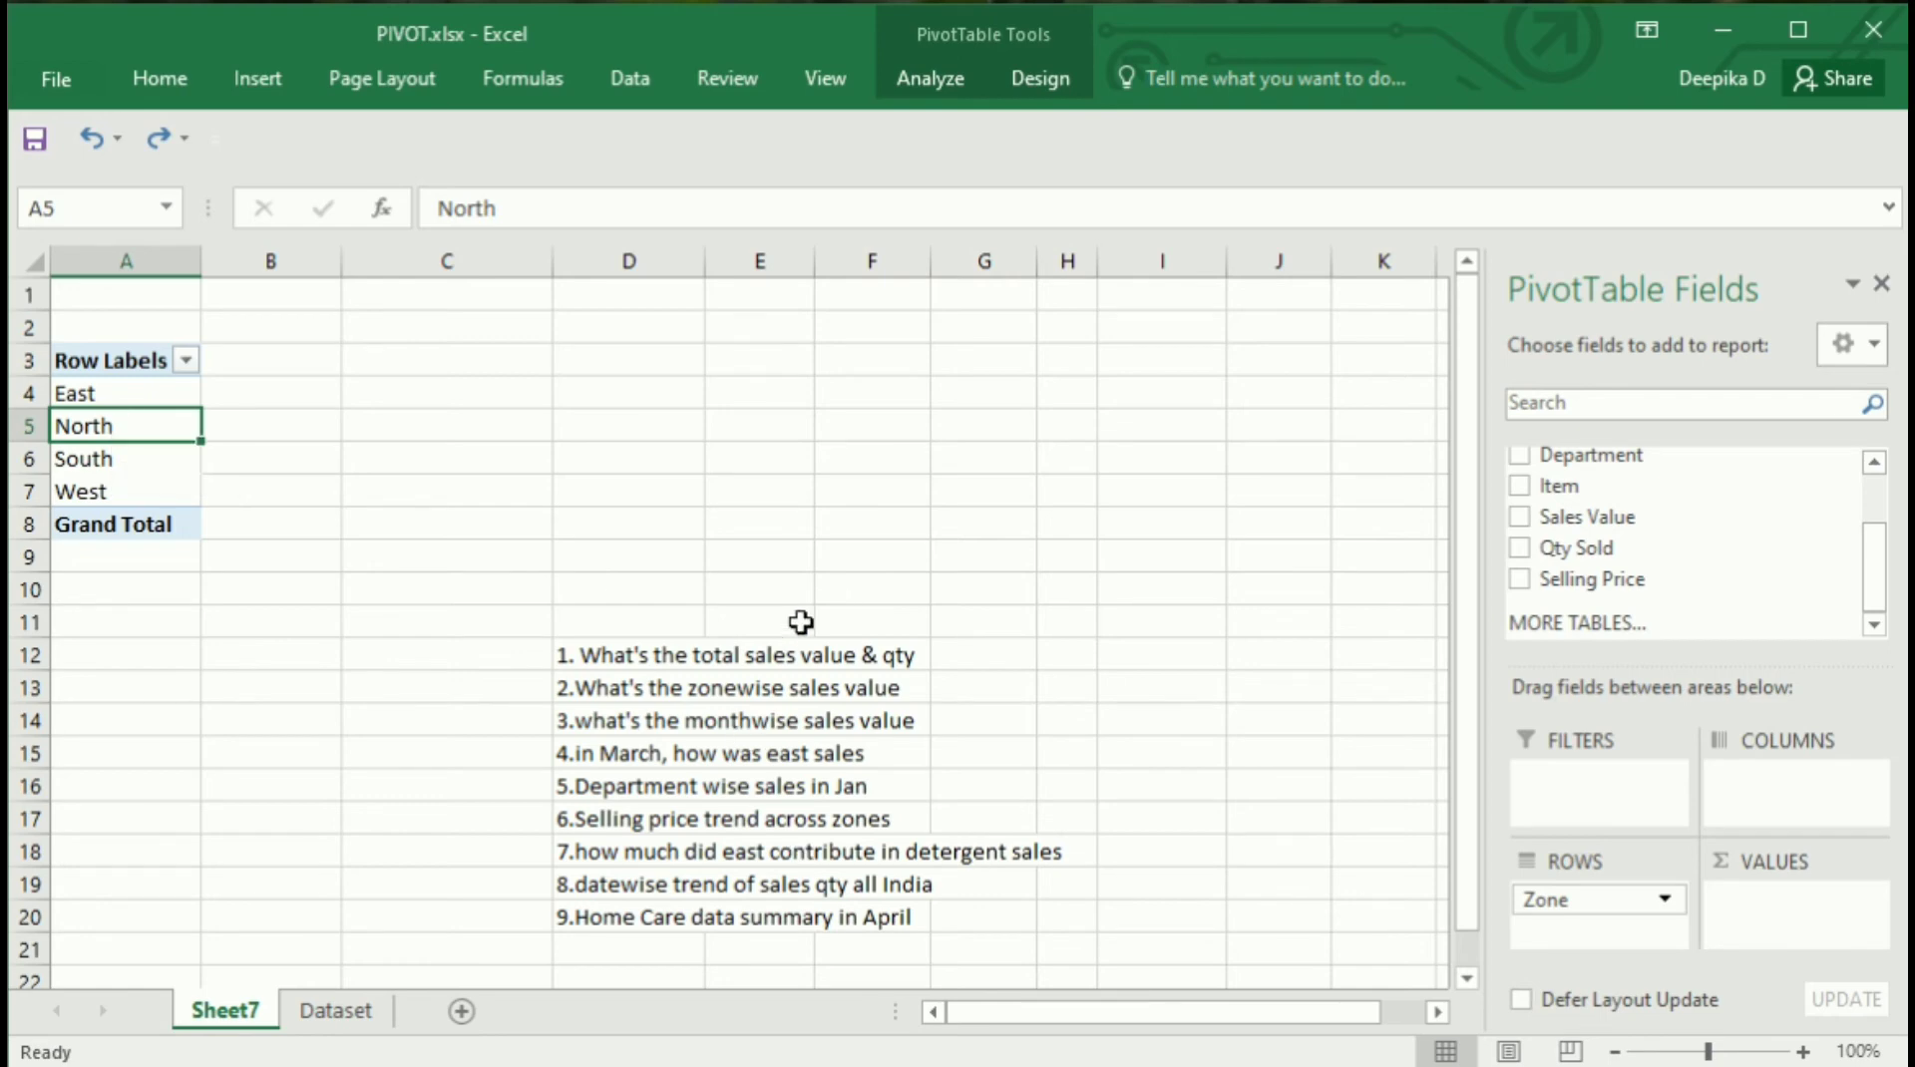
click(335, 1010)
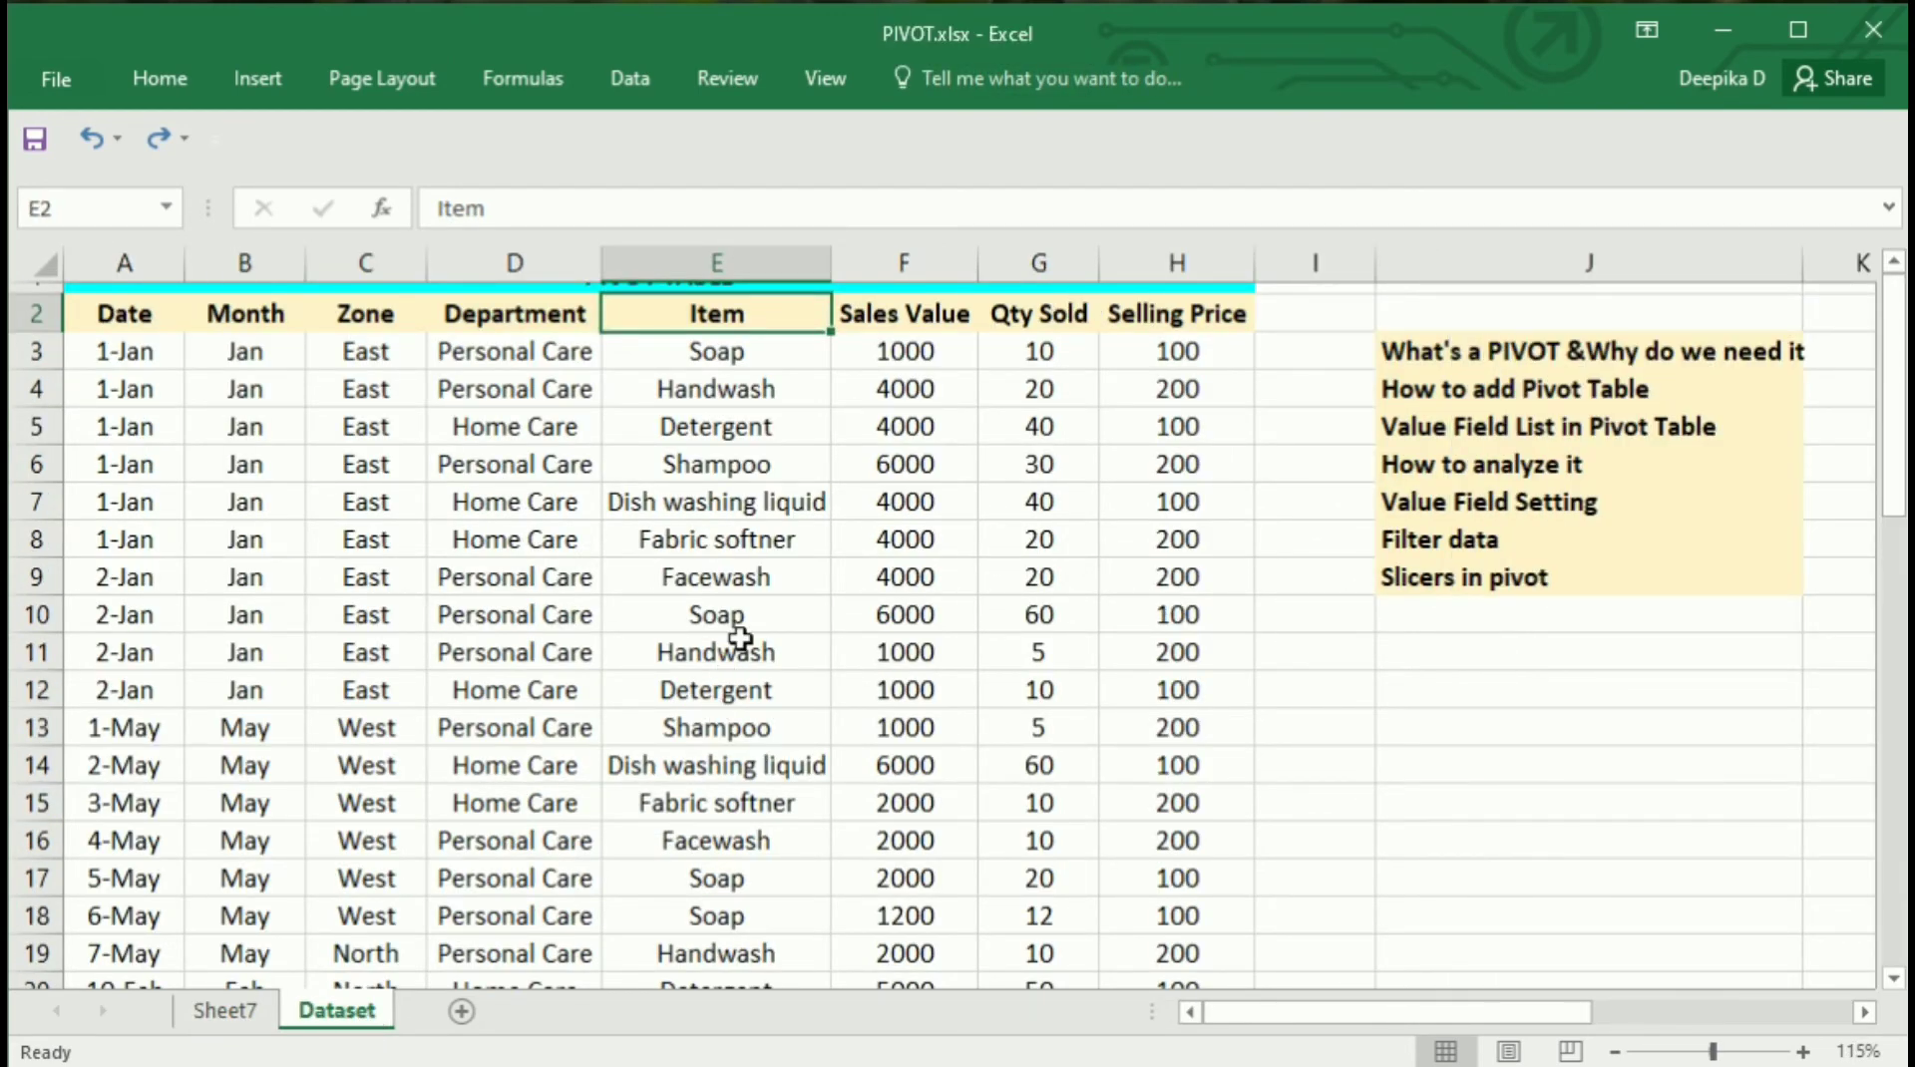
click(735, 423)
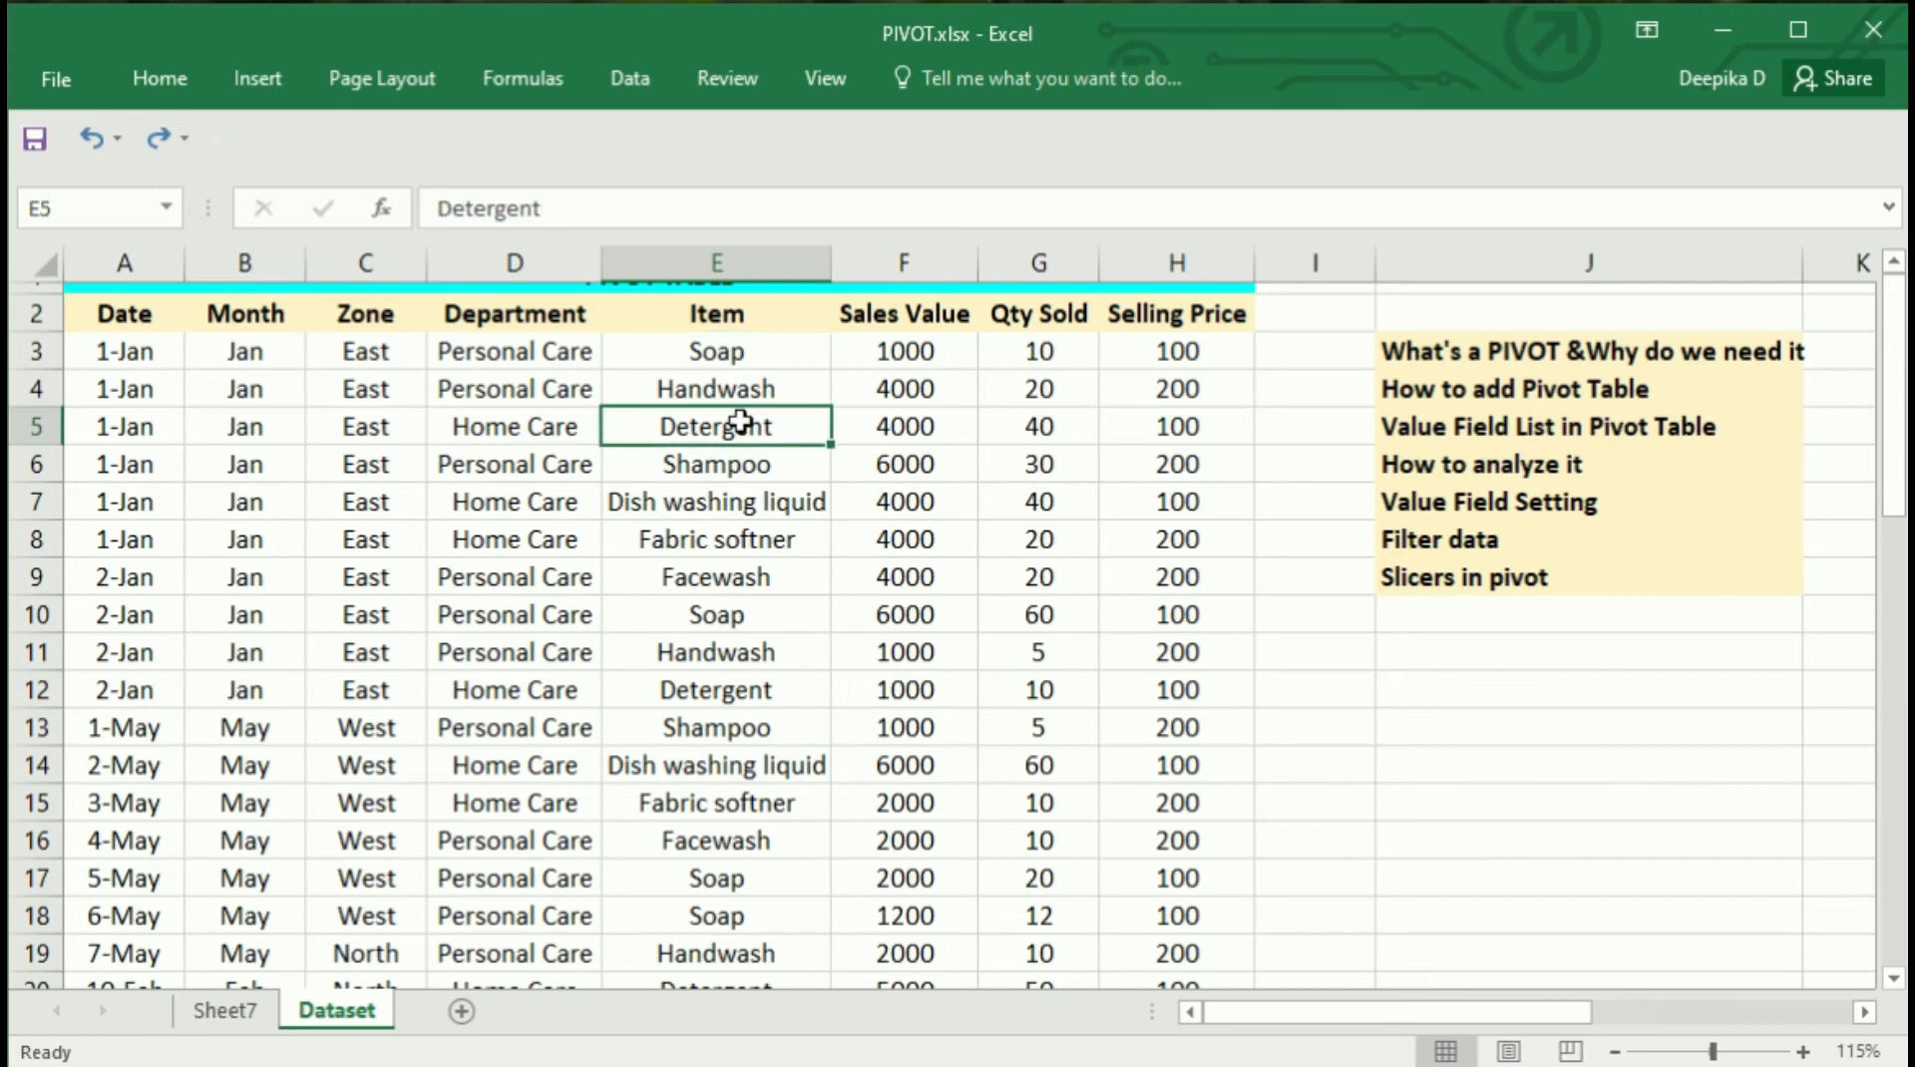
click(257, 1015)
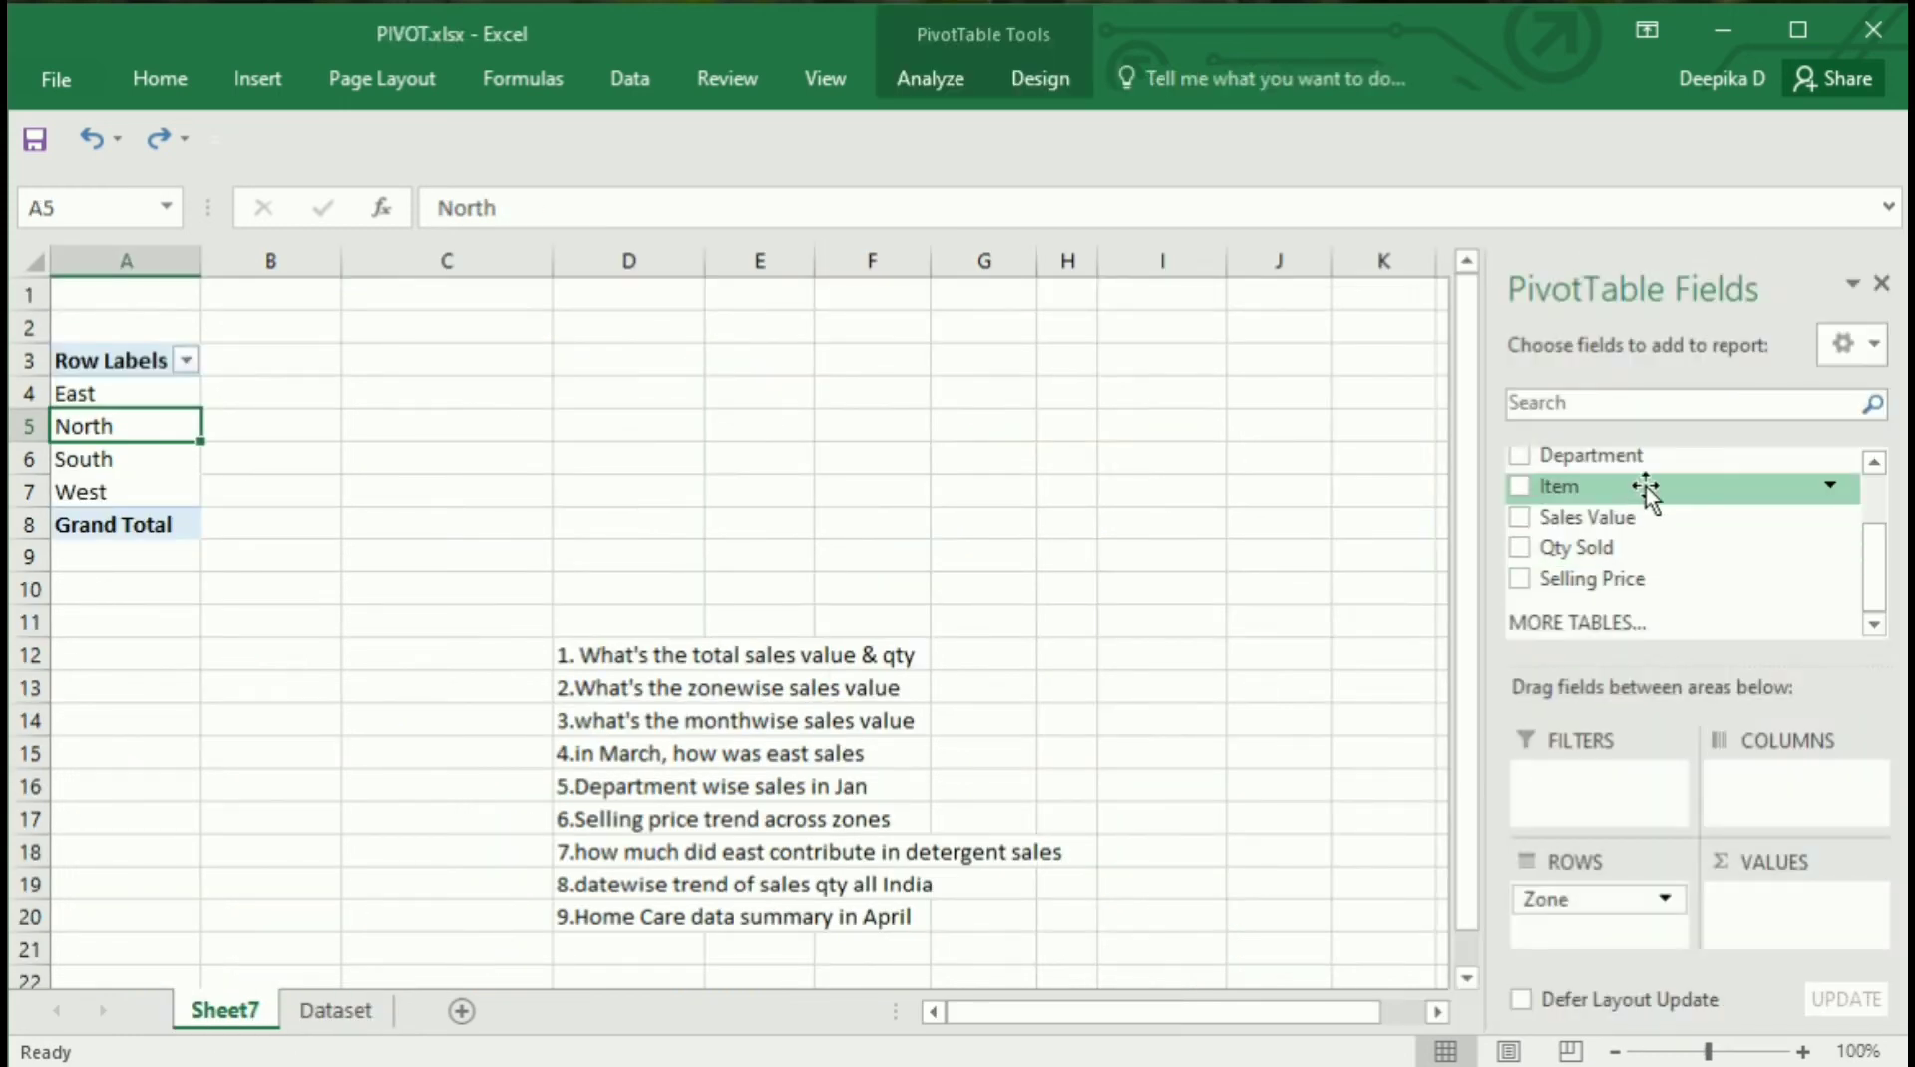
drag(1643, 488, 1603, 781)
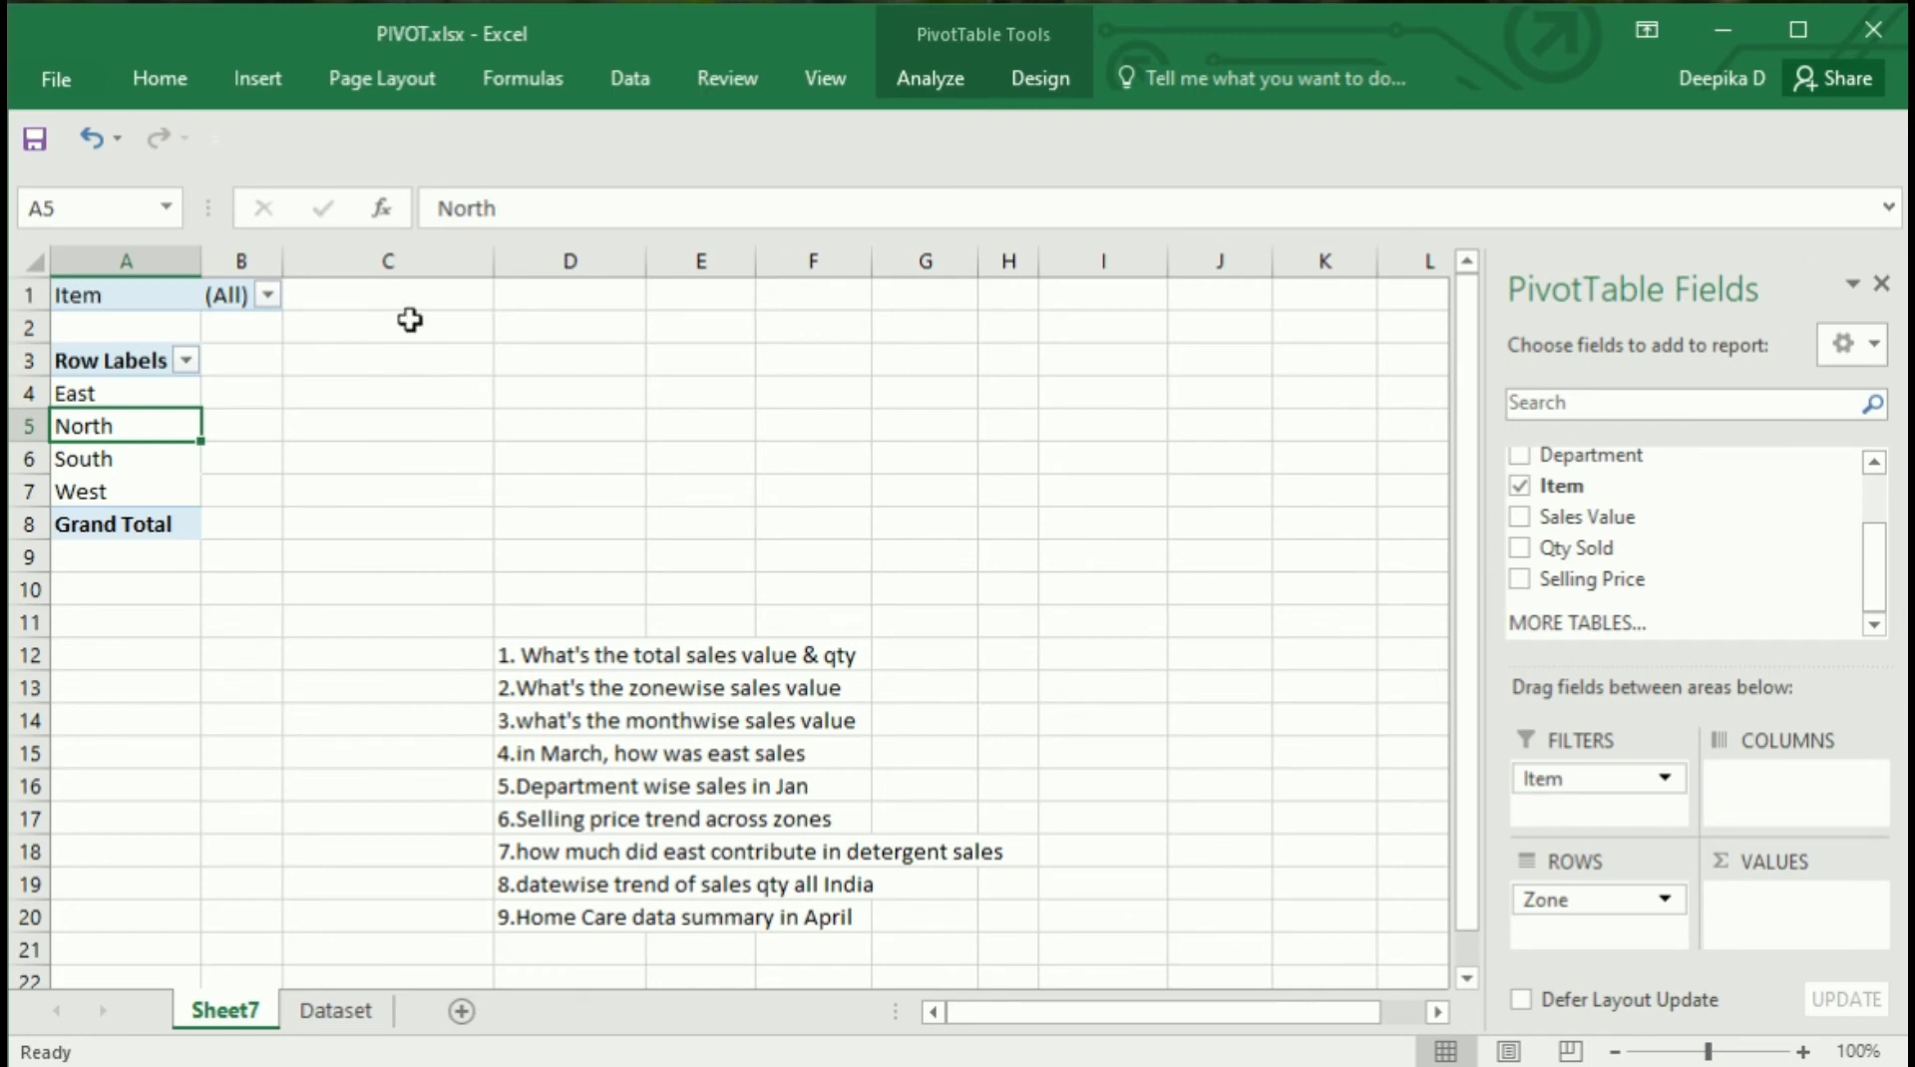
click(267, 295)
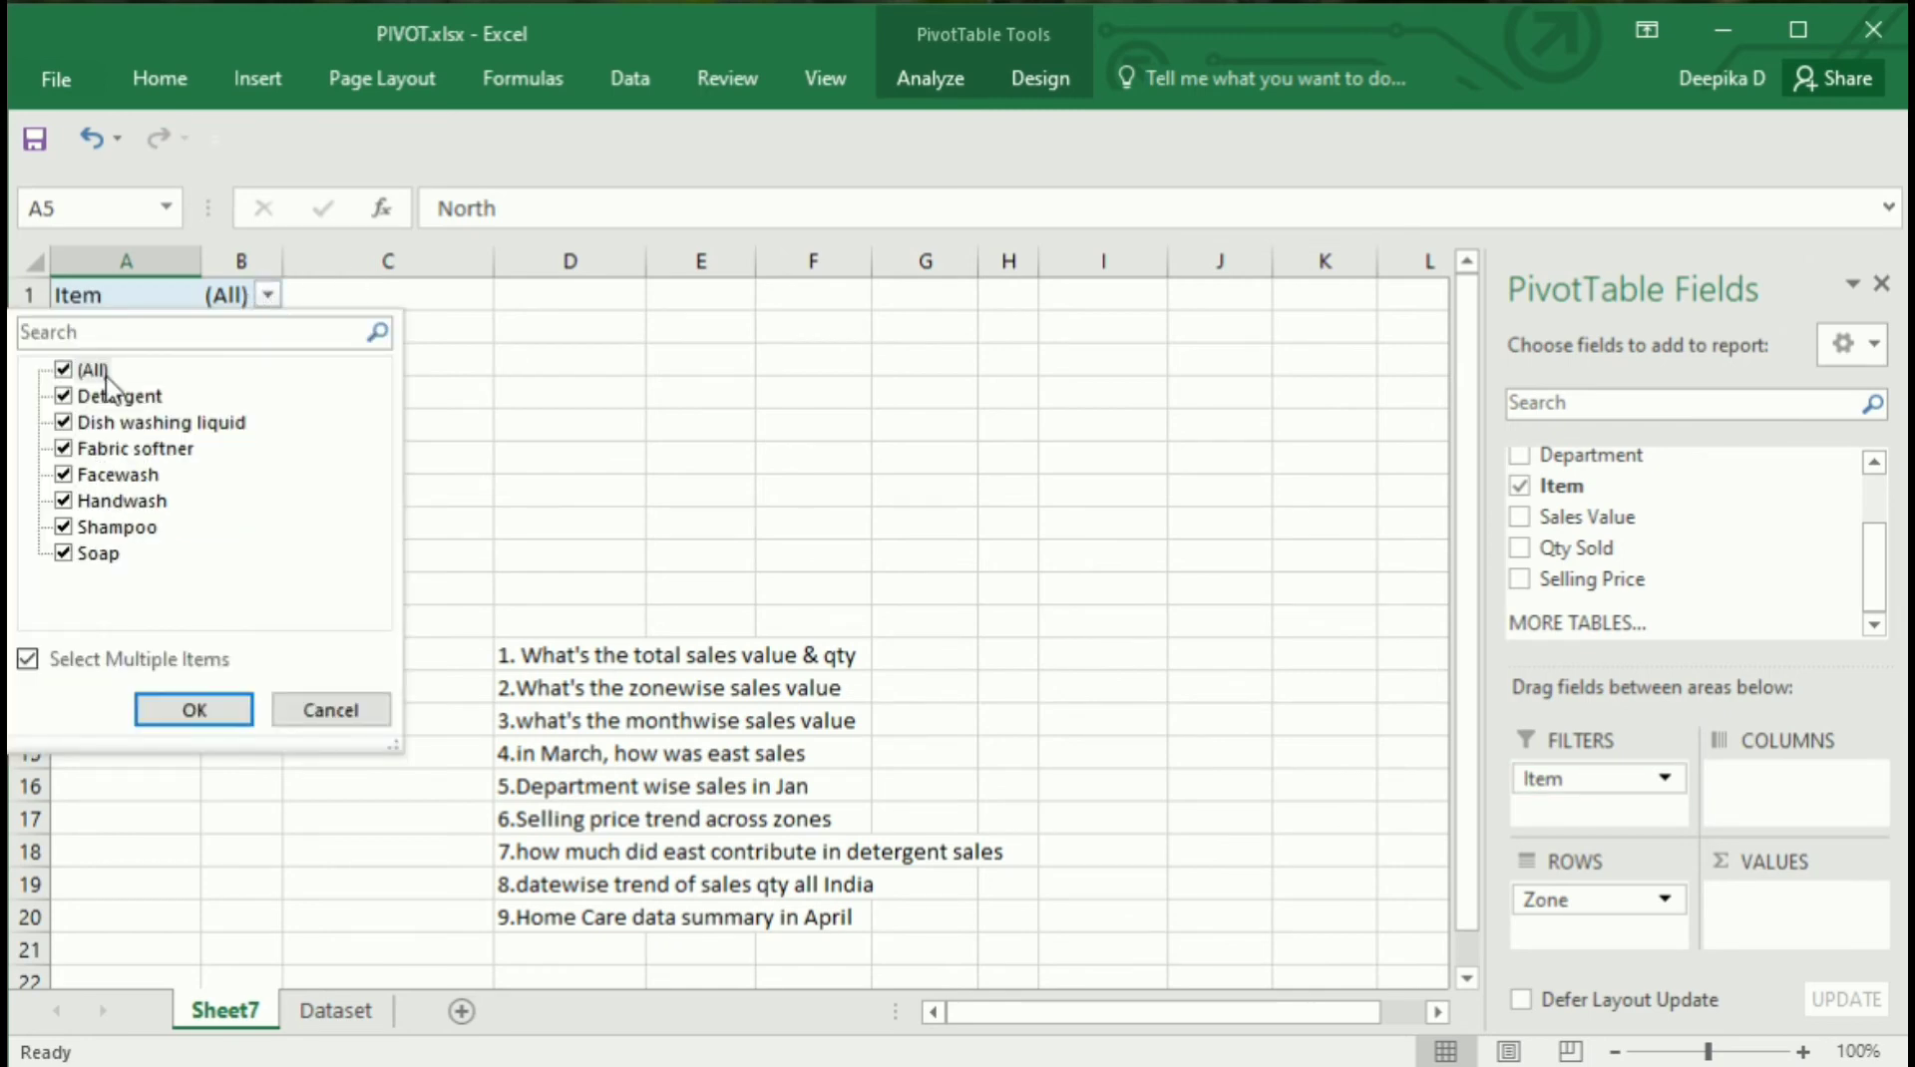
click(63, 369)
click(63, 395)
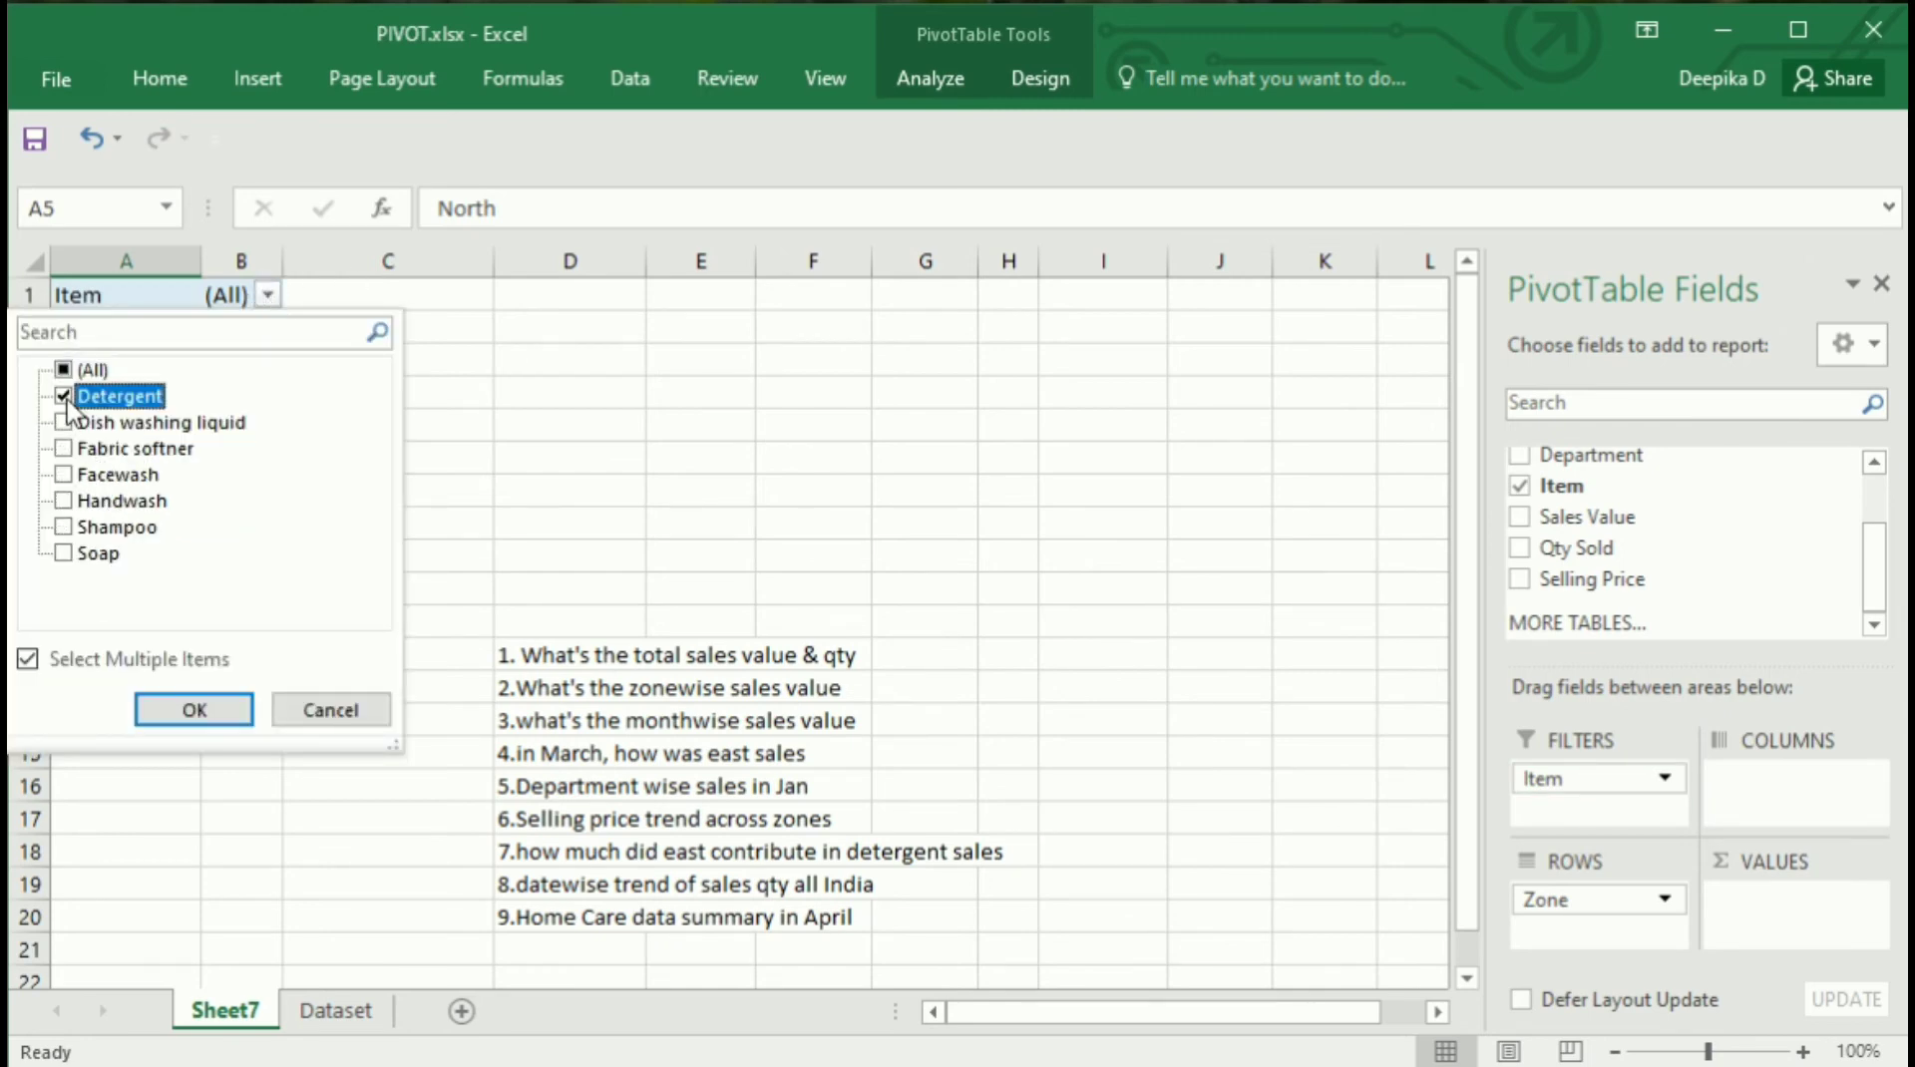
key(Return)
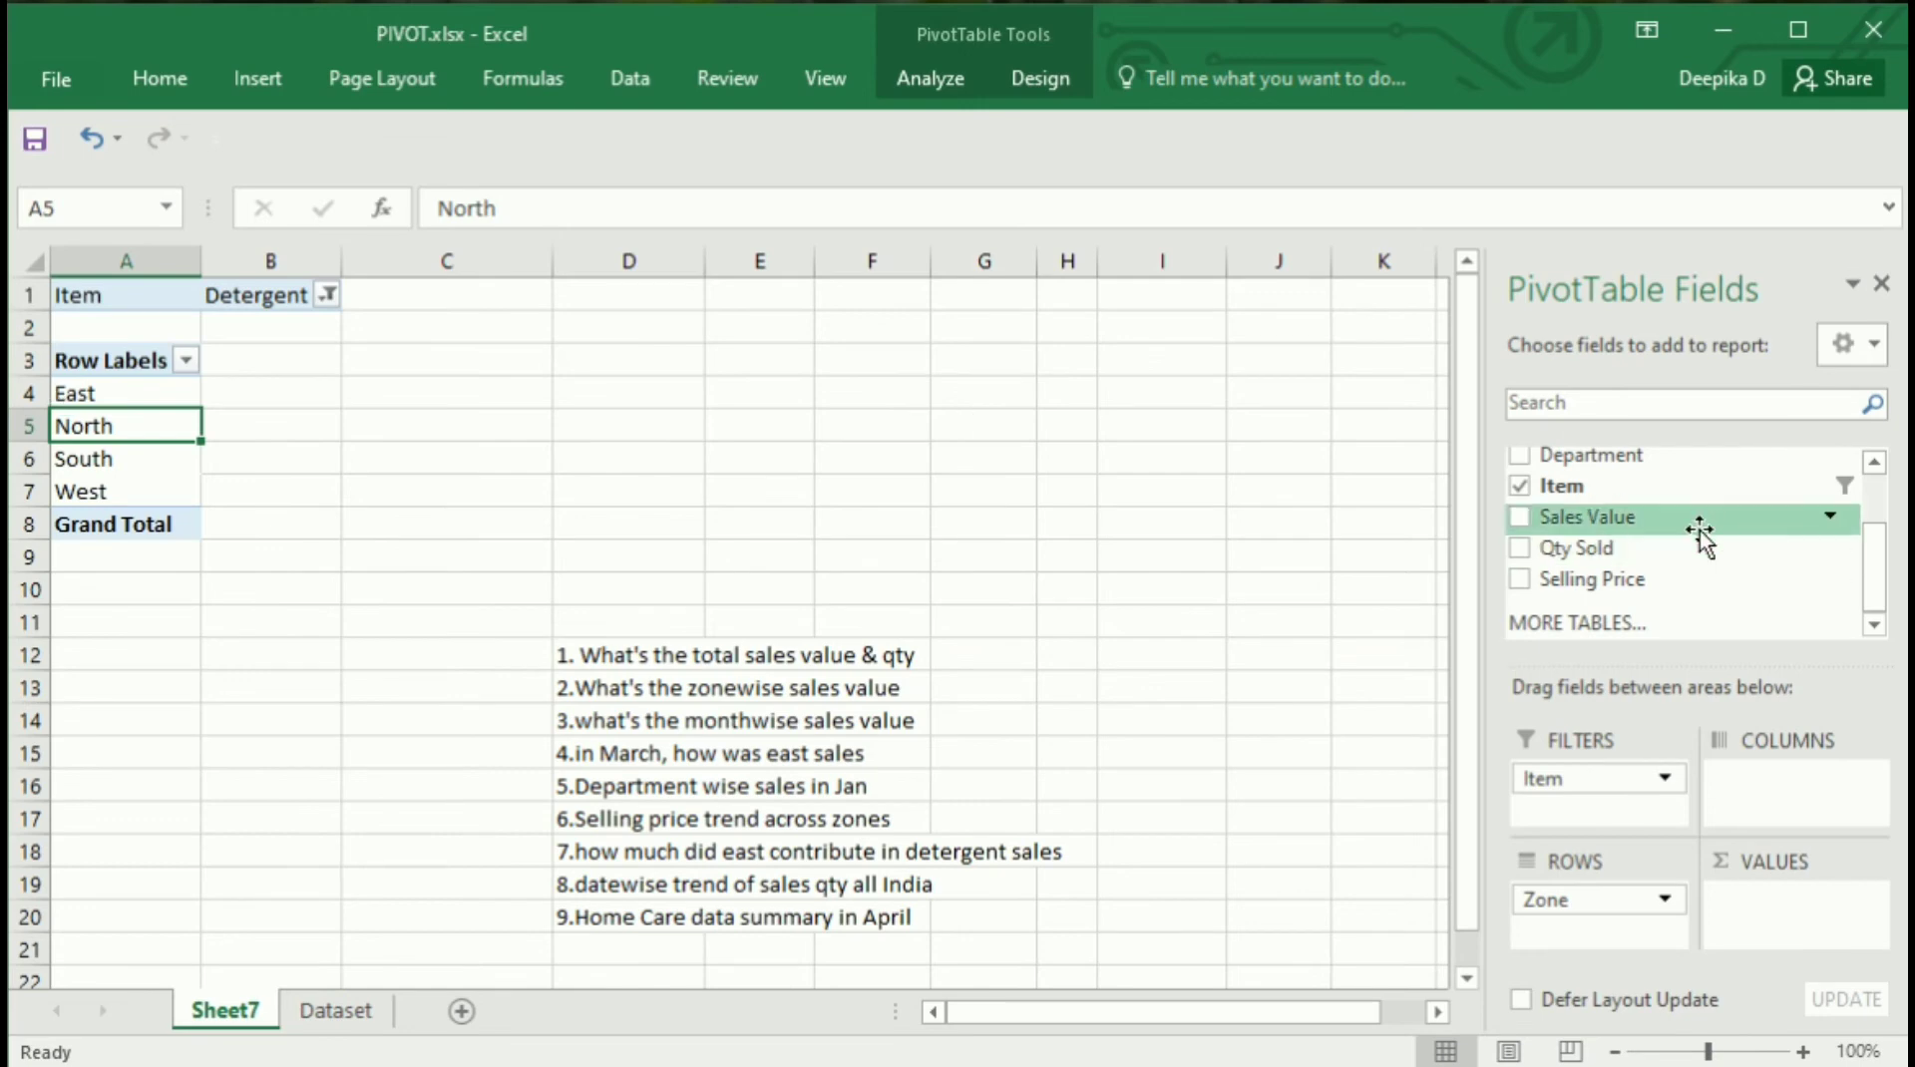
Add Sales Value as the pivot values and show them as % of Column Total for each zone's detergent contribution
drag(1701, 521, 1804, 900)
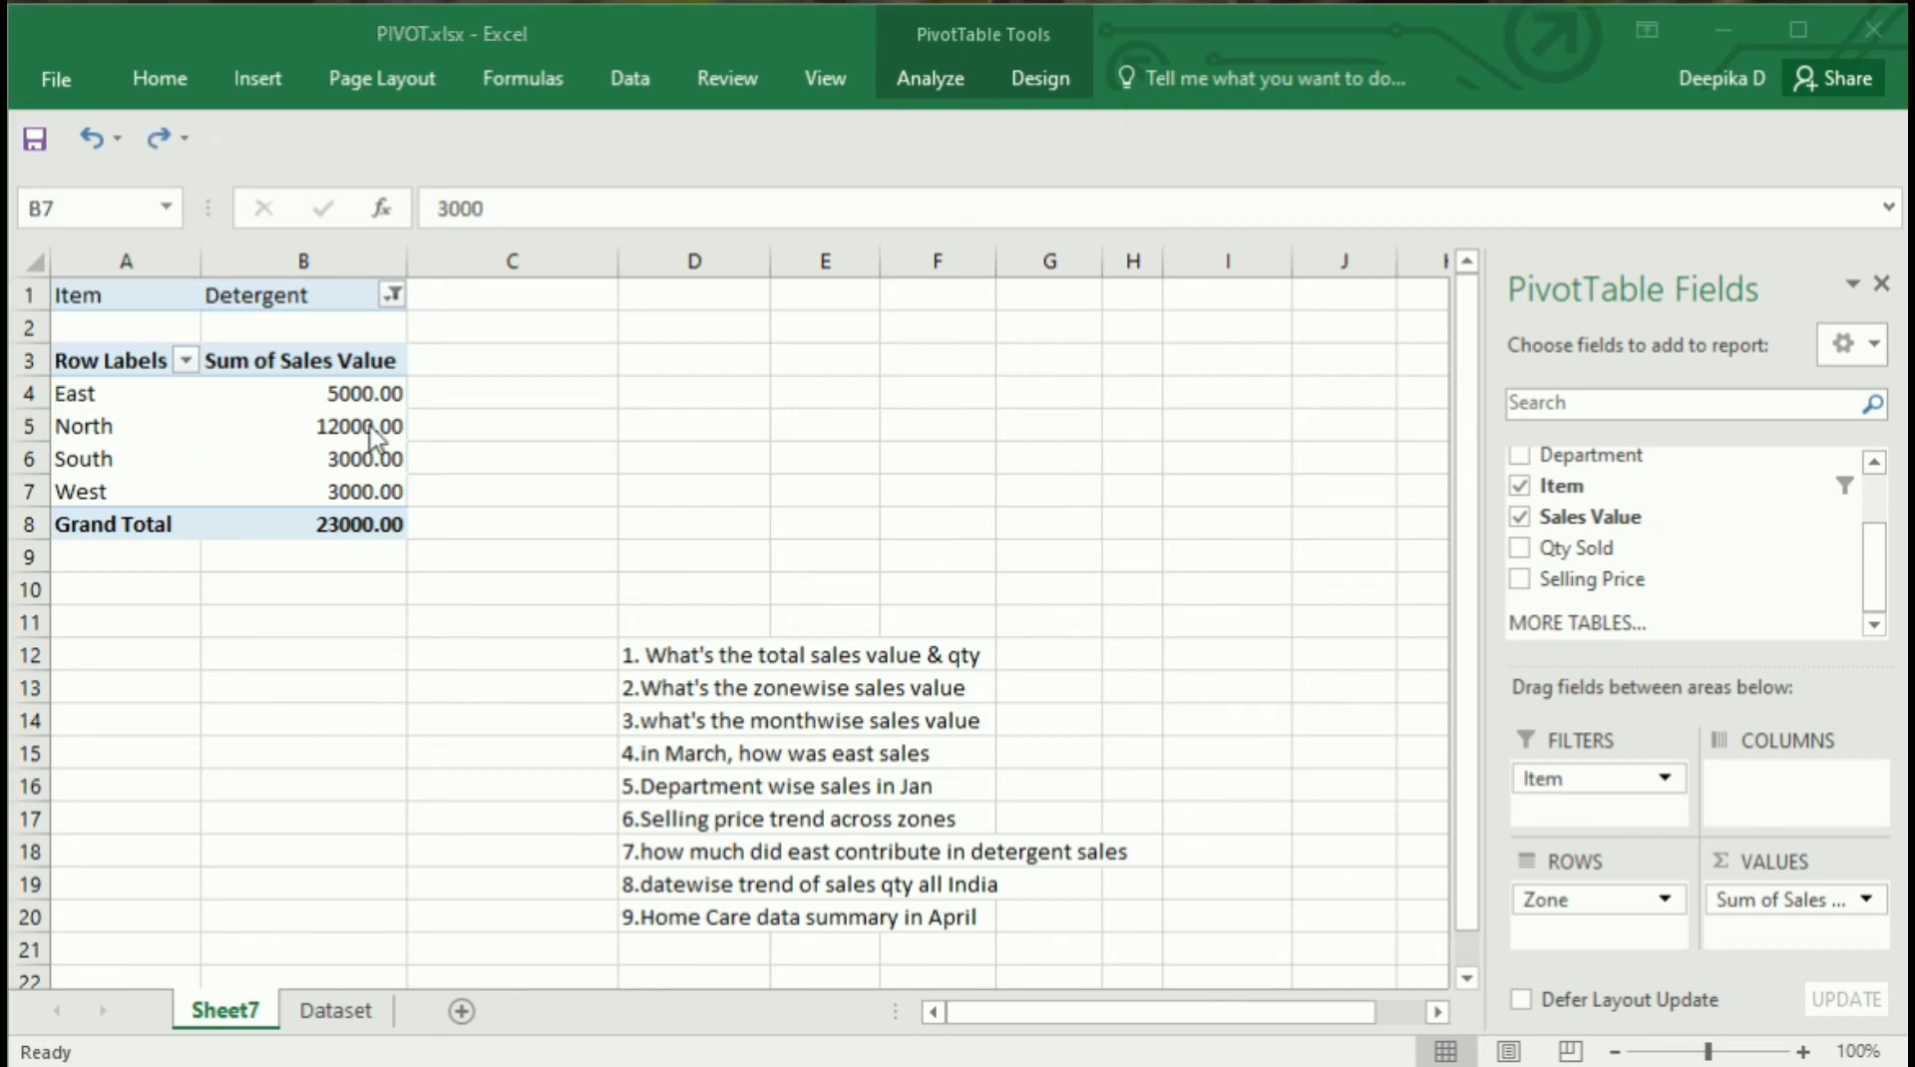
click(286, 460)
click(286, 461)
right_click(286, 460)
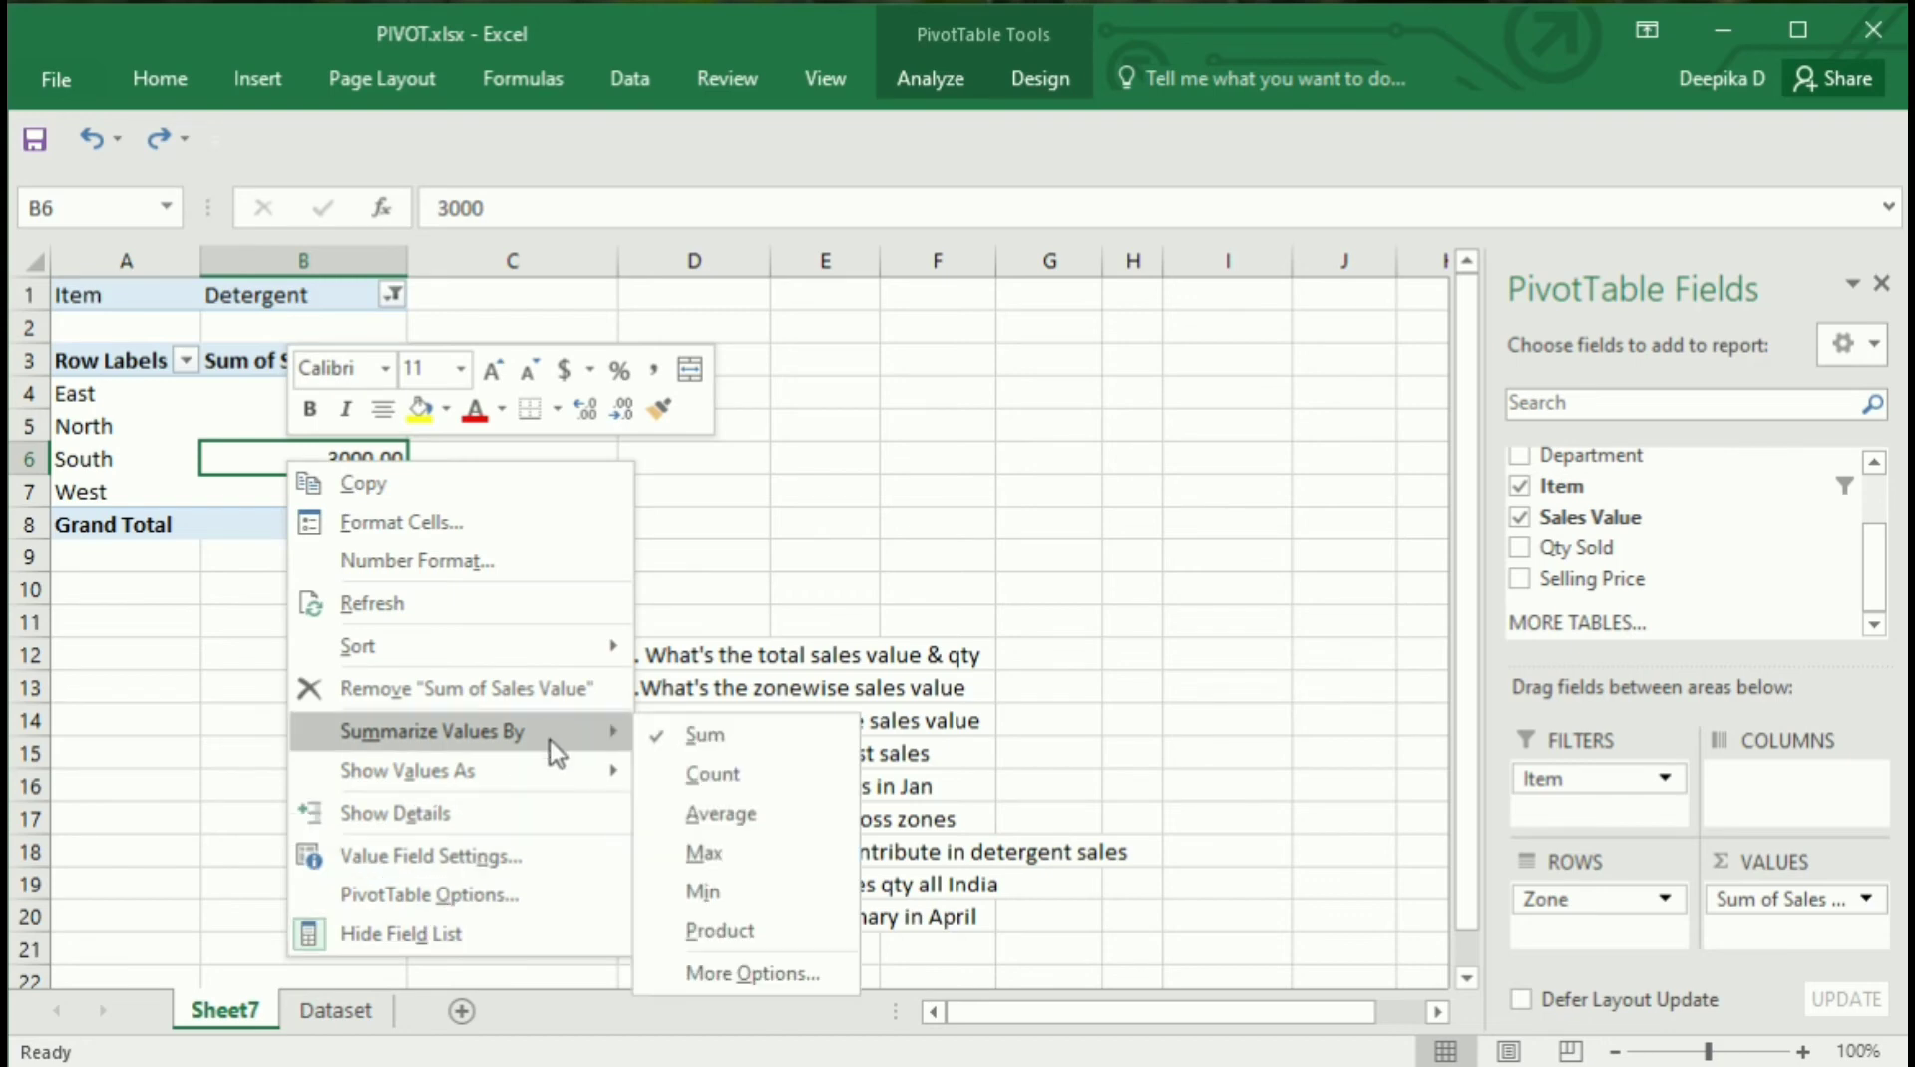
mouse_move(554, 768)
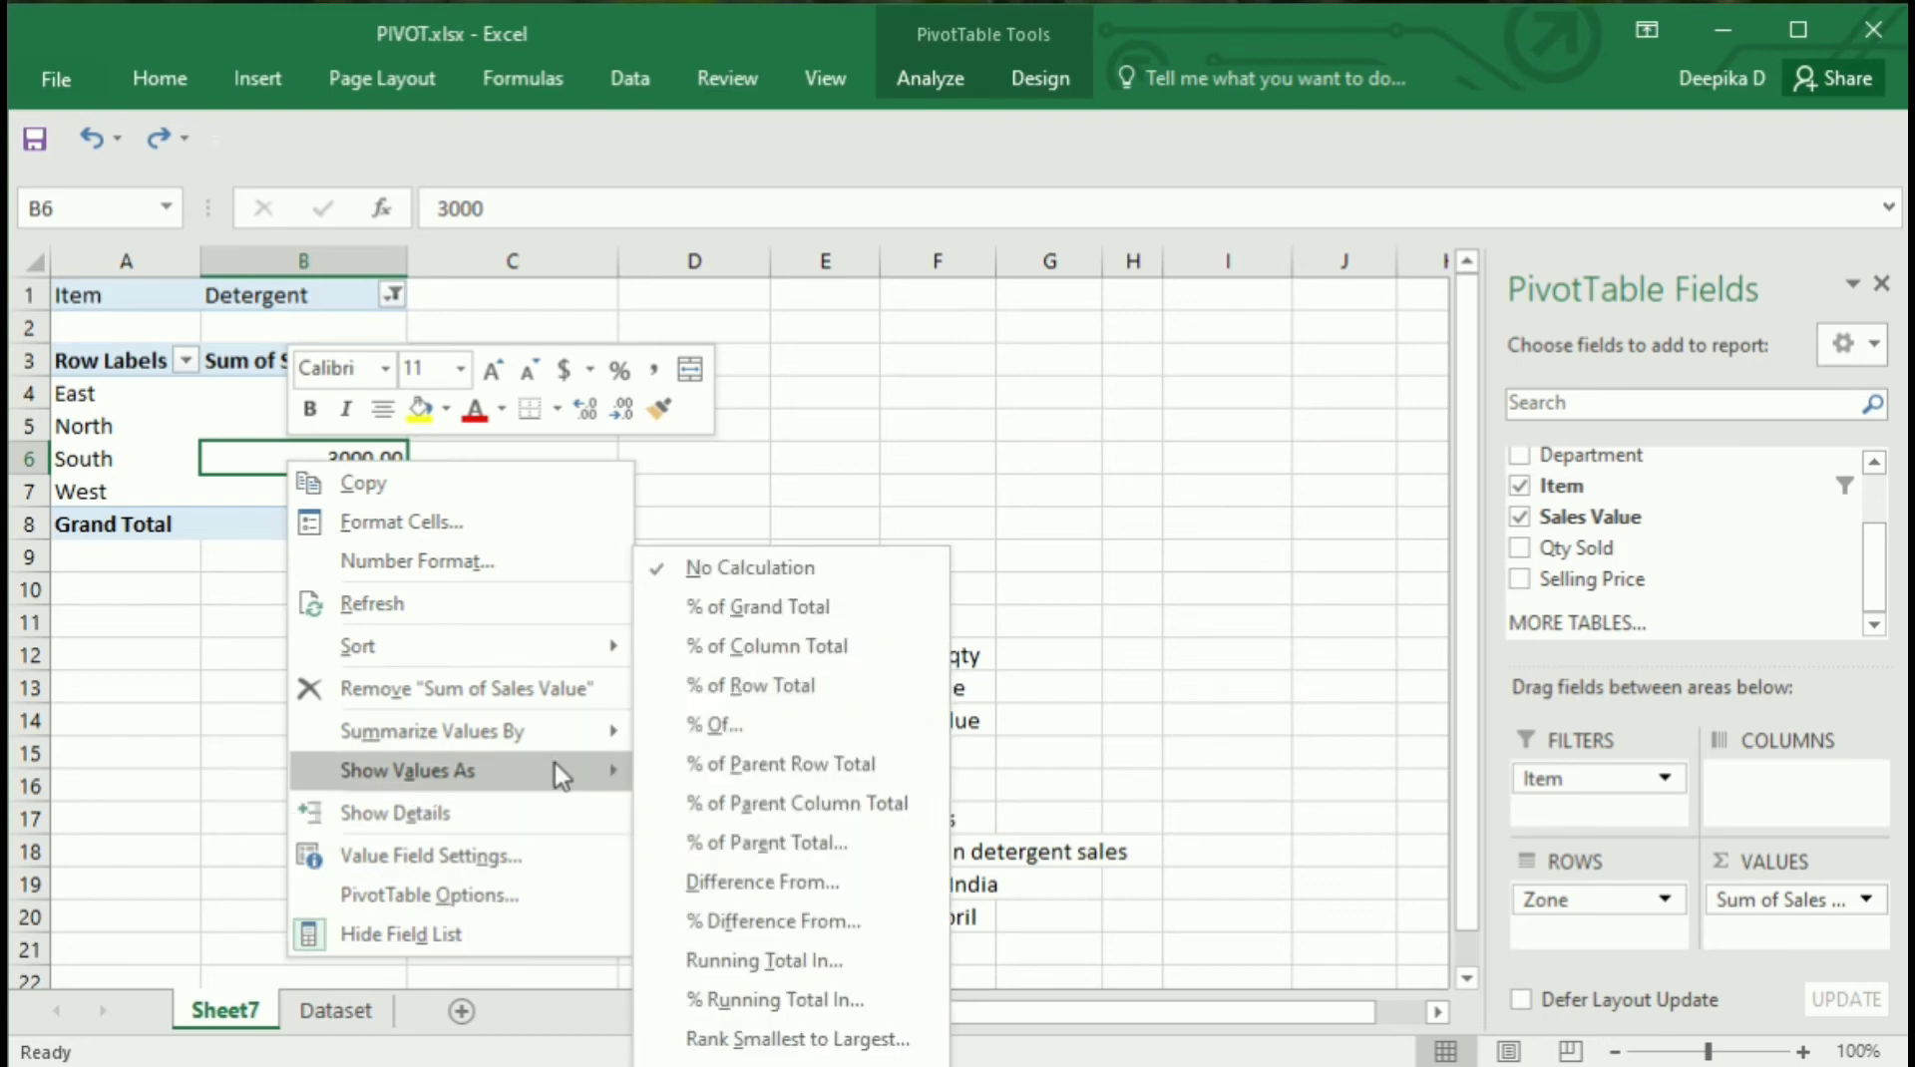
click(858, 646)
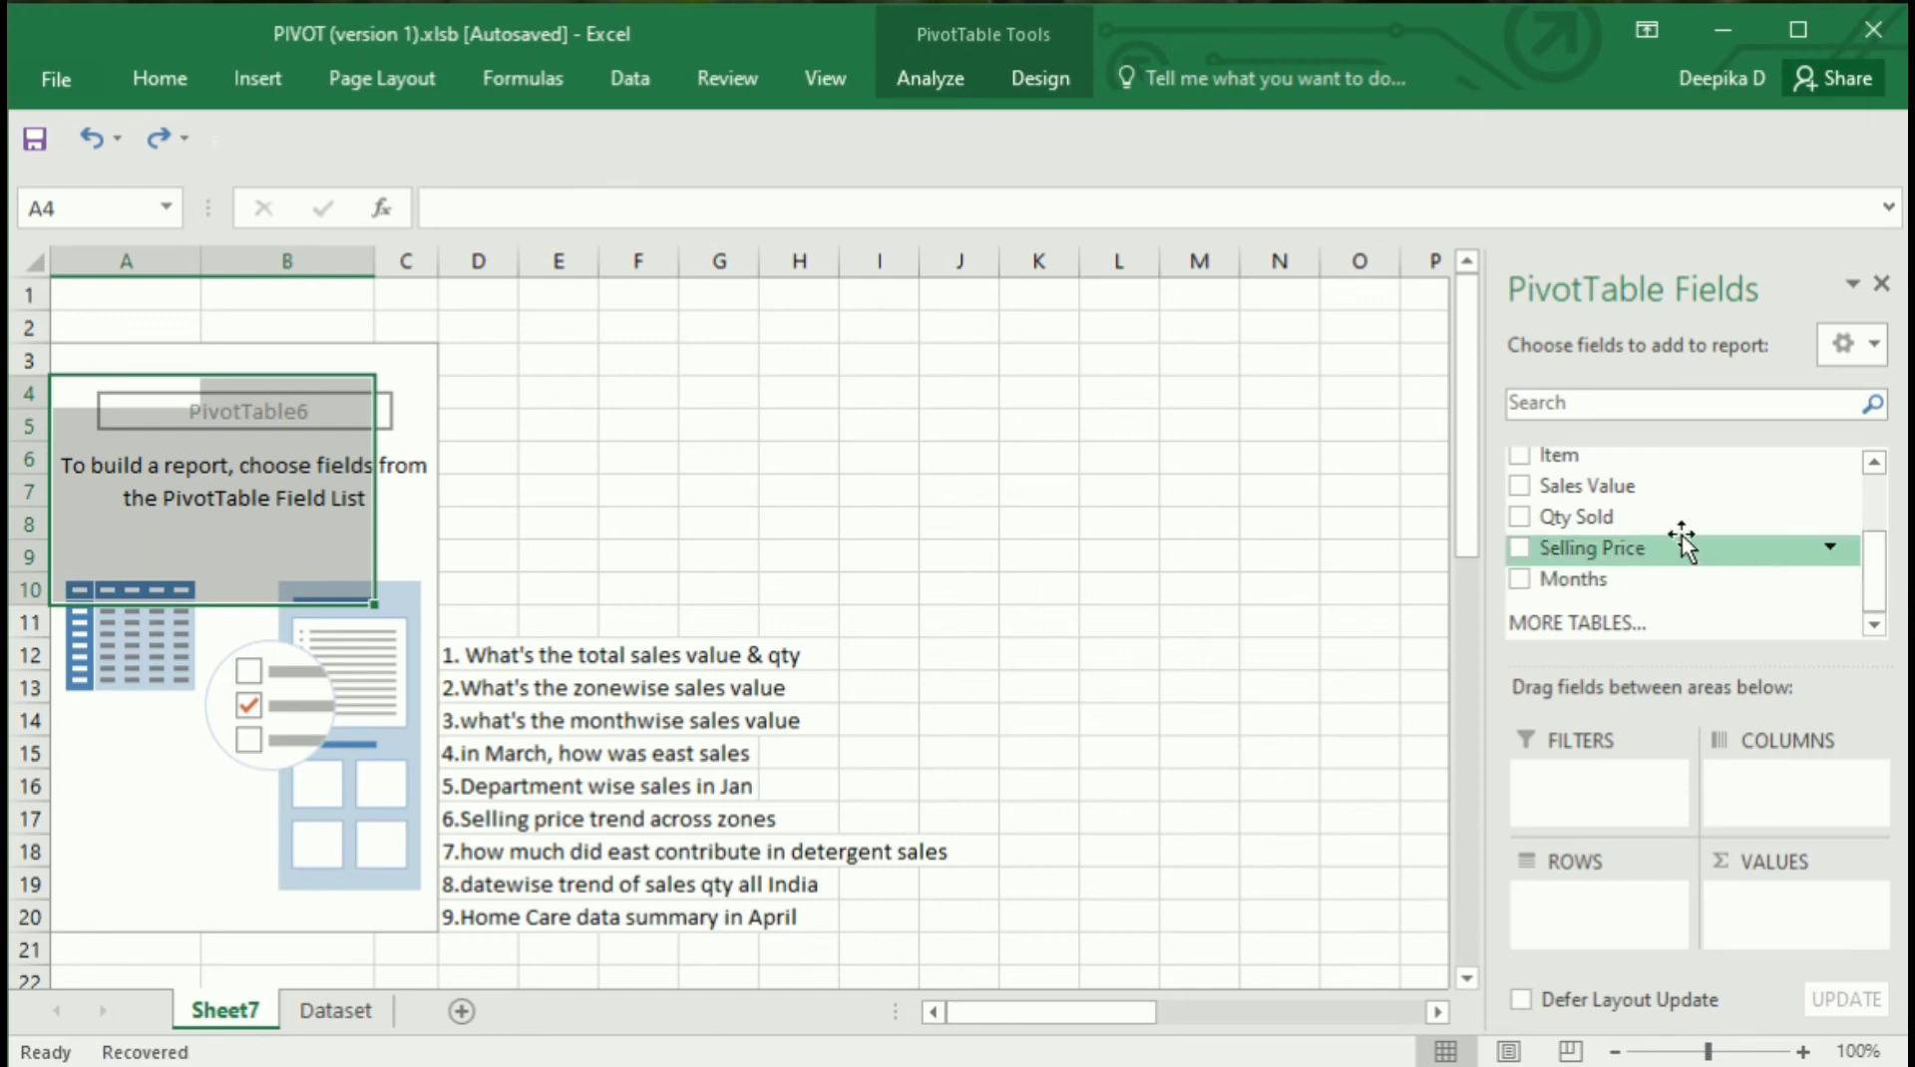
Build a datewise quantity trend with Qty Sold as the pivot values and Date as the row field
drag(1675, 518, 1789, 920)
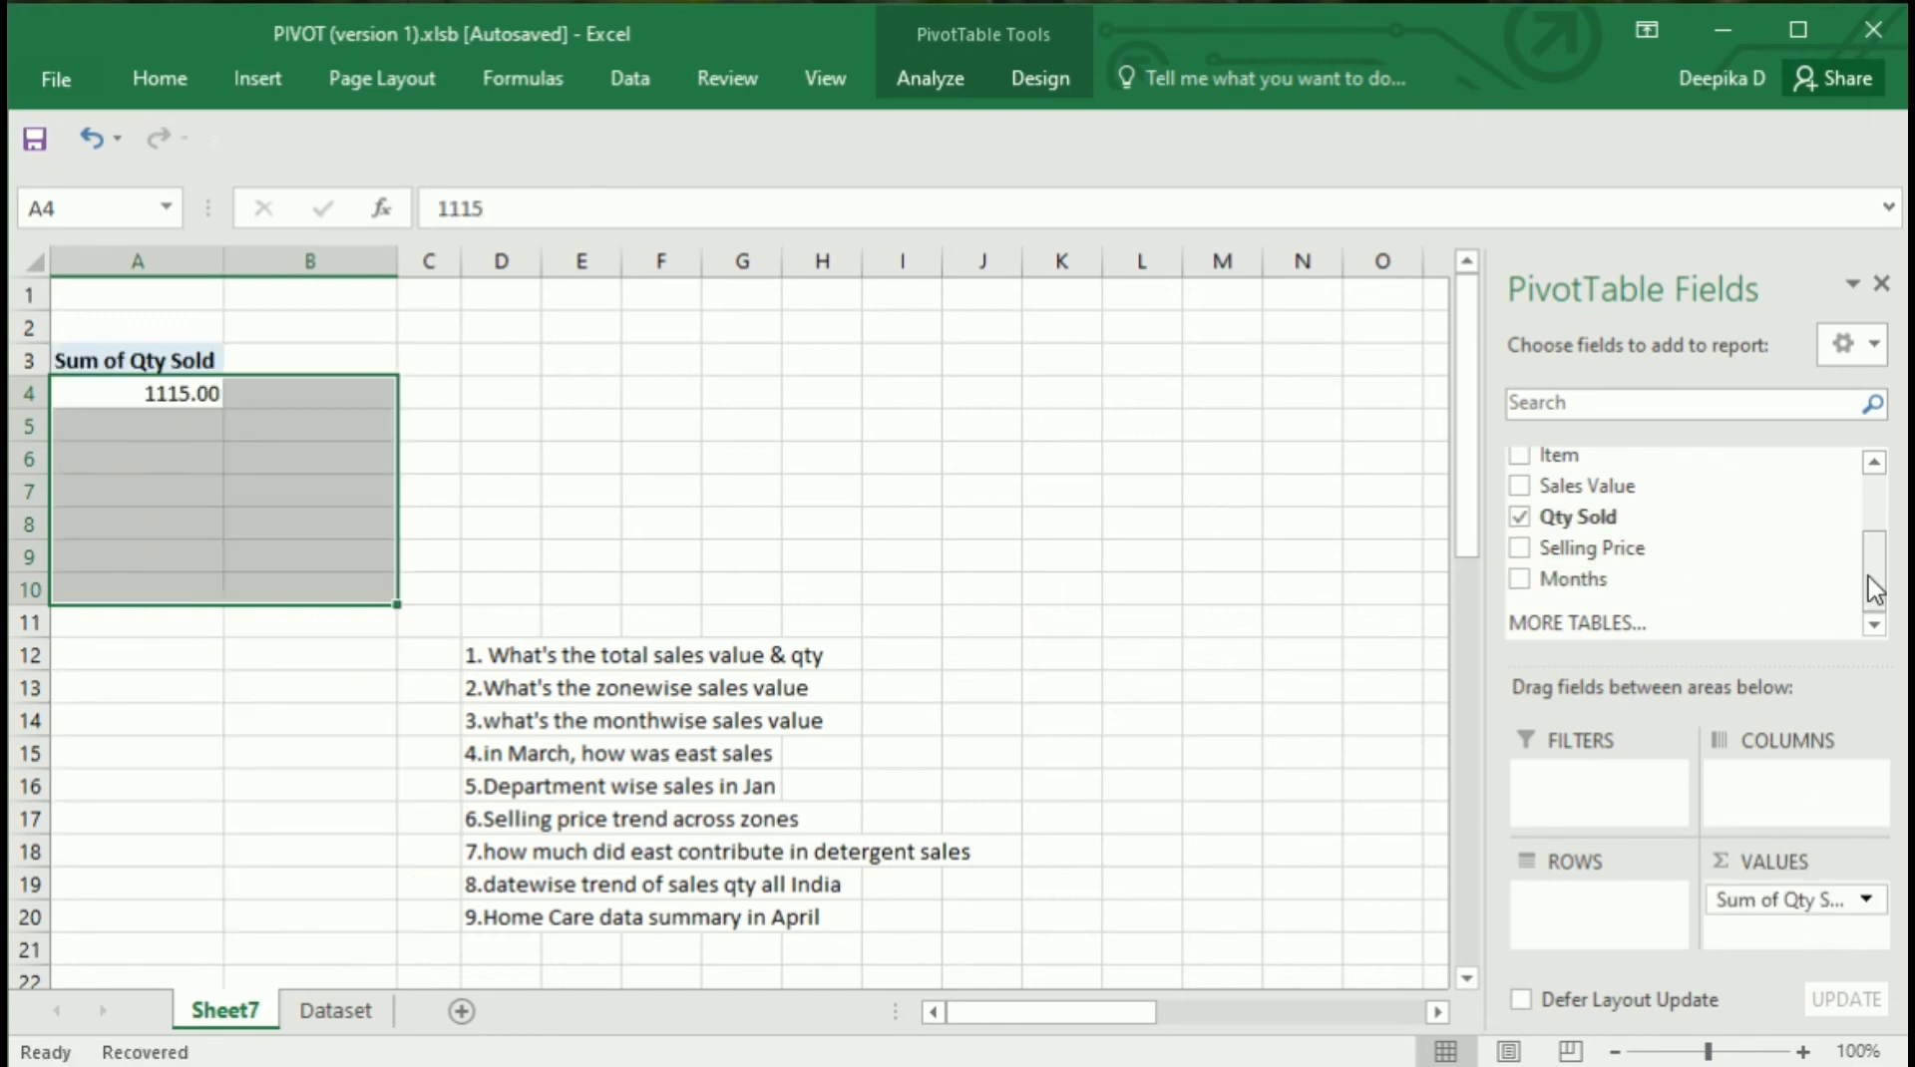
drag(1873, 588, 1850, 491)
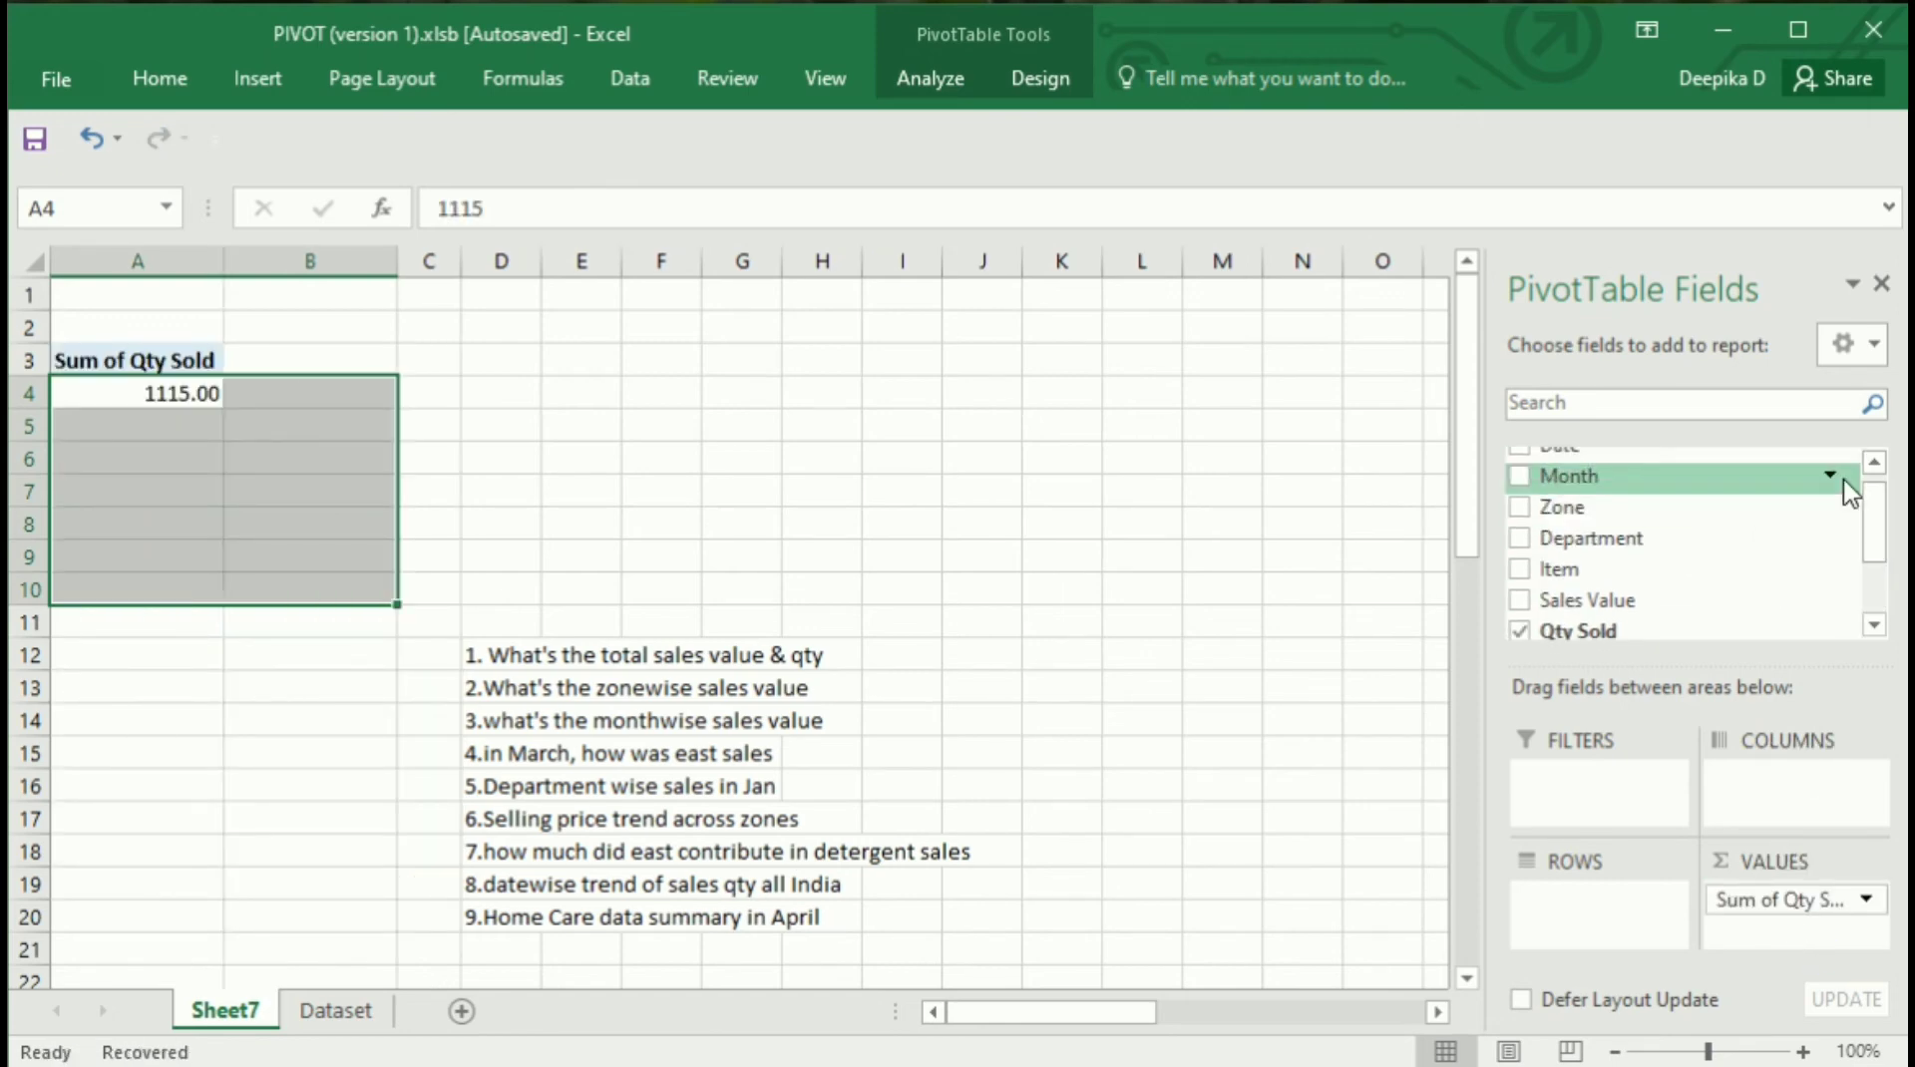
click(1871, 465)
drag(1701, 468, 1611, 902)
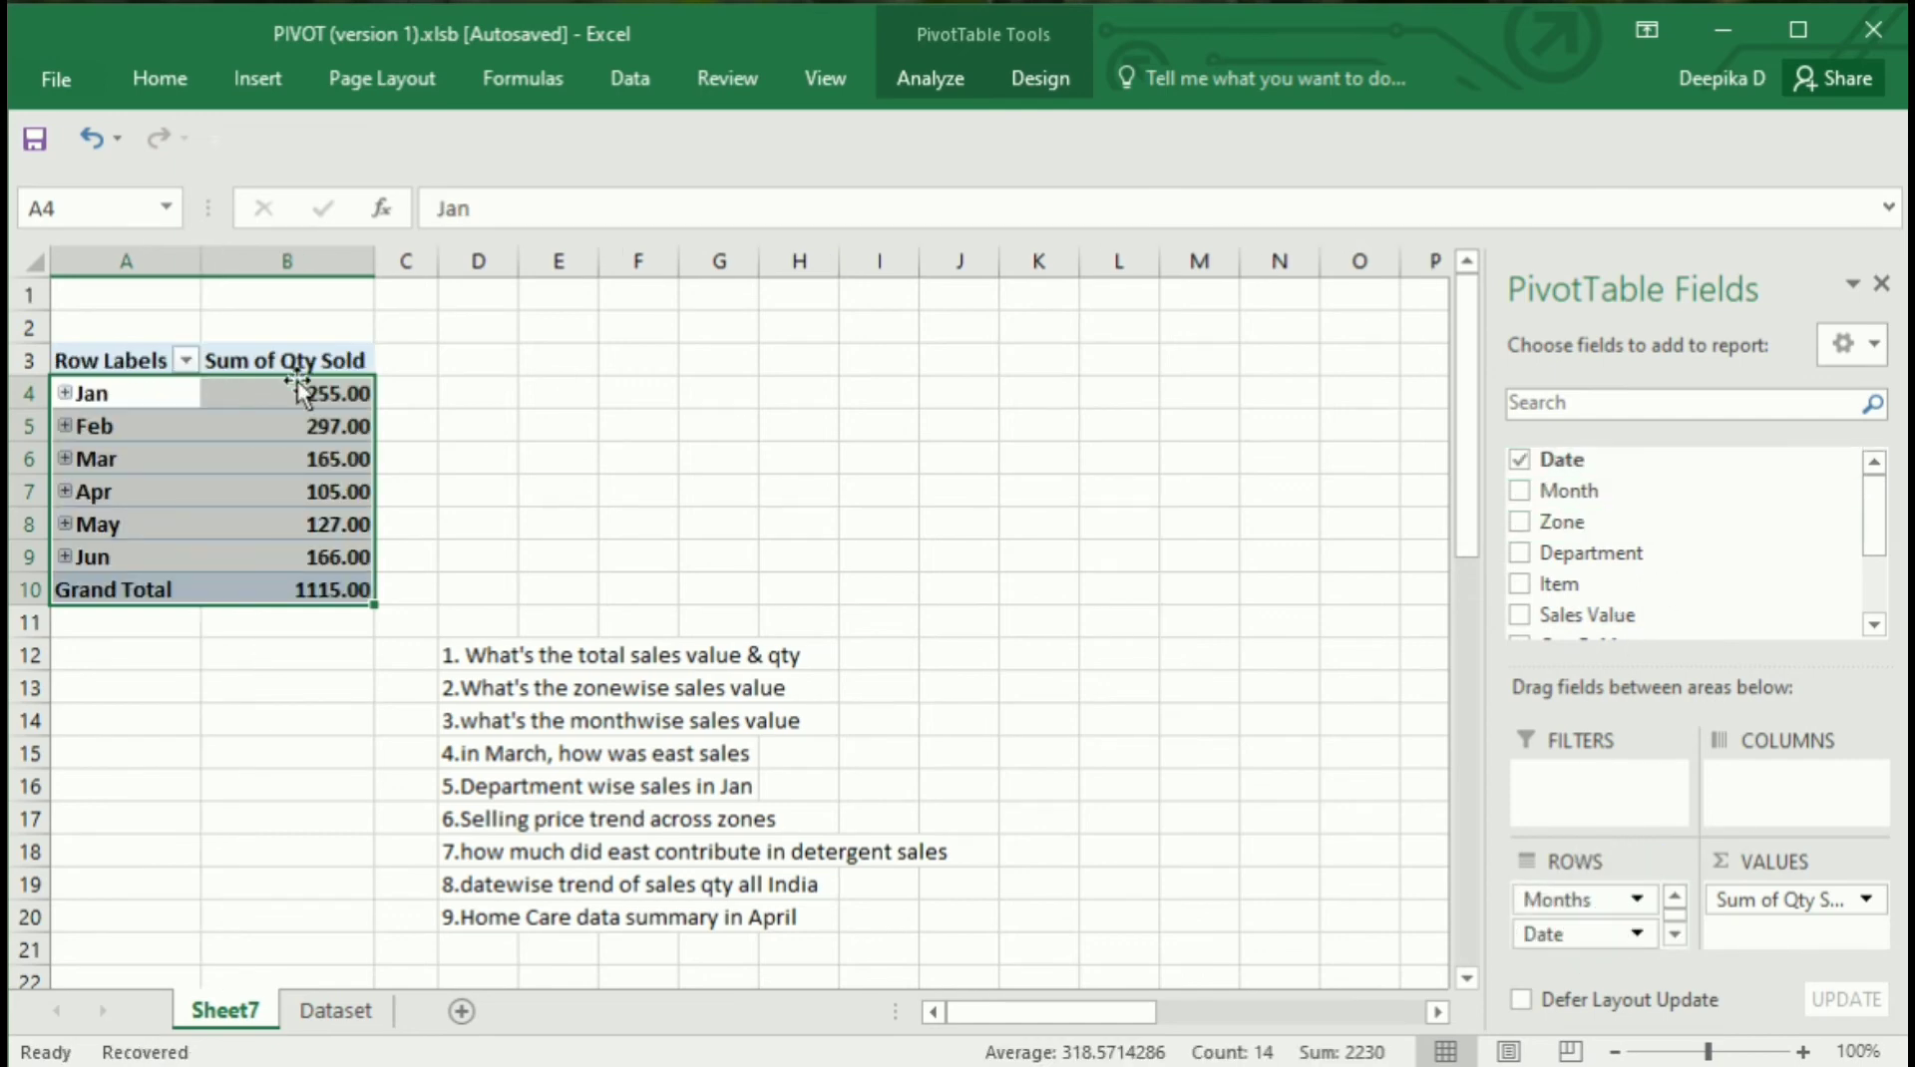
Expand Jan and Feb in the quantity pivot, and remove Months from the rows so that only individual dates are listed
click(296, 426)
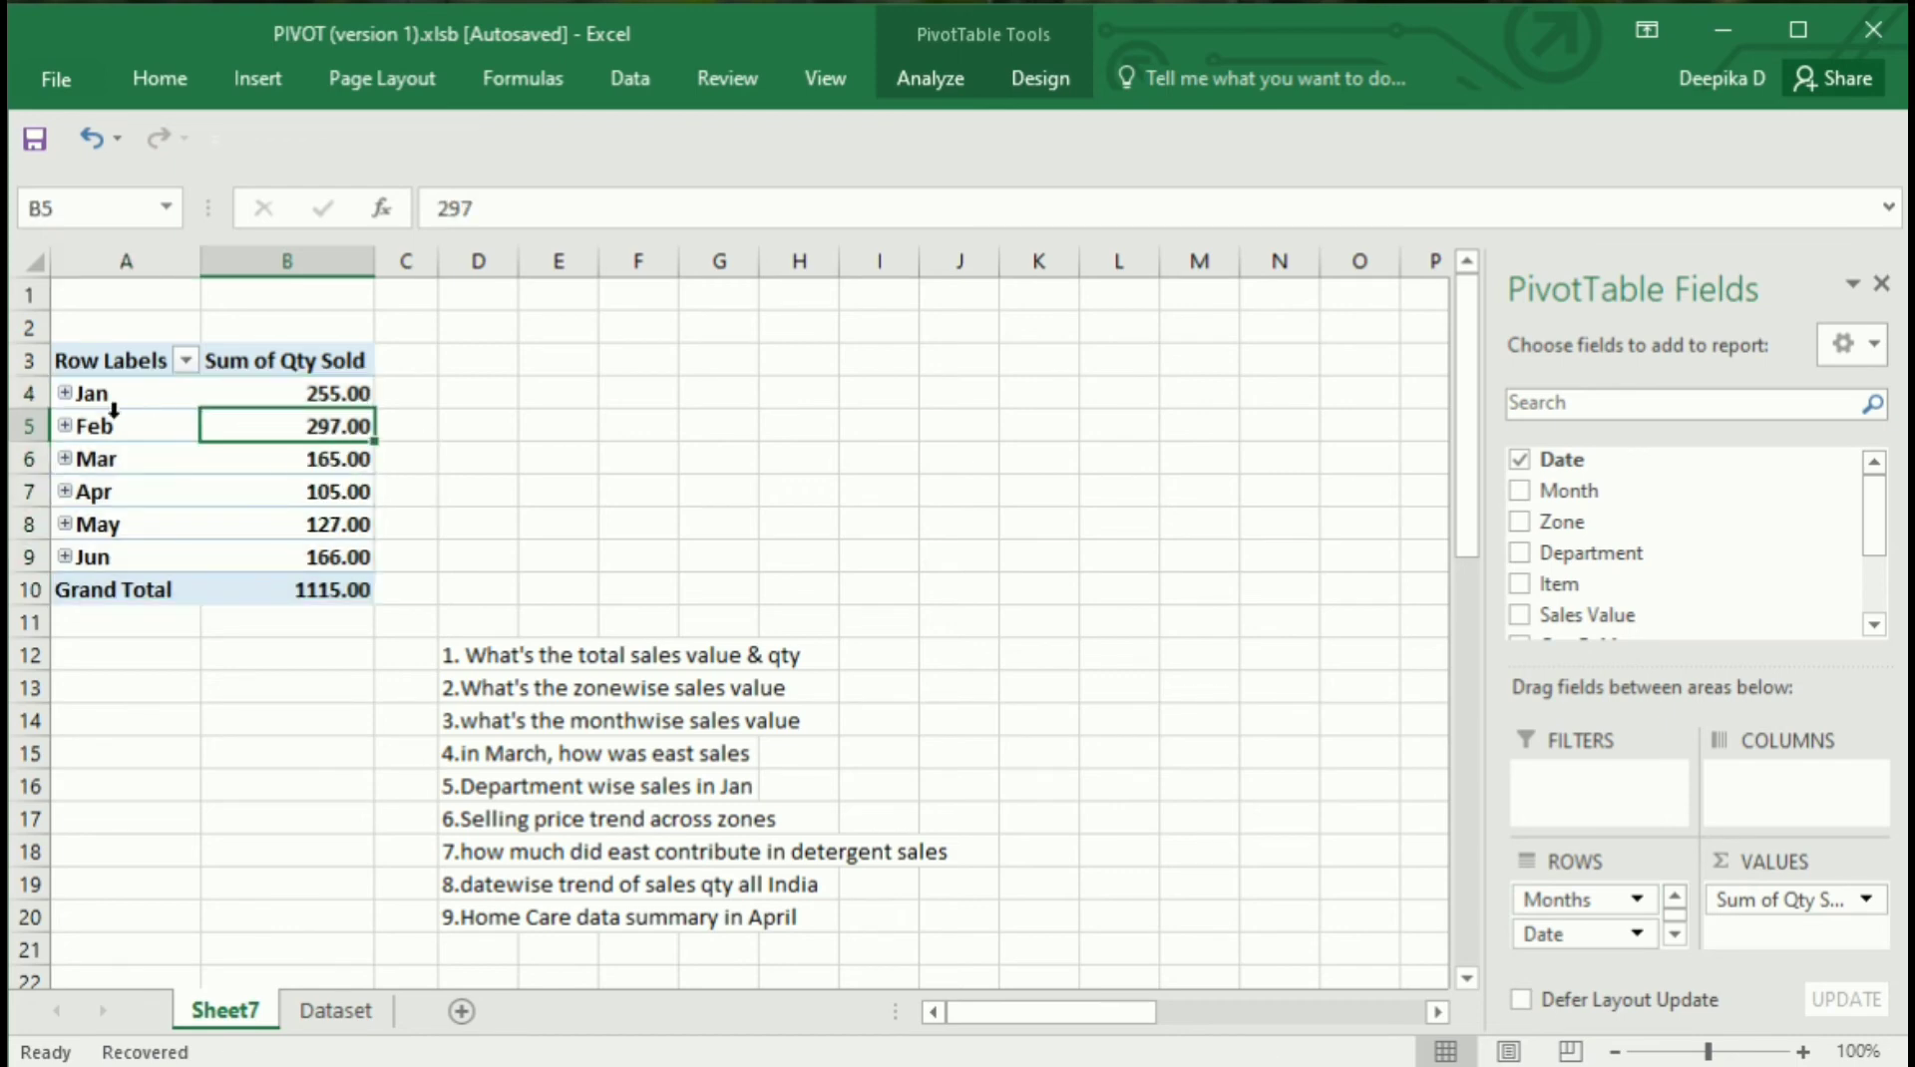
click(64, 394)
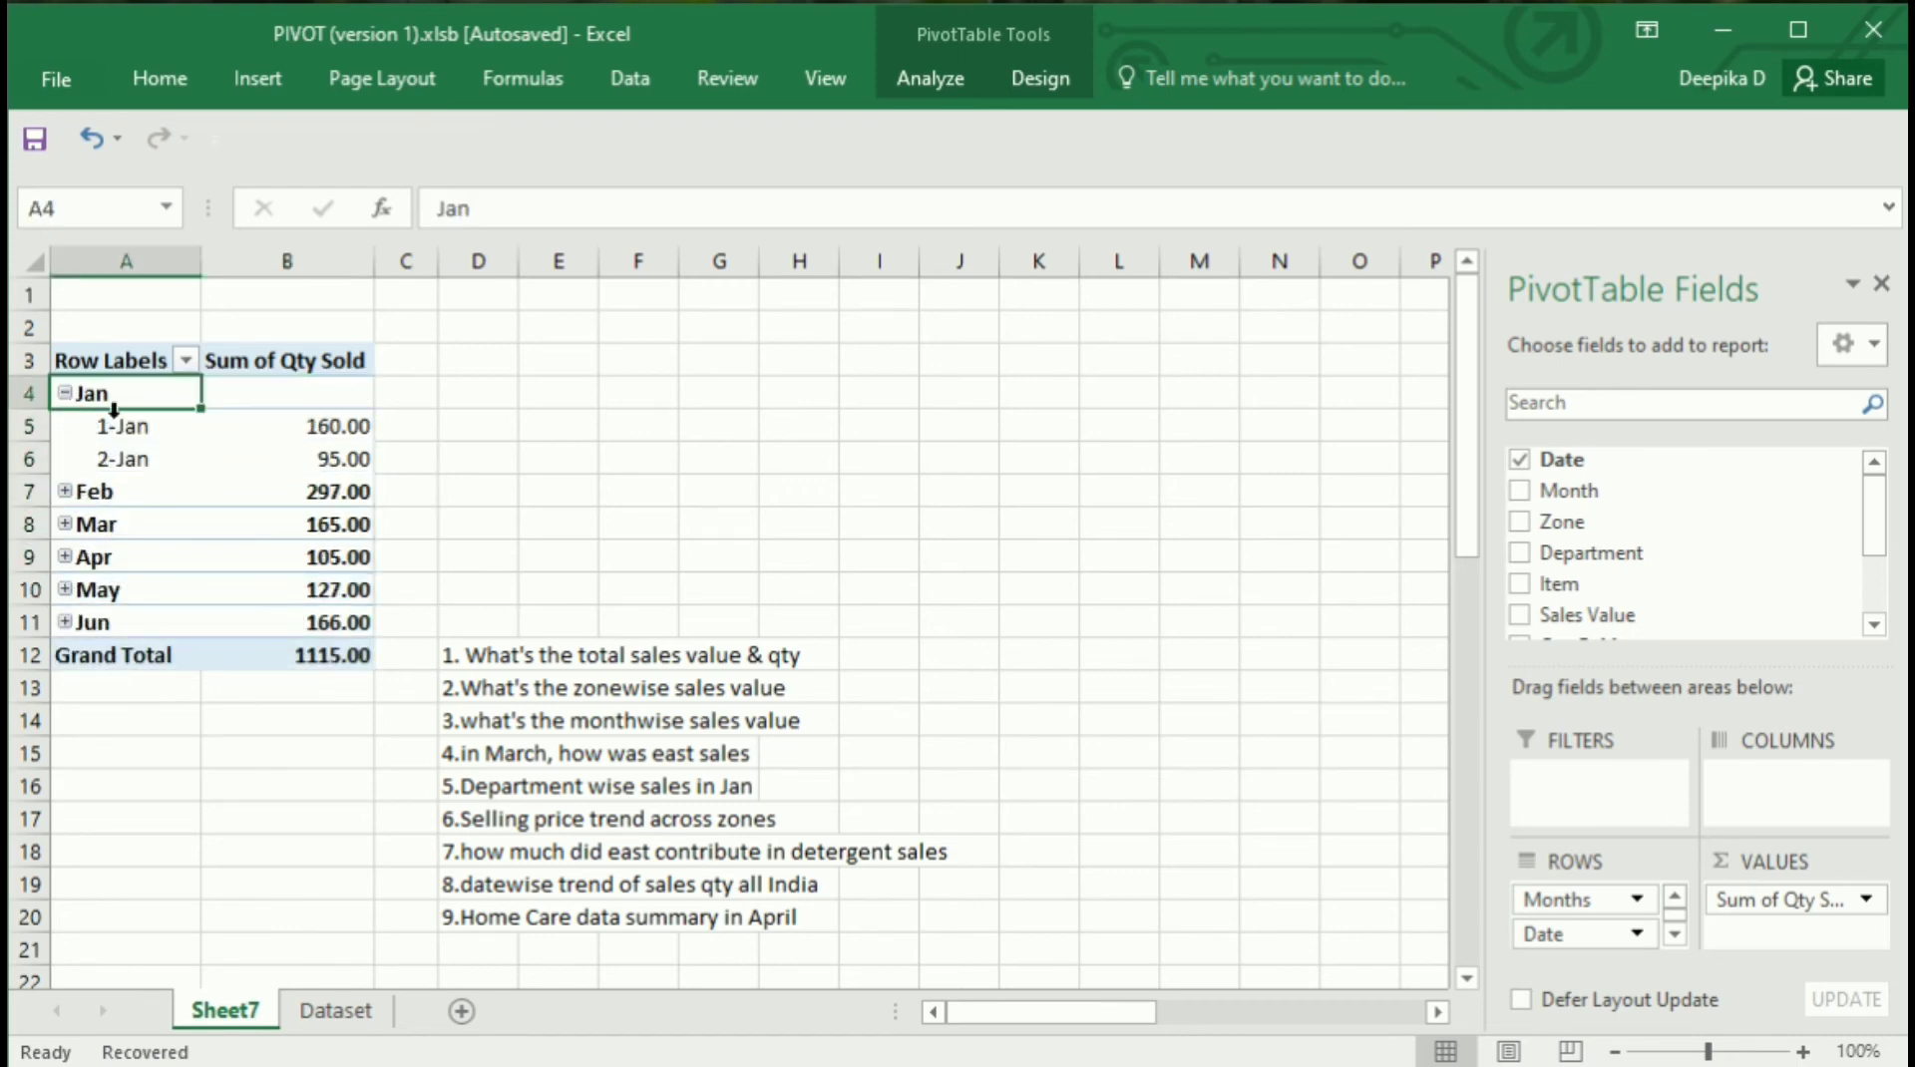
click(65, 492)
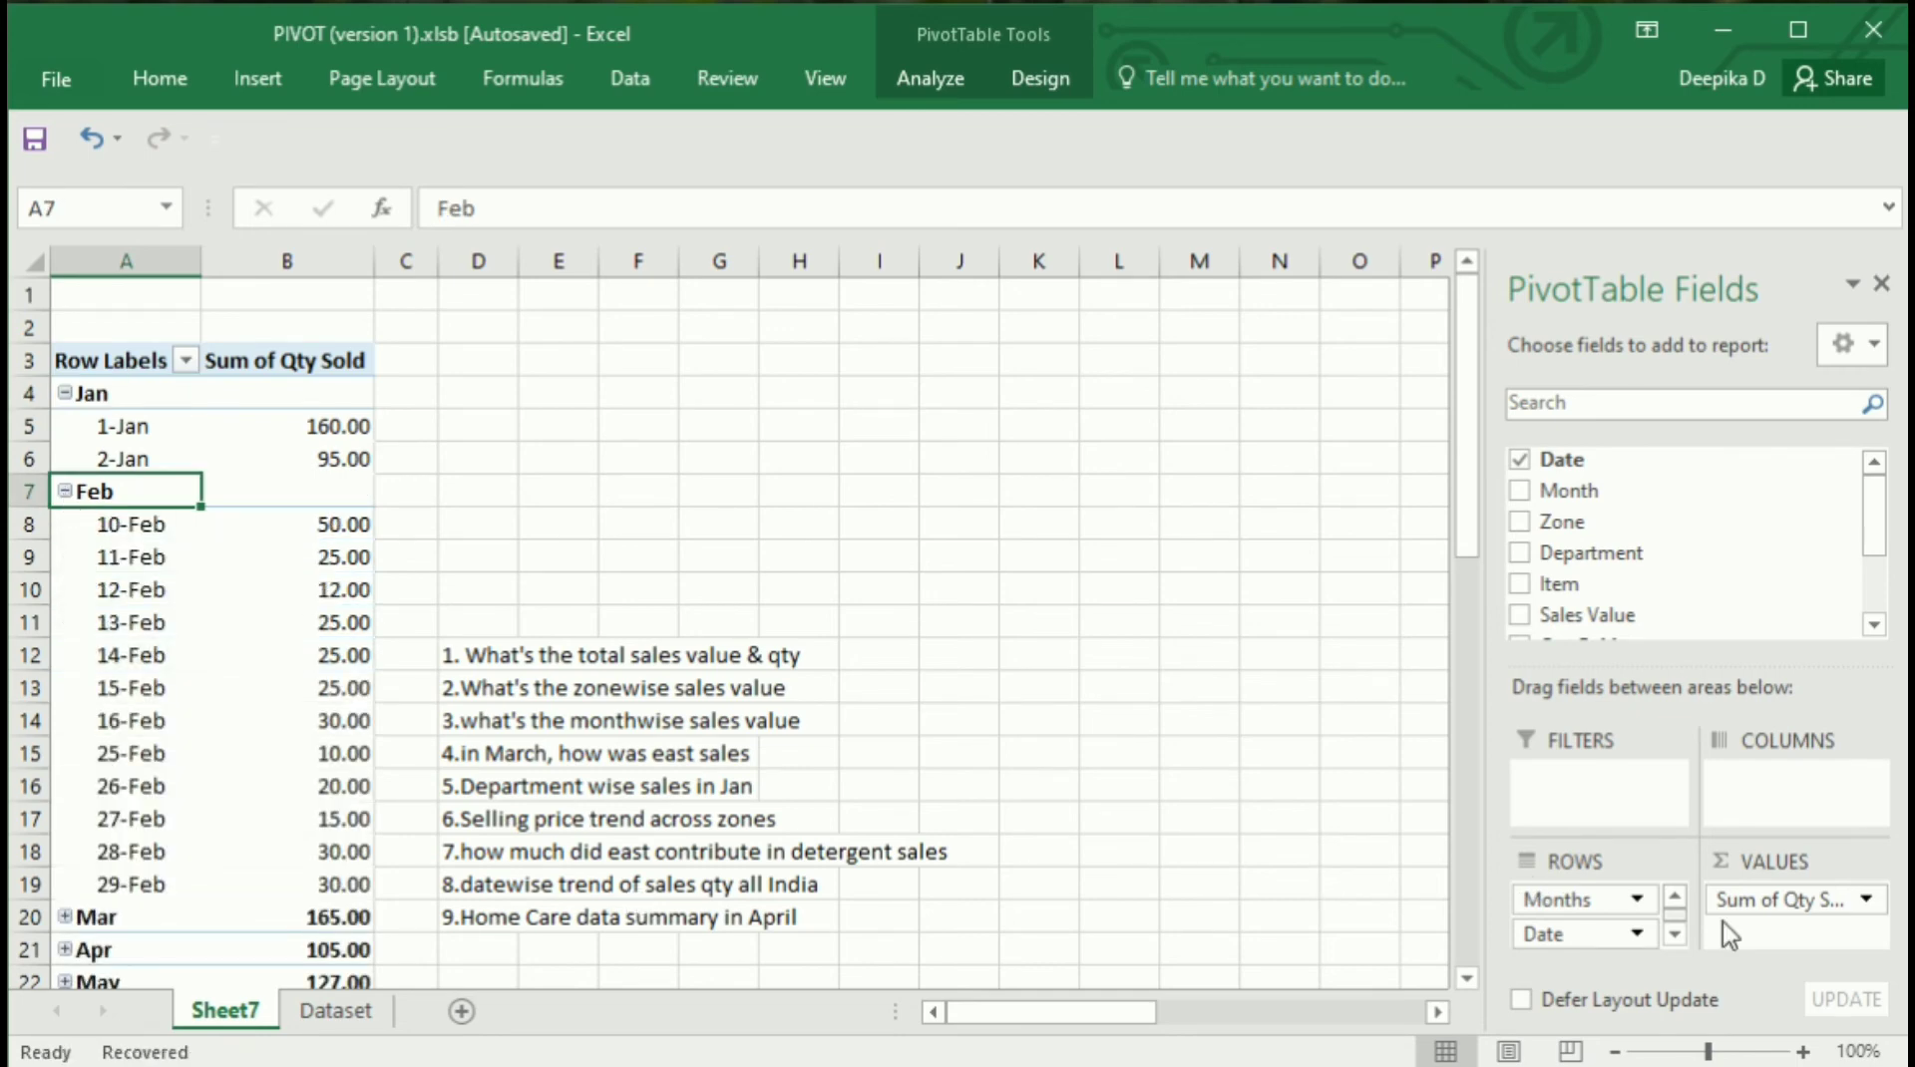
drag(1581, 903, 1030, 760)
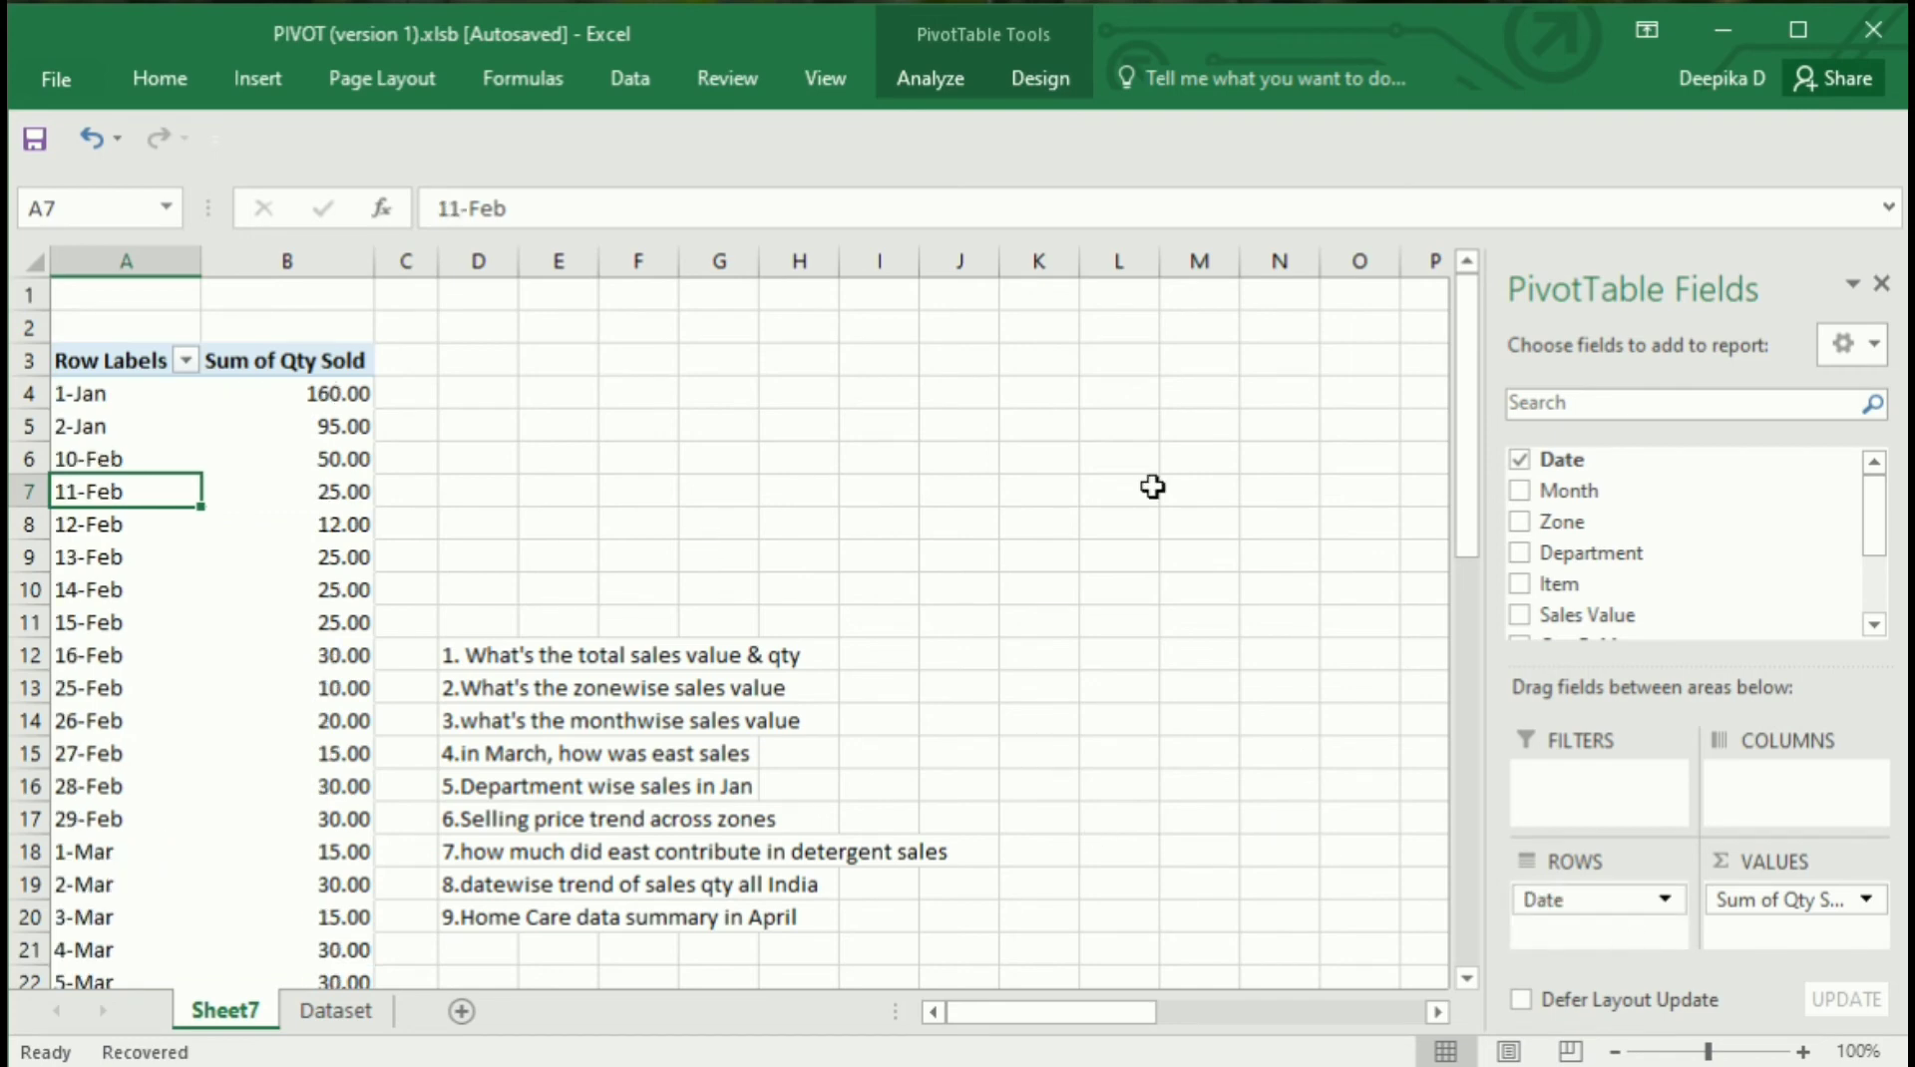
drag(1466, 399, 1454, 182)
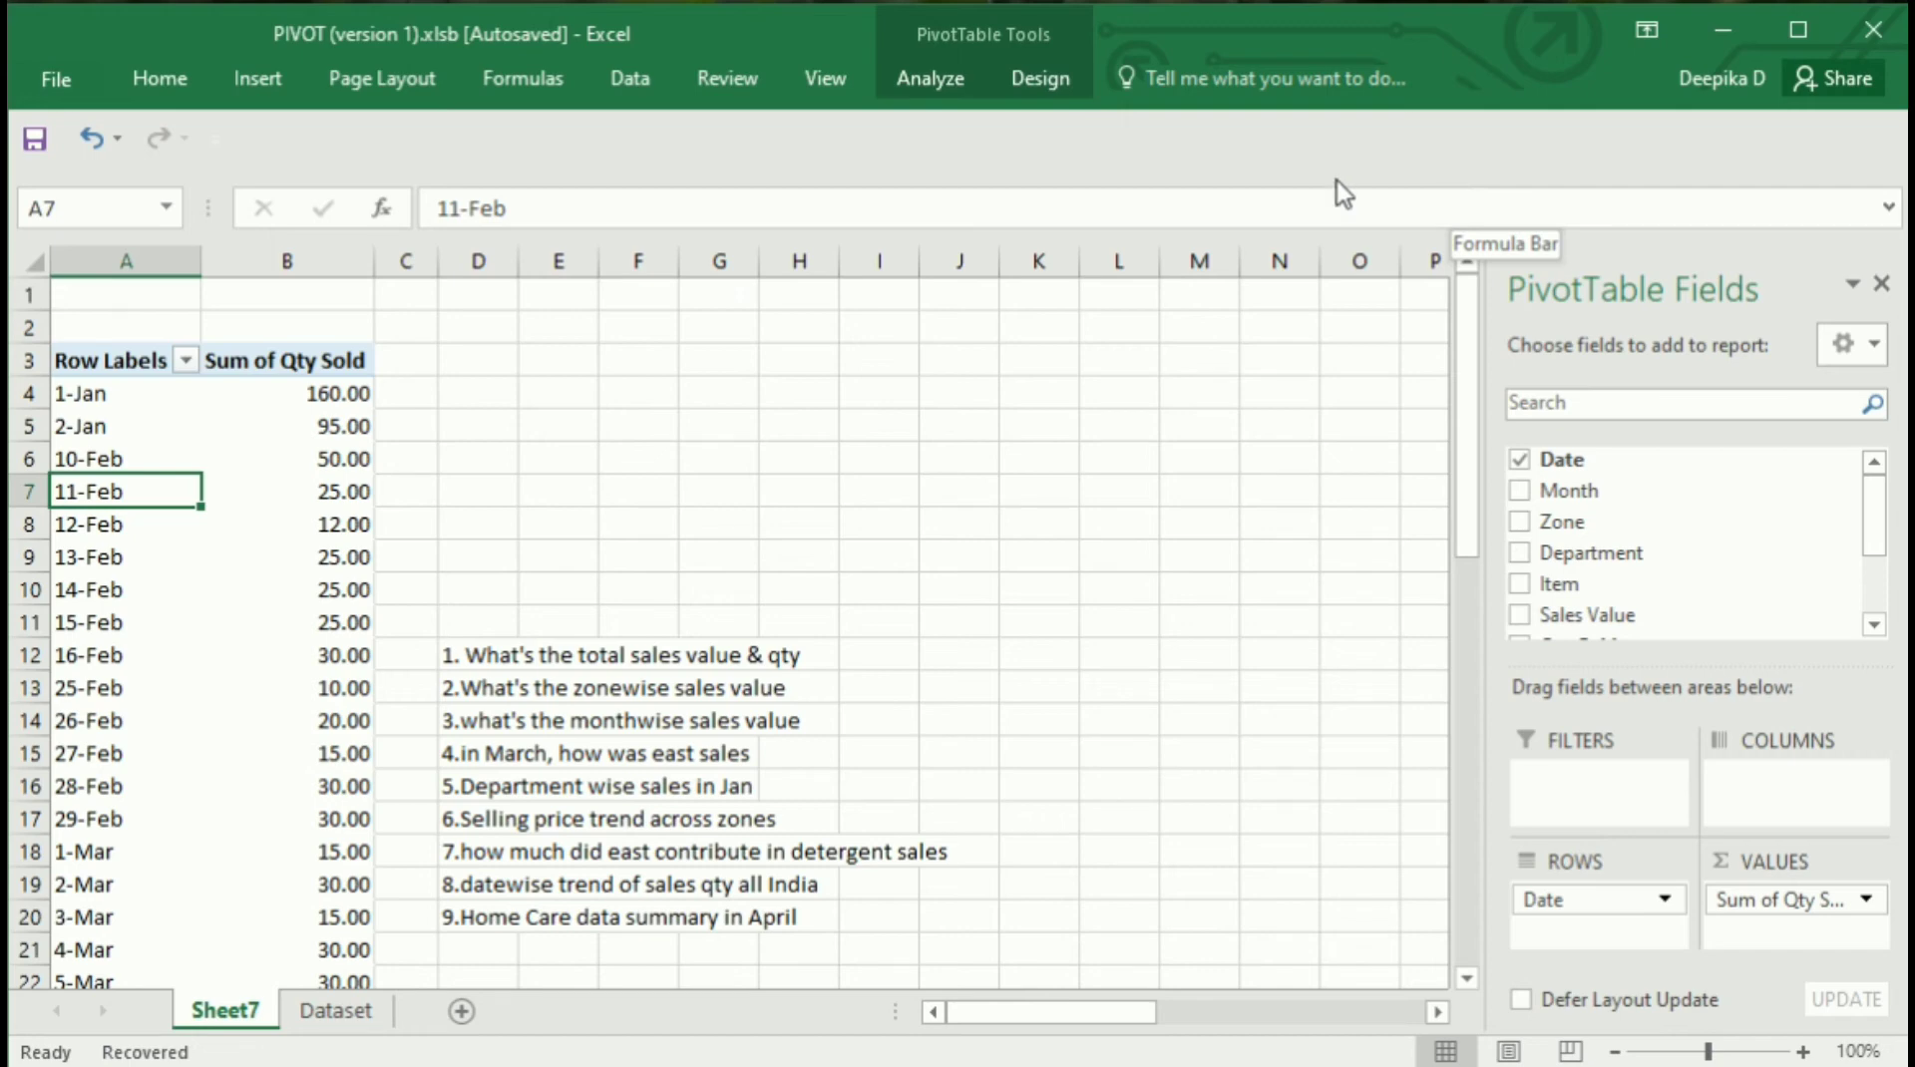
Insert a Line PivotChart of the datewise quantity sold from the pivot table
click(333, 476)
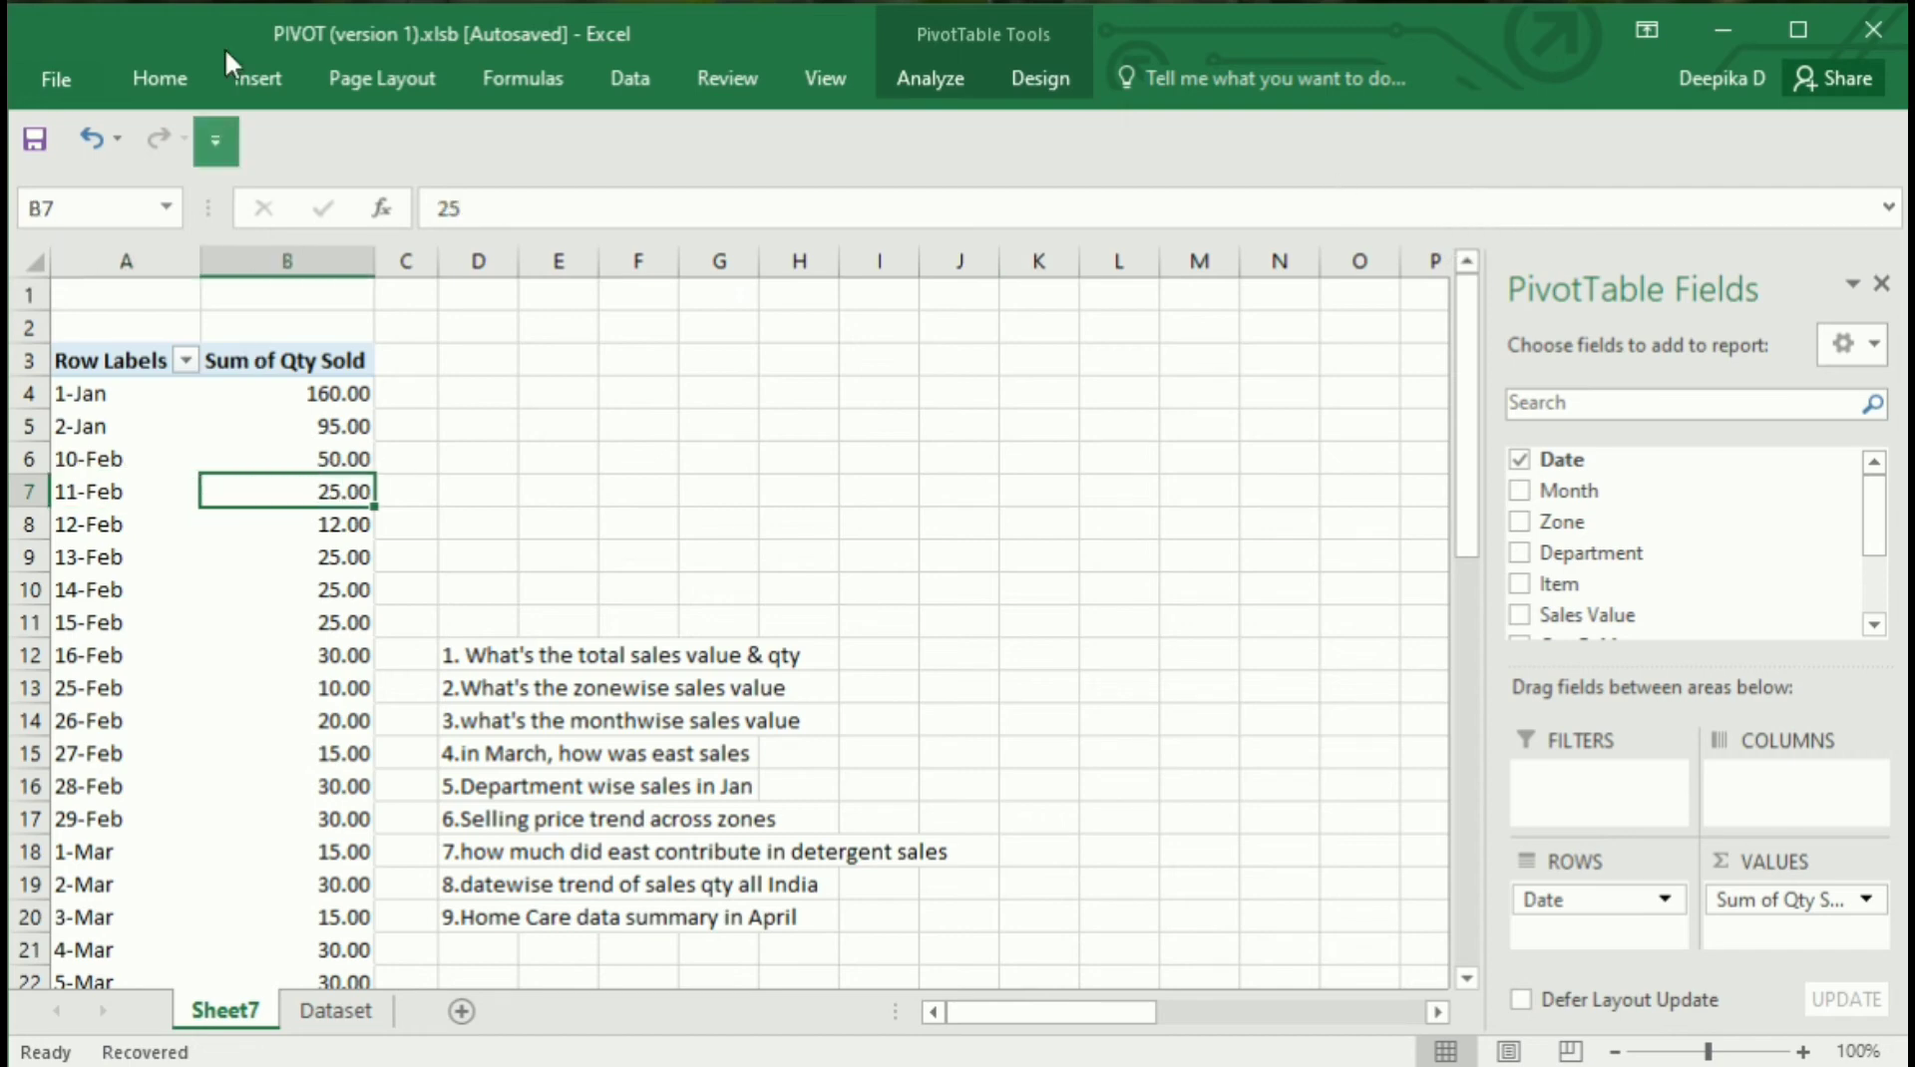
click(269, 77)
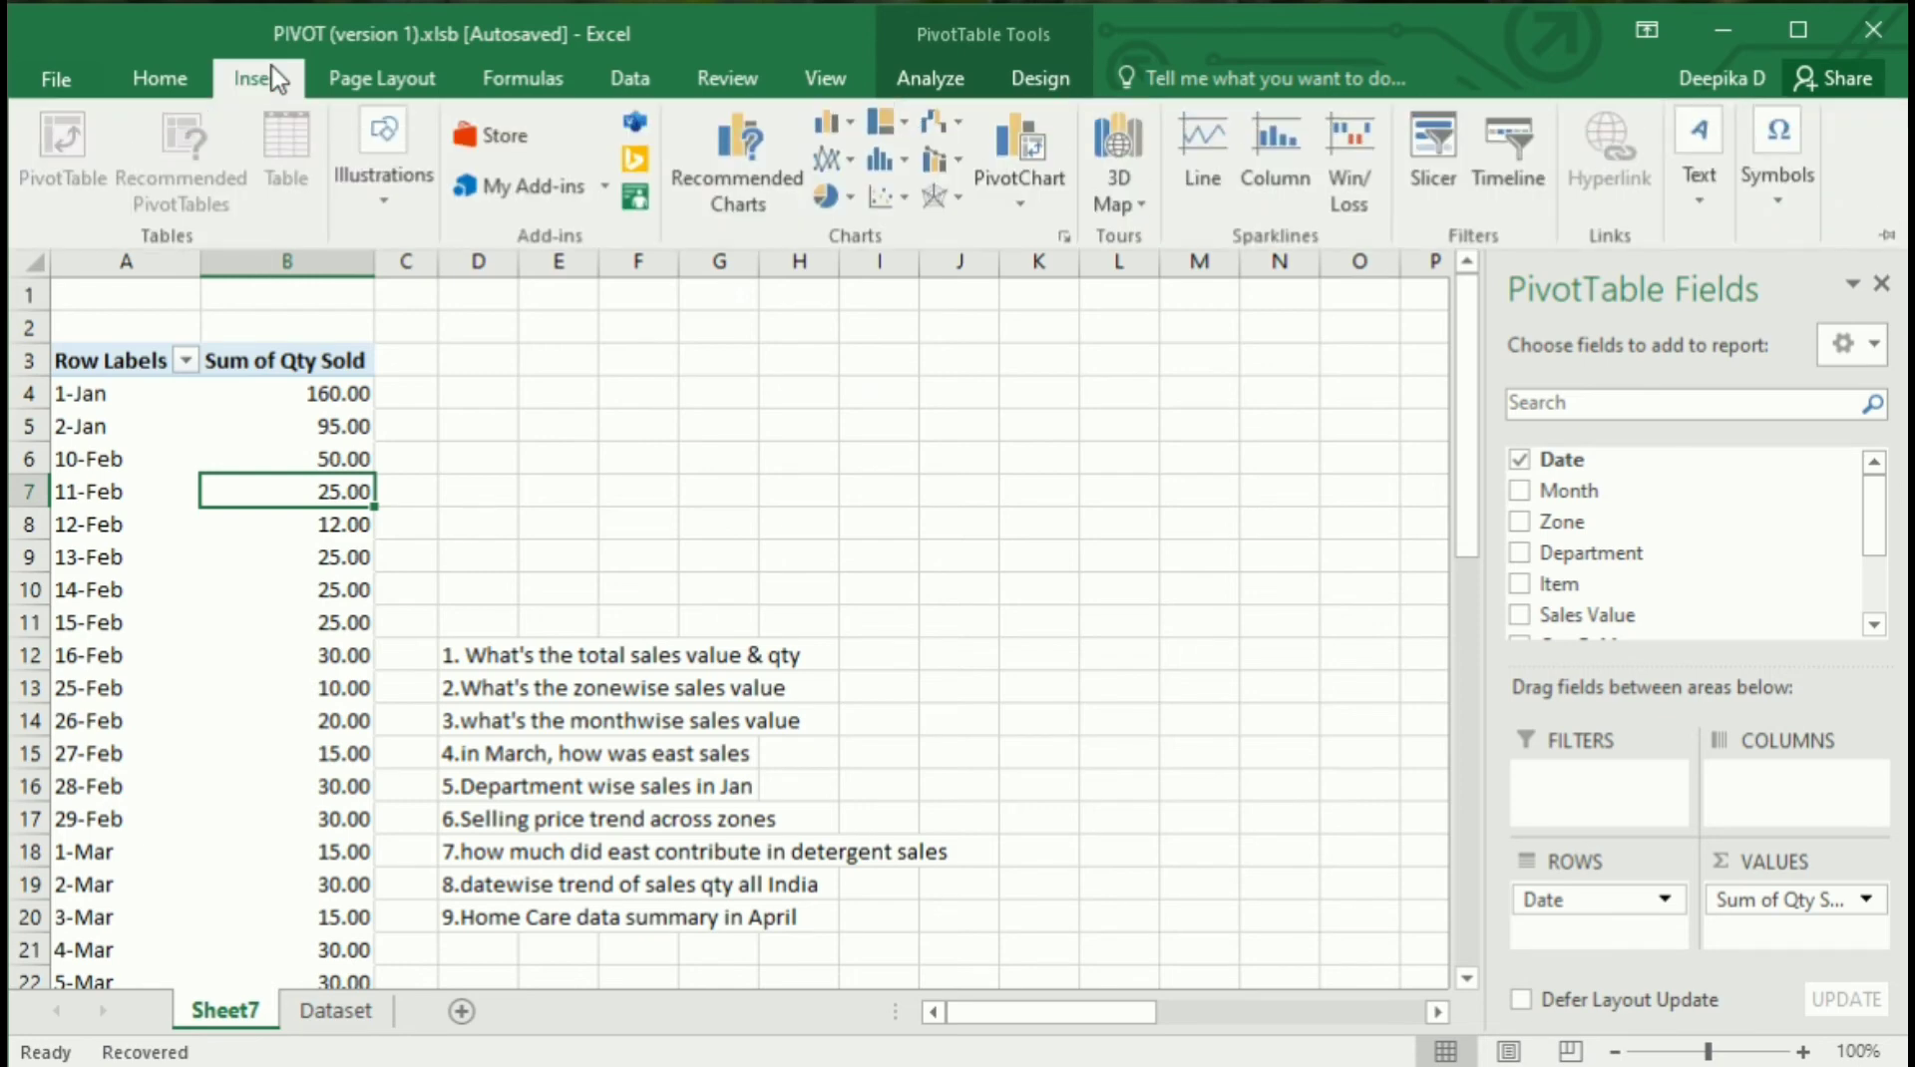
click(1025, 140)
mouse_move(838, 311)
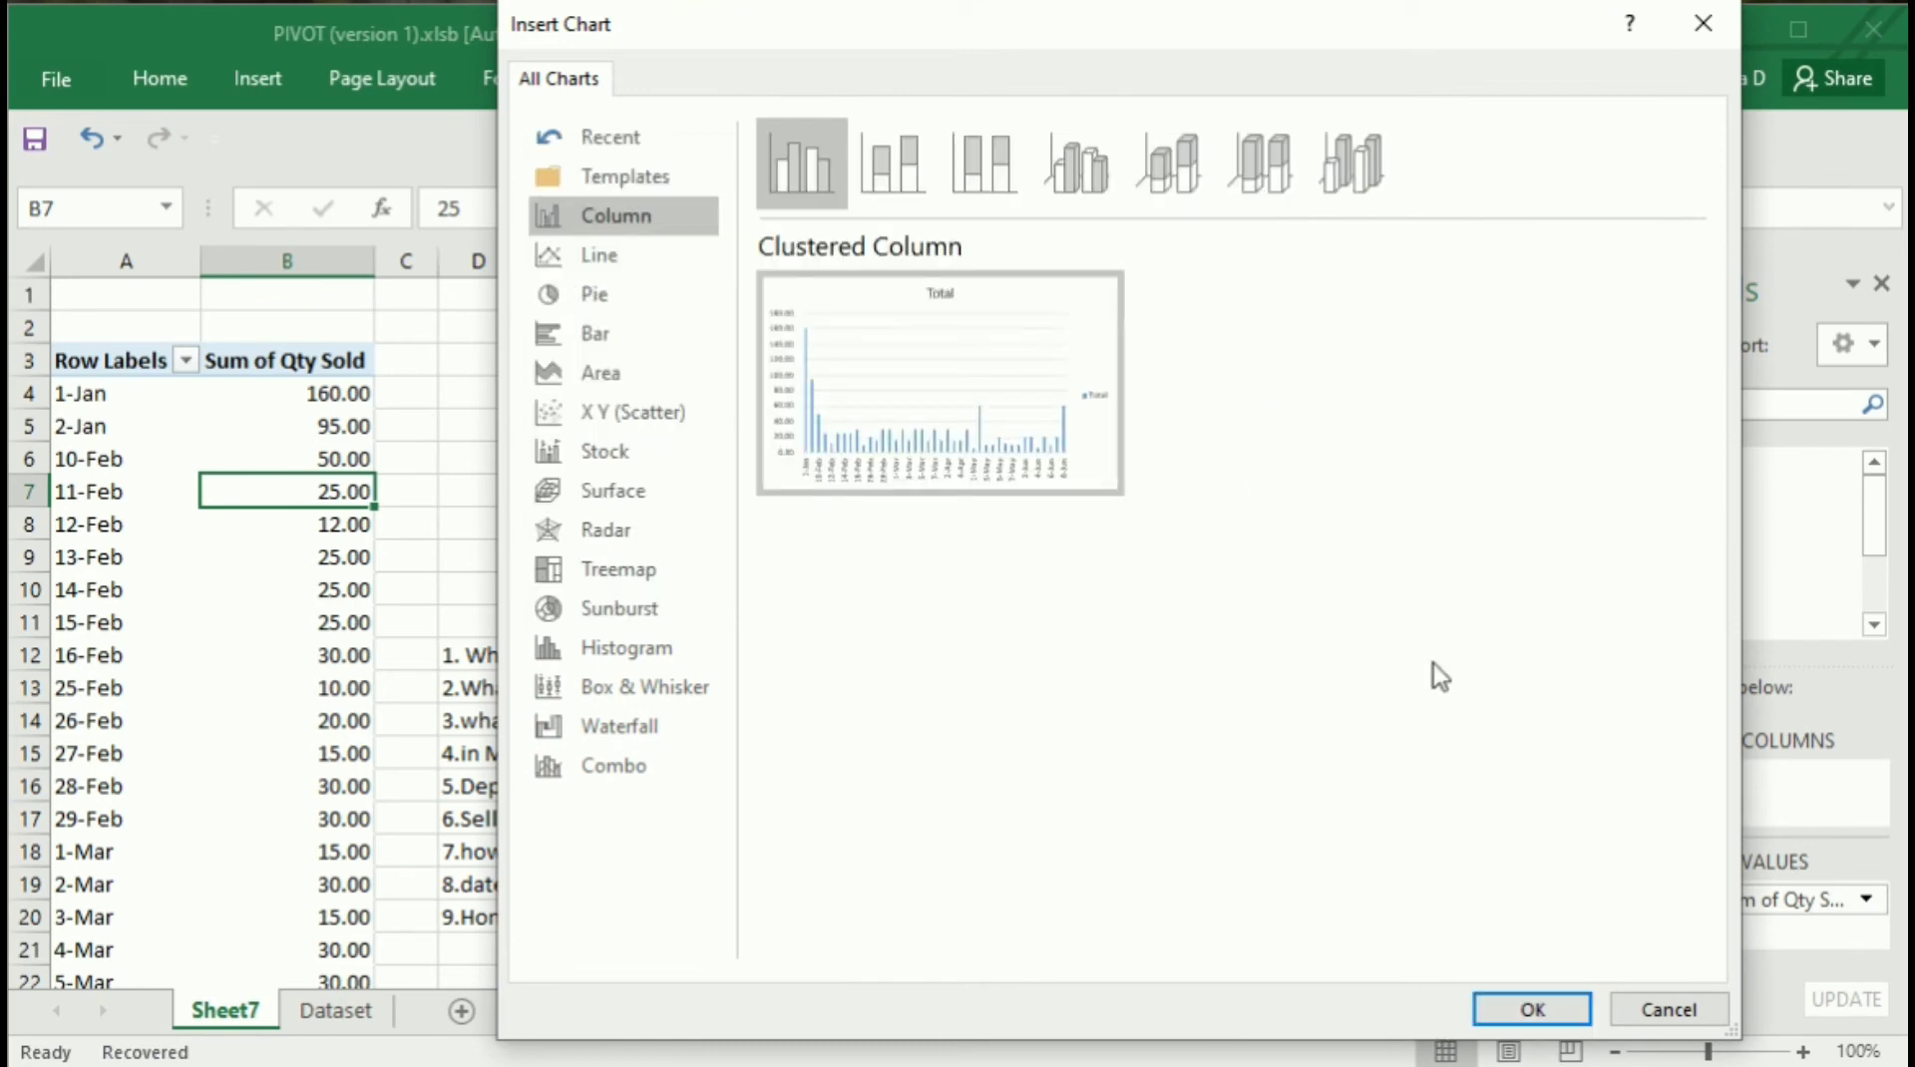
click(666, 275)
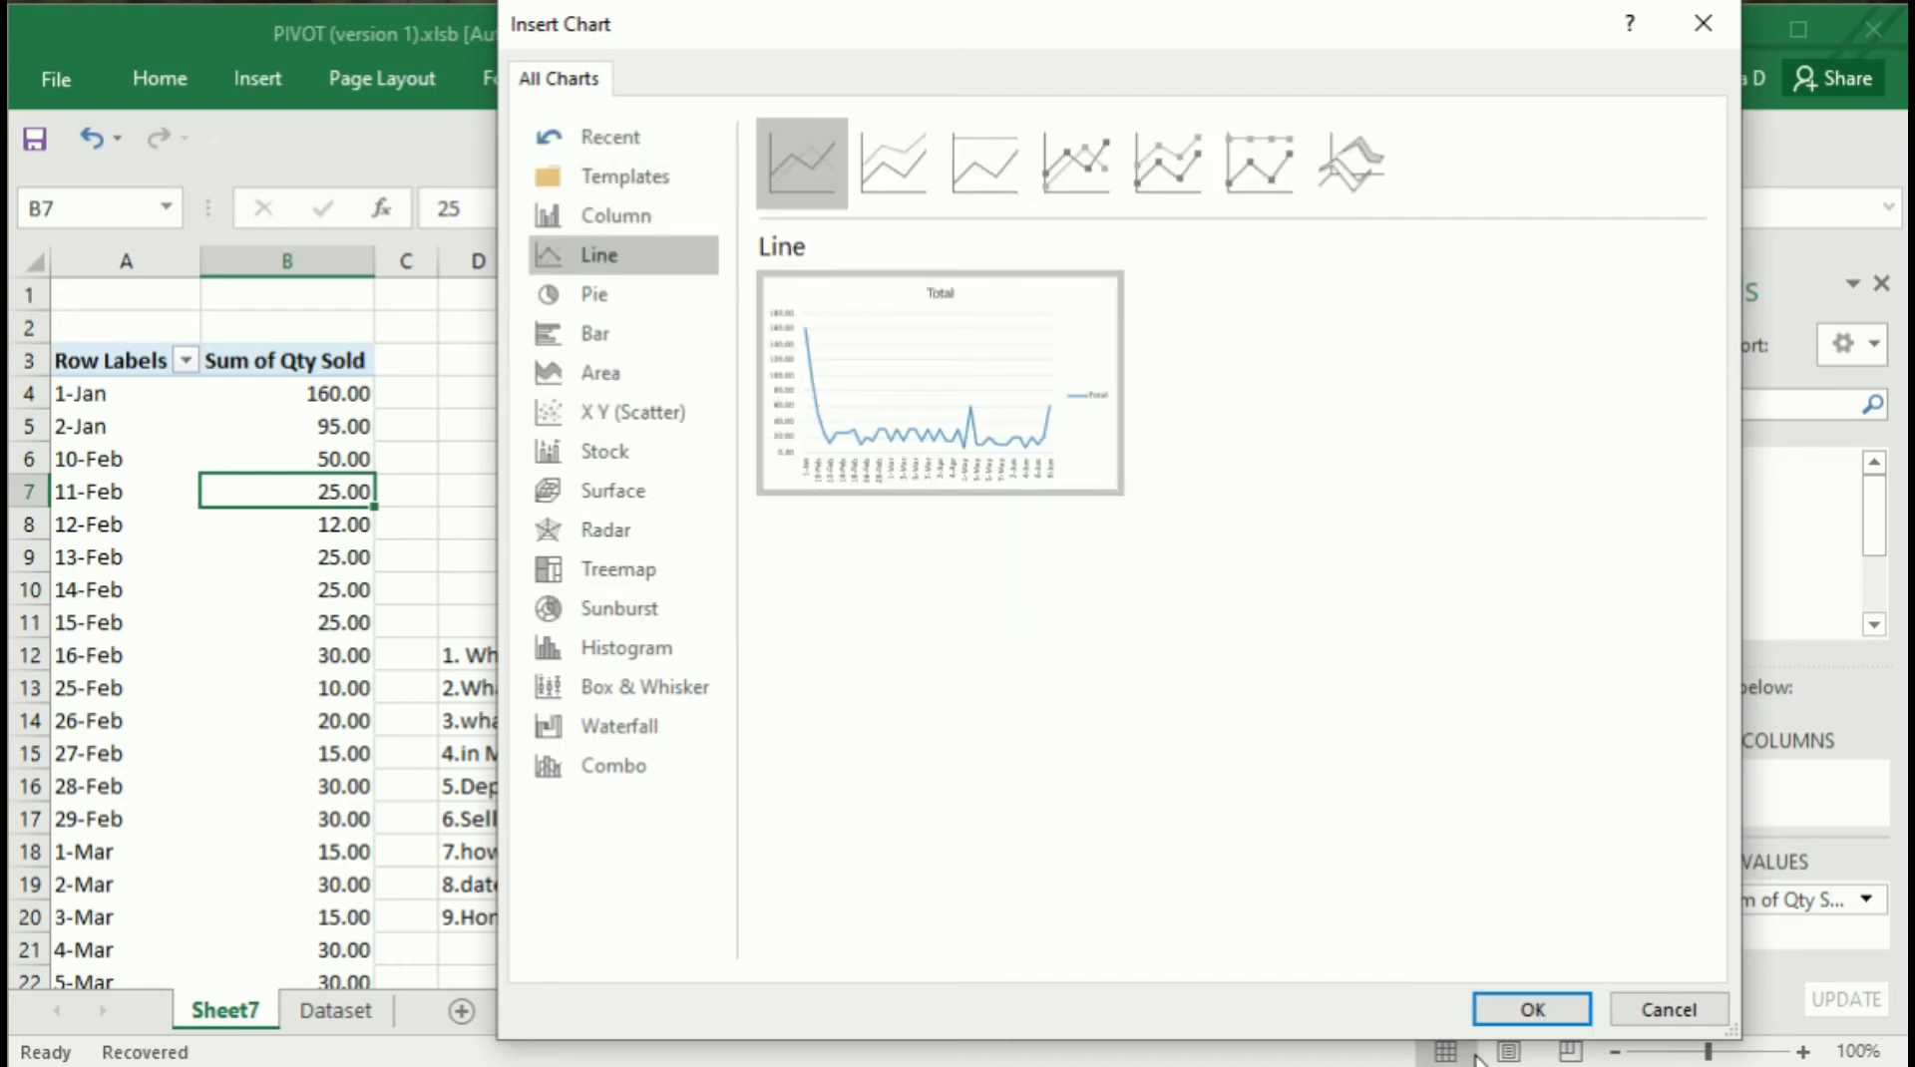
click(1526, 1013)
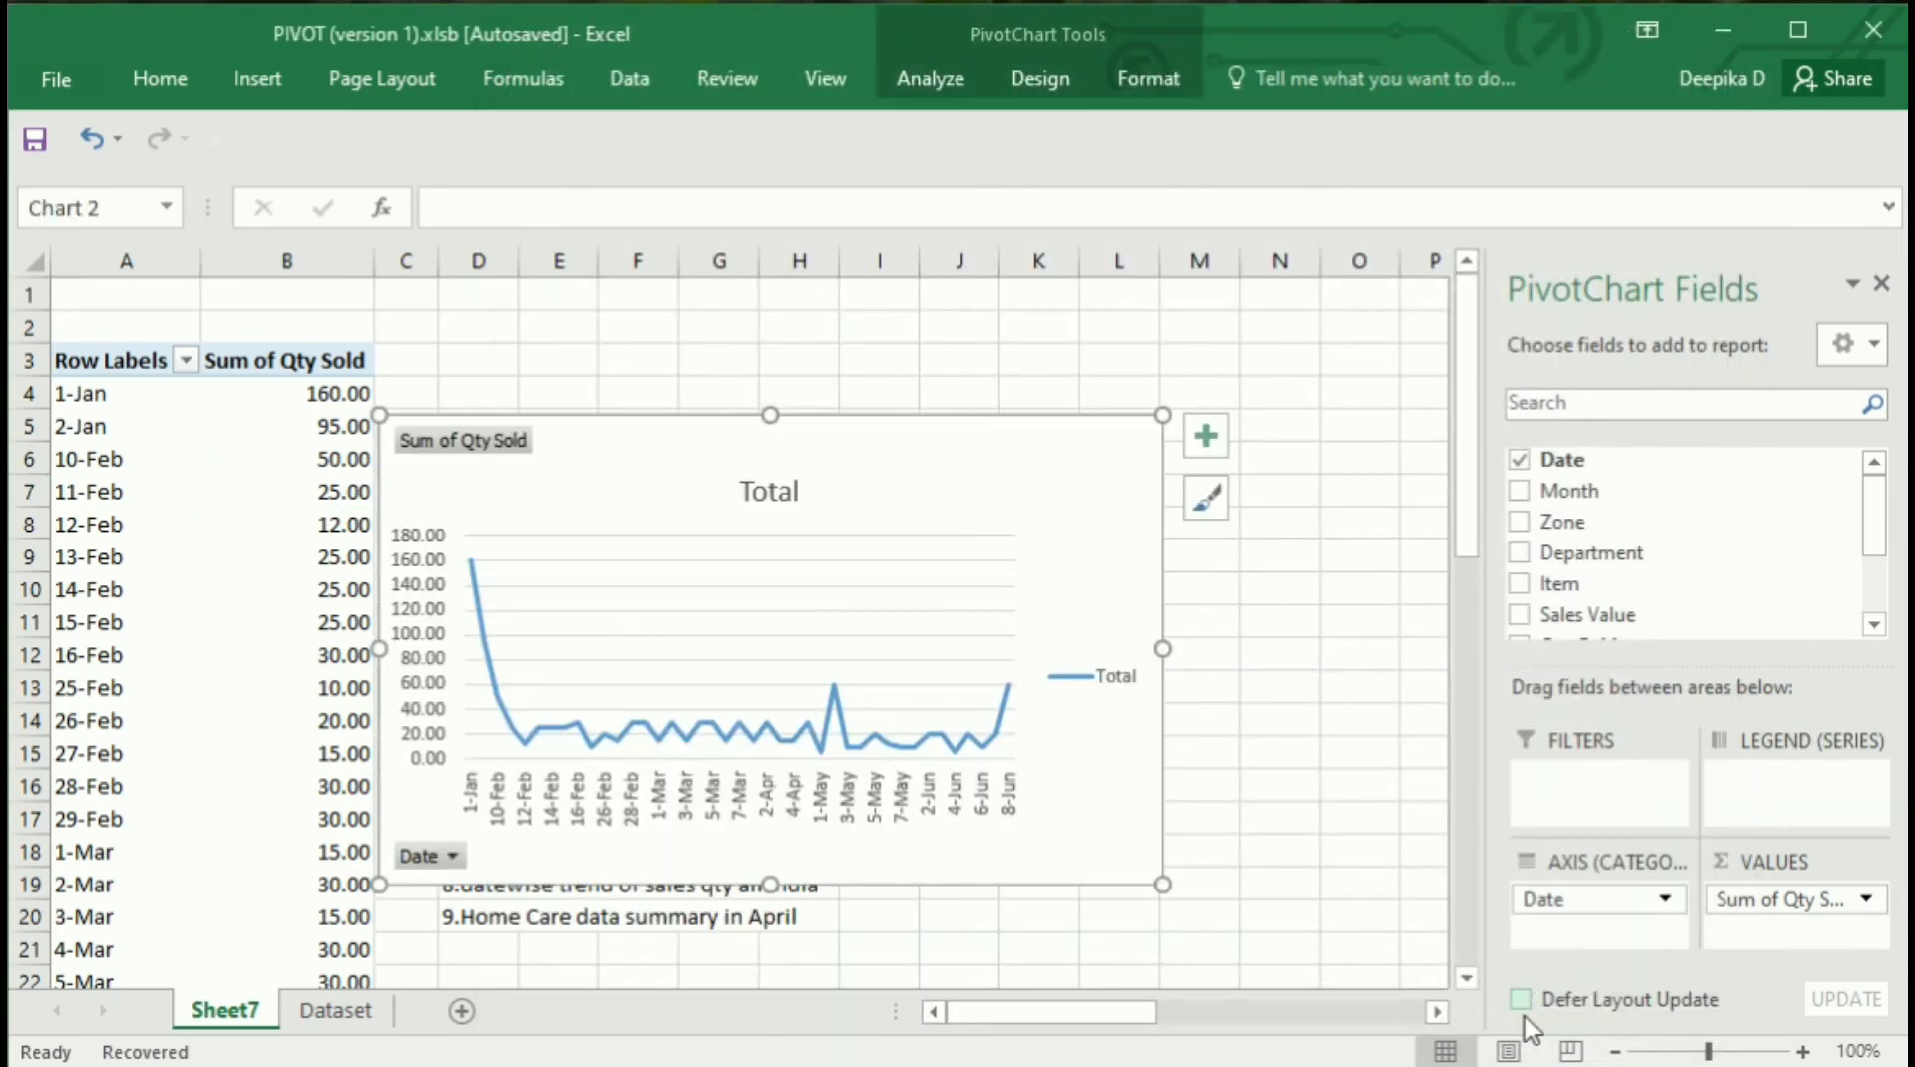
Look through the chart elements, chart styles and design options available for the line PivotChart
click(1213, 447)
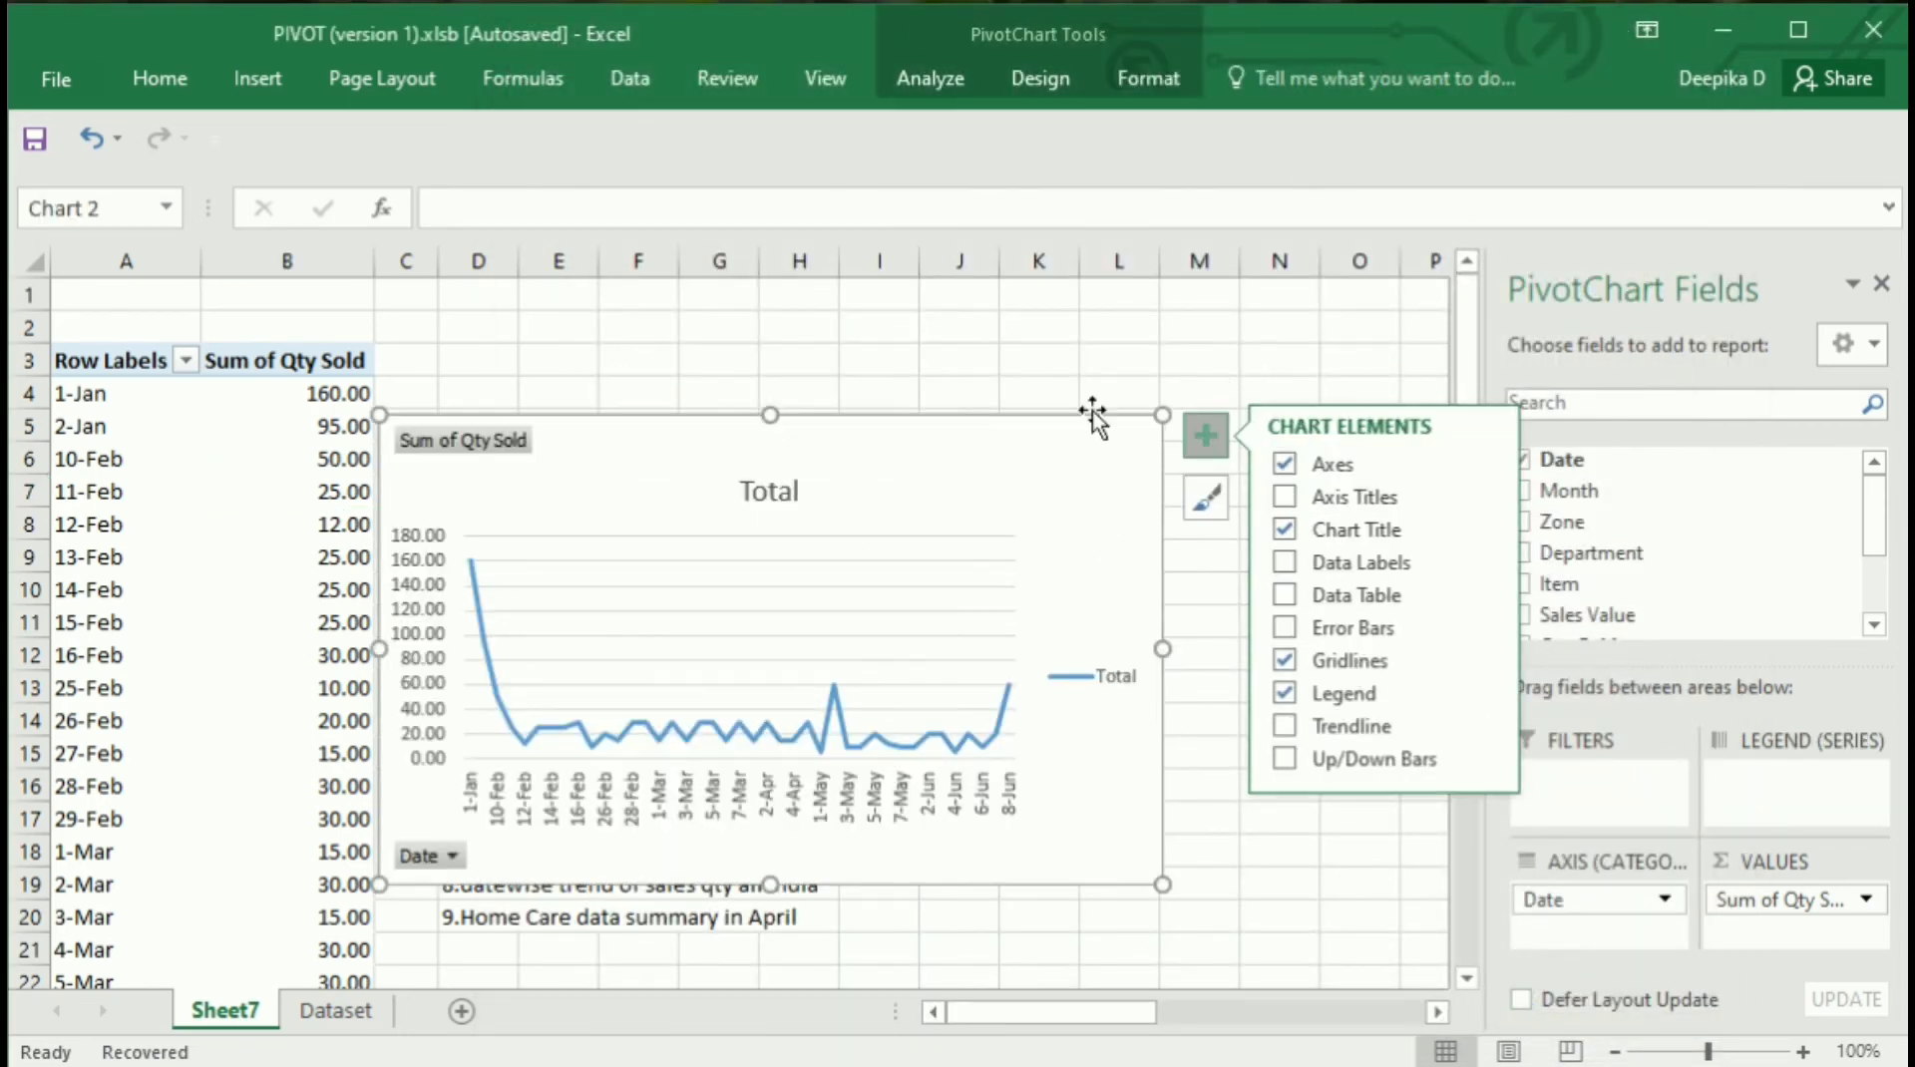
click(1211, 504)
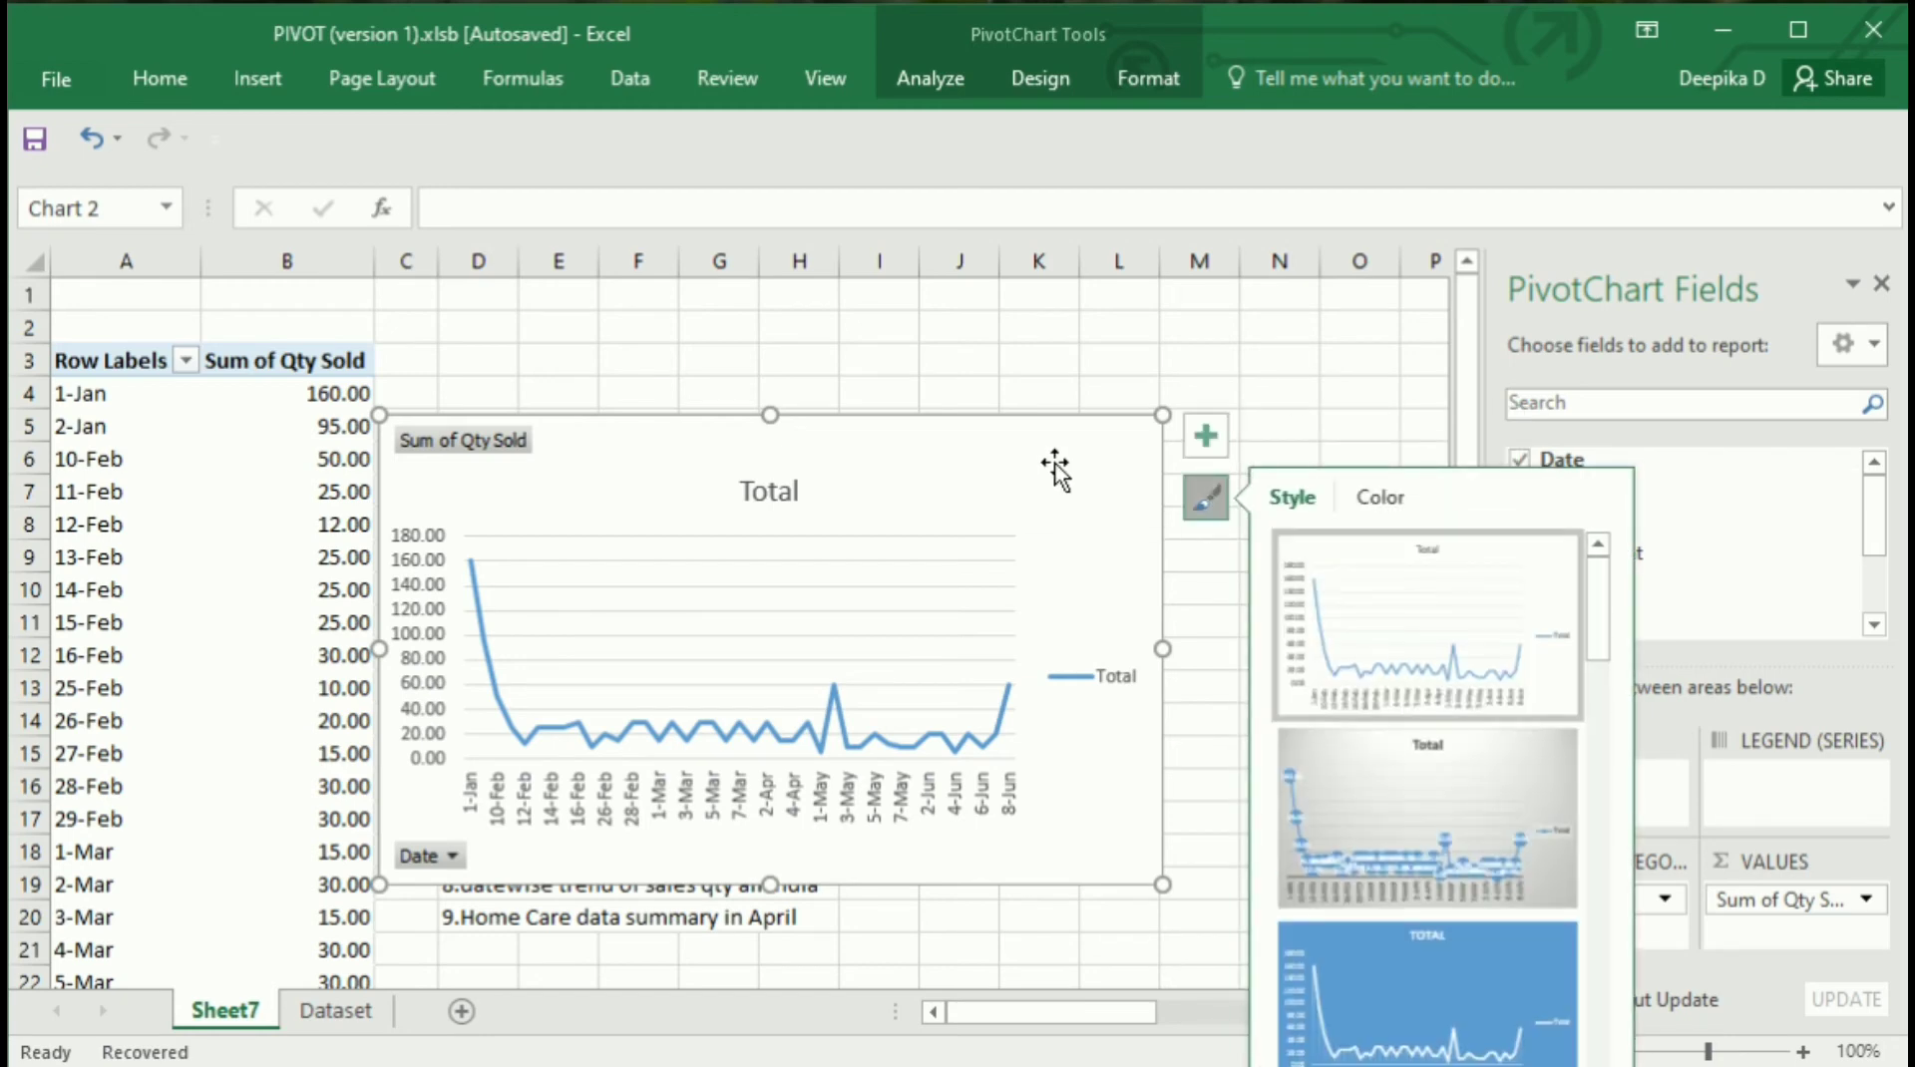
click(1037, 69)
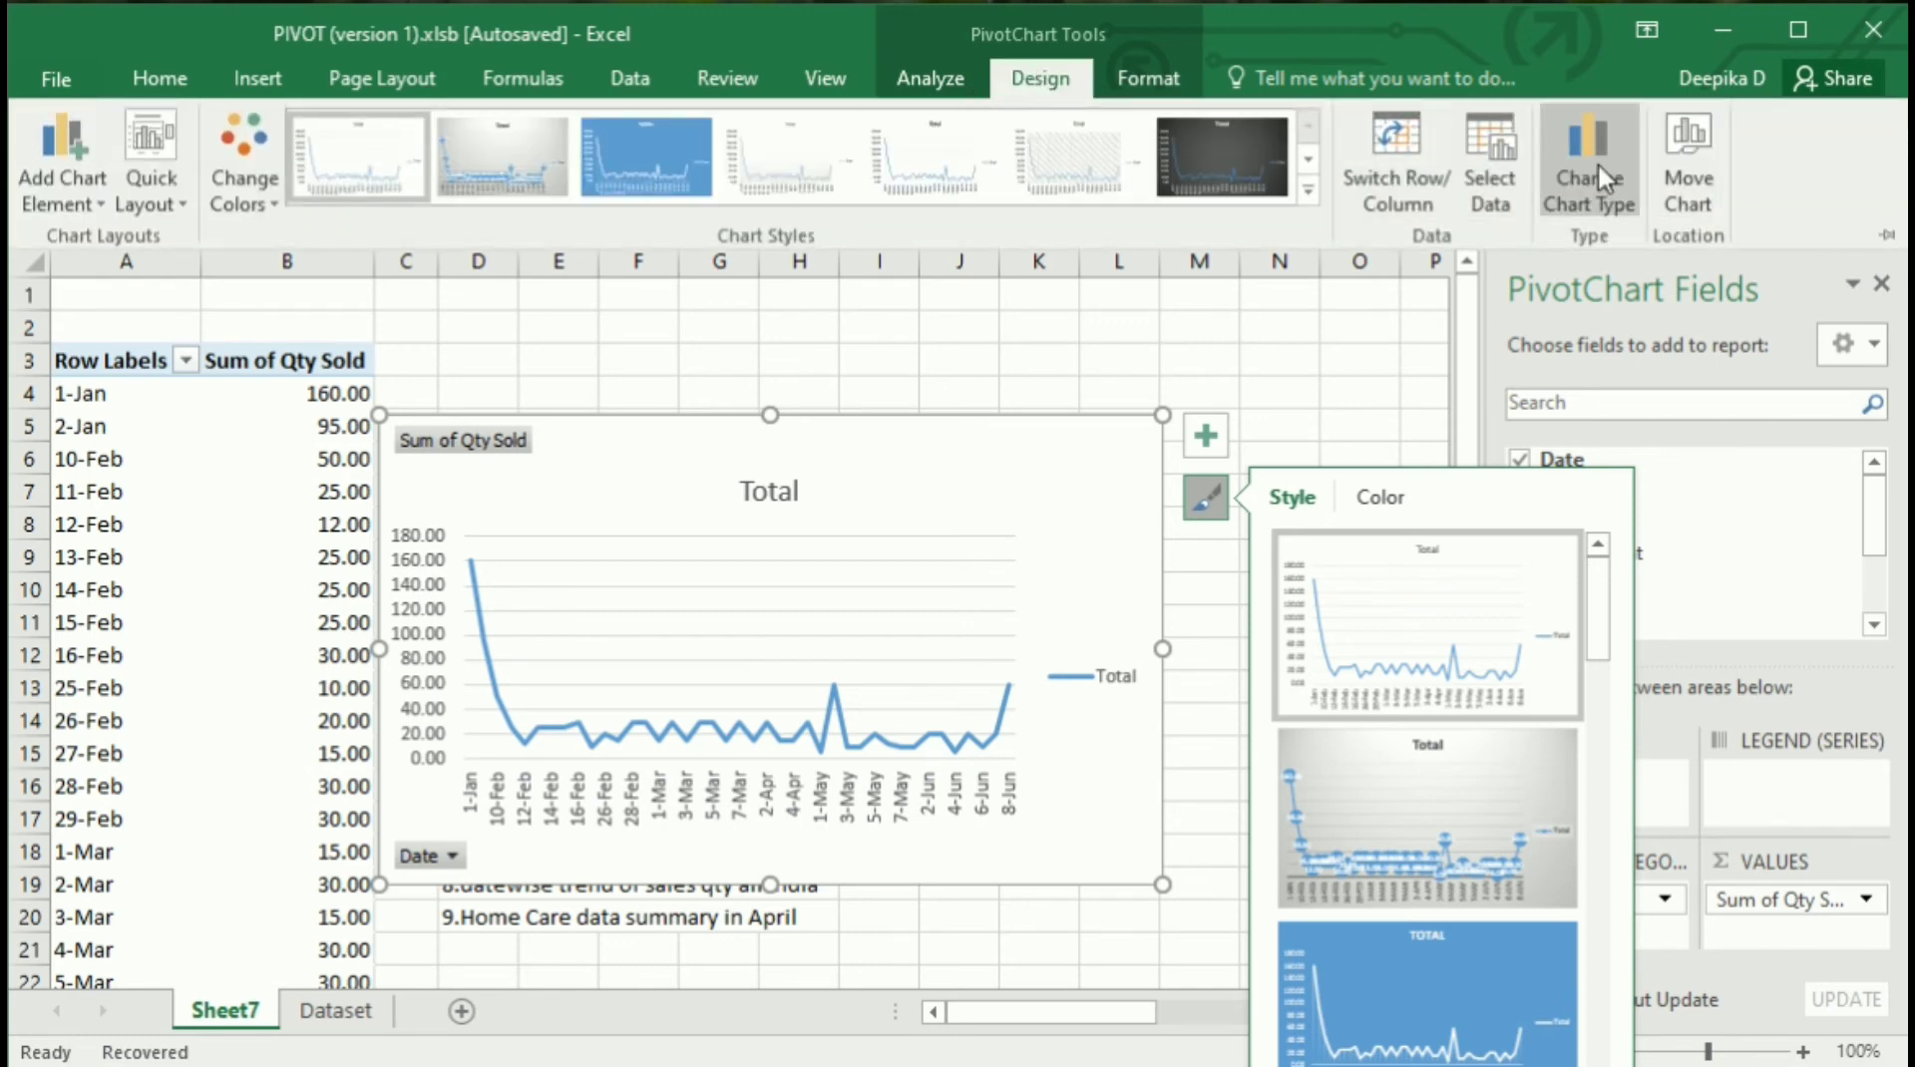
click(1414, 164)
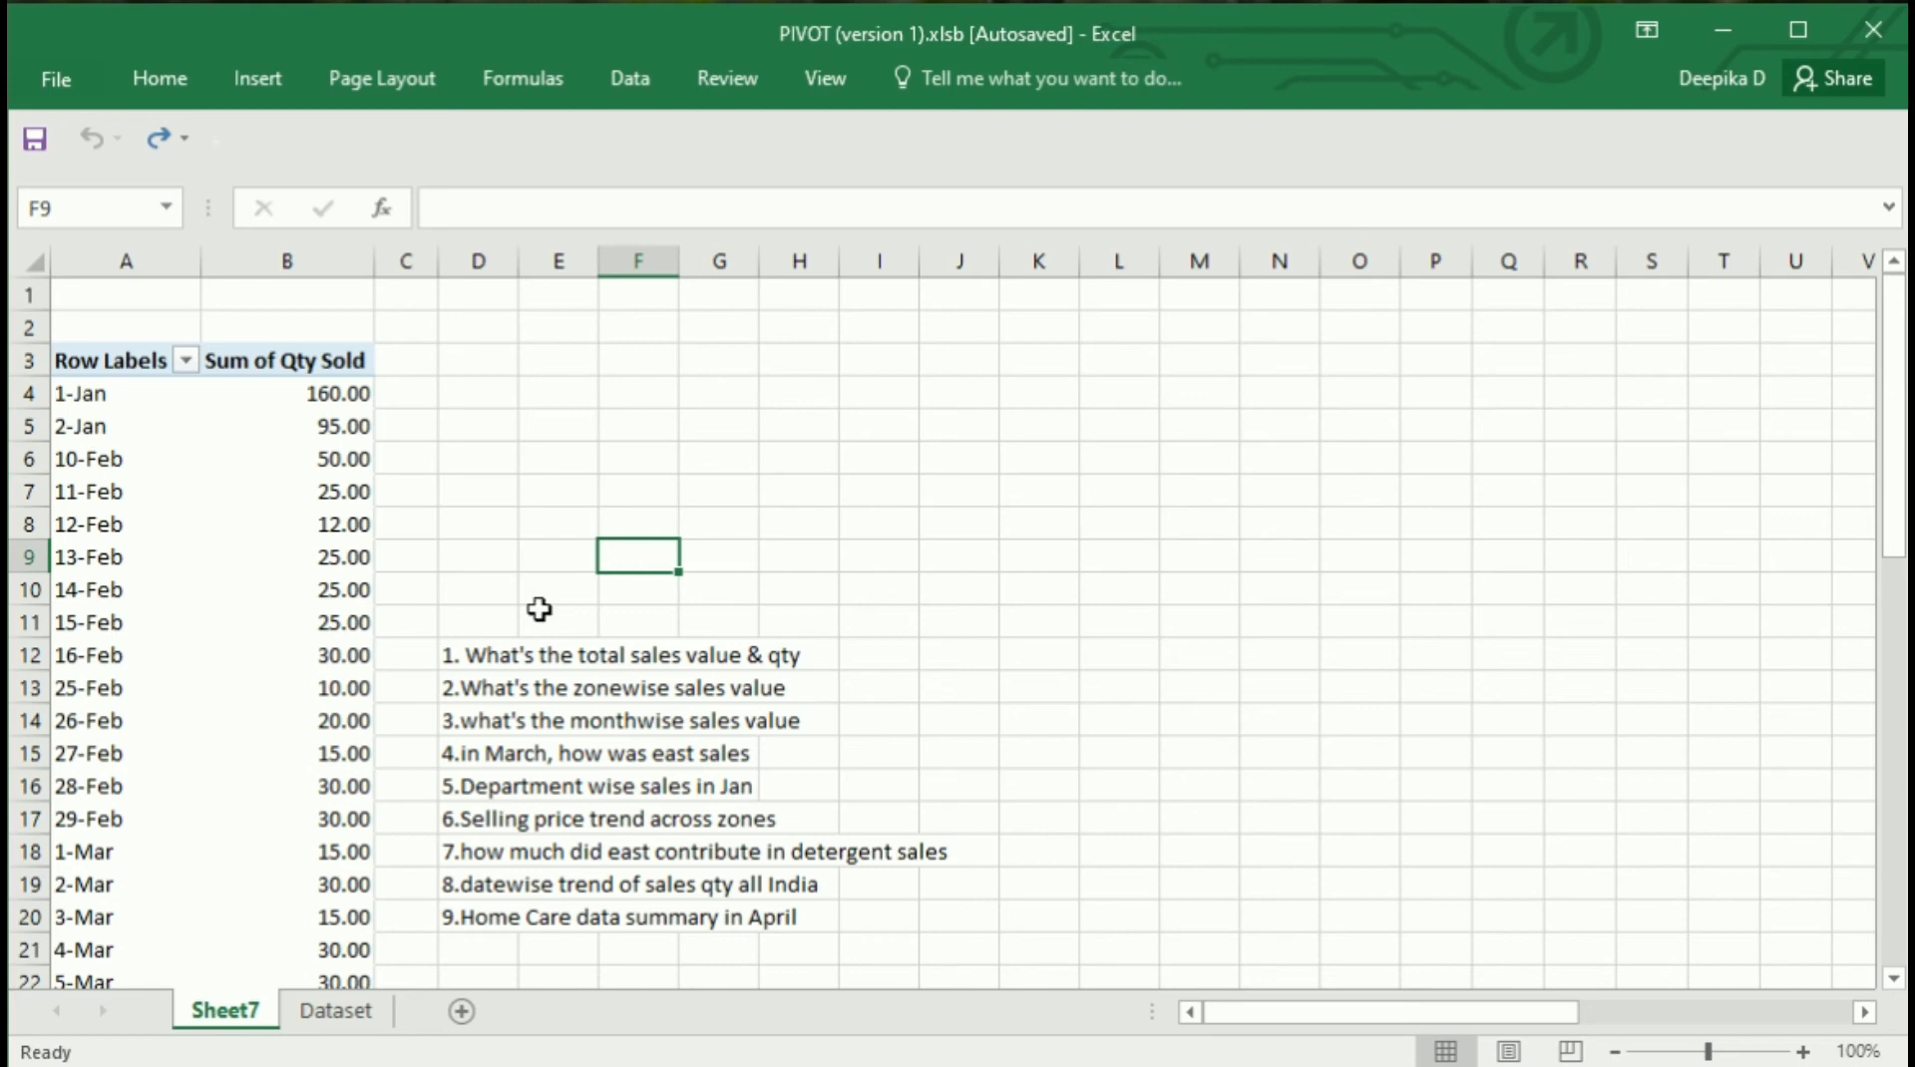
Replace Date with Month as the pivot's row field and add Department as a report filter
click(286, 778)
drag(1616, 890, 1111, 727)
drag(1882, 583, 1872, 518)
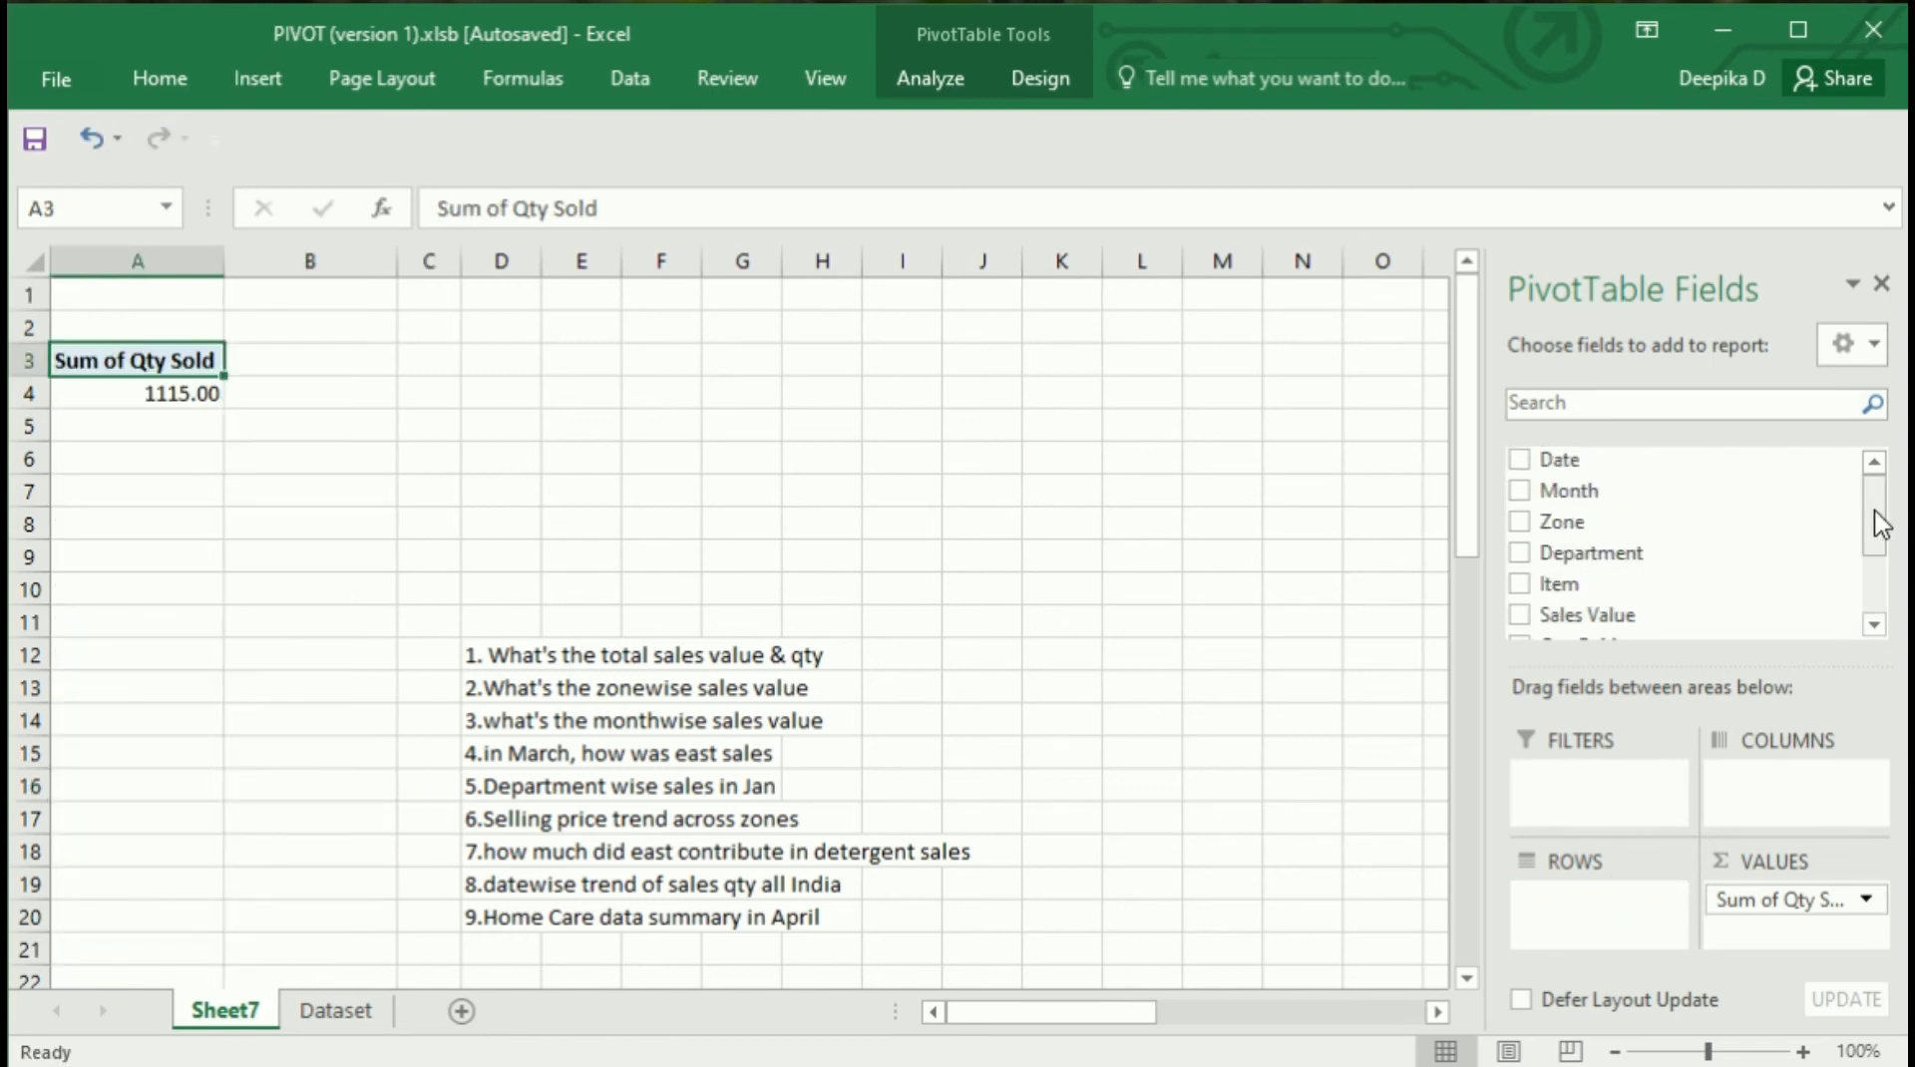
drag(1616, 556, 1605, 811)
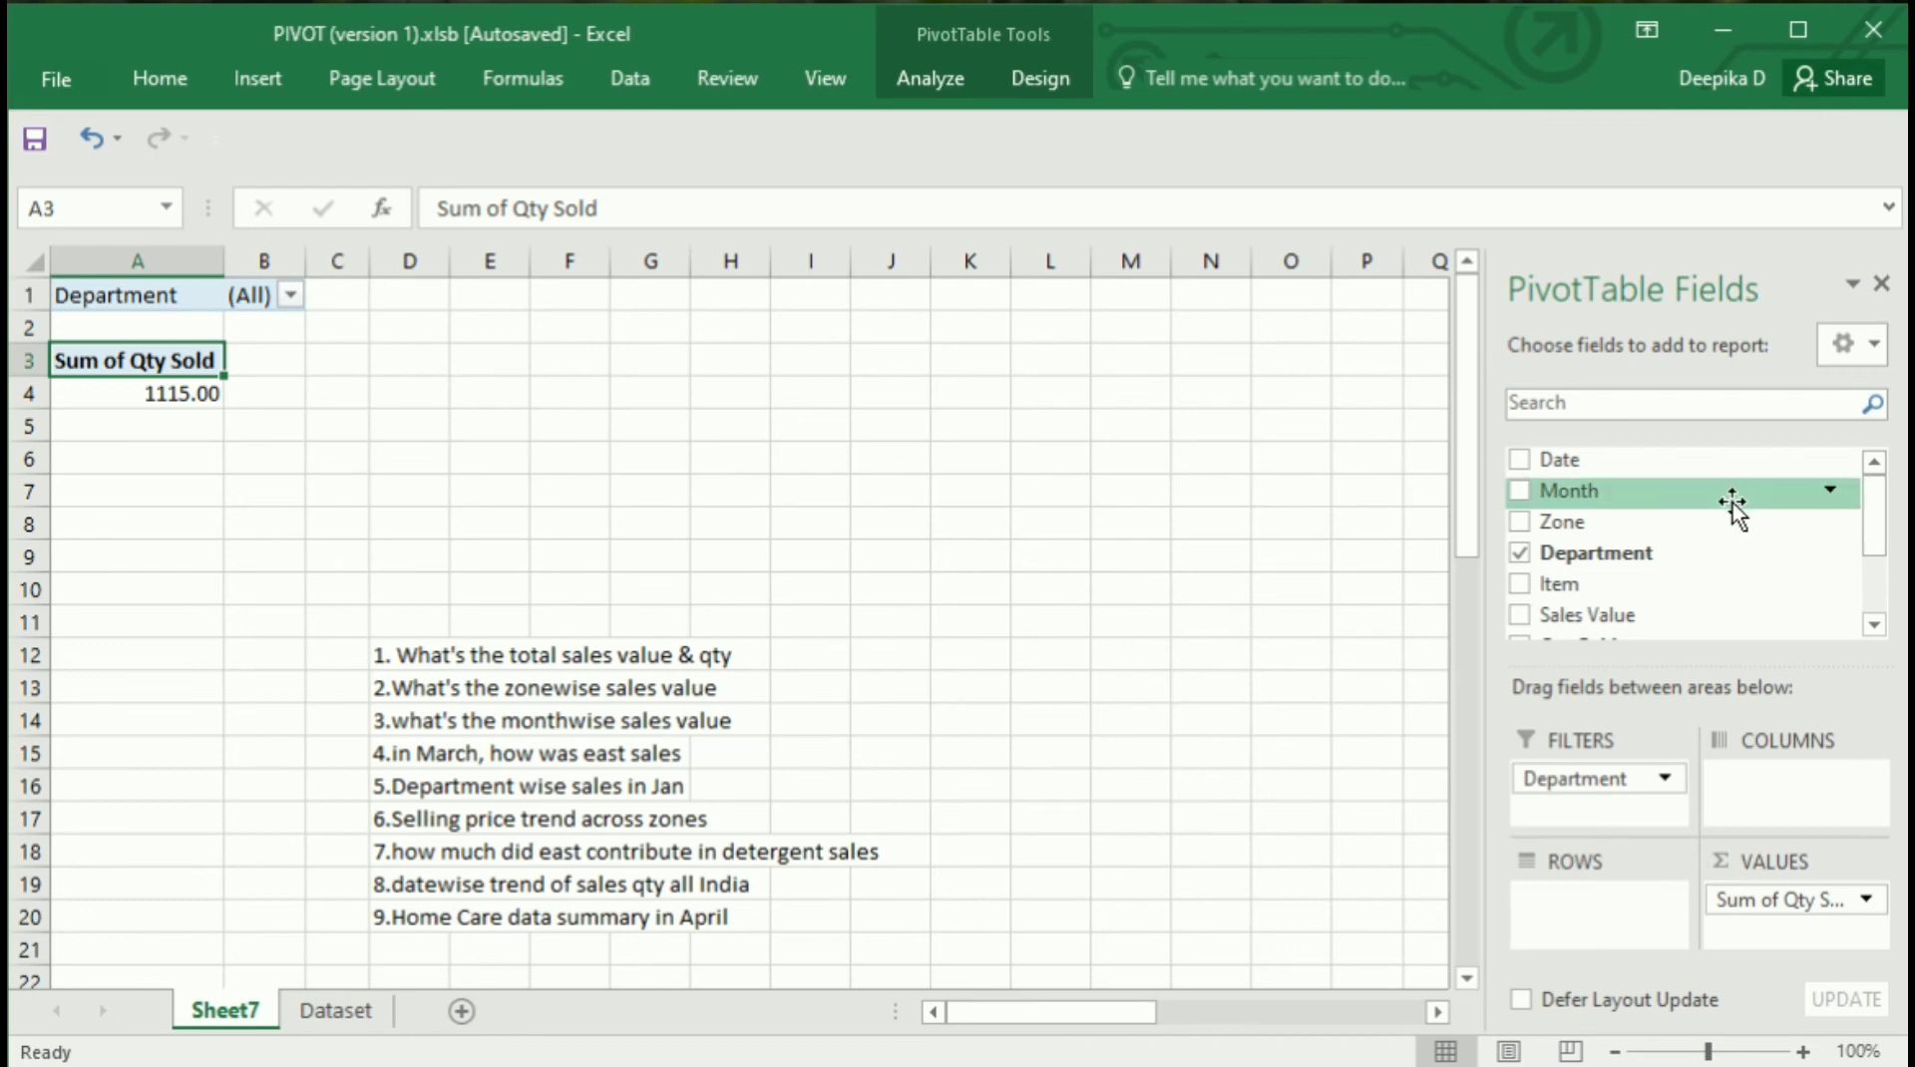
drag(1732, 503, 1637, 912)
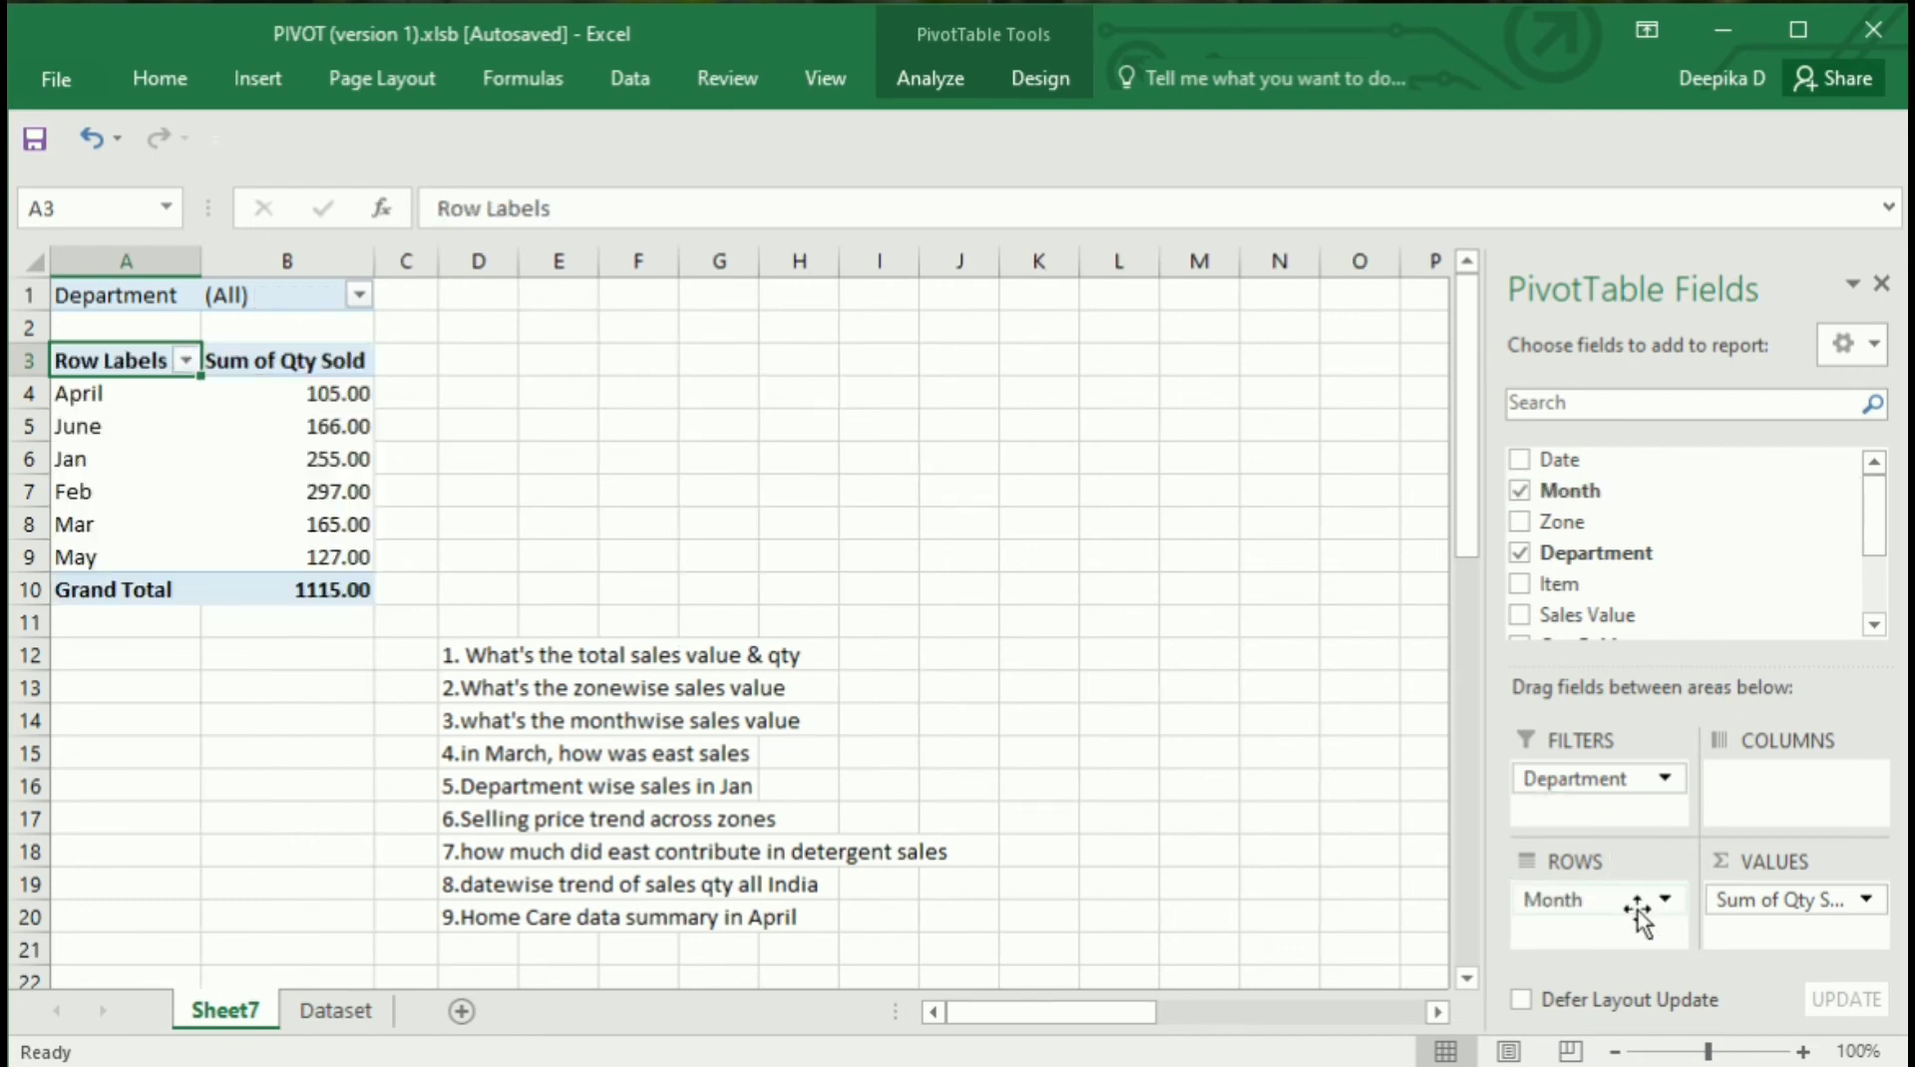
Limit the pivot's Department report filter to Home Care
click(359, 295)
click(27, 658)
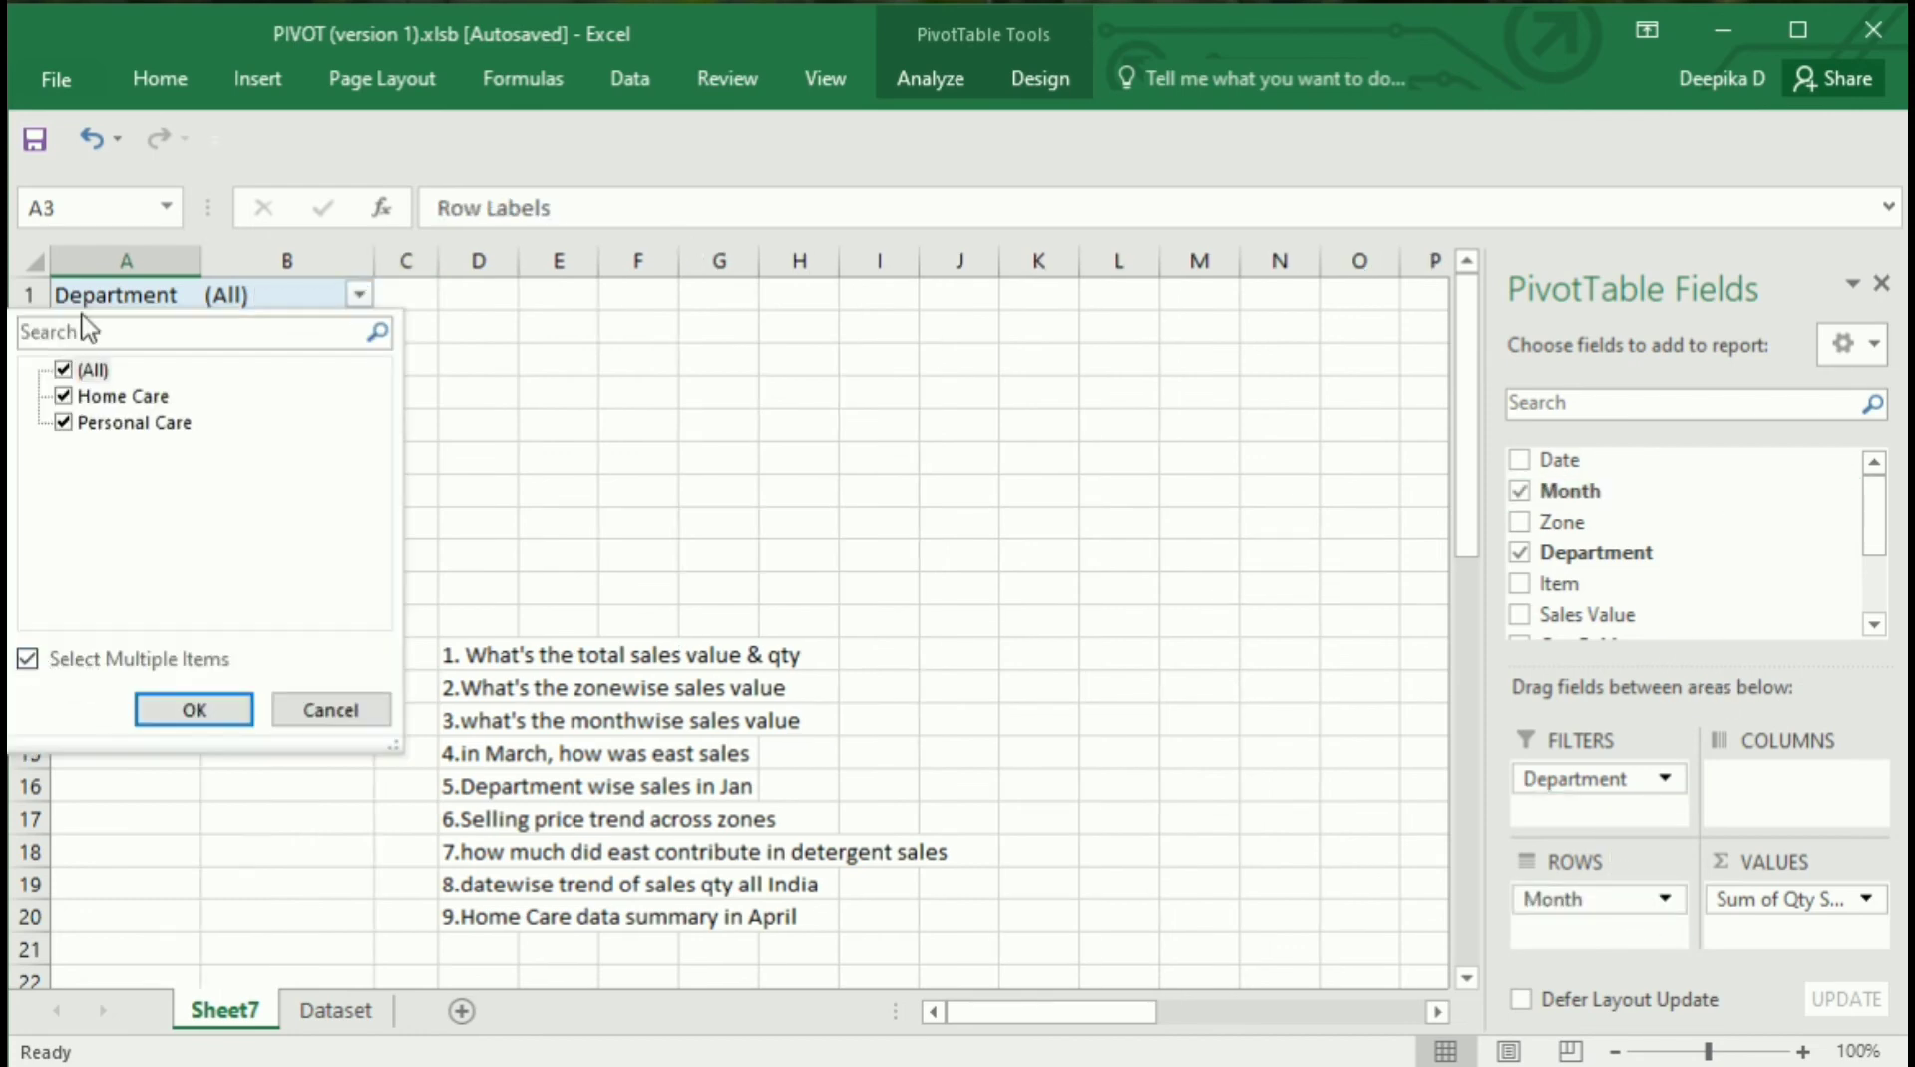
click(63, 370)
click(63, 396)
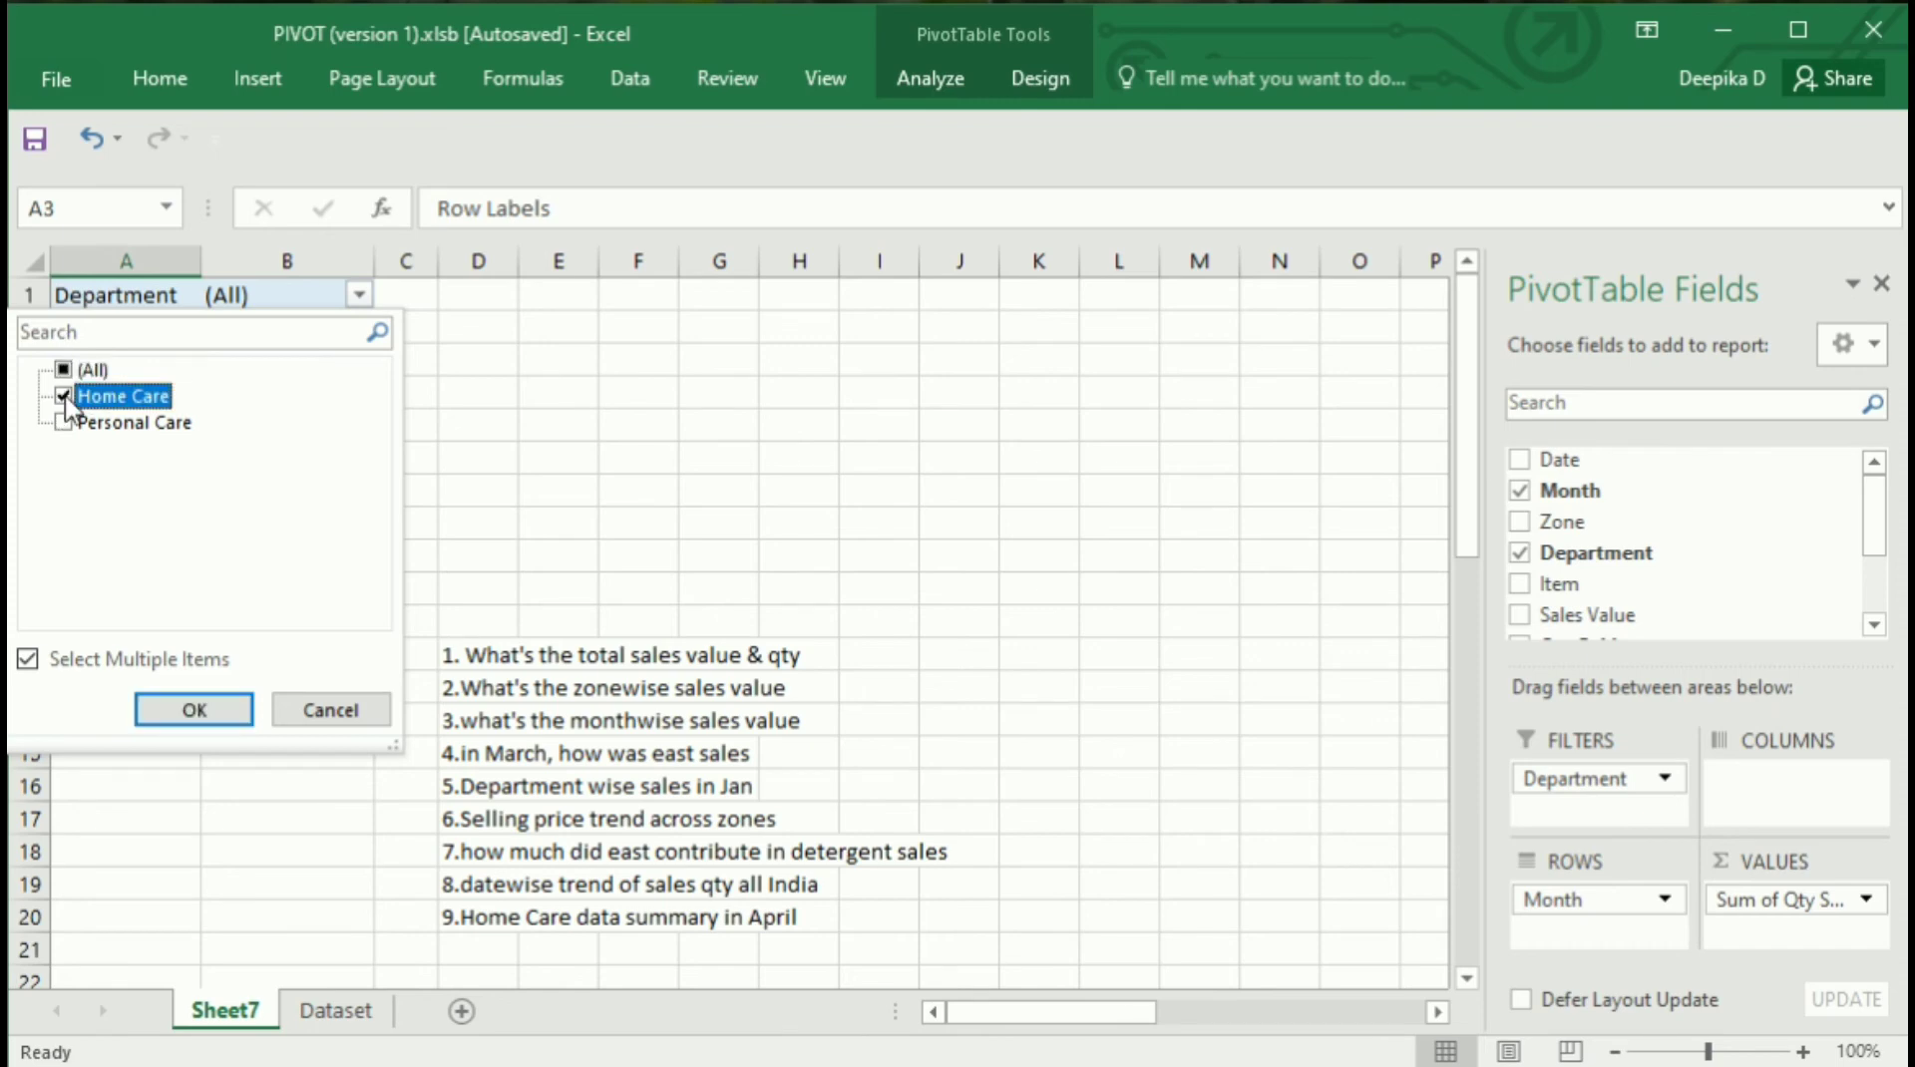
key(Return)
Filter the pivot's Month row labels to show only April
click(186, 360)
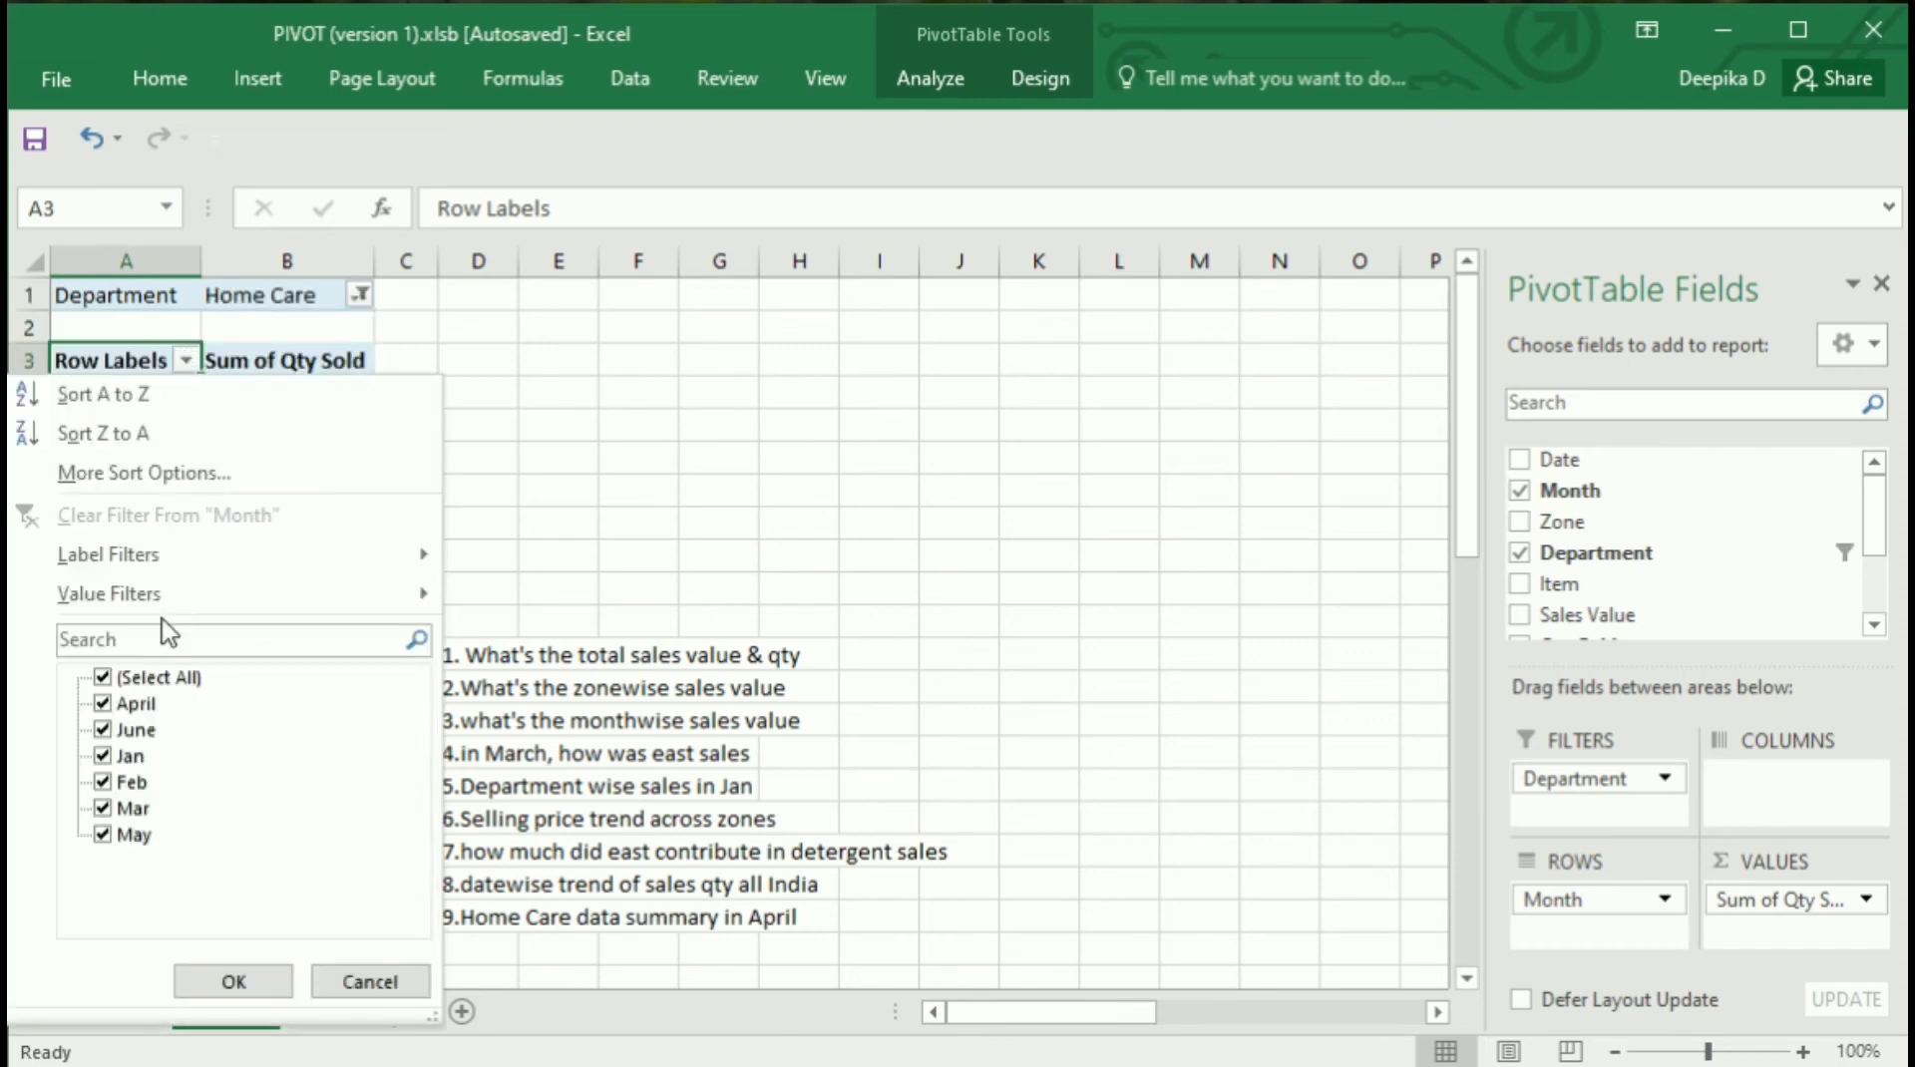
click(101, 677)
click(103, 704)
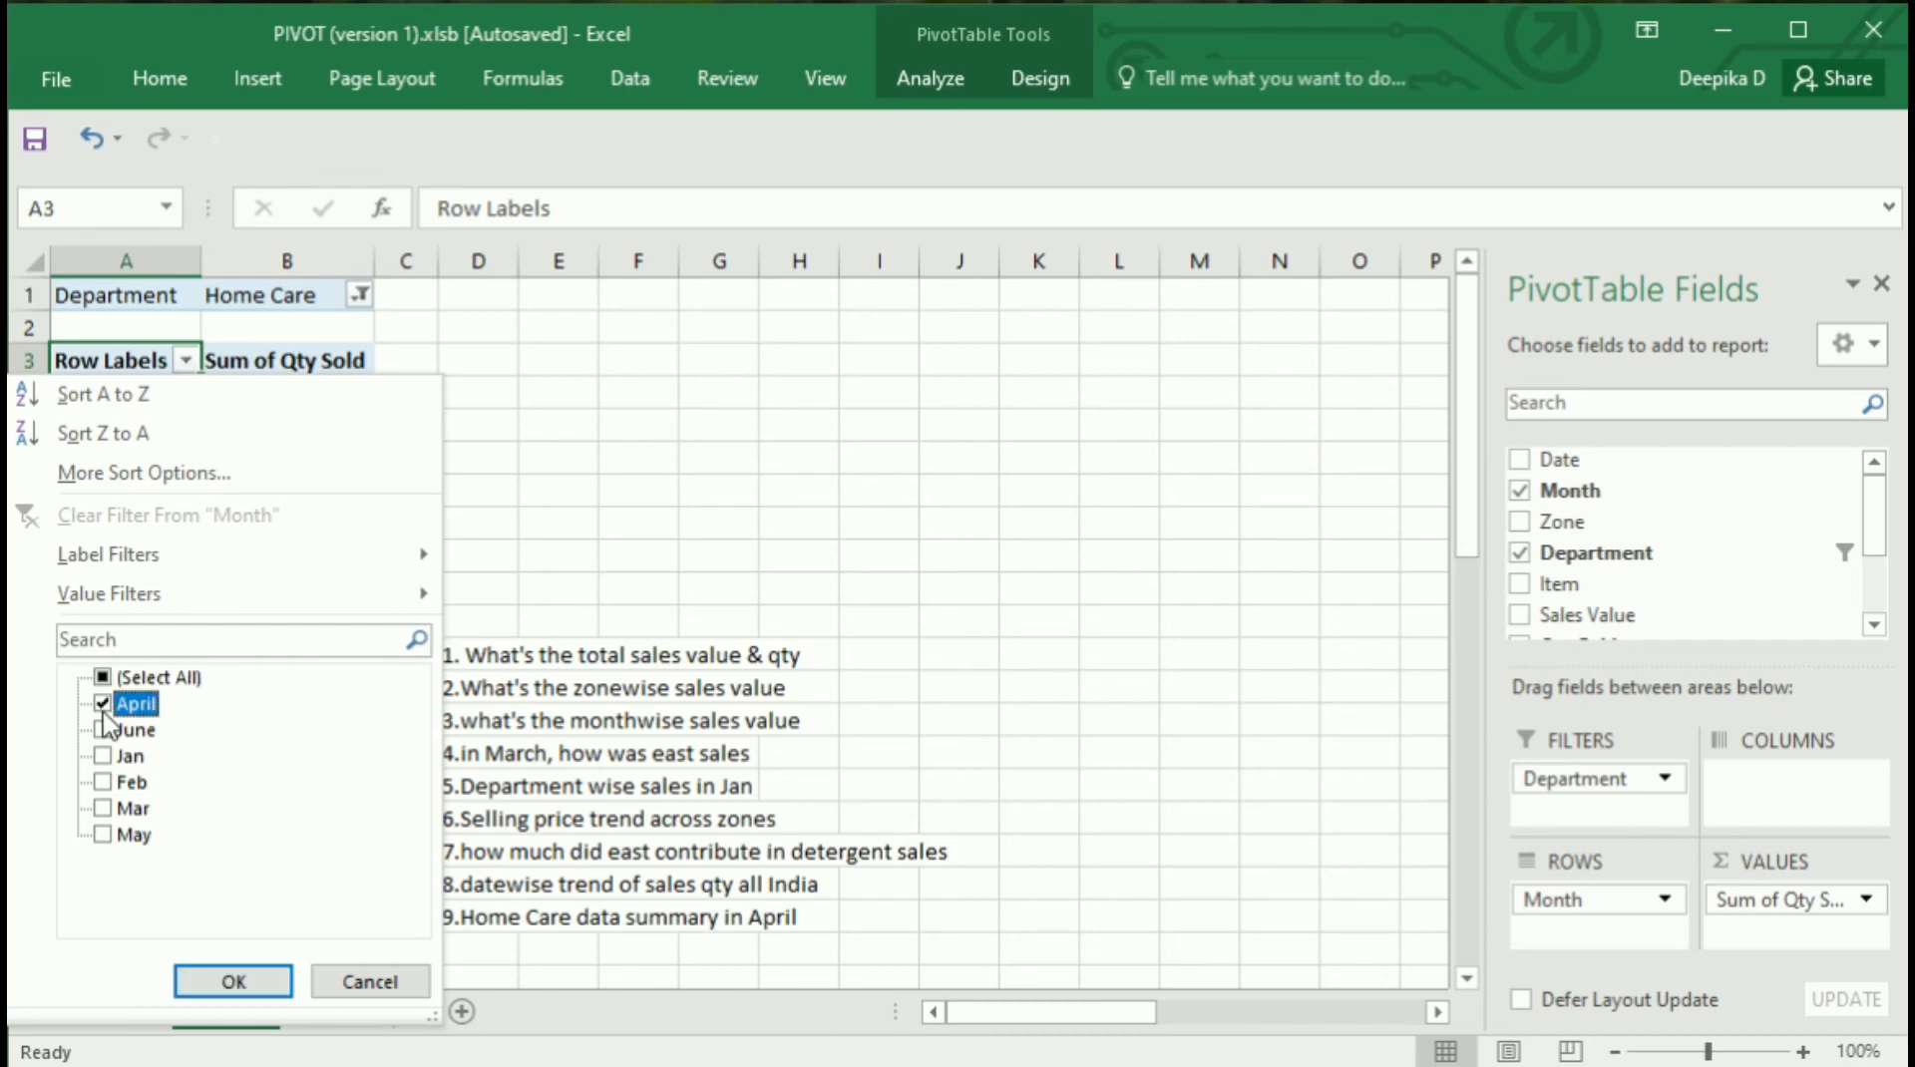
key(Return)
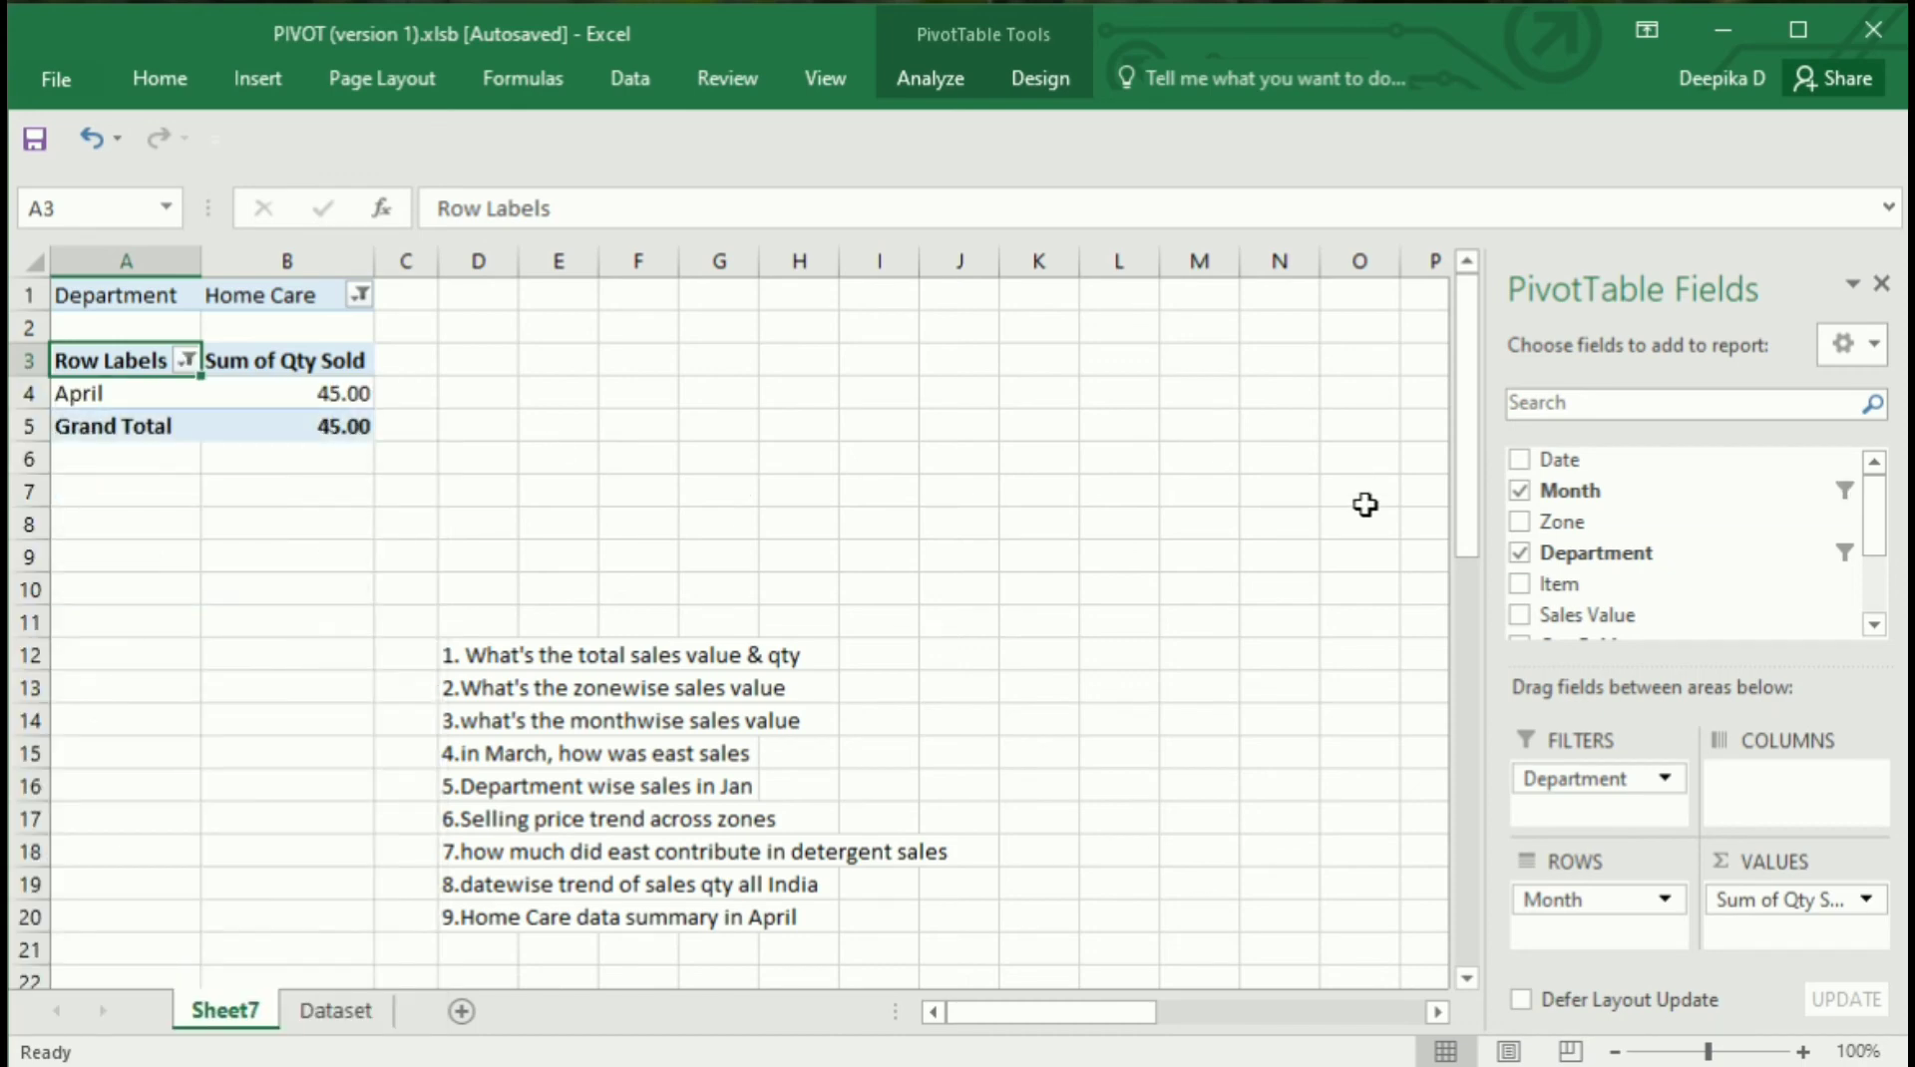
Add Sales Value and Selling Price to the pivot values alongside Qty Sold
drag(1629, 612, 1787, 937)
scroll(1678, 577, down, 2)
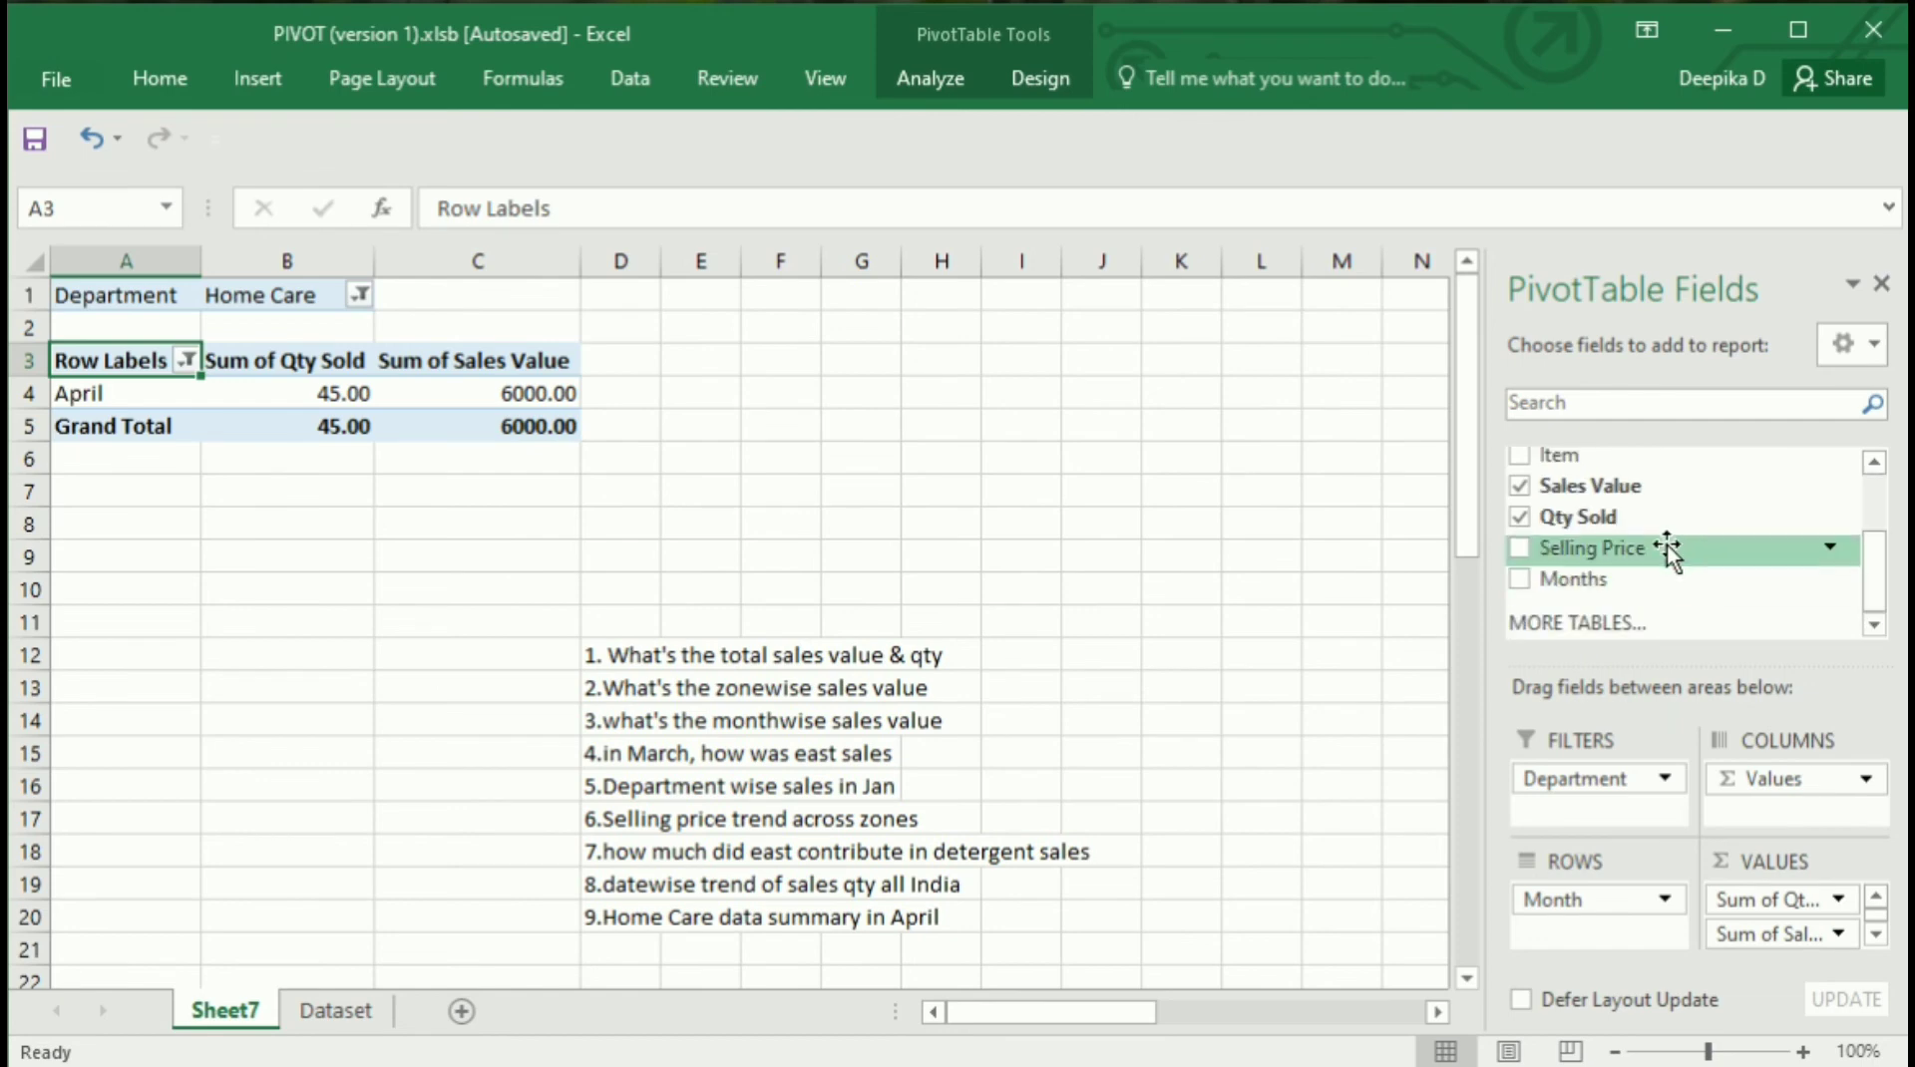
drag(1667, 542, 1790, 916)
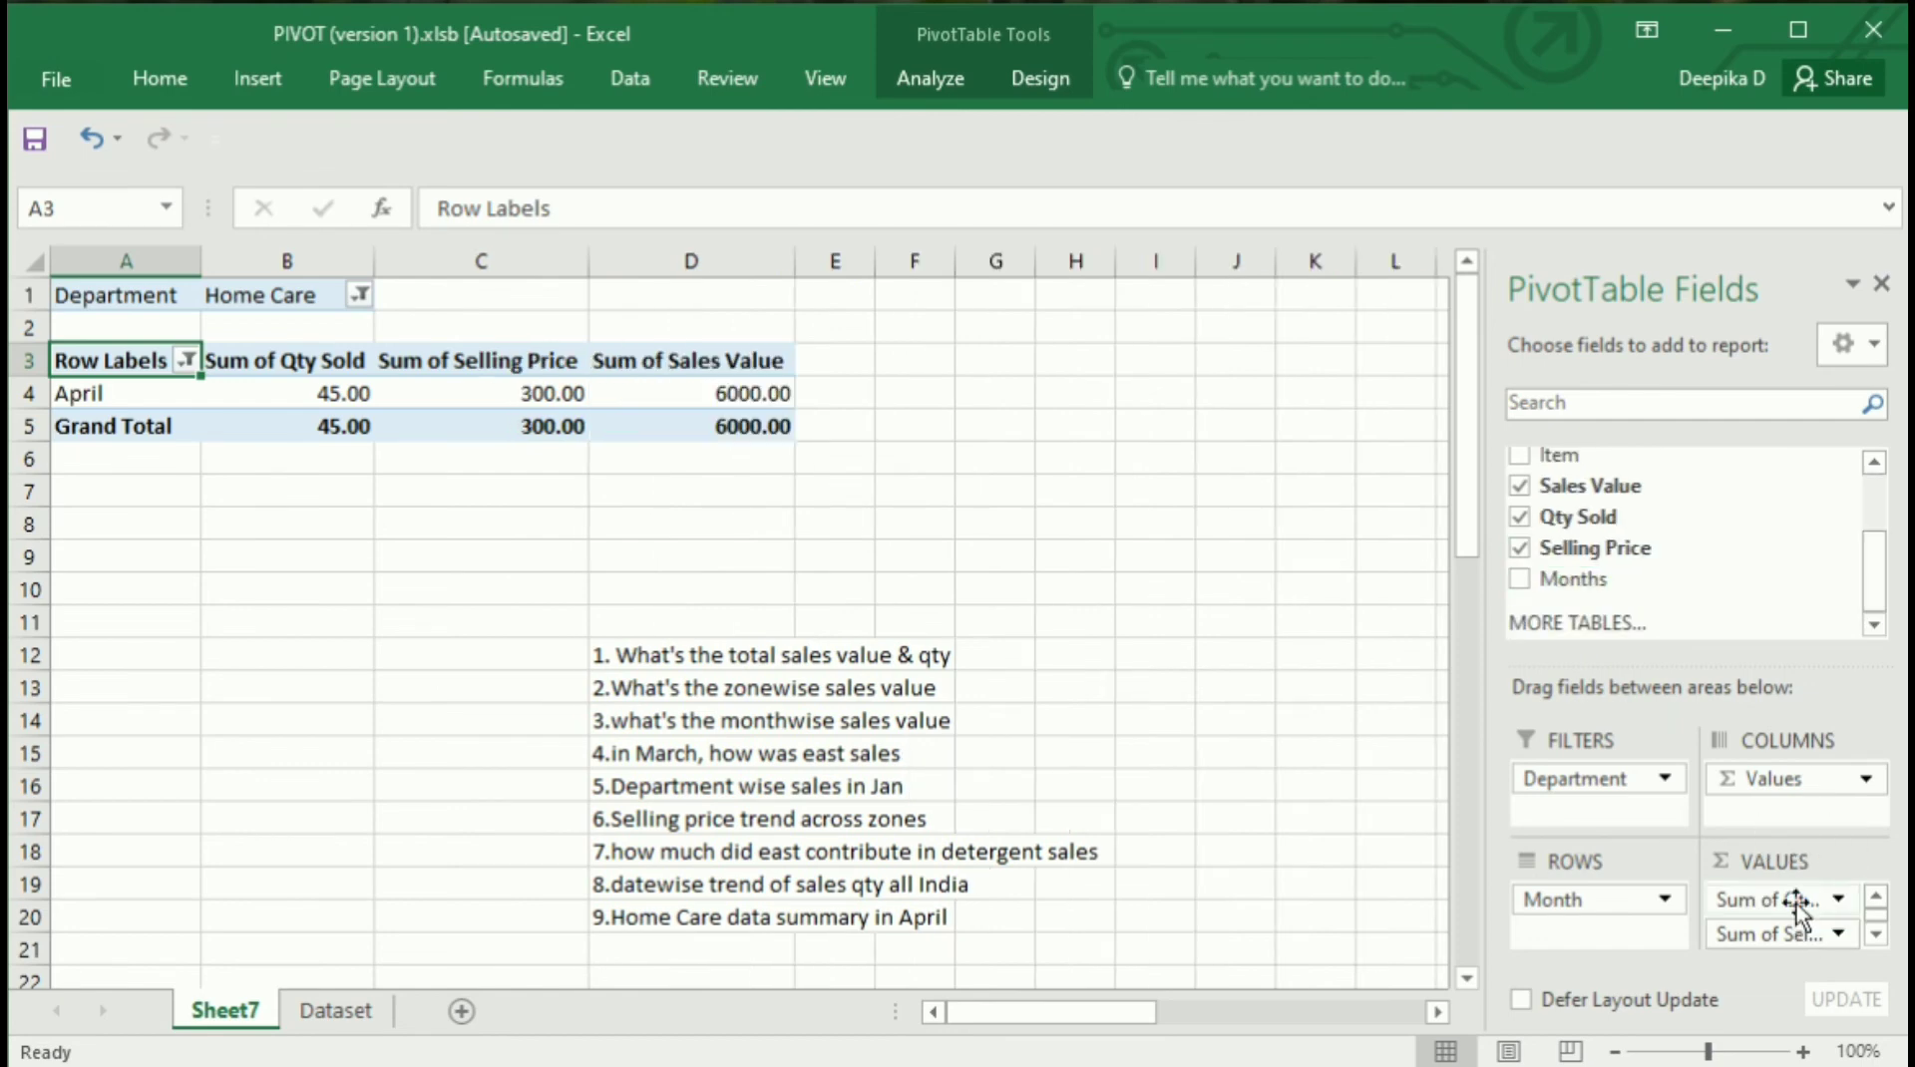
Summarize the pivot's Selling Price values by Average and narrow column C
right_click(754, 392)
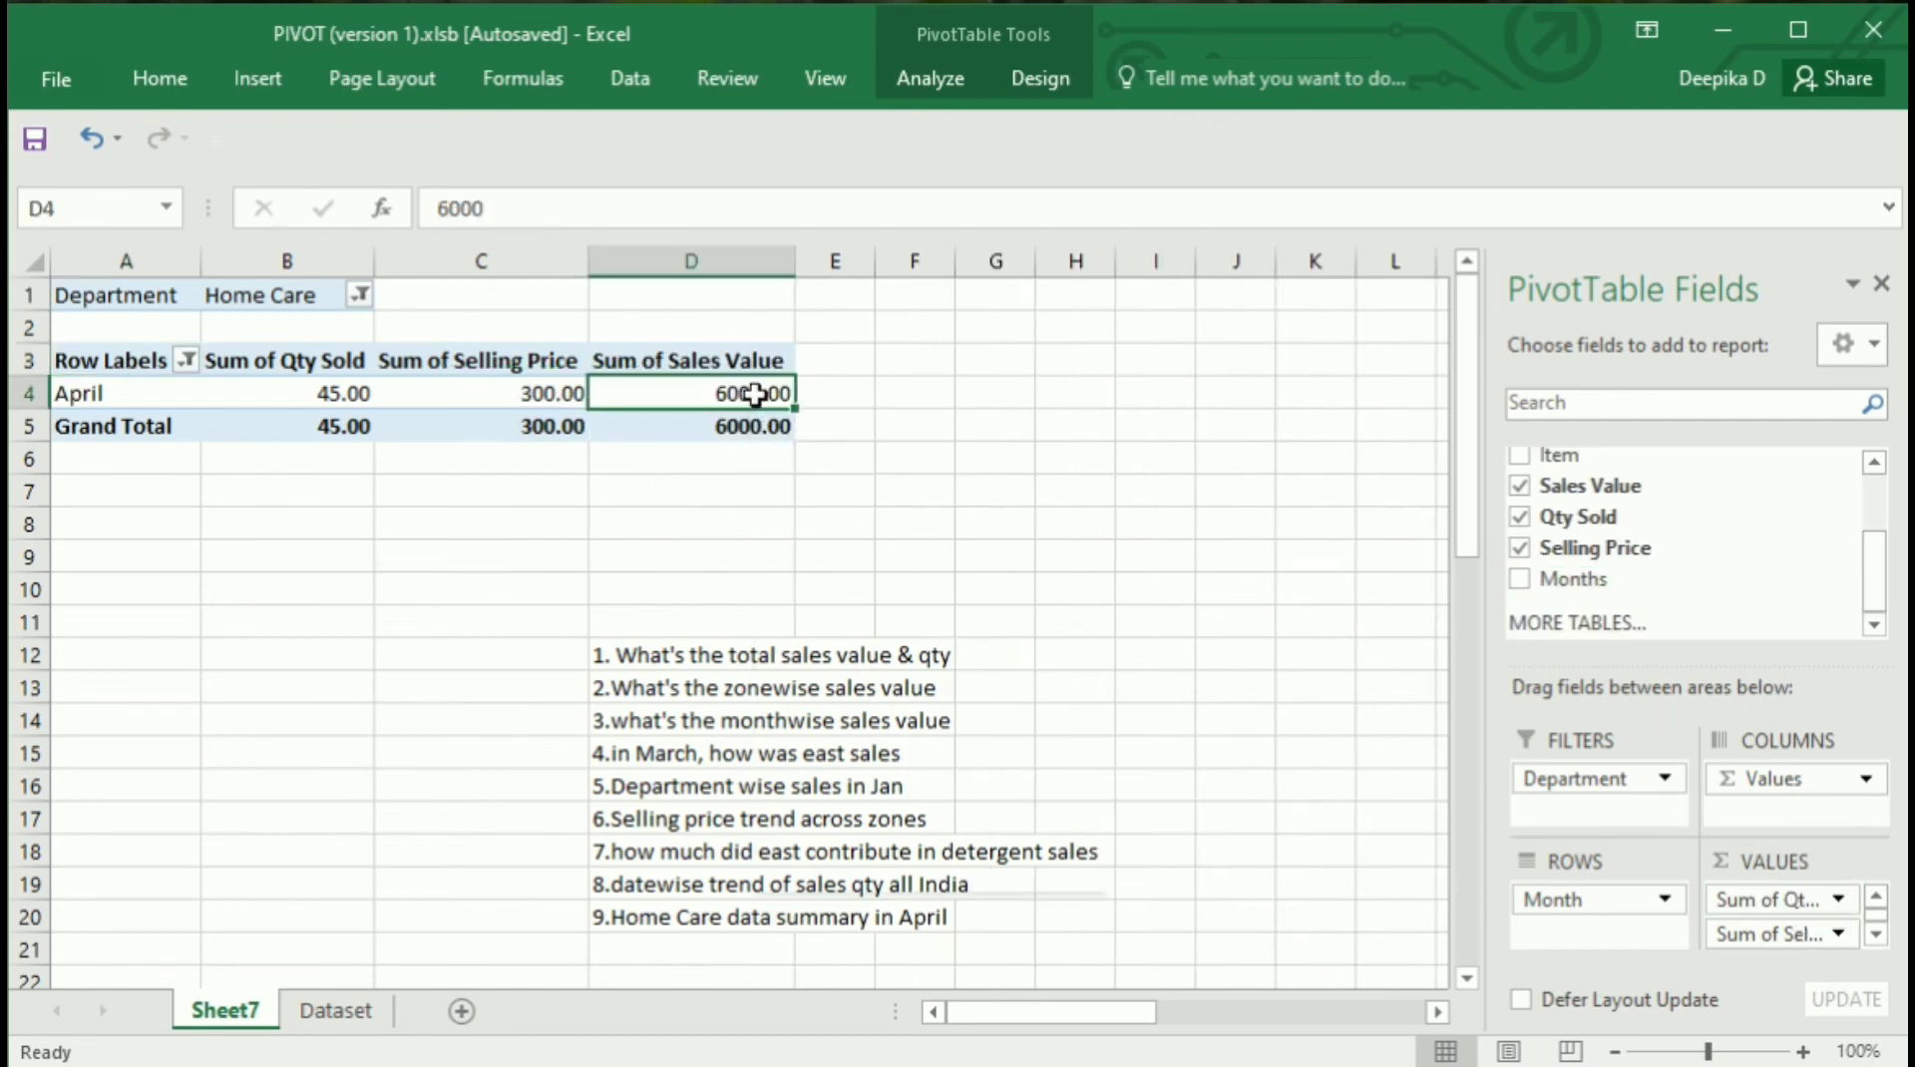
click(514, 392)
right_click(514, 391)
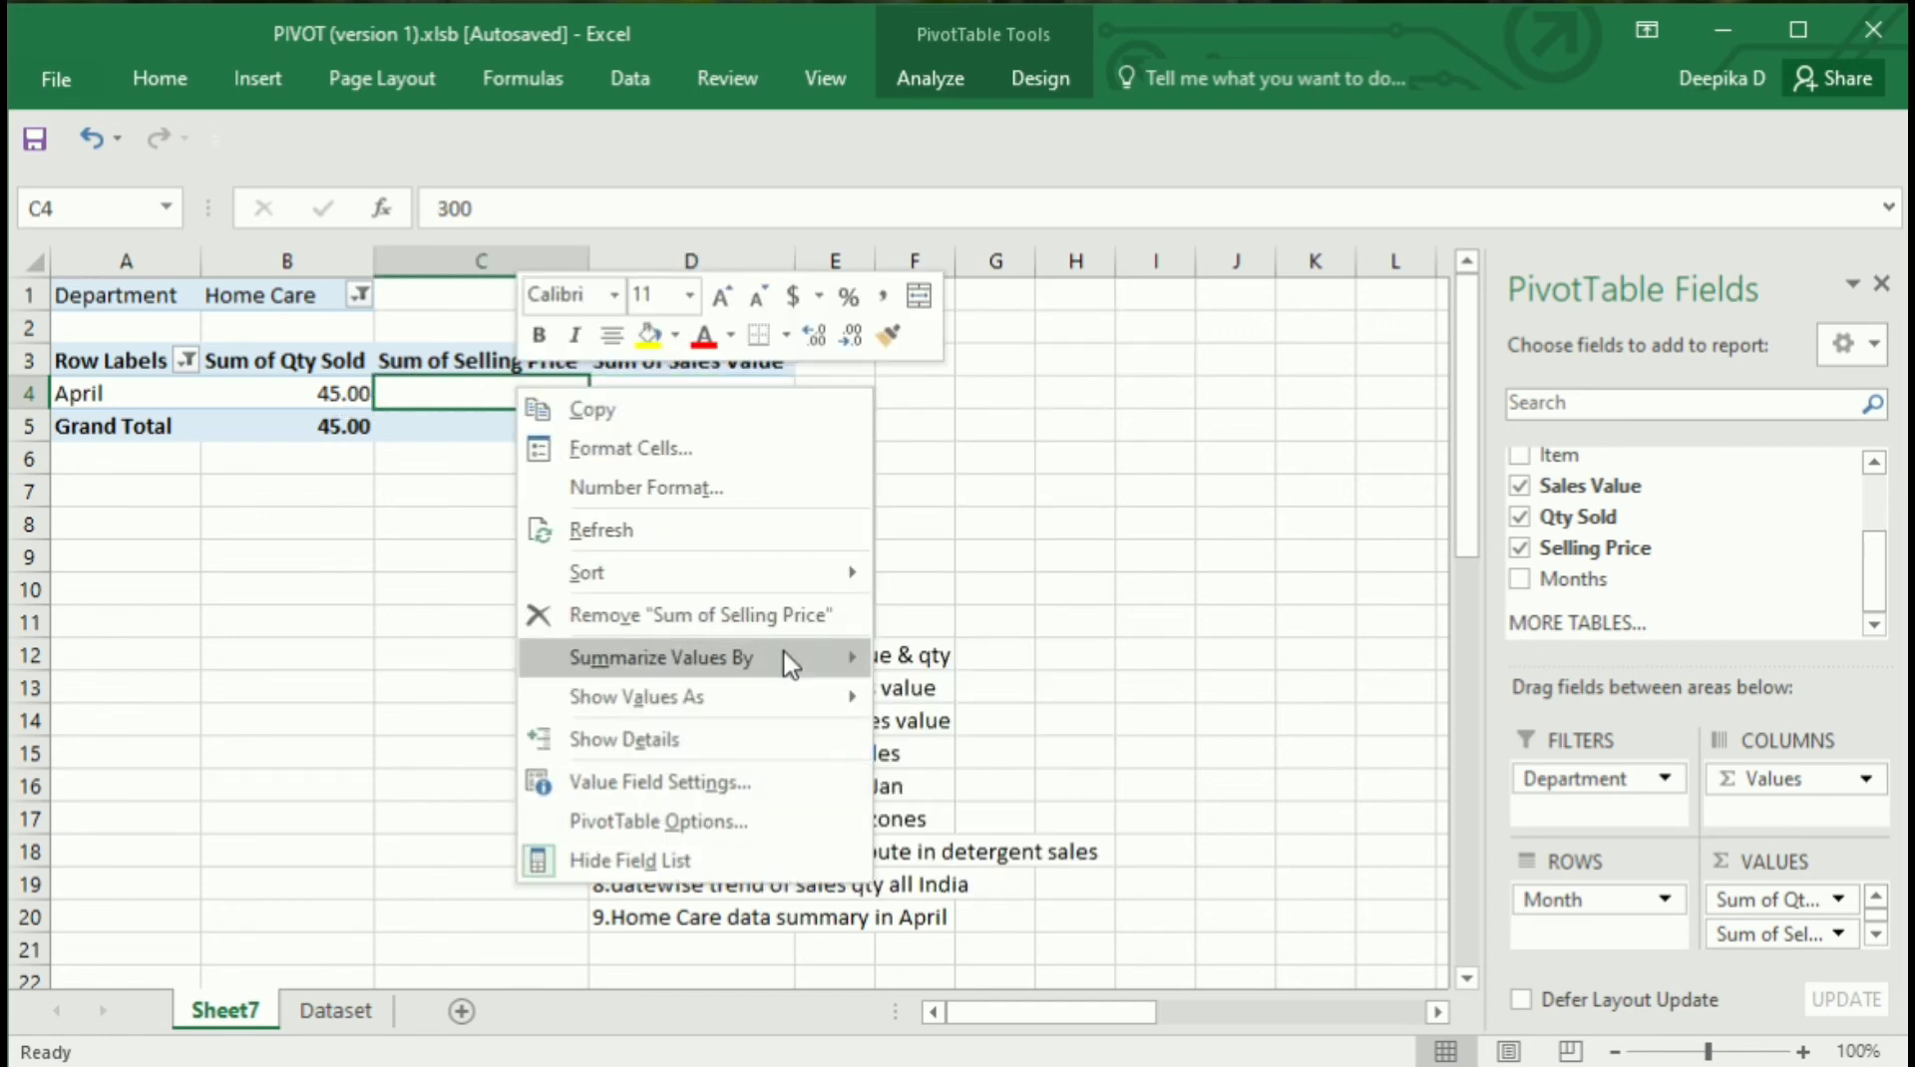
mouse_move(791, 663)
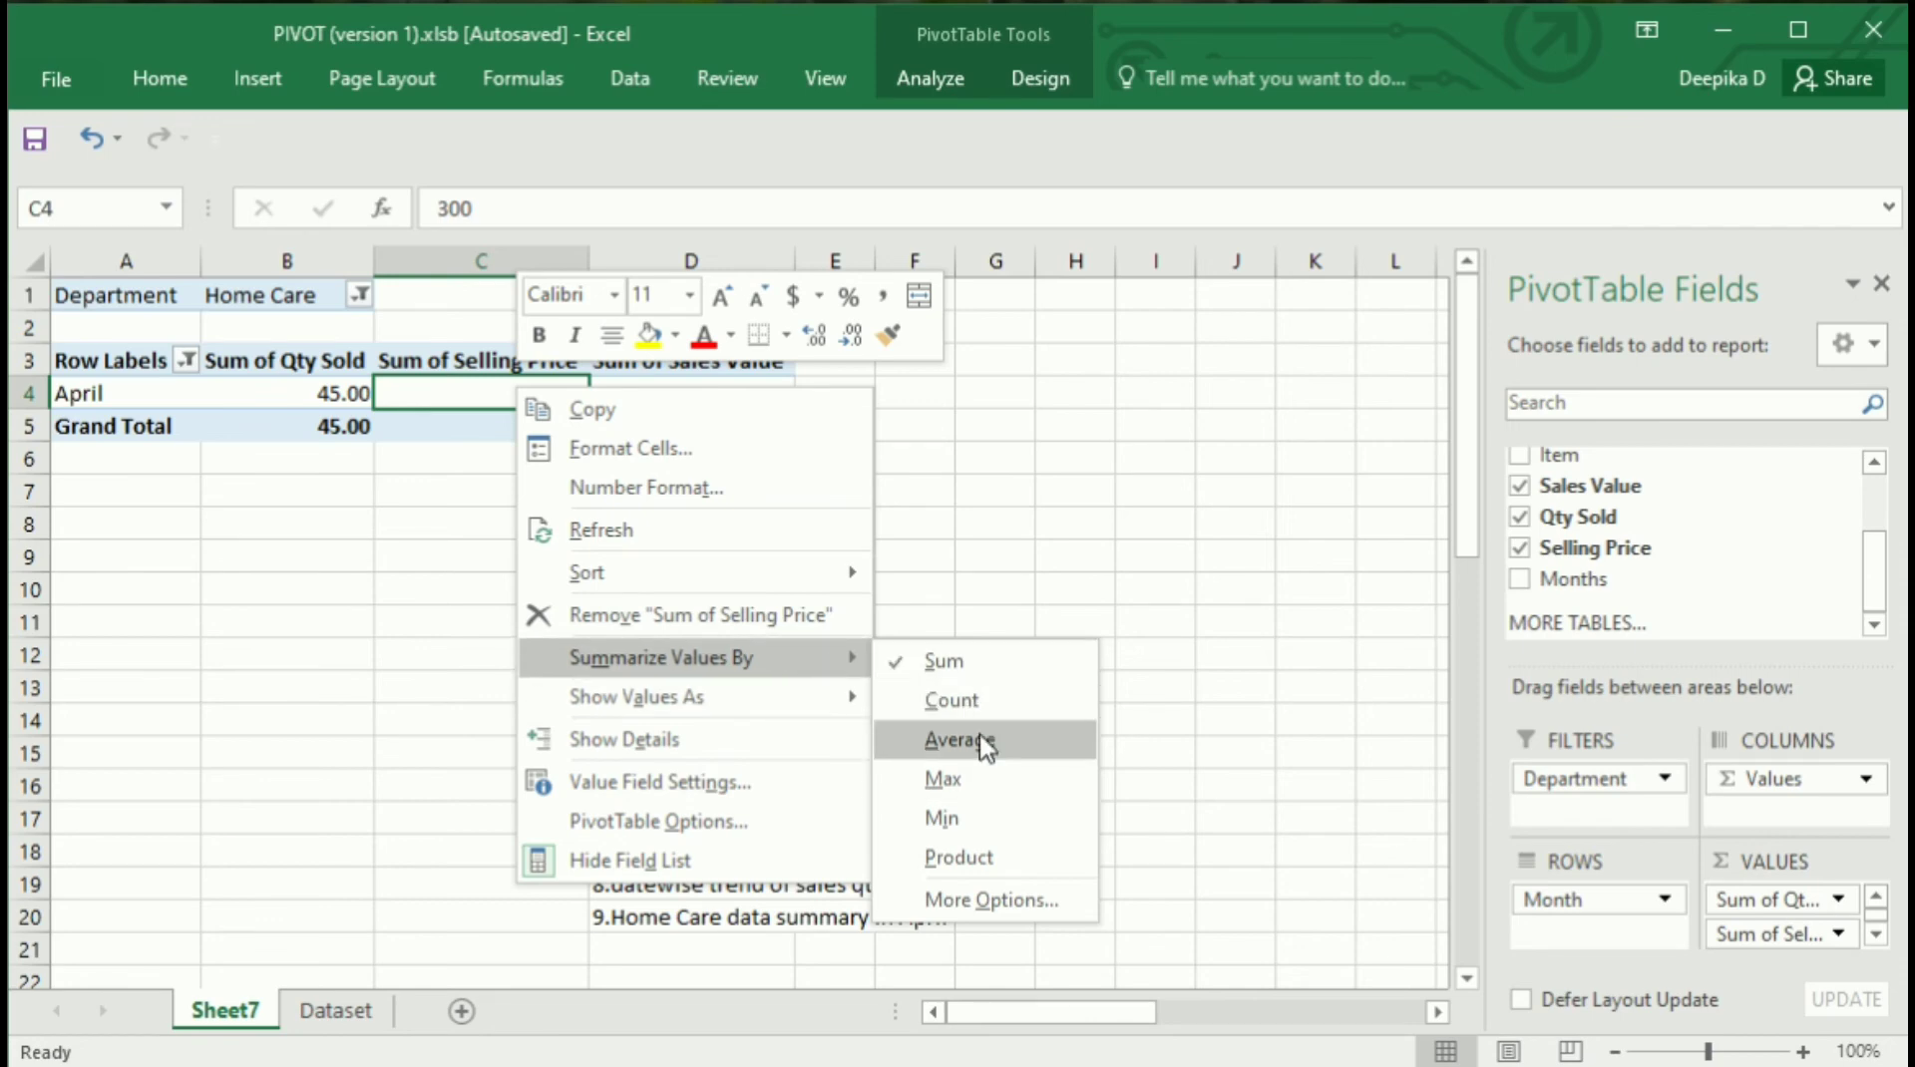
click(952, 739)
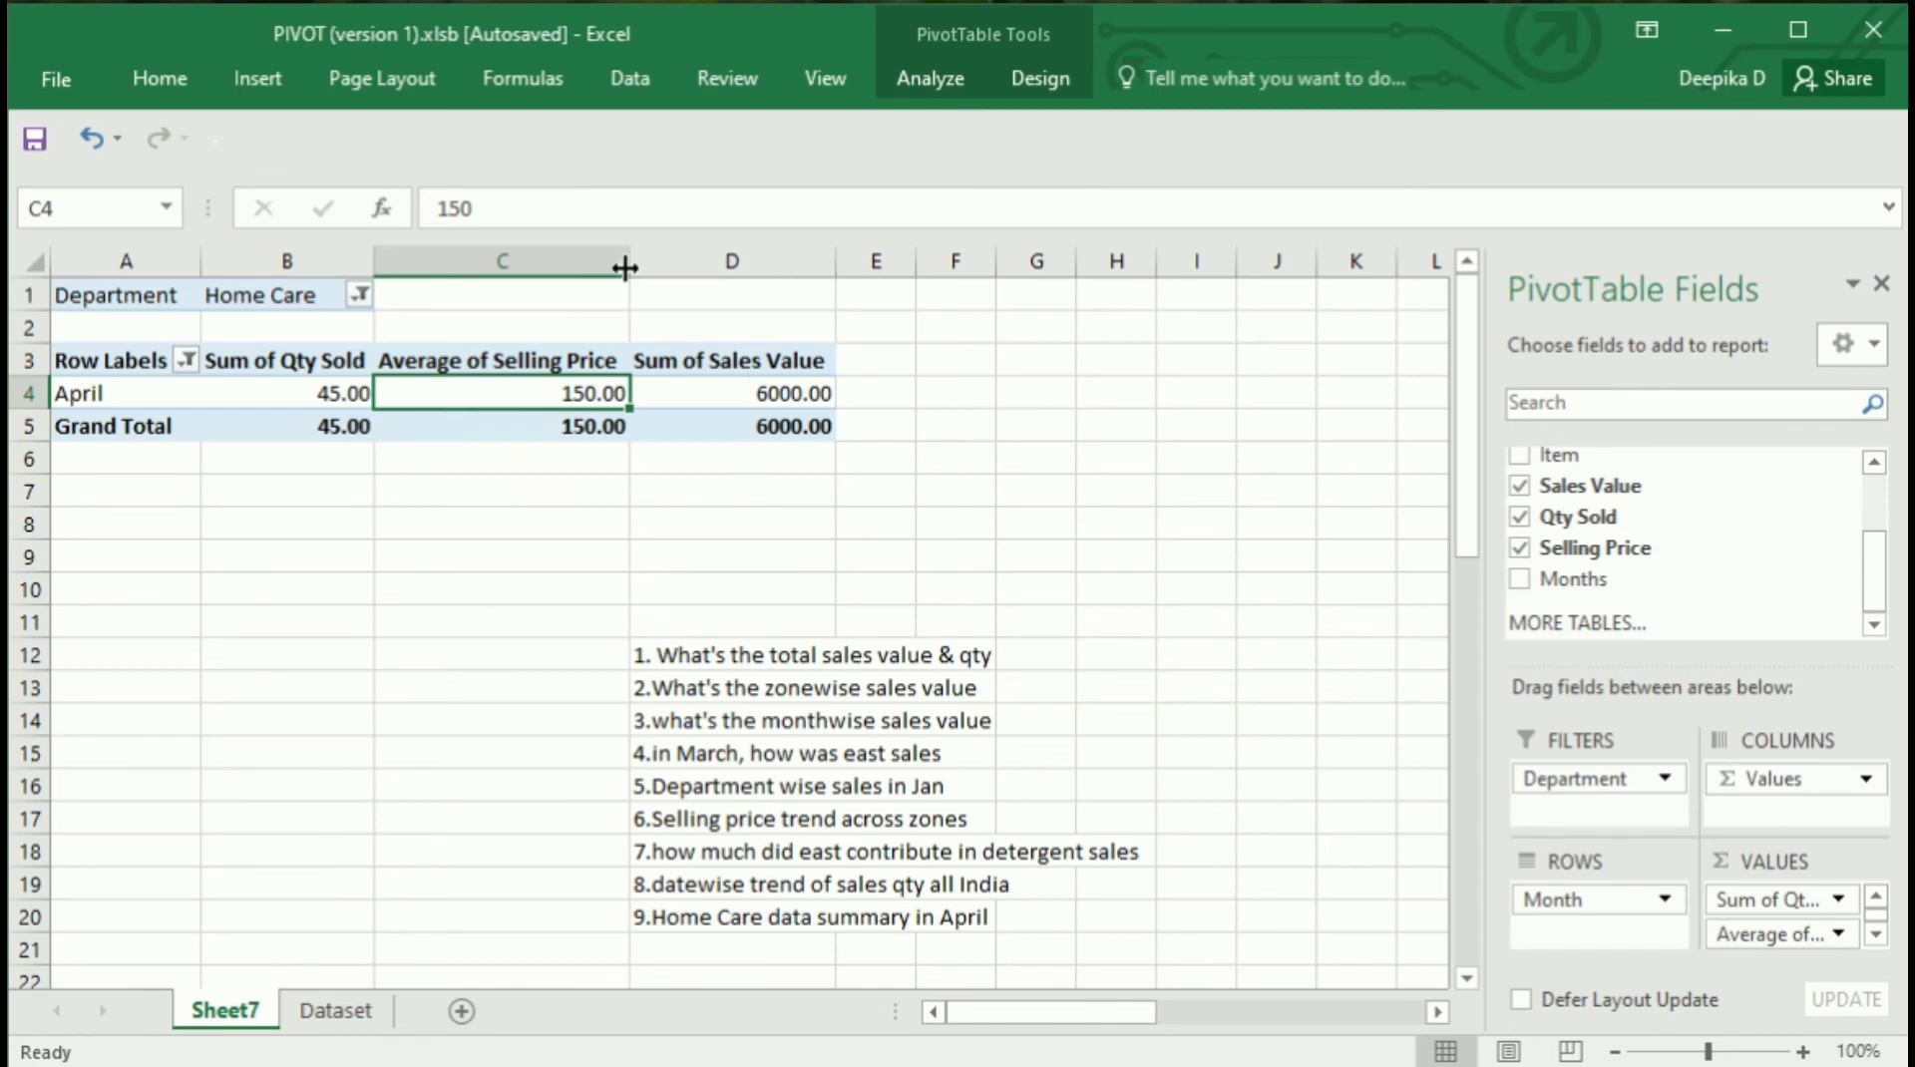
drag(629, 262, 564, 261)
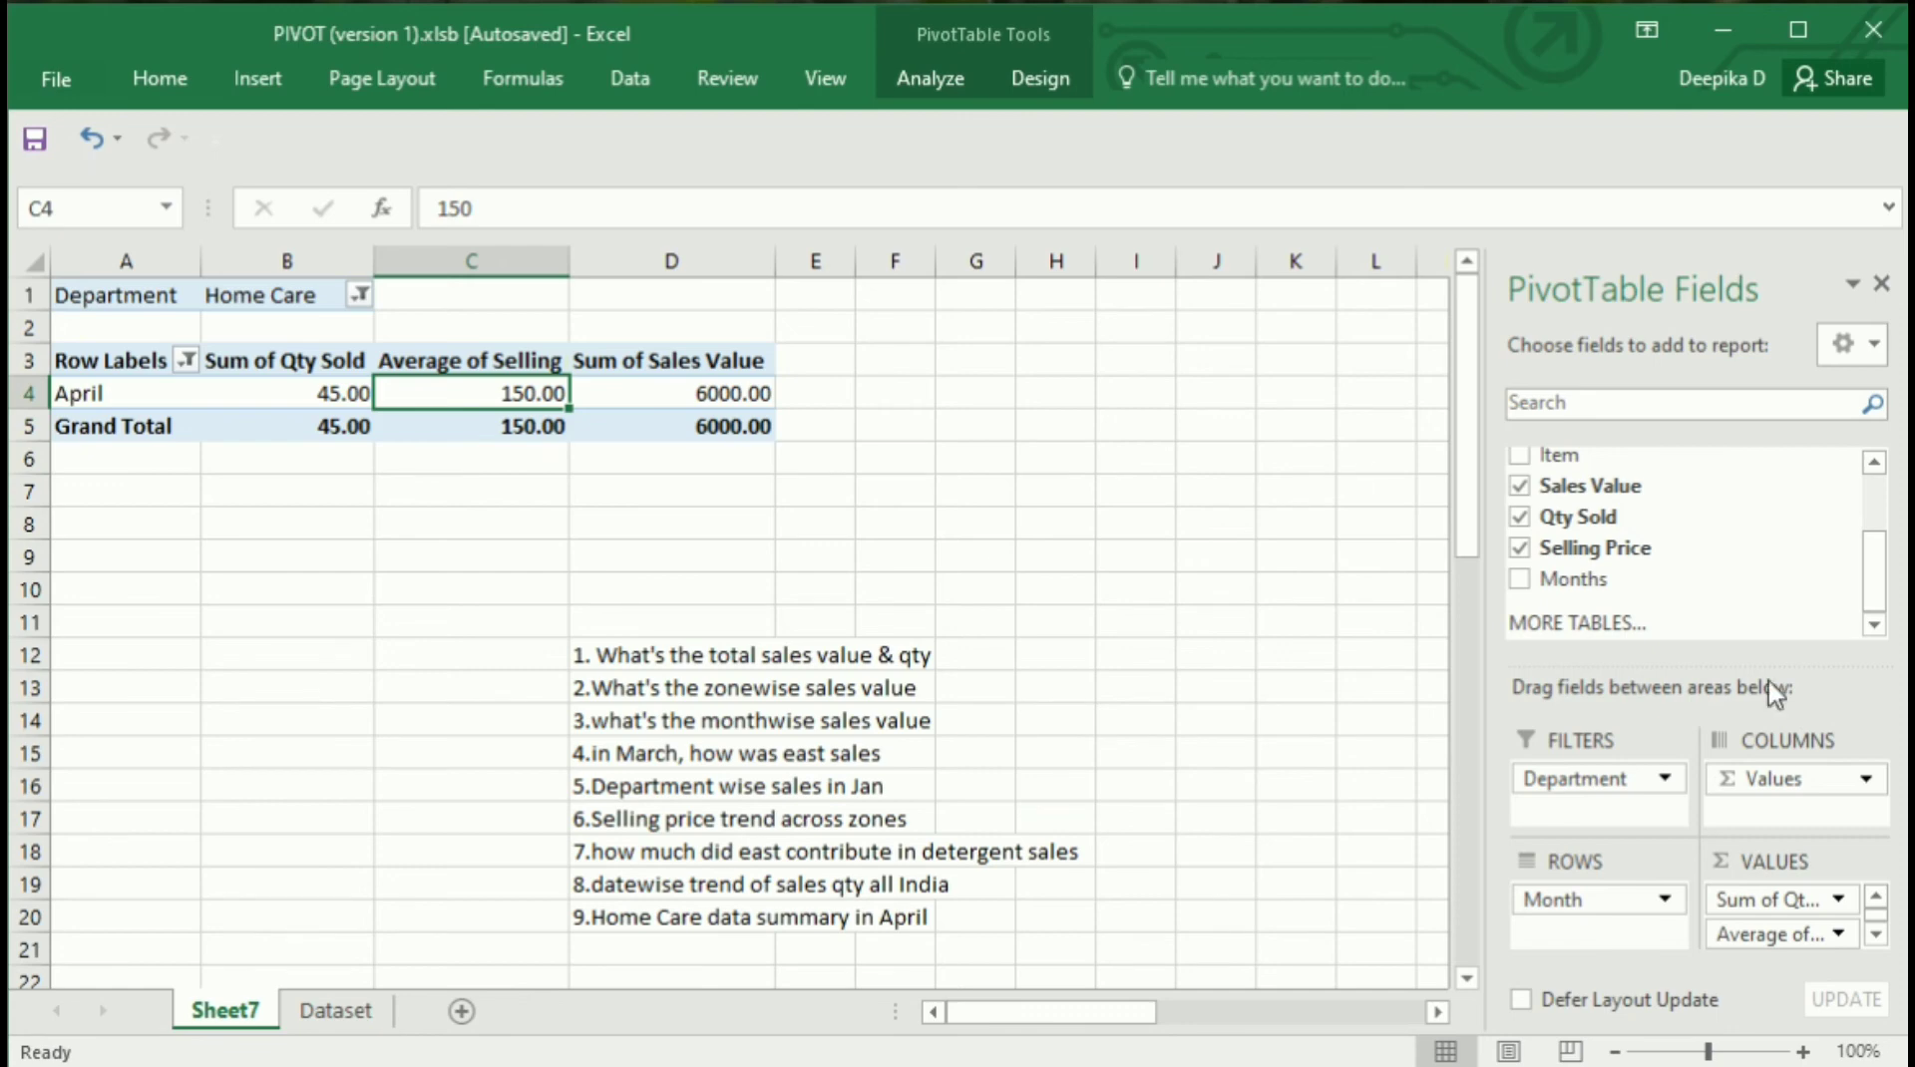
Move the Values field from columns to rows in the pivot and turn grand totals off for rows and columns
drag(1768, 780, 1637, 927)
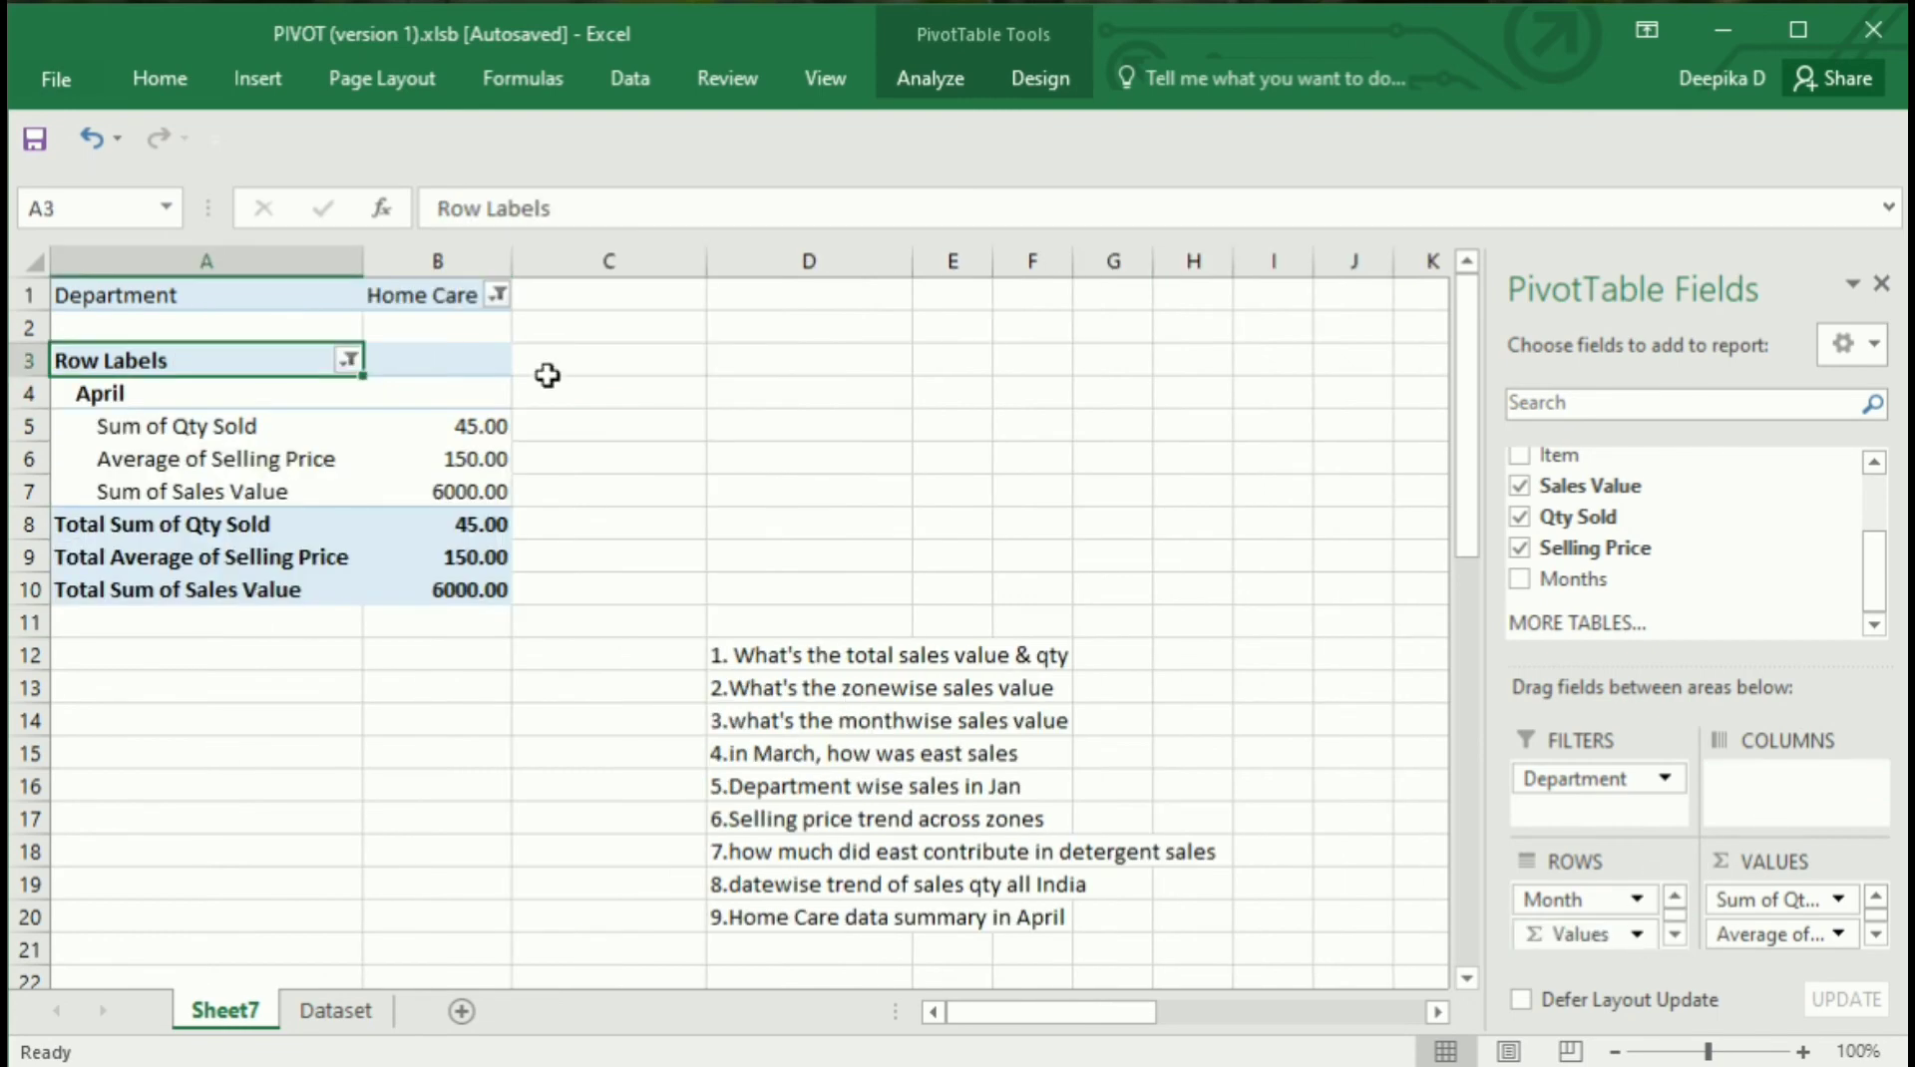
mouse_move(462, 566)
click(400, 595)
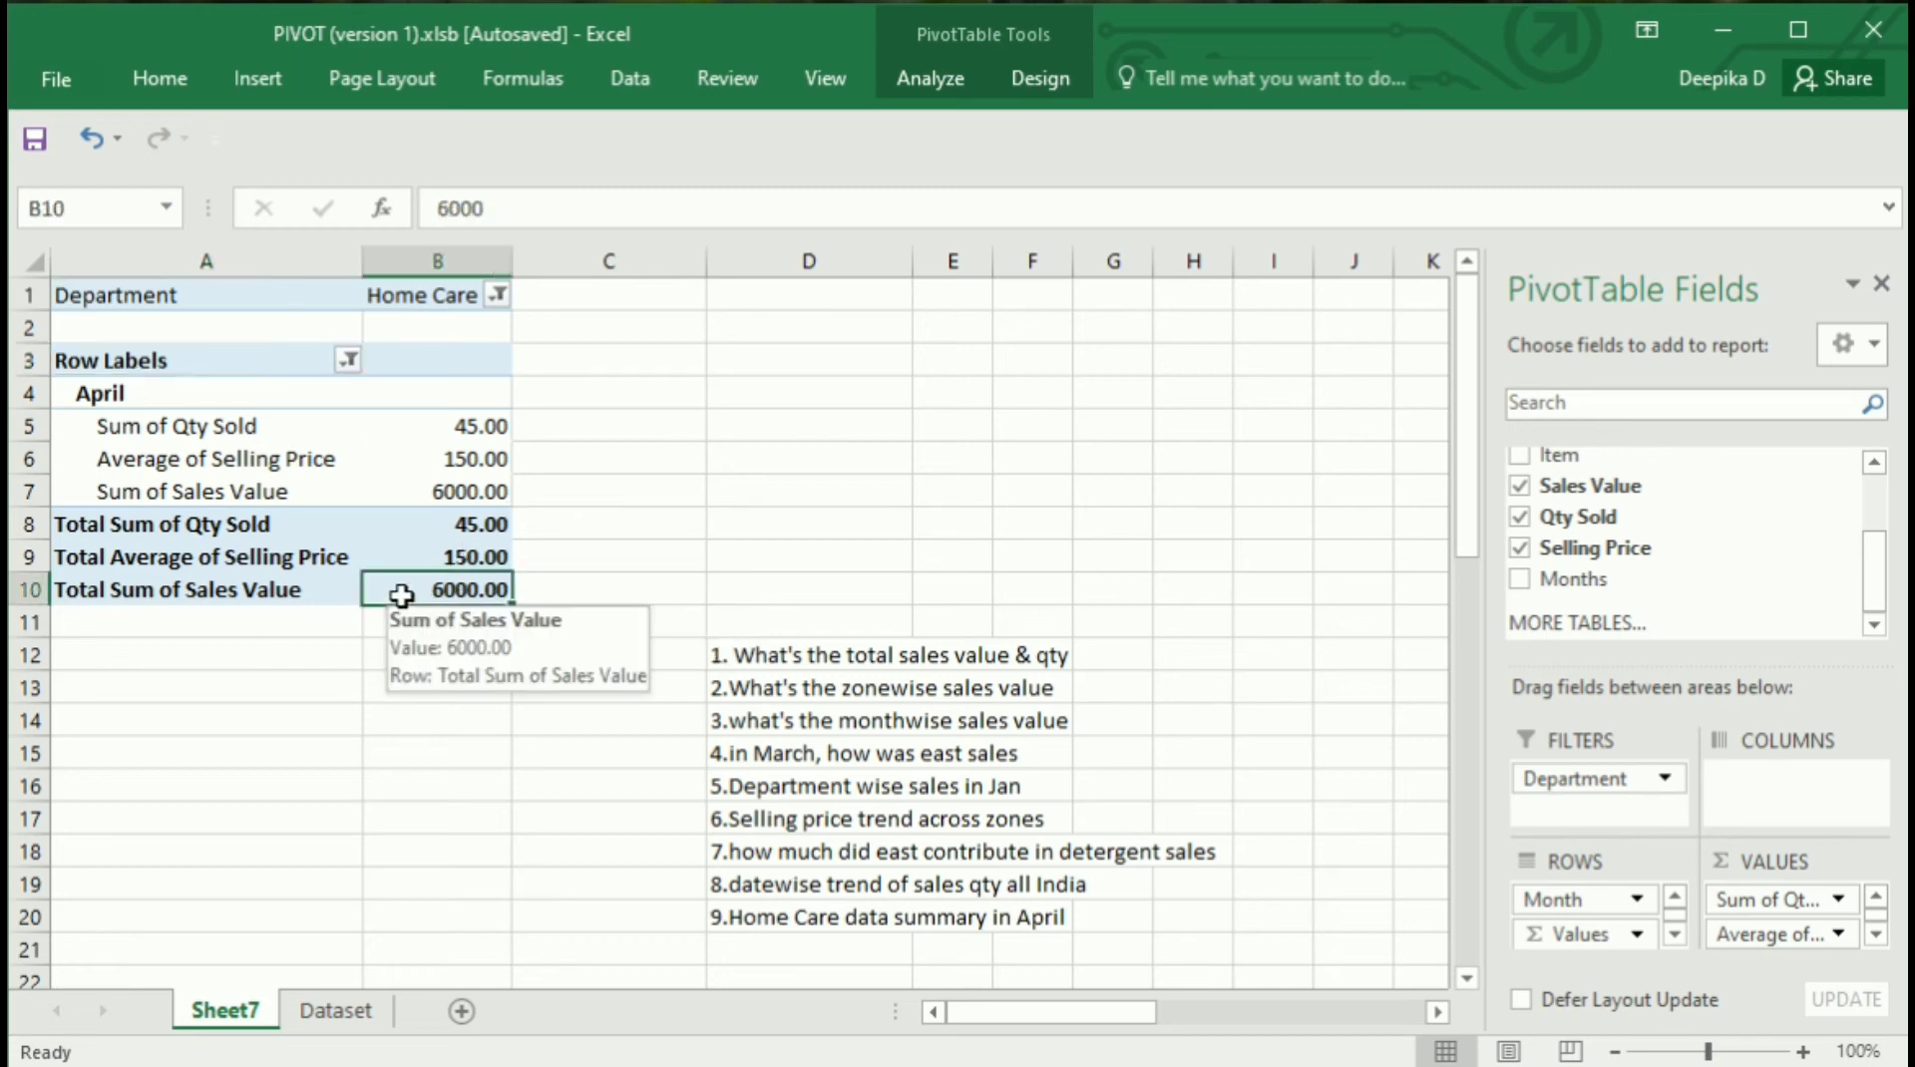
click(1035, 78)
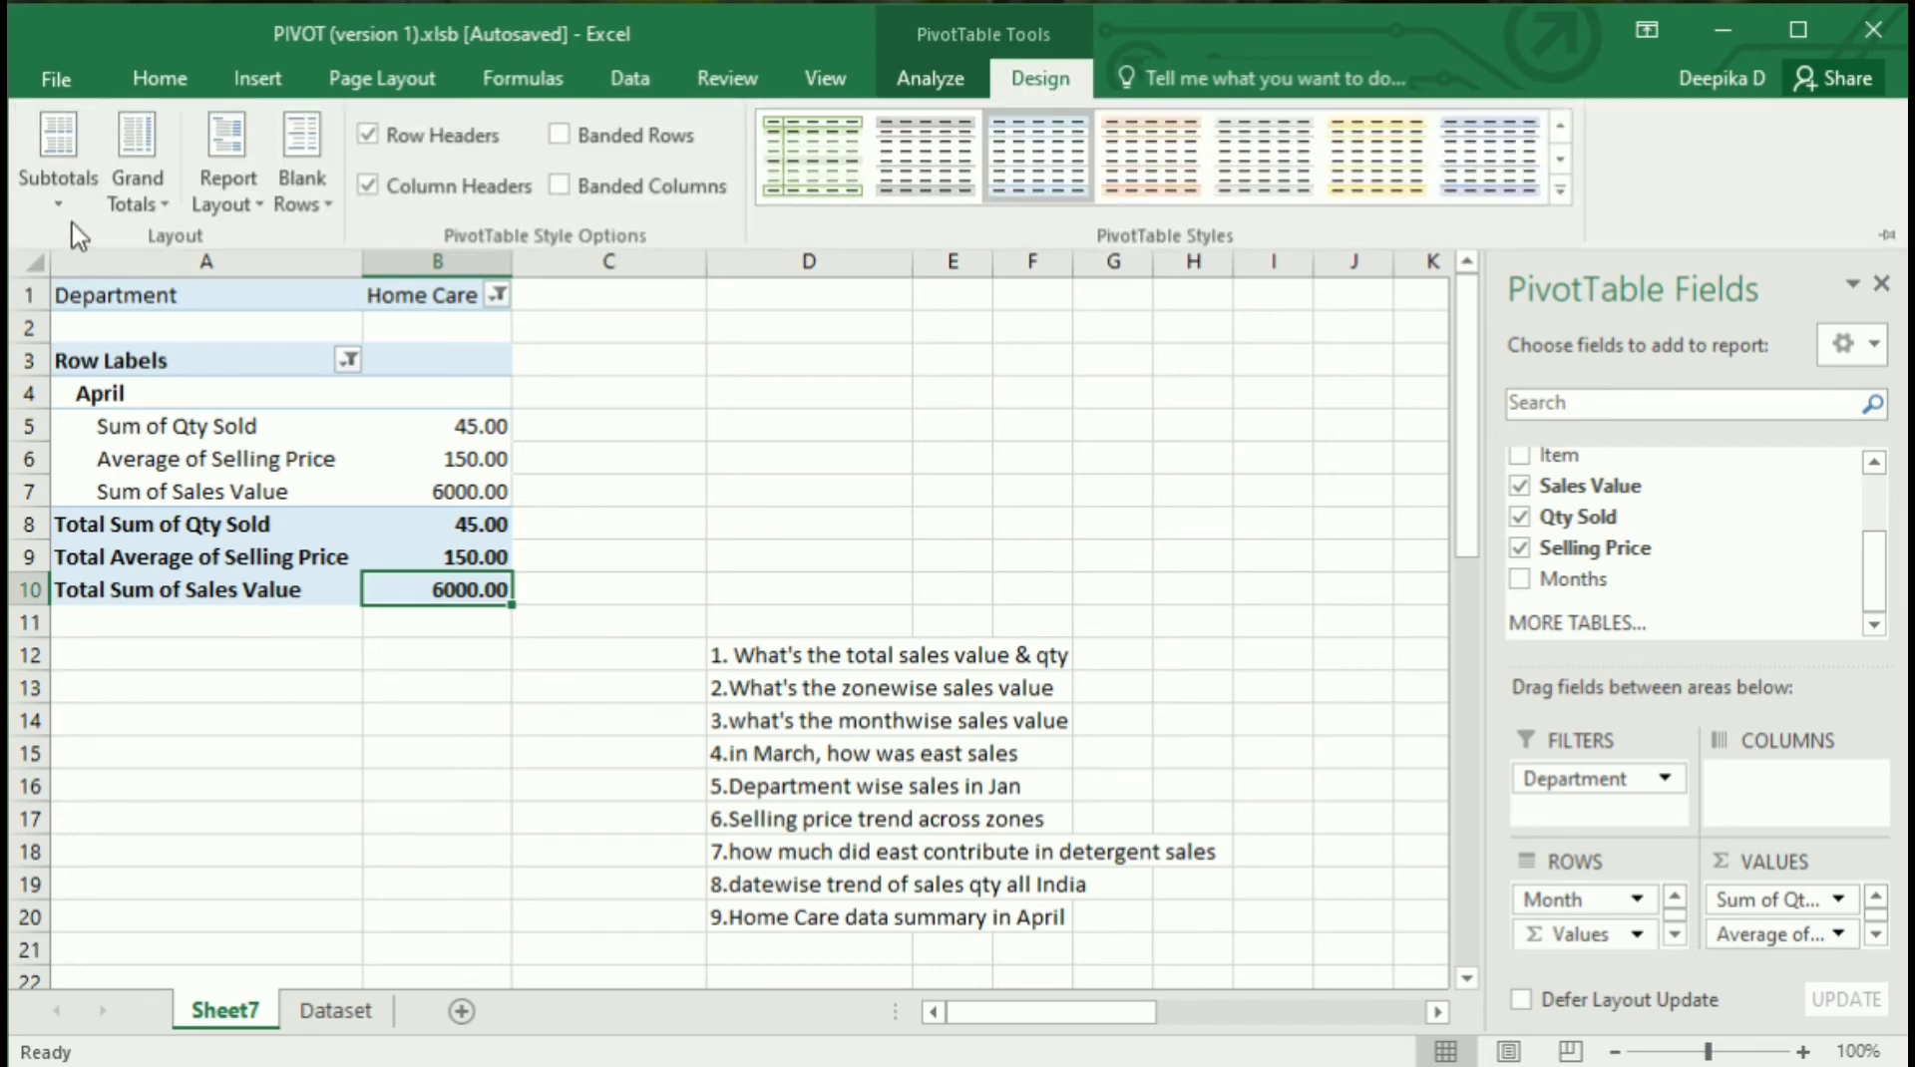
click(143, 206)
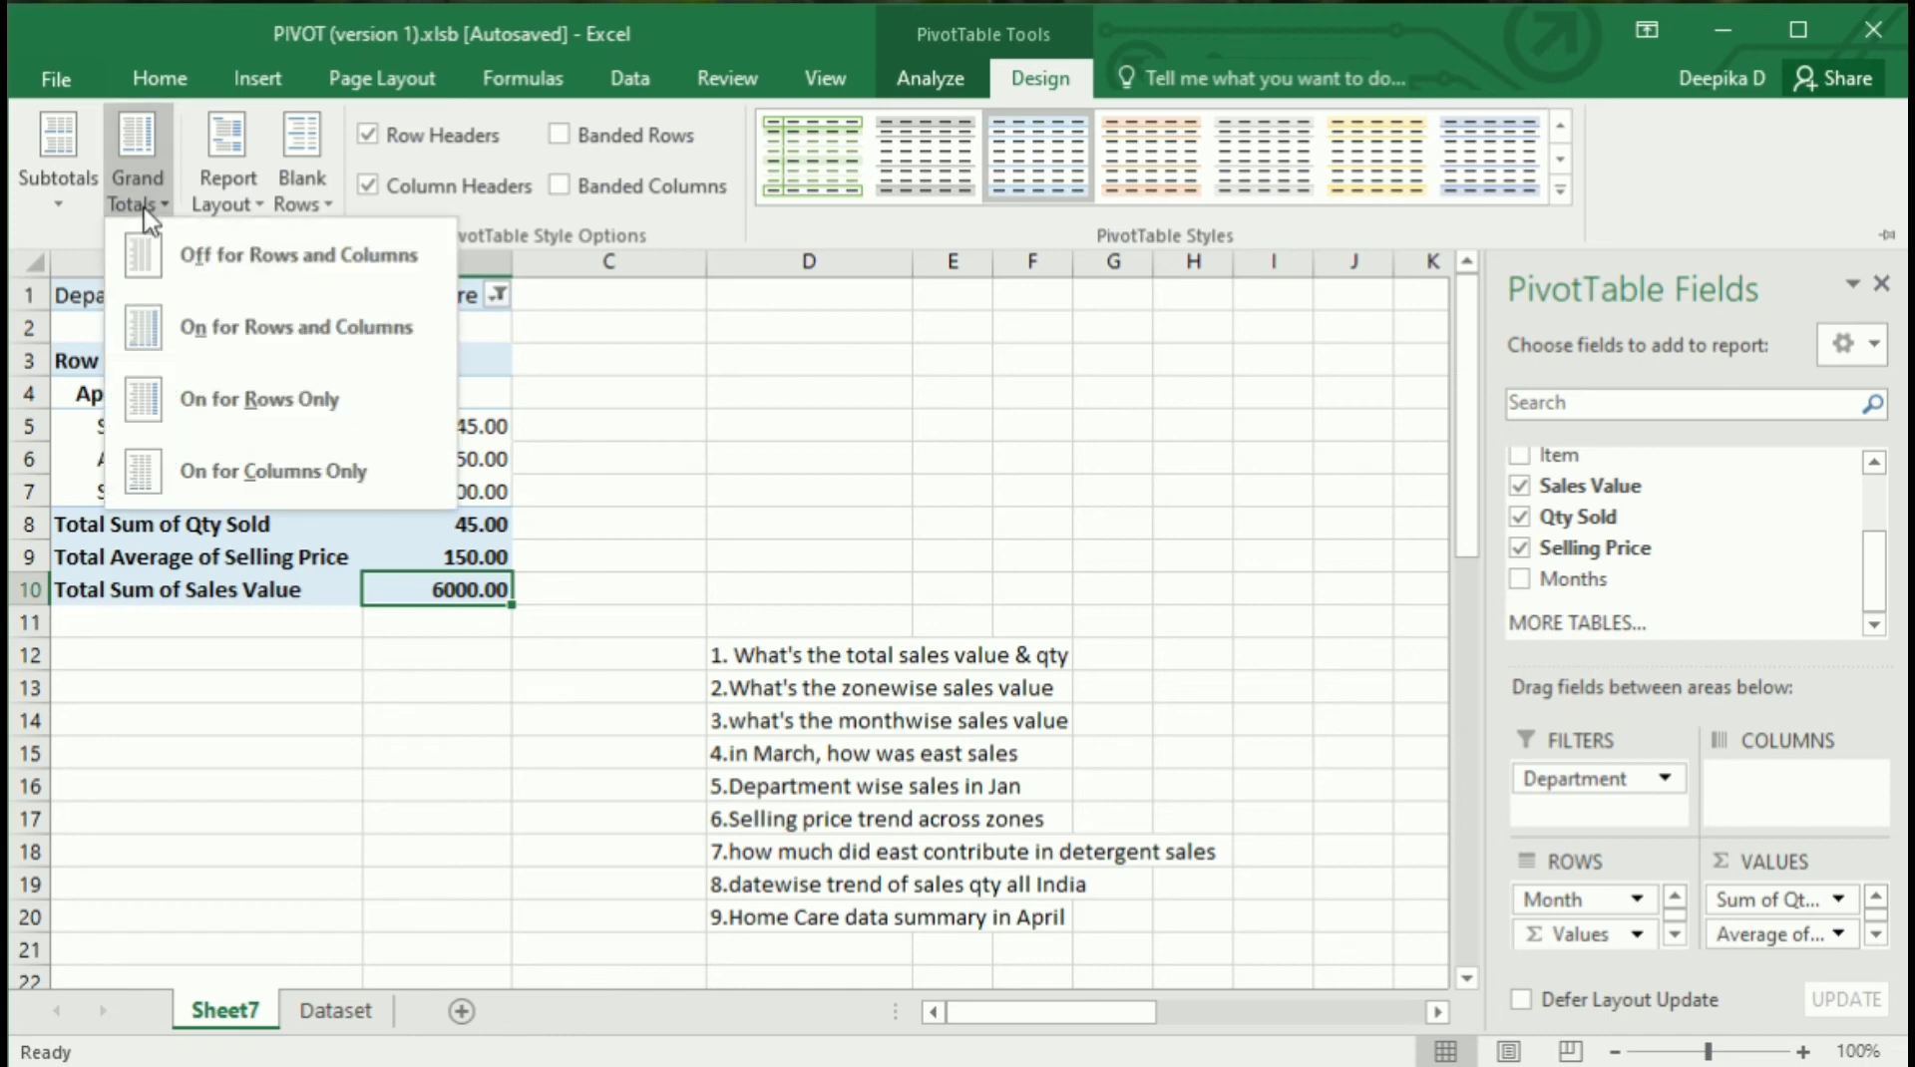
click(317, 251)
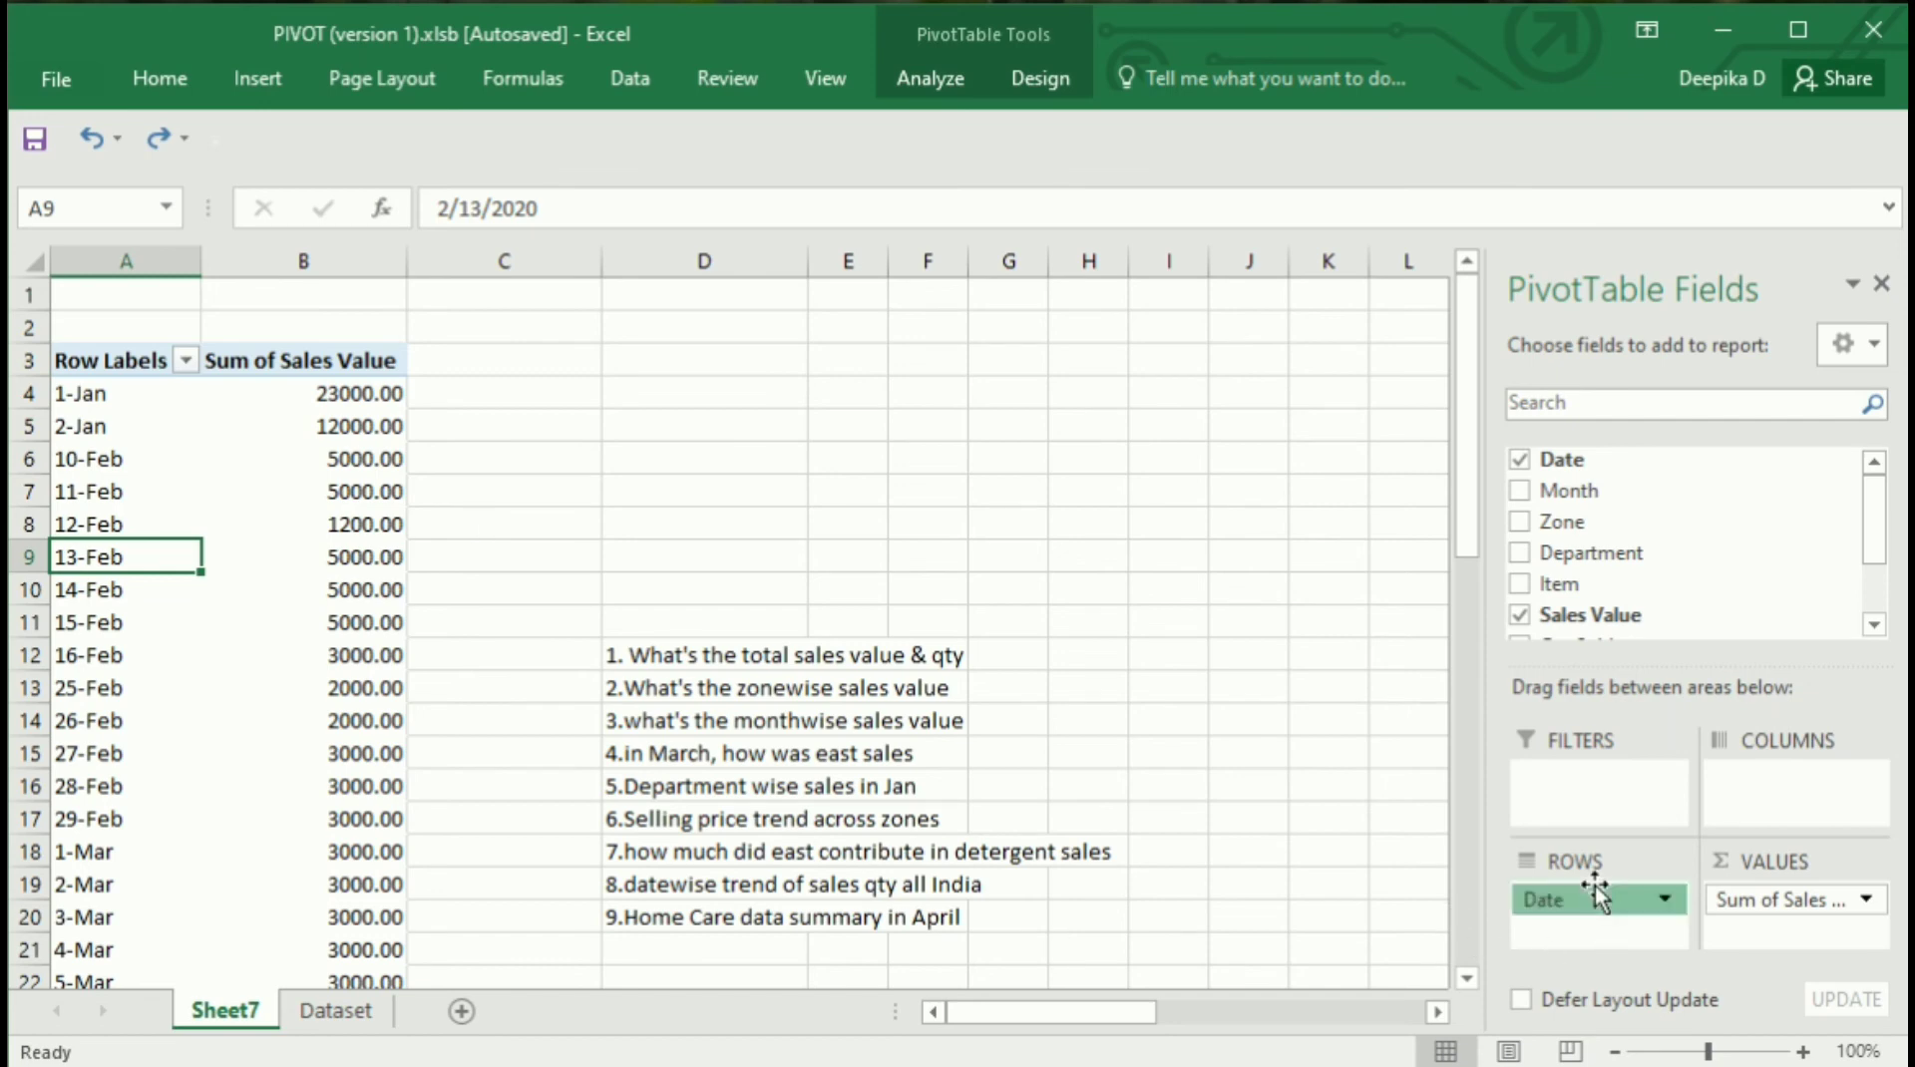
Remove Date from the Sales Value pivot's rows and add it back so the dates are grouped by month
drag(1595, 883, 1743, 651)
drag(1609, 461, 1595, 895)
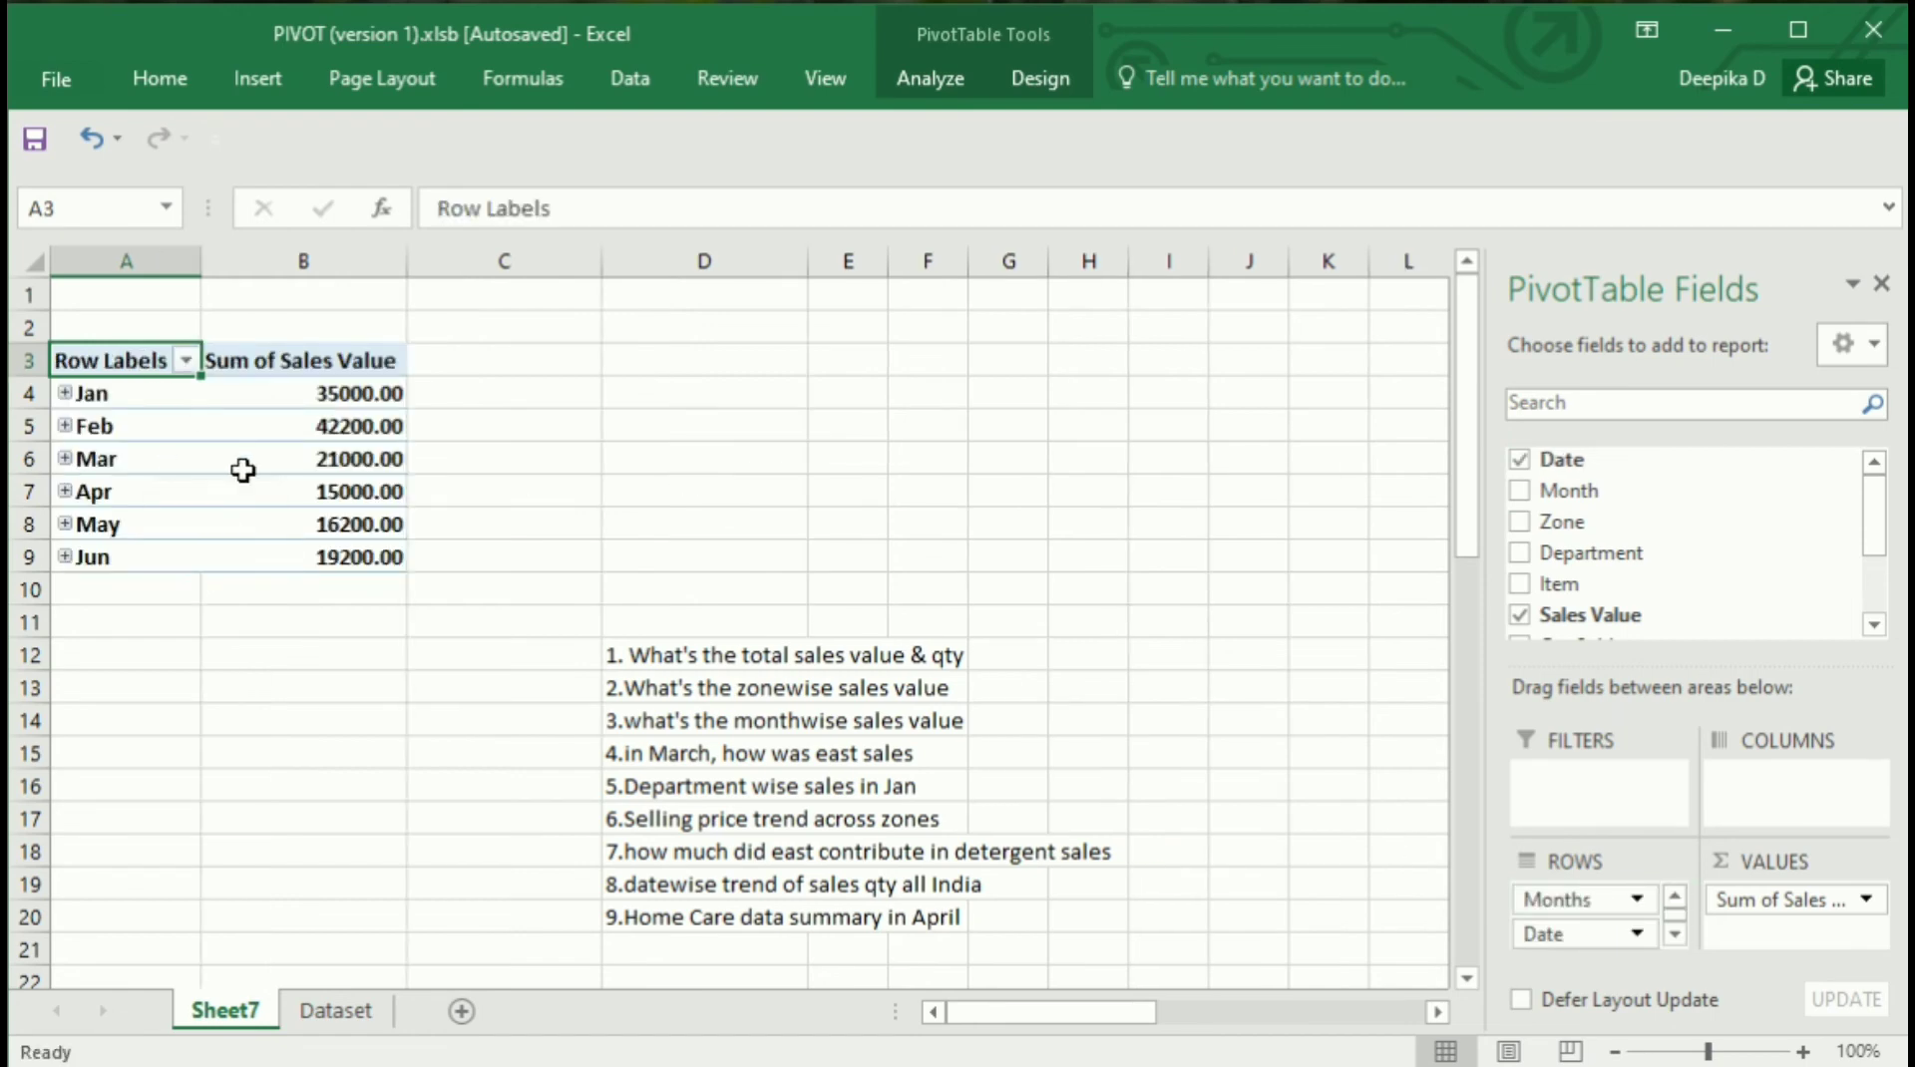
Ungroup the month-grouped dates in the Sales Value pivot's rows so individual dates are listed
click(162, 458)
right_click(161, 458)
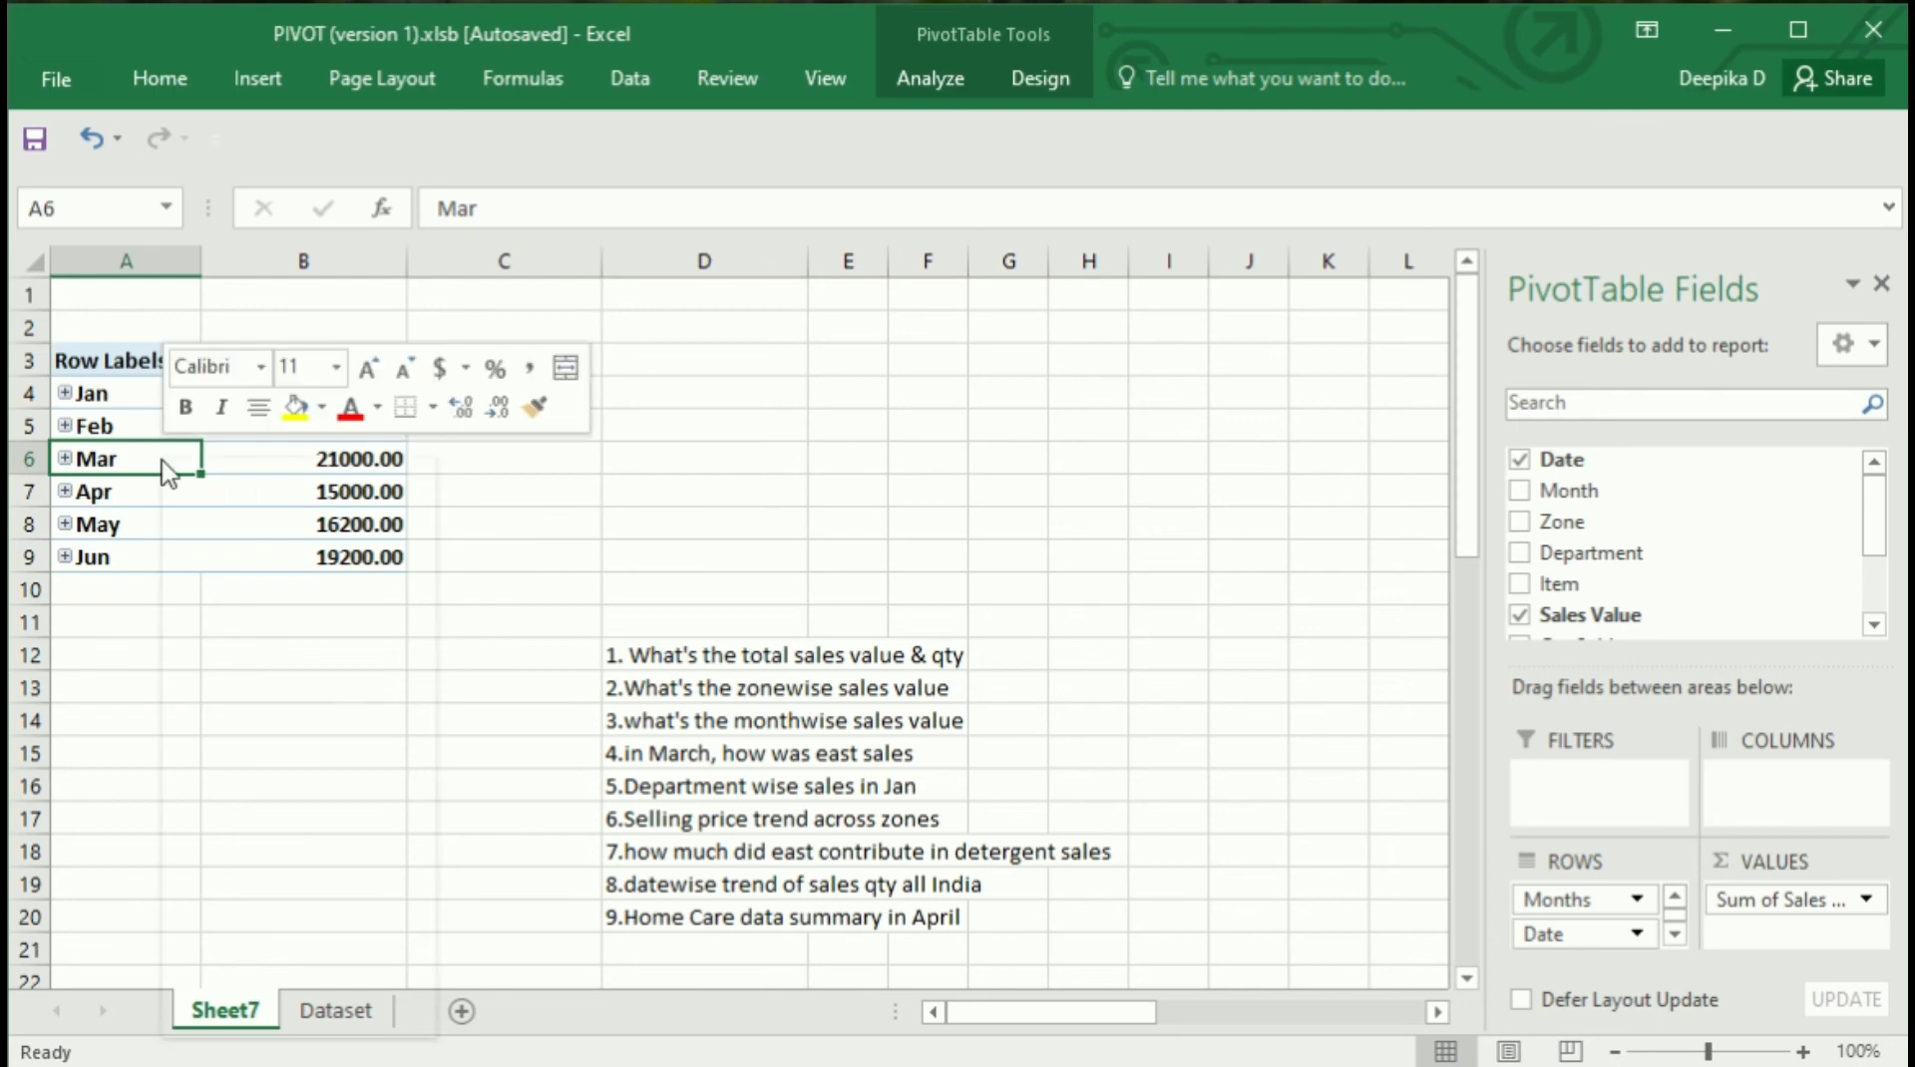
click(252, 808)
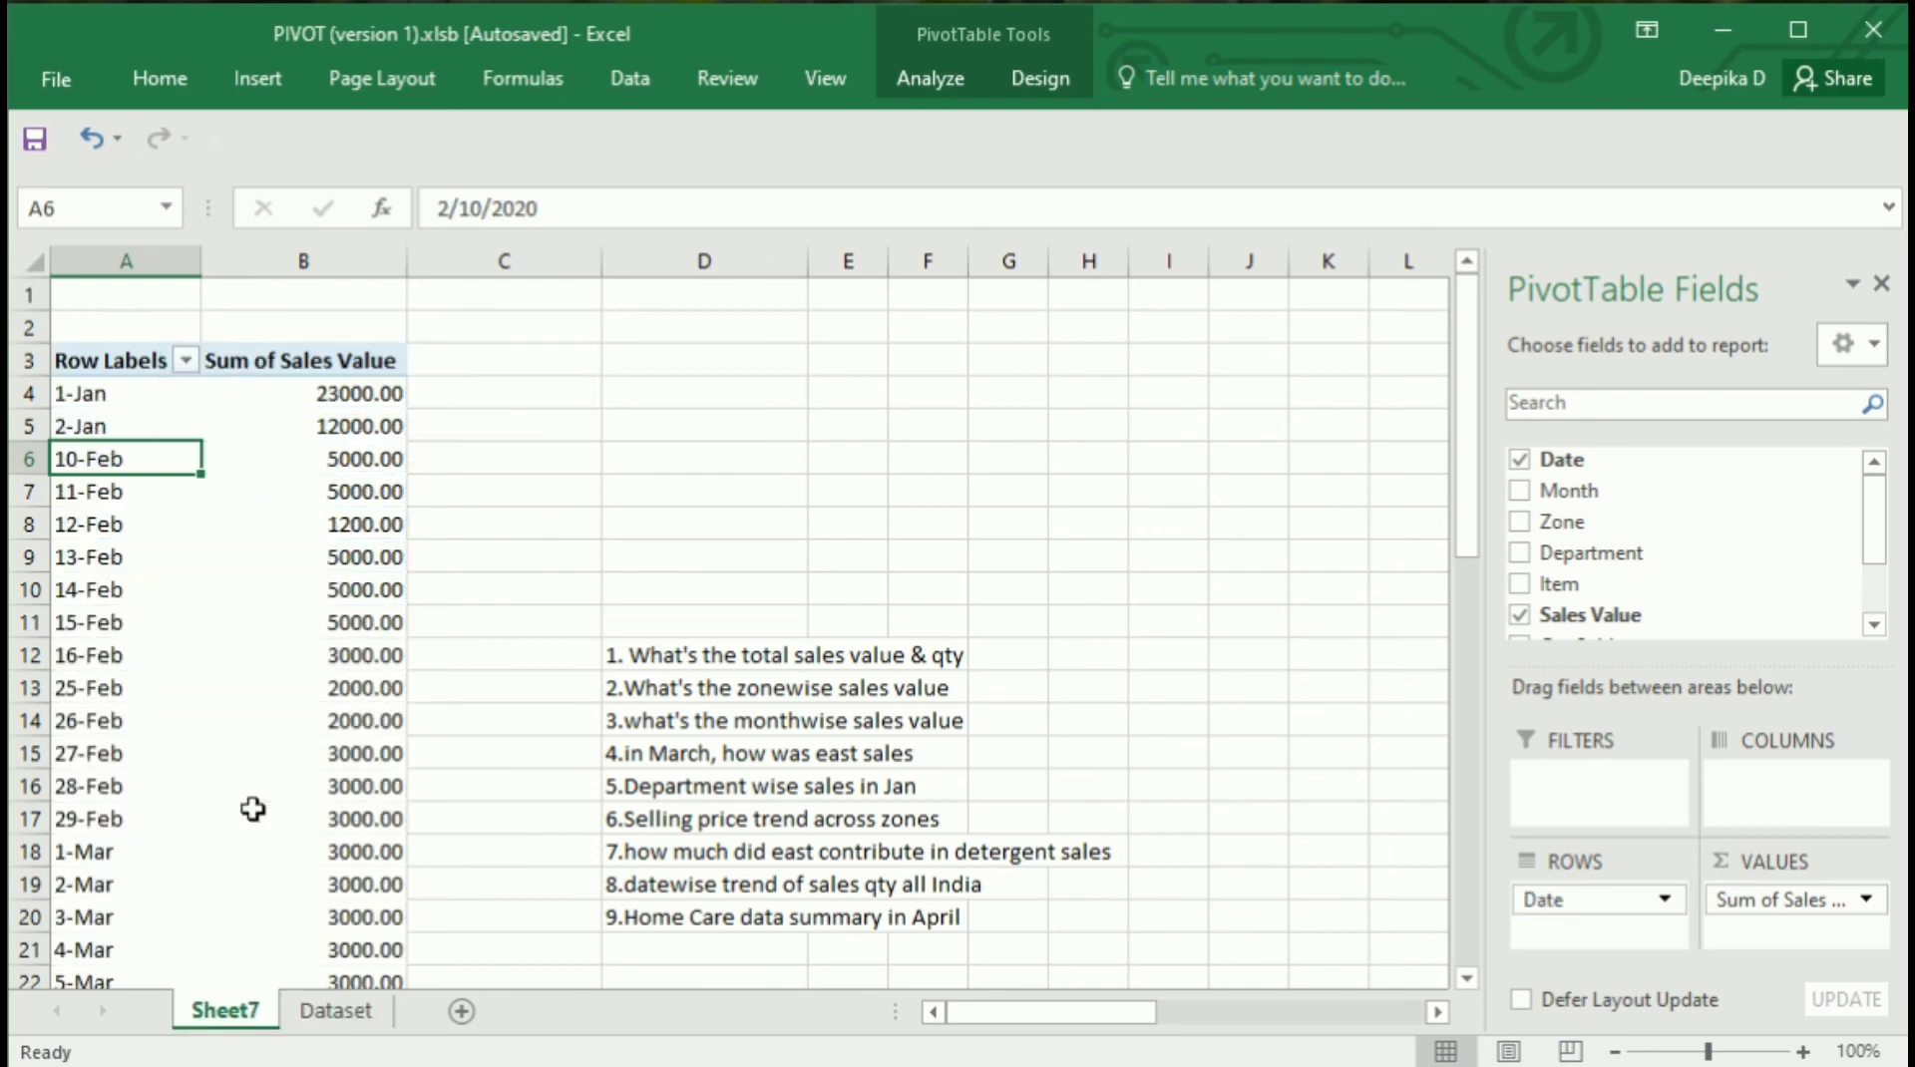
Group the pivot's dates by Months and Quarters, and undo the grouping
click(105, 619)
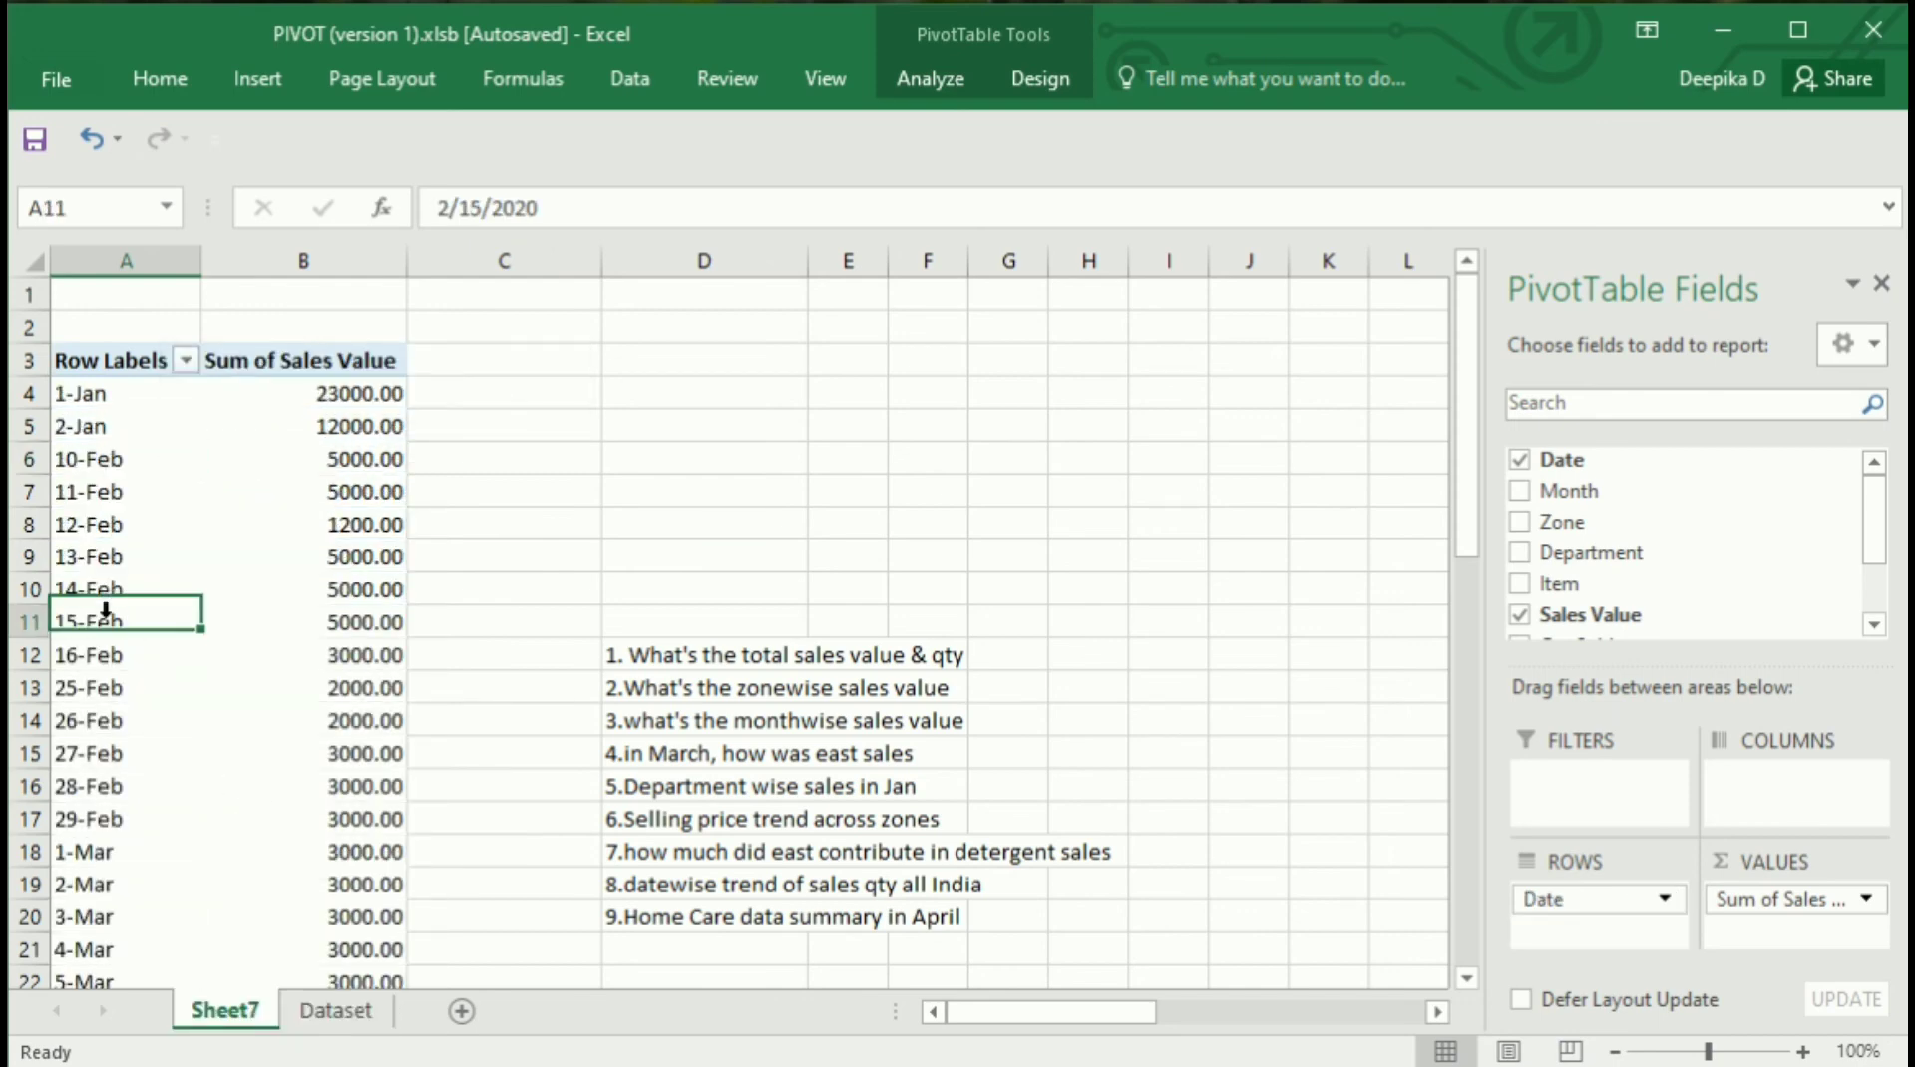
right_click(105, 618)
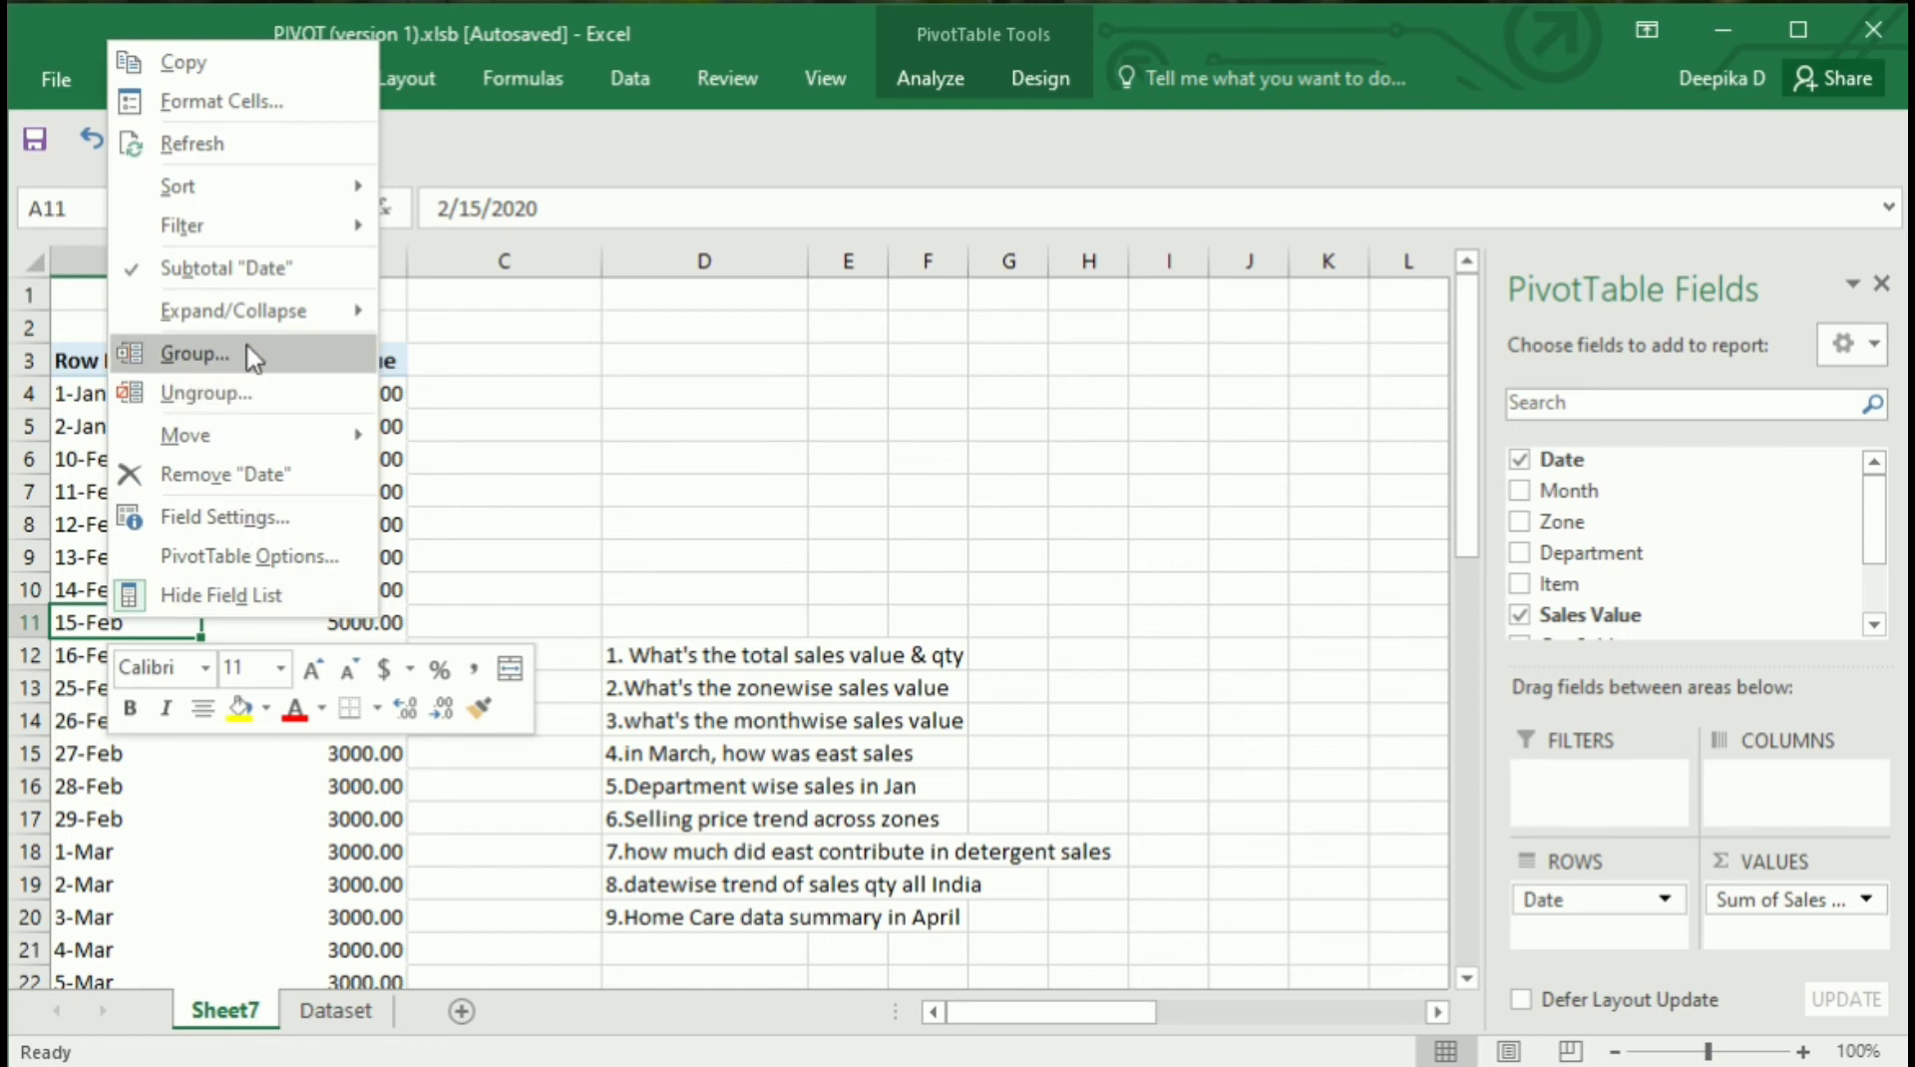
click(251, 354)
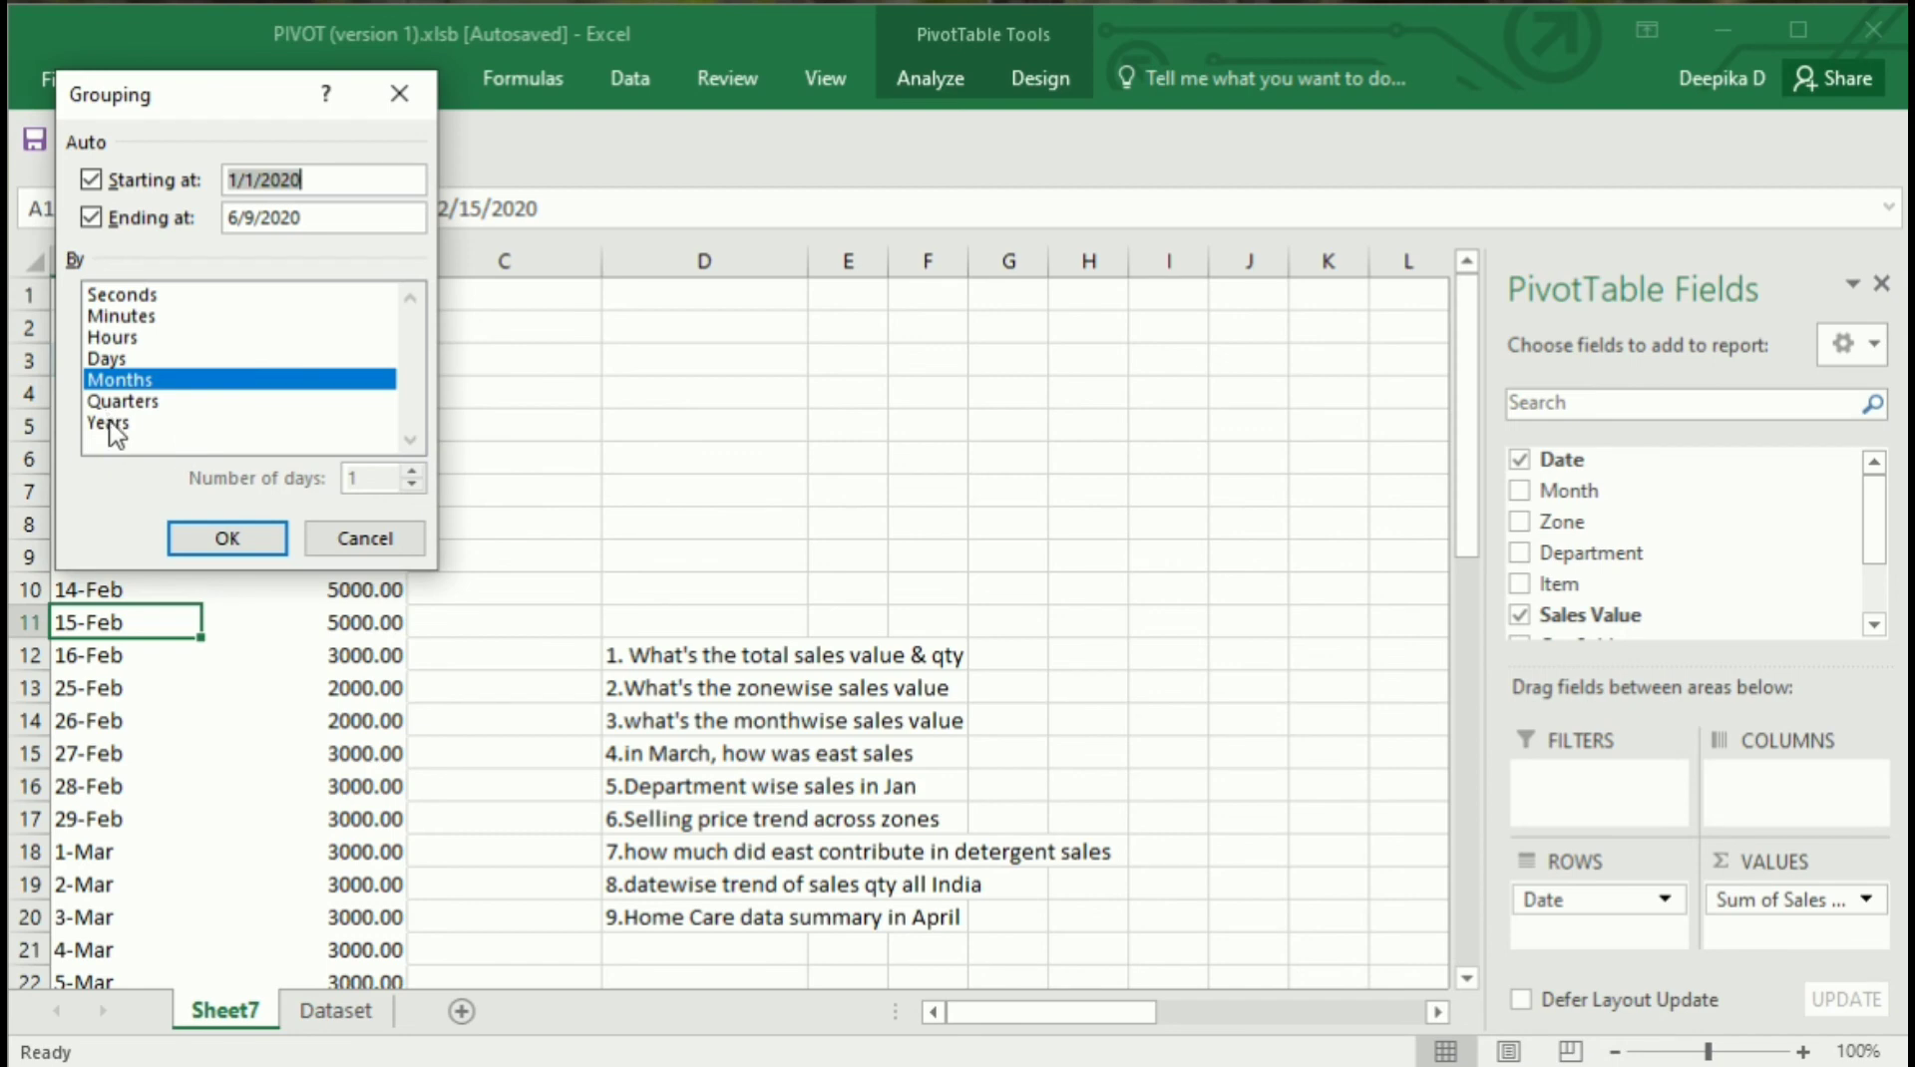
click(145, 402)
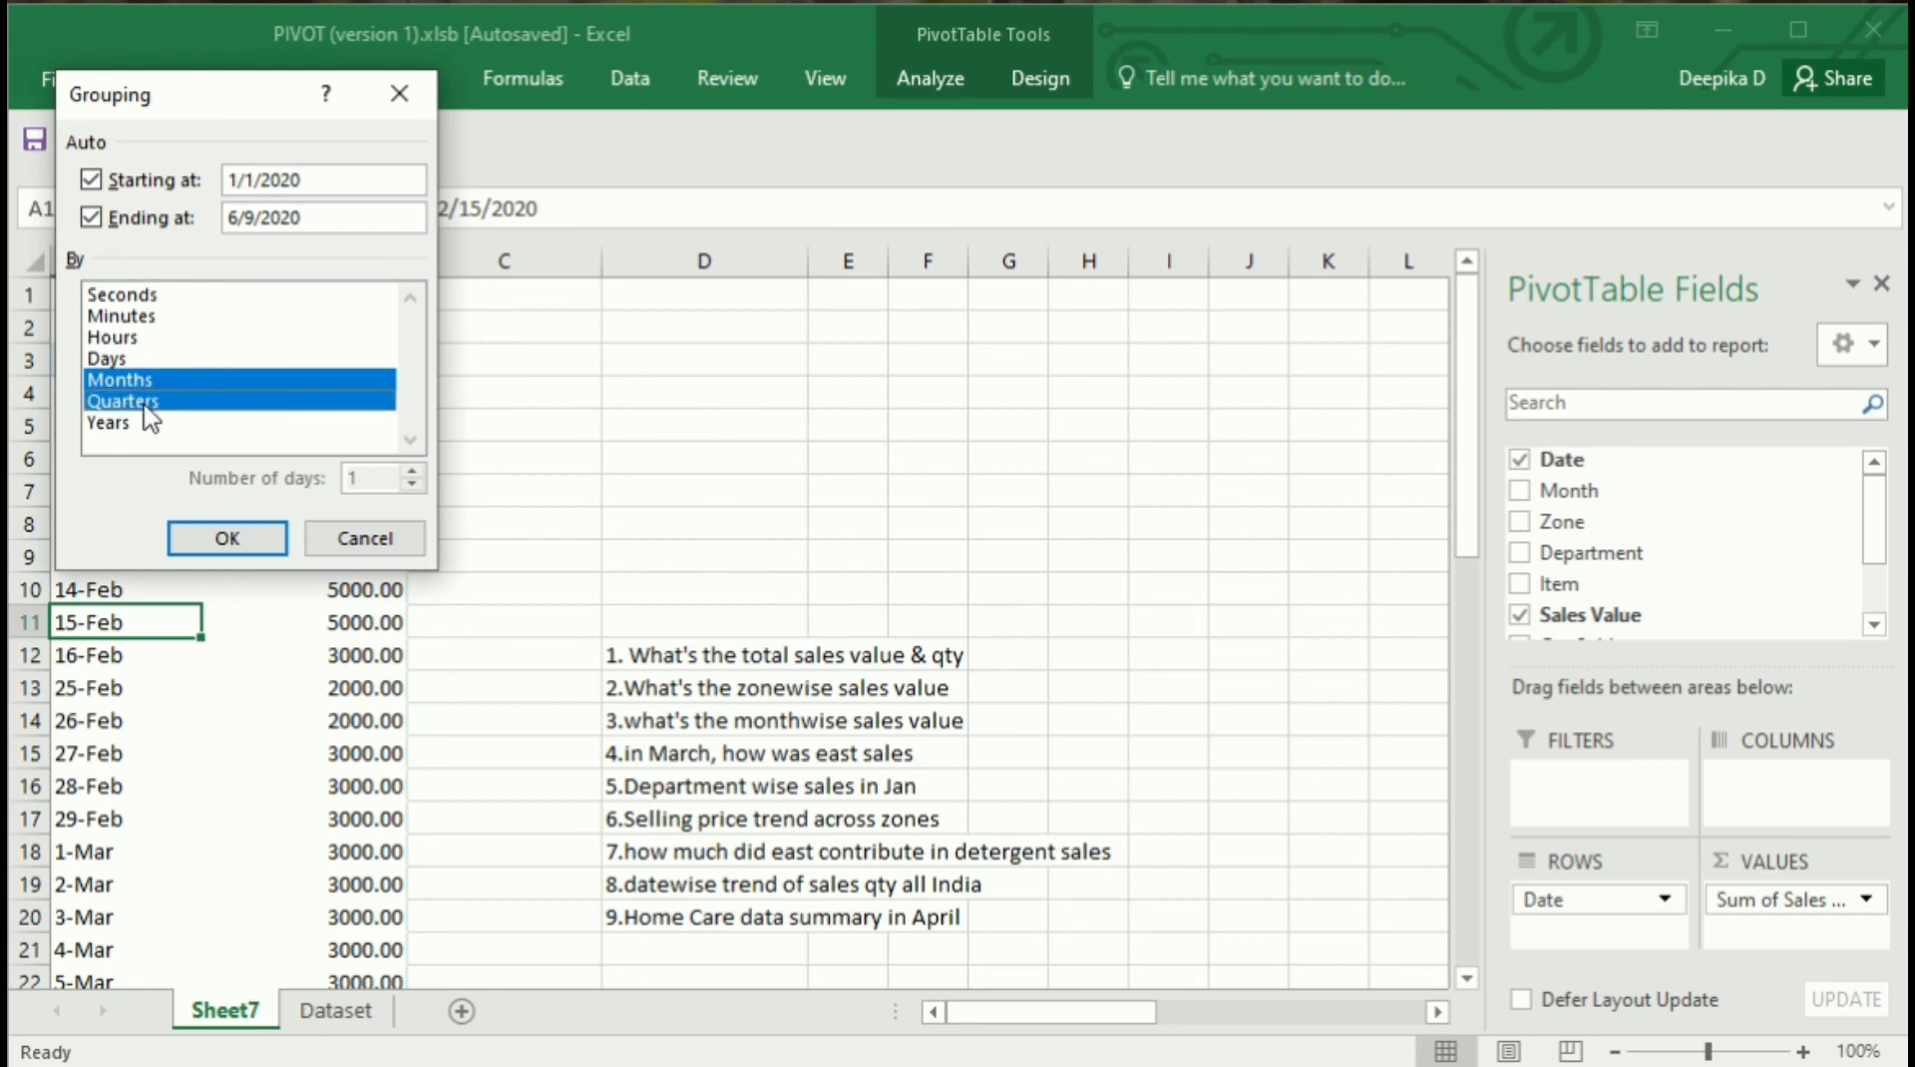
click(249, 539)
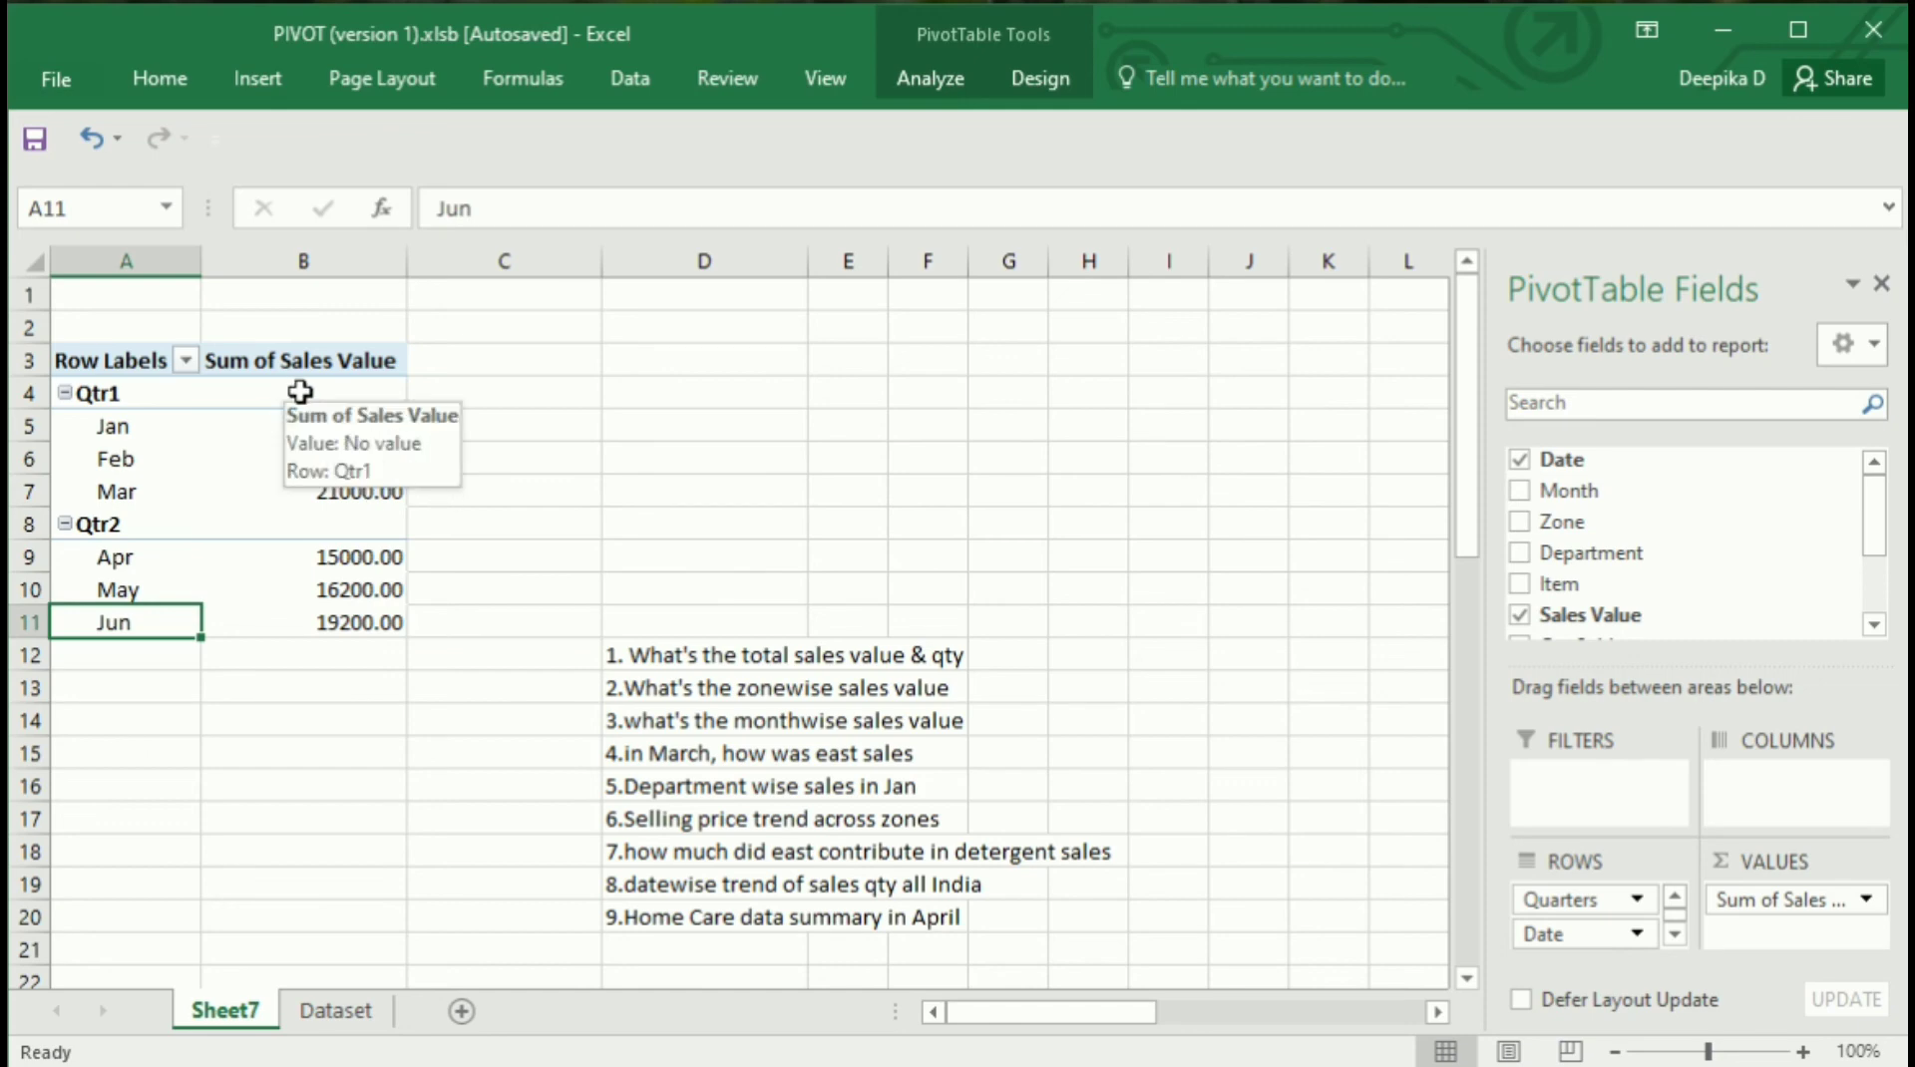
key(ctrl+z)
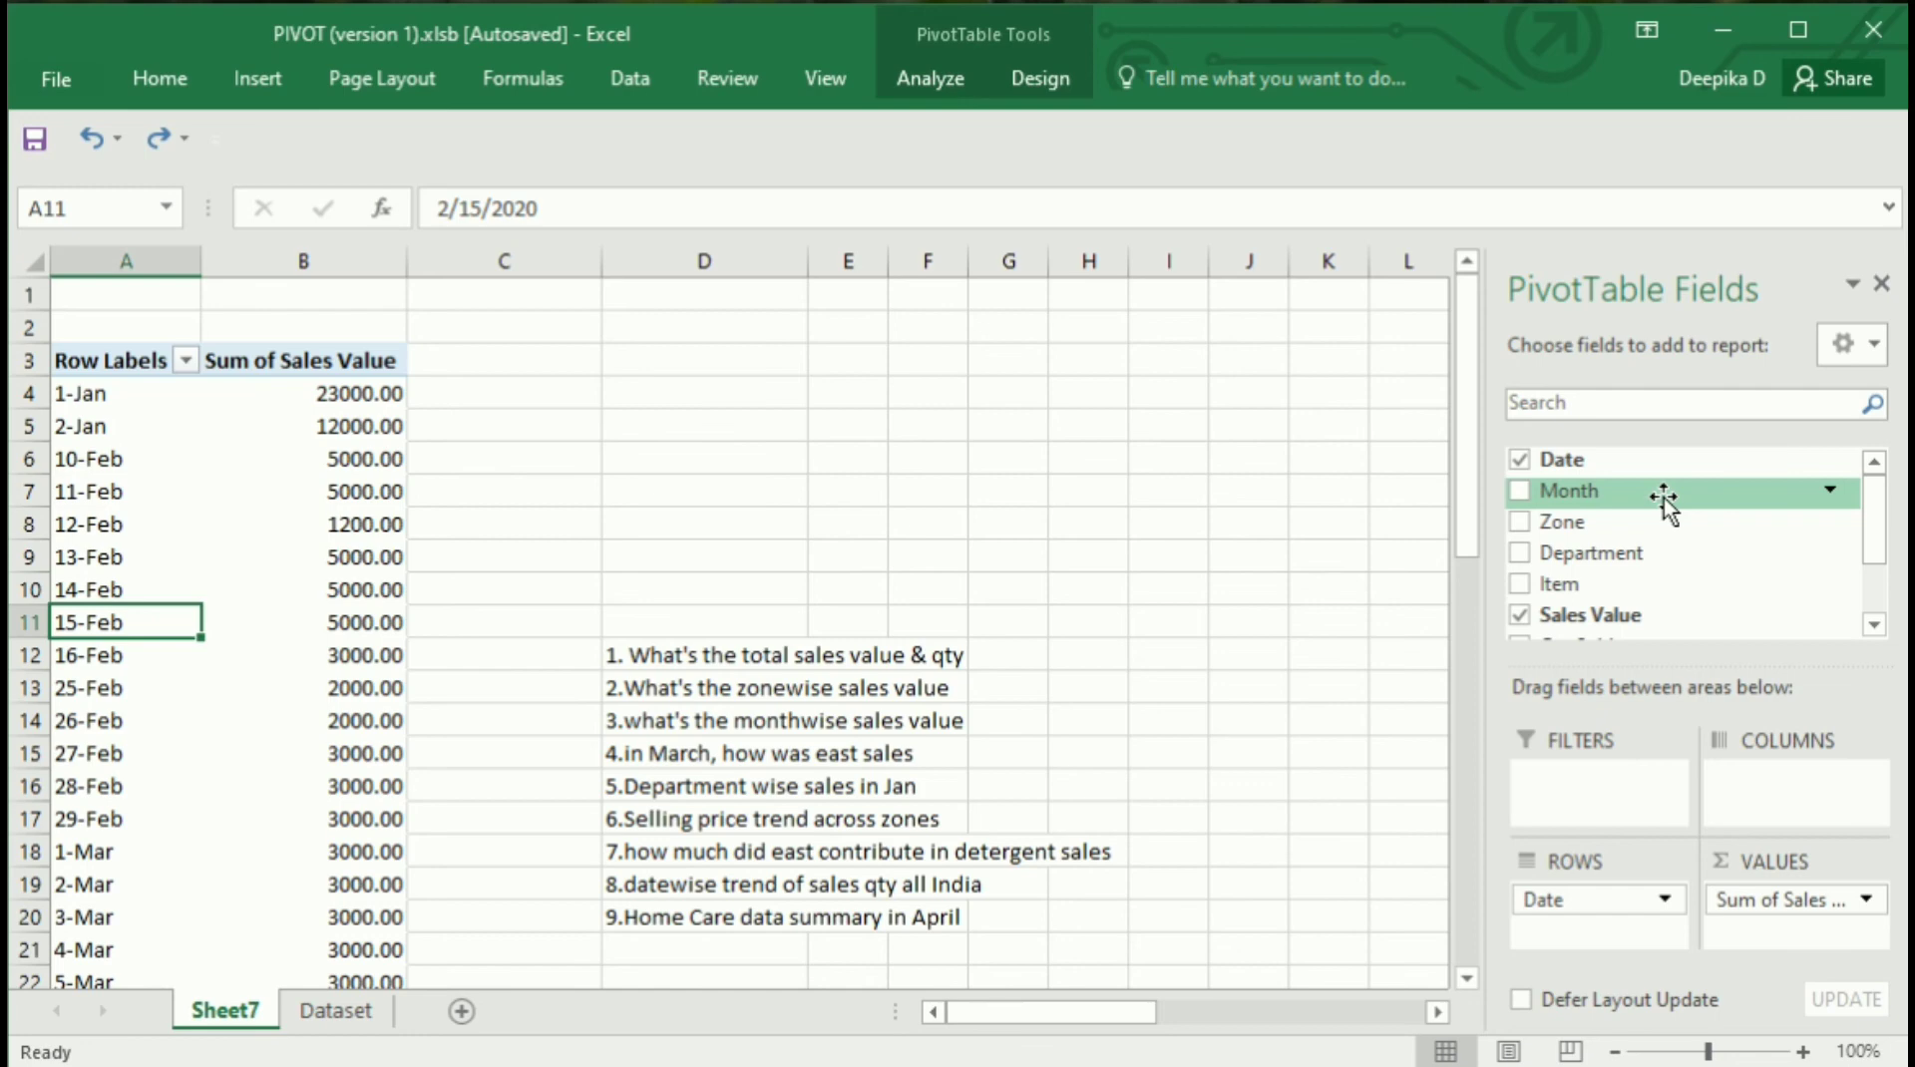
Add the Month field above Date in the pivot's rows and check the source data on the Dataset sheet
drag(1664, 498, 1611, 893)
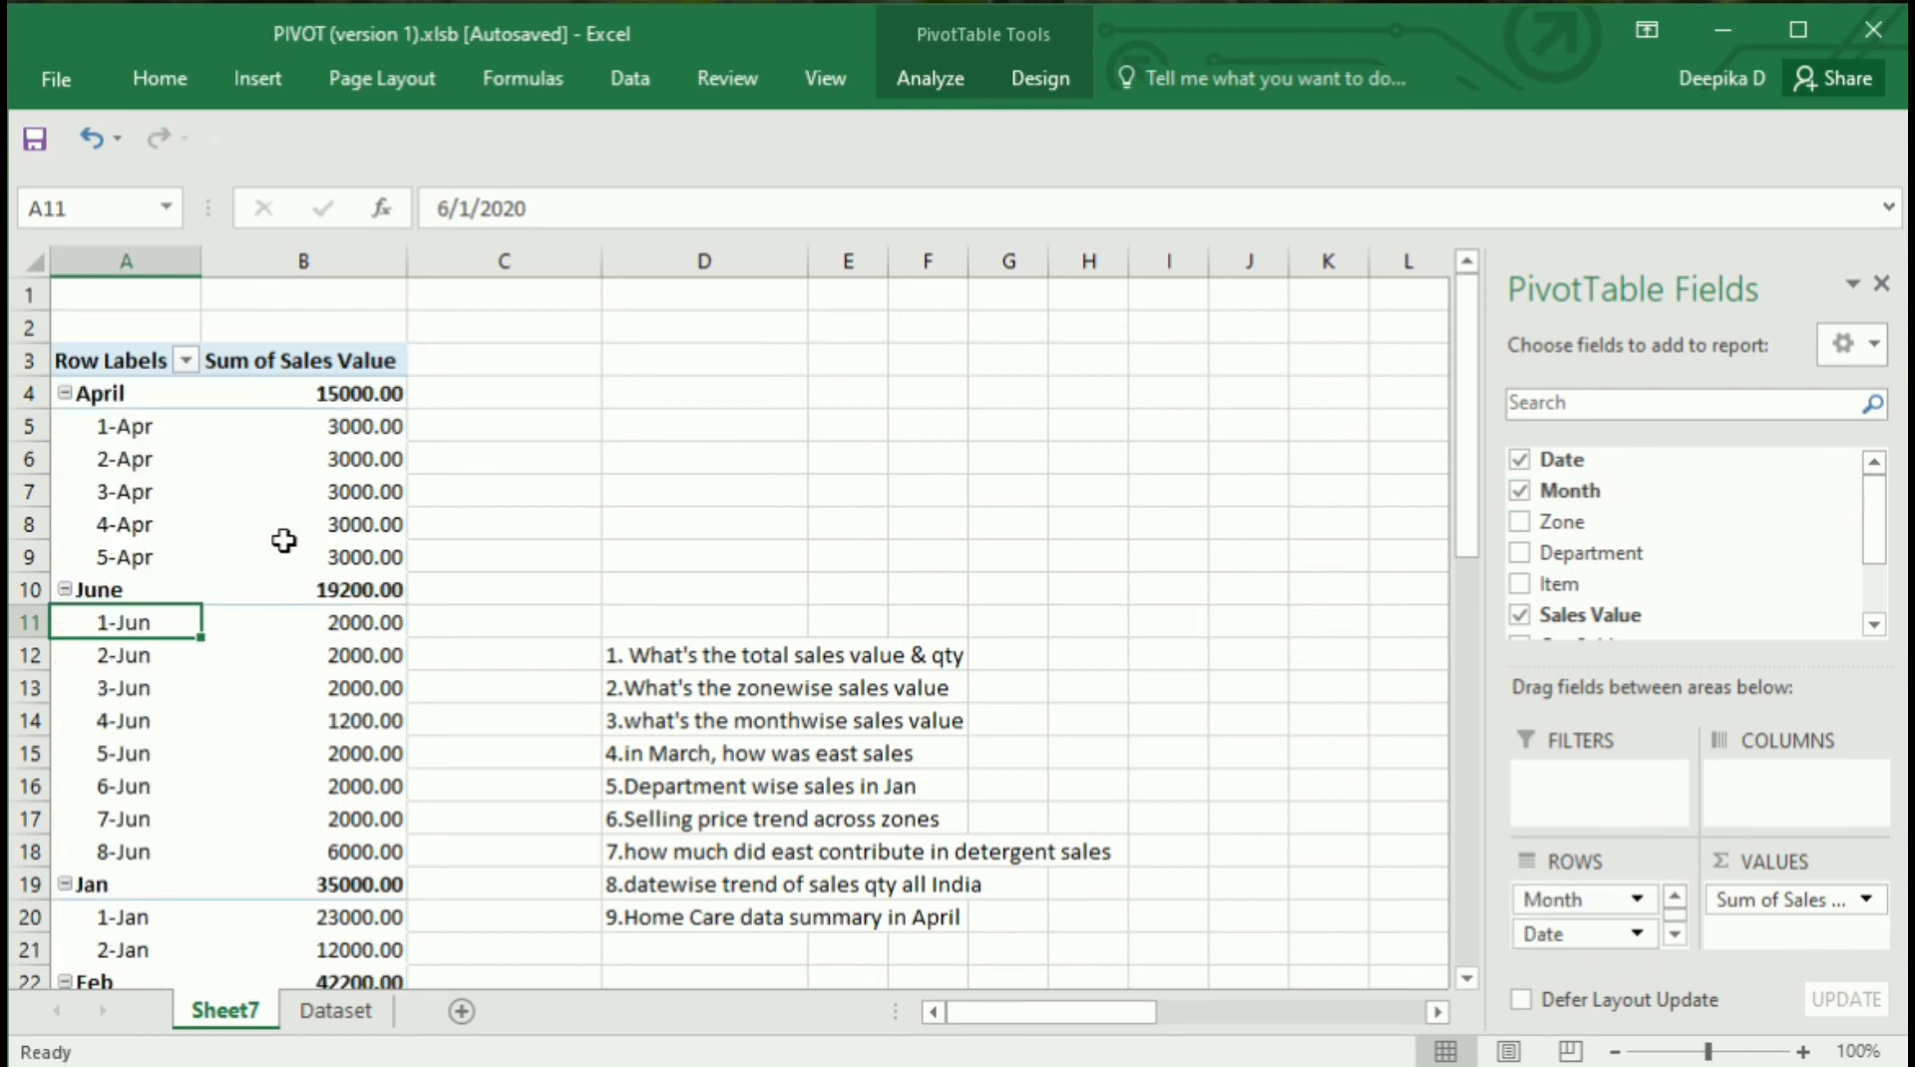
click(337, 1010)
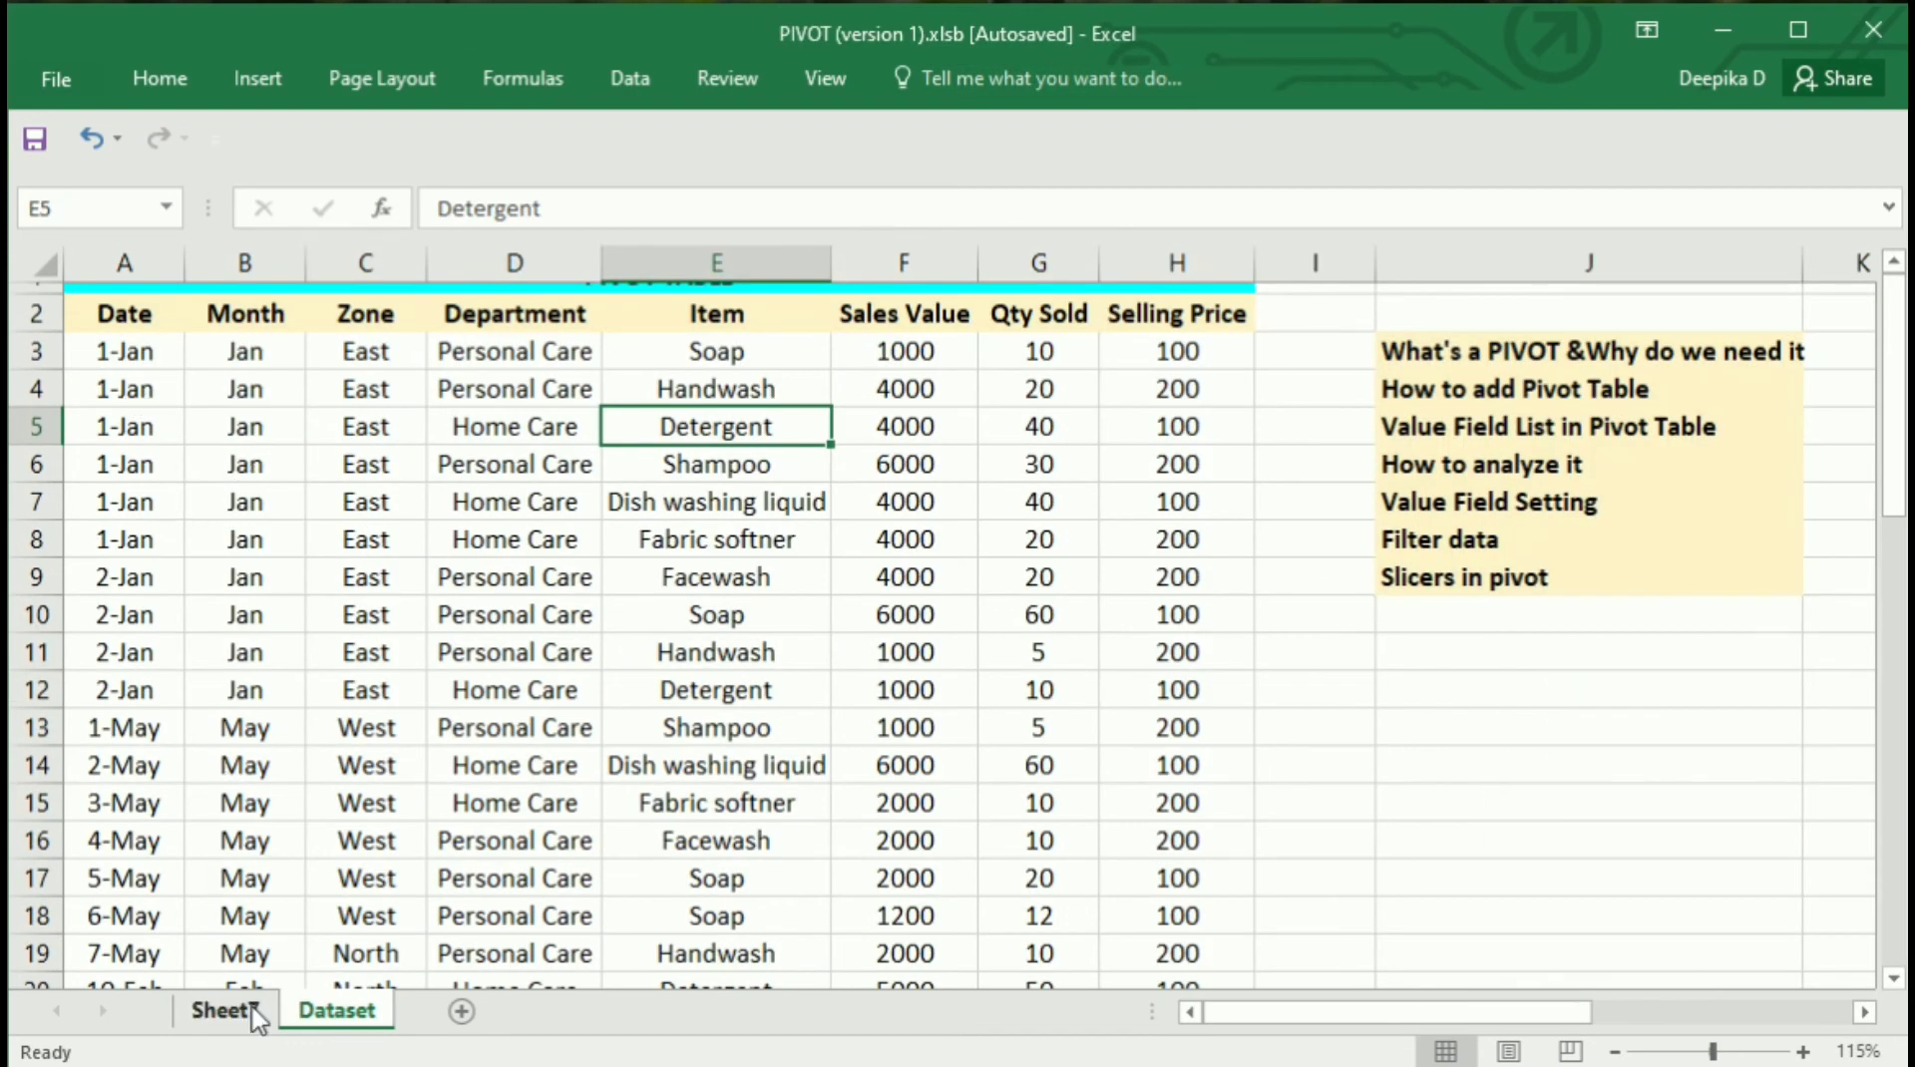
click(225, 1010)
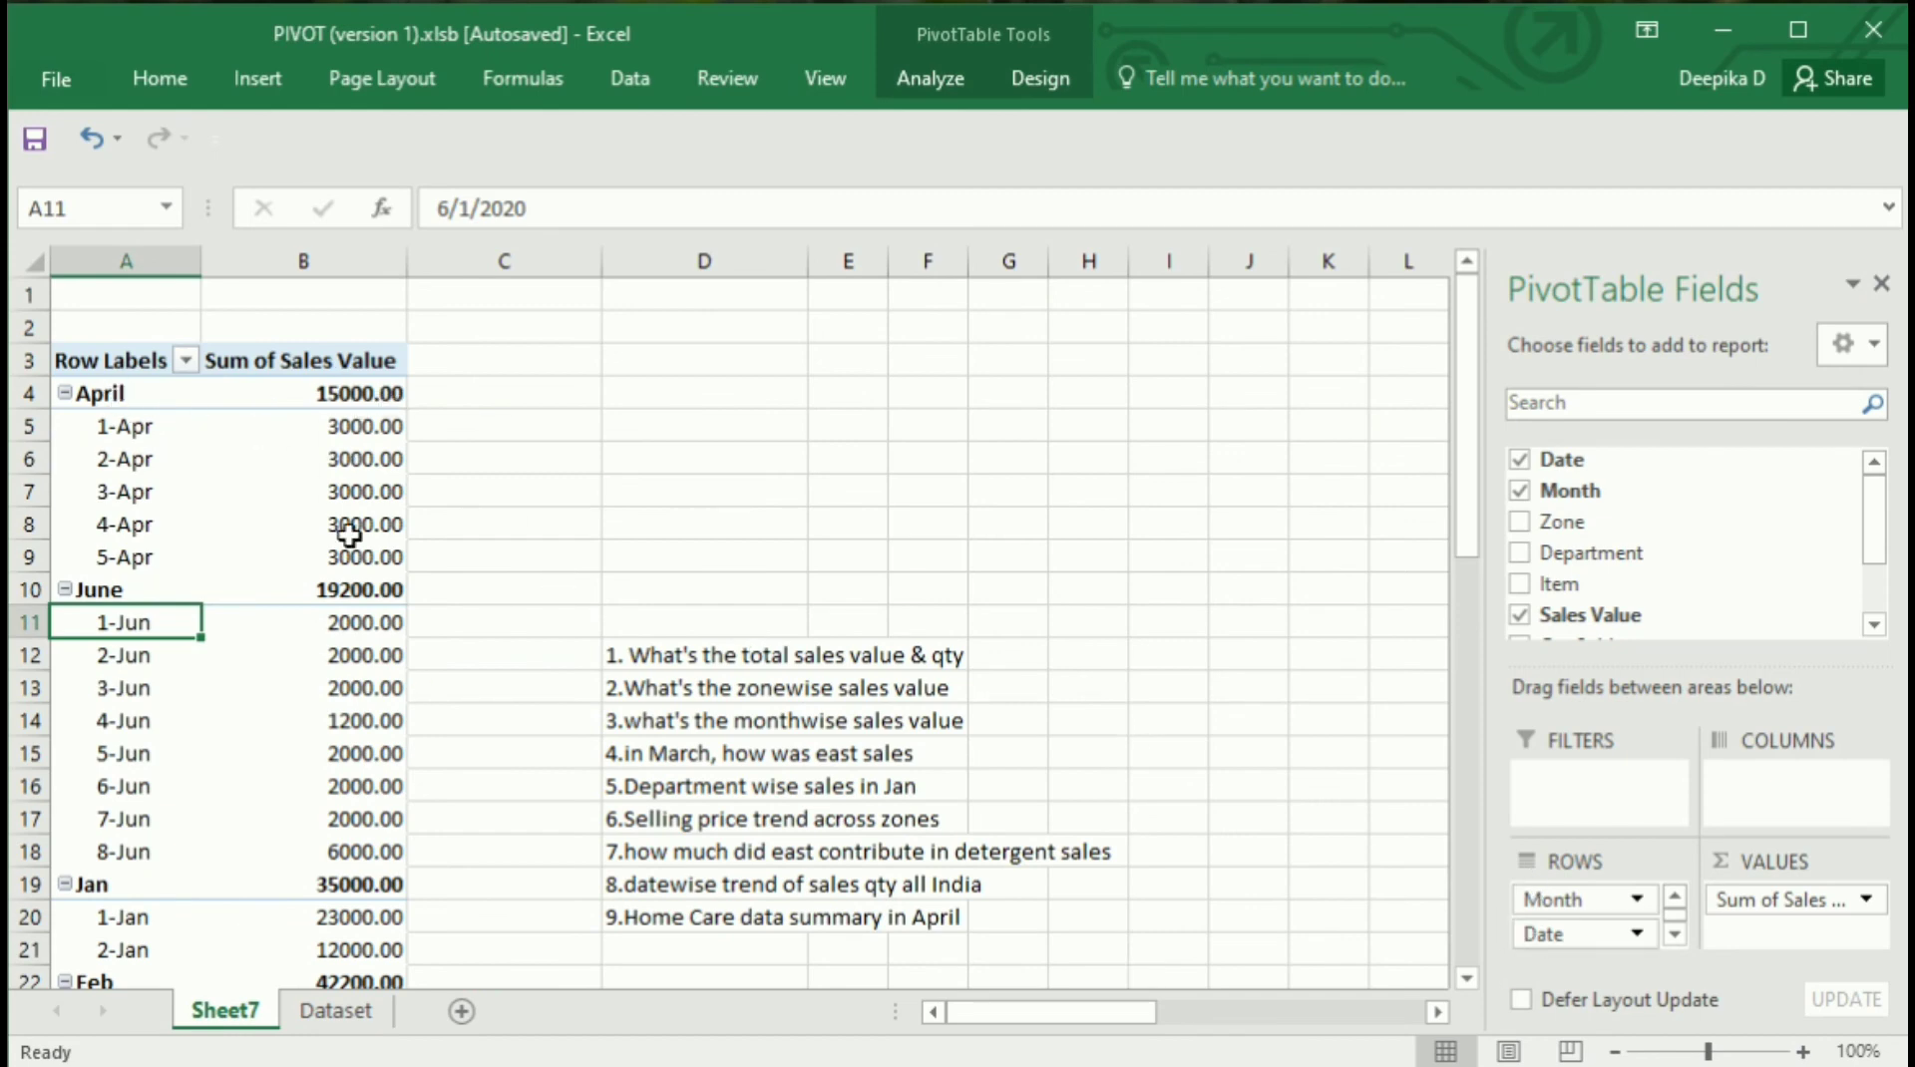
Turn off the month subtotals in the Sales Value pivot
click(321, 393)
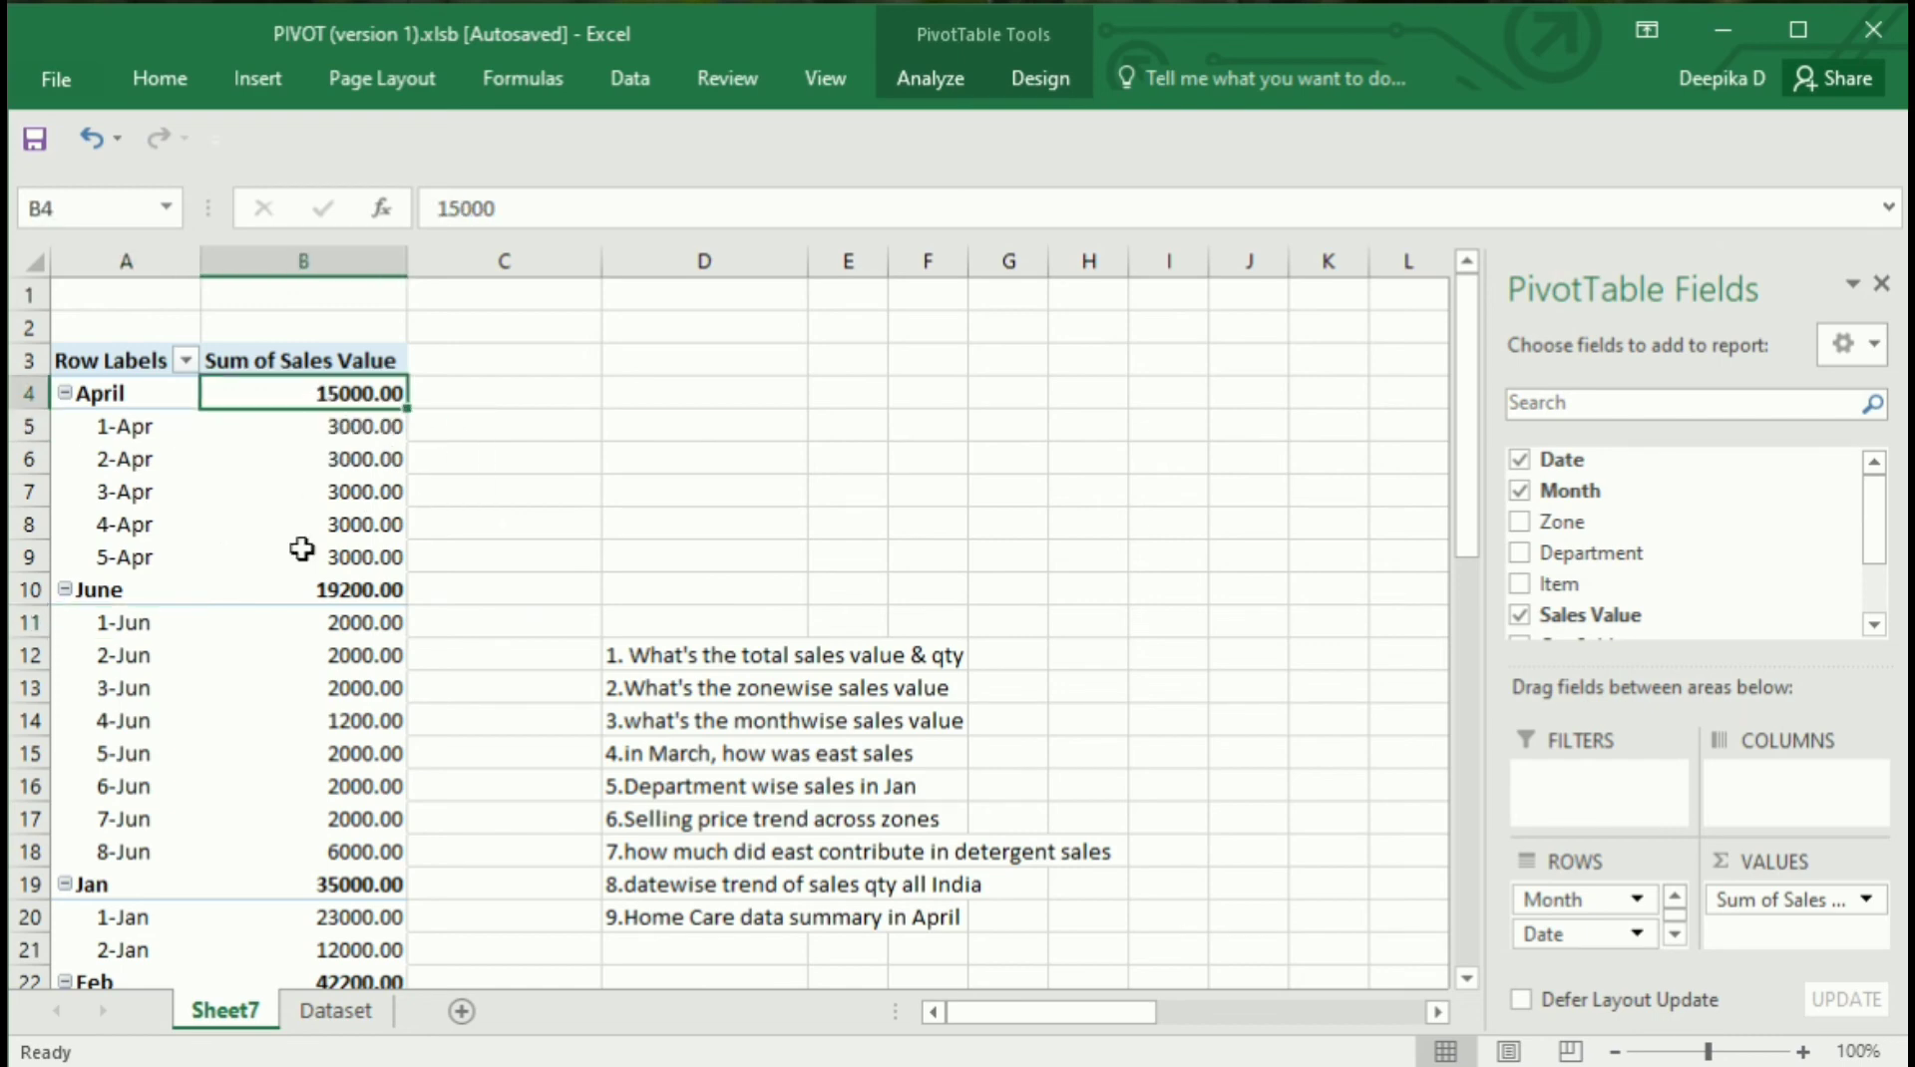
mouse_move(309, 630)
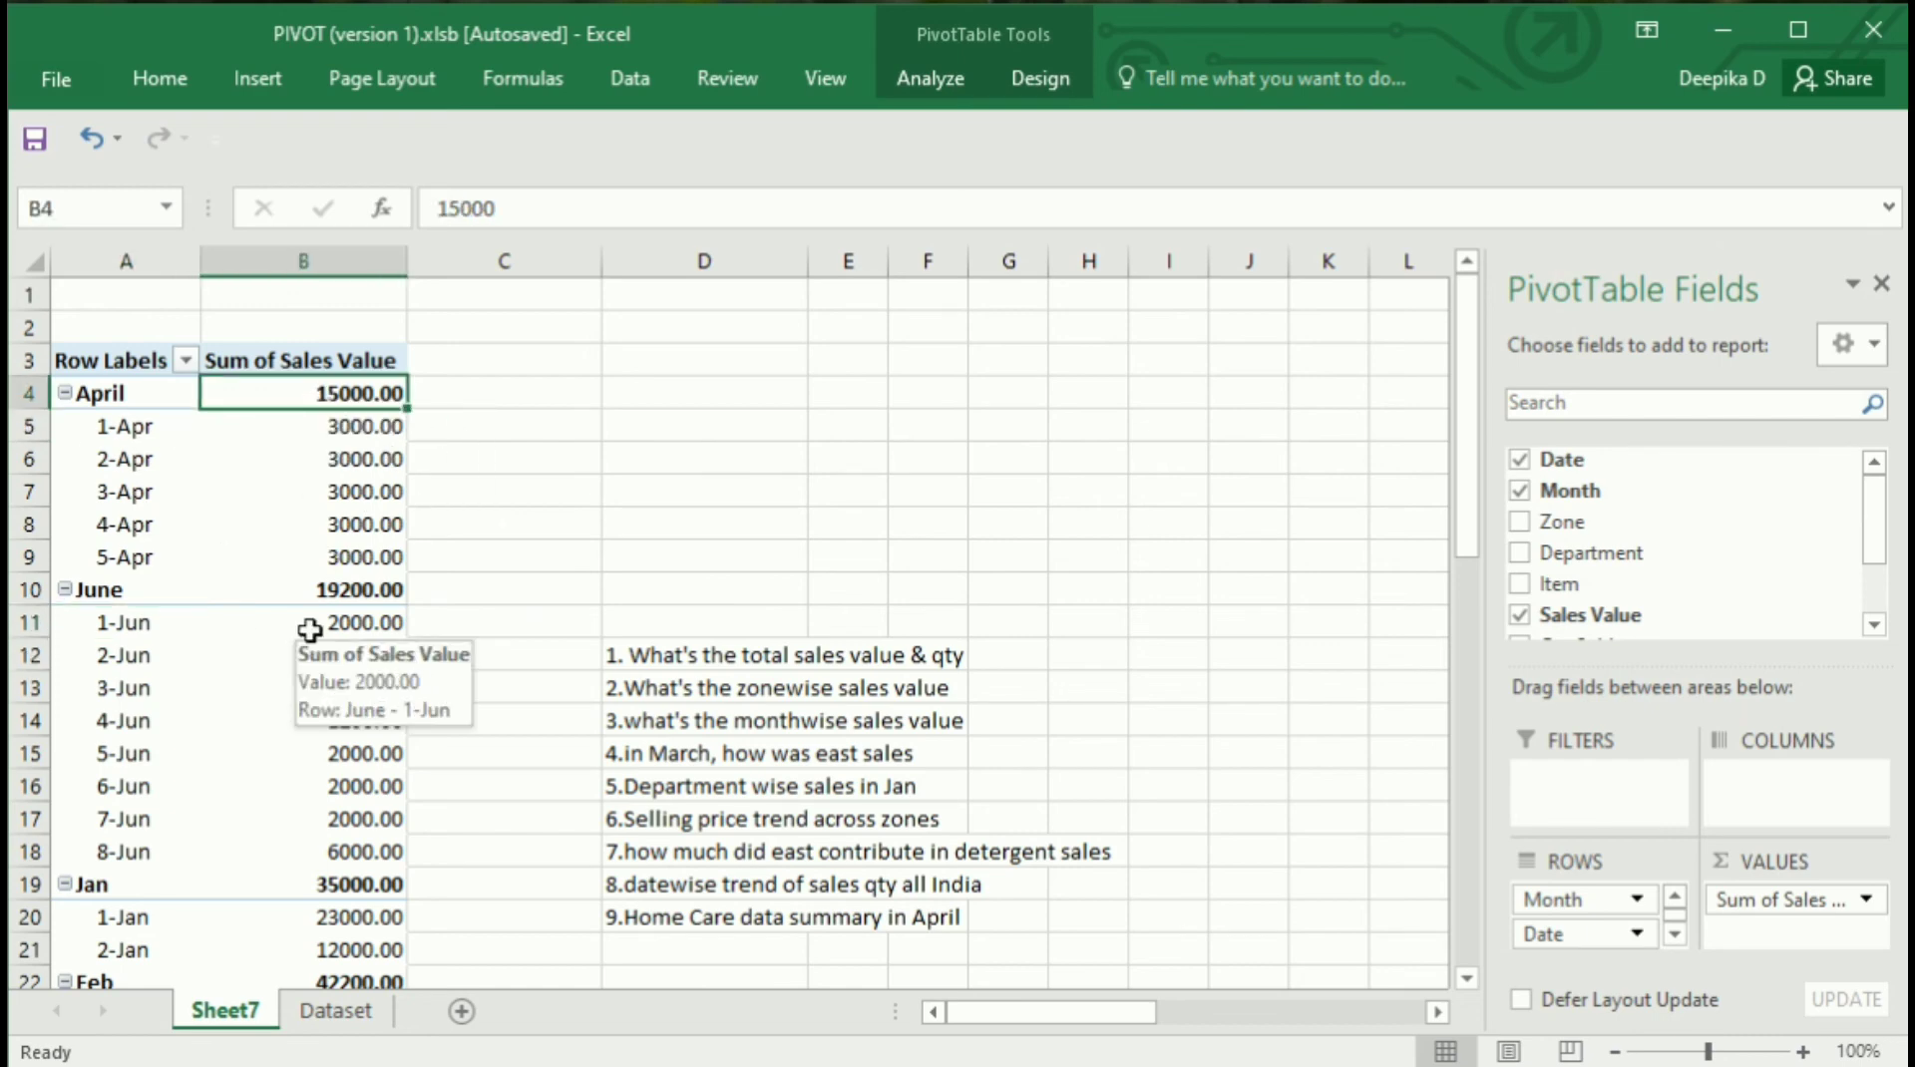
click(1041, 80)
click(78, 166)
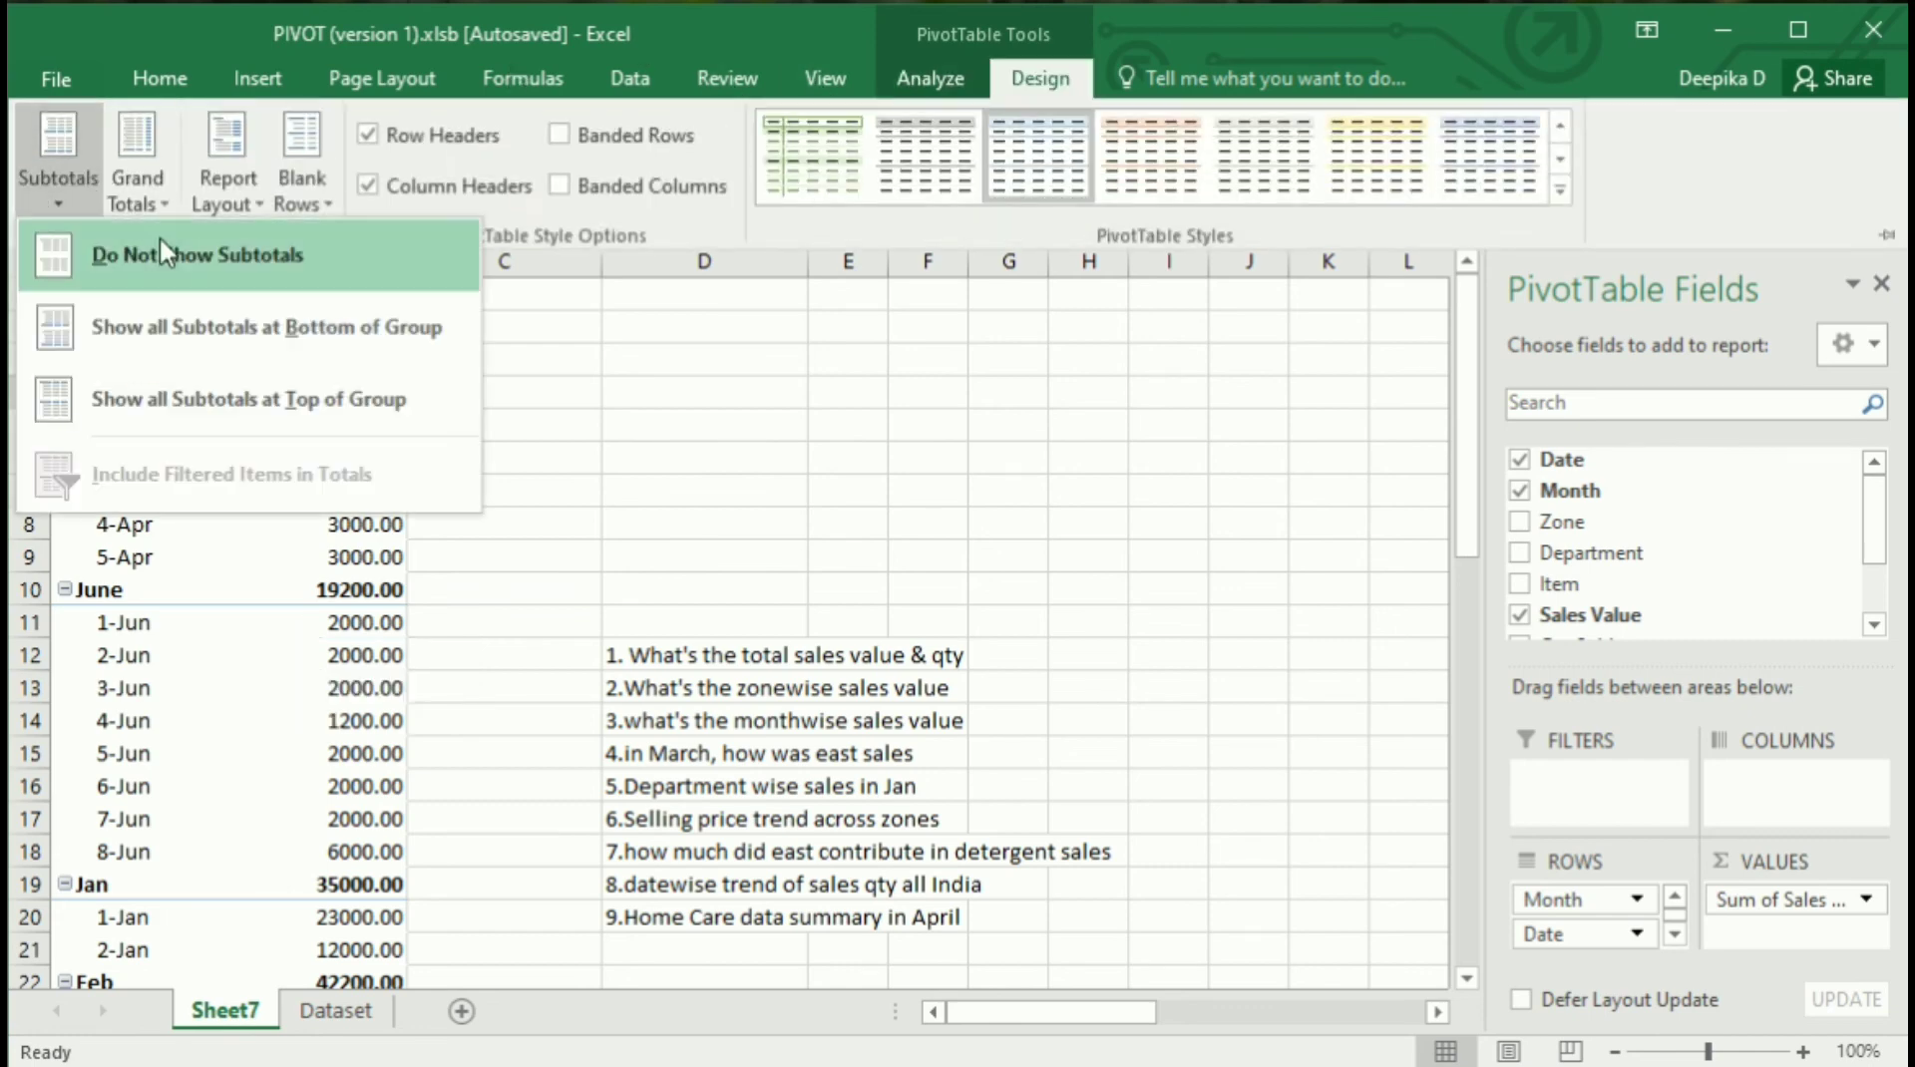
click(161, 250)
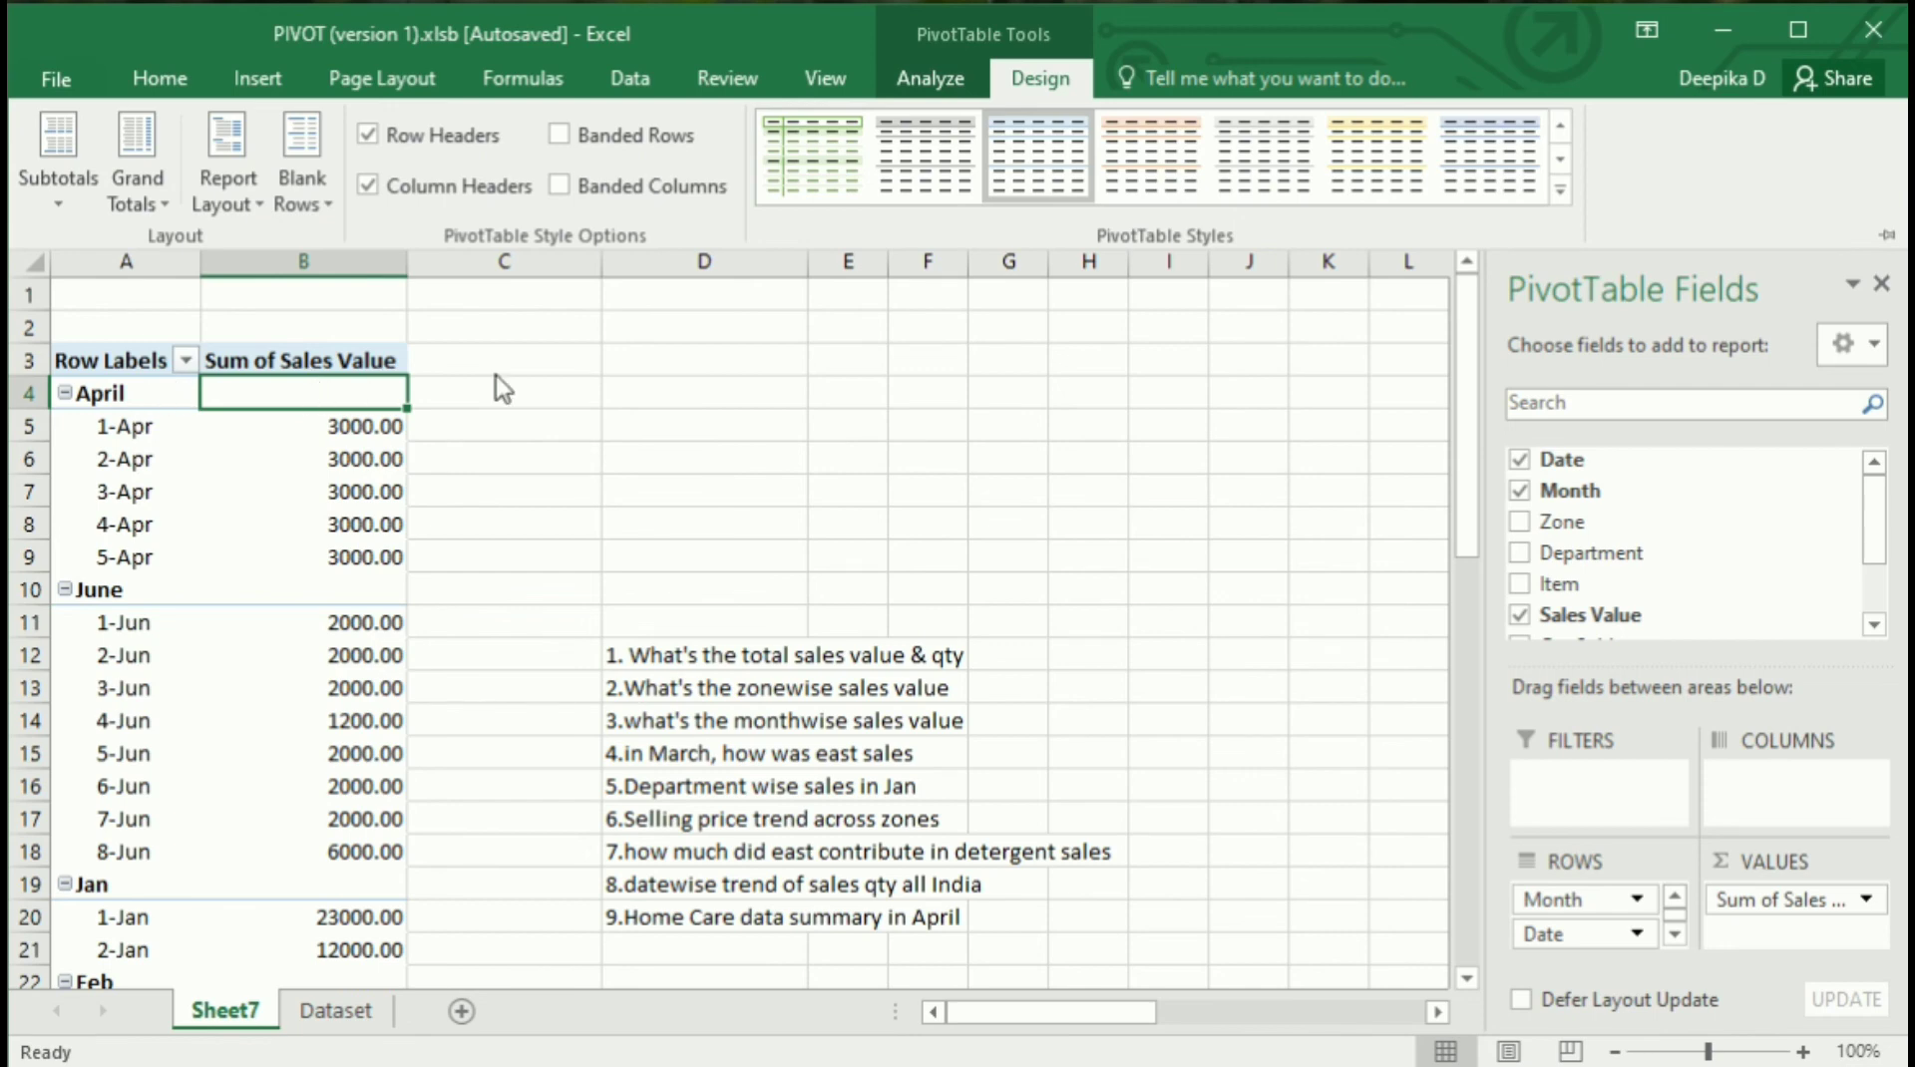
Show all subtotals at the bottom of each group, and switch them to the top of the group
click(83, 173)
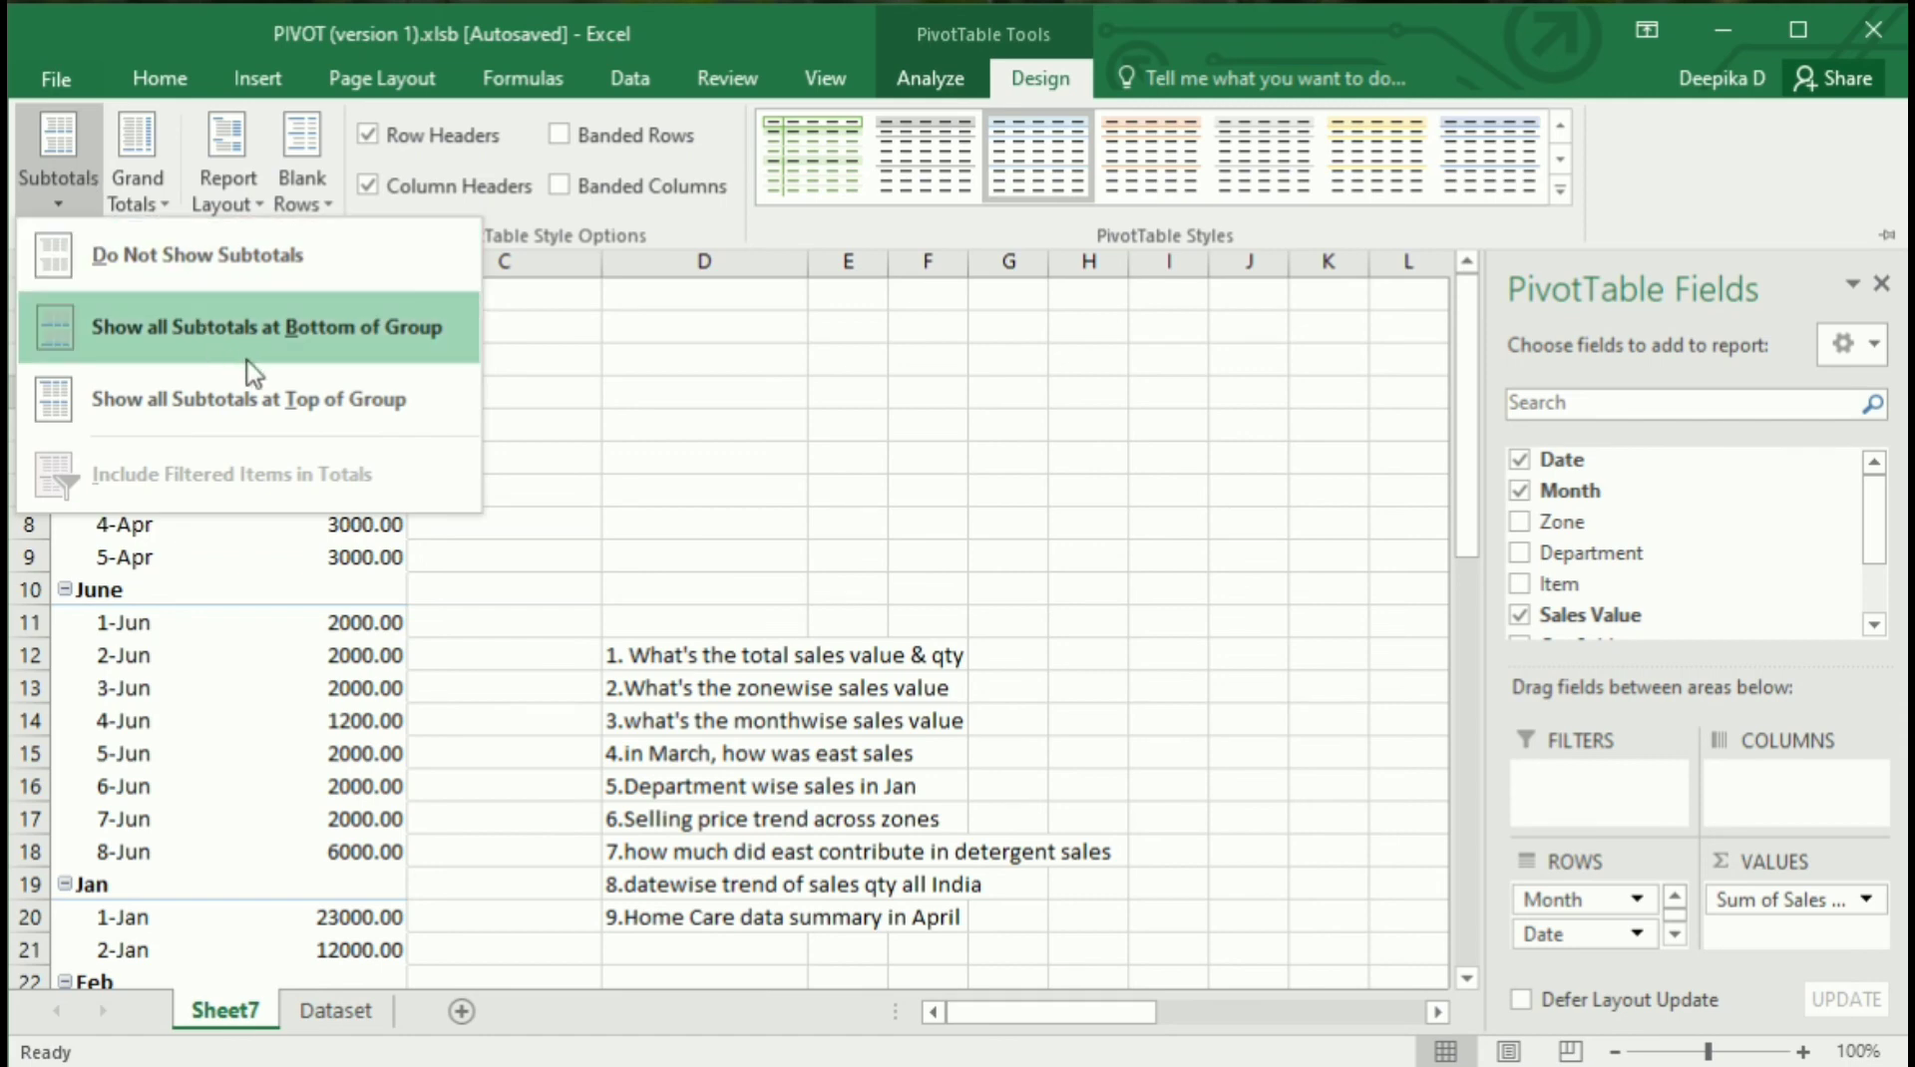
click(254, 329)
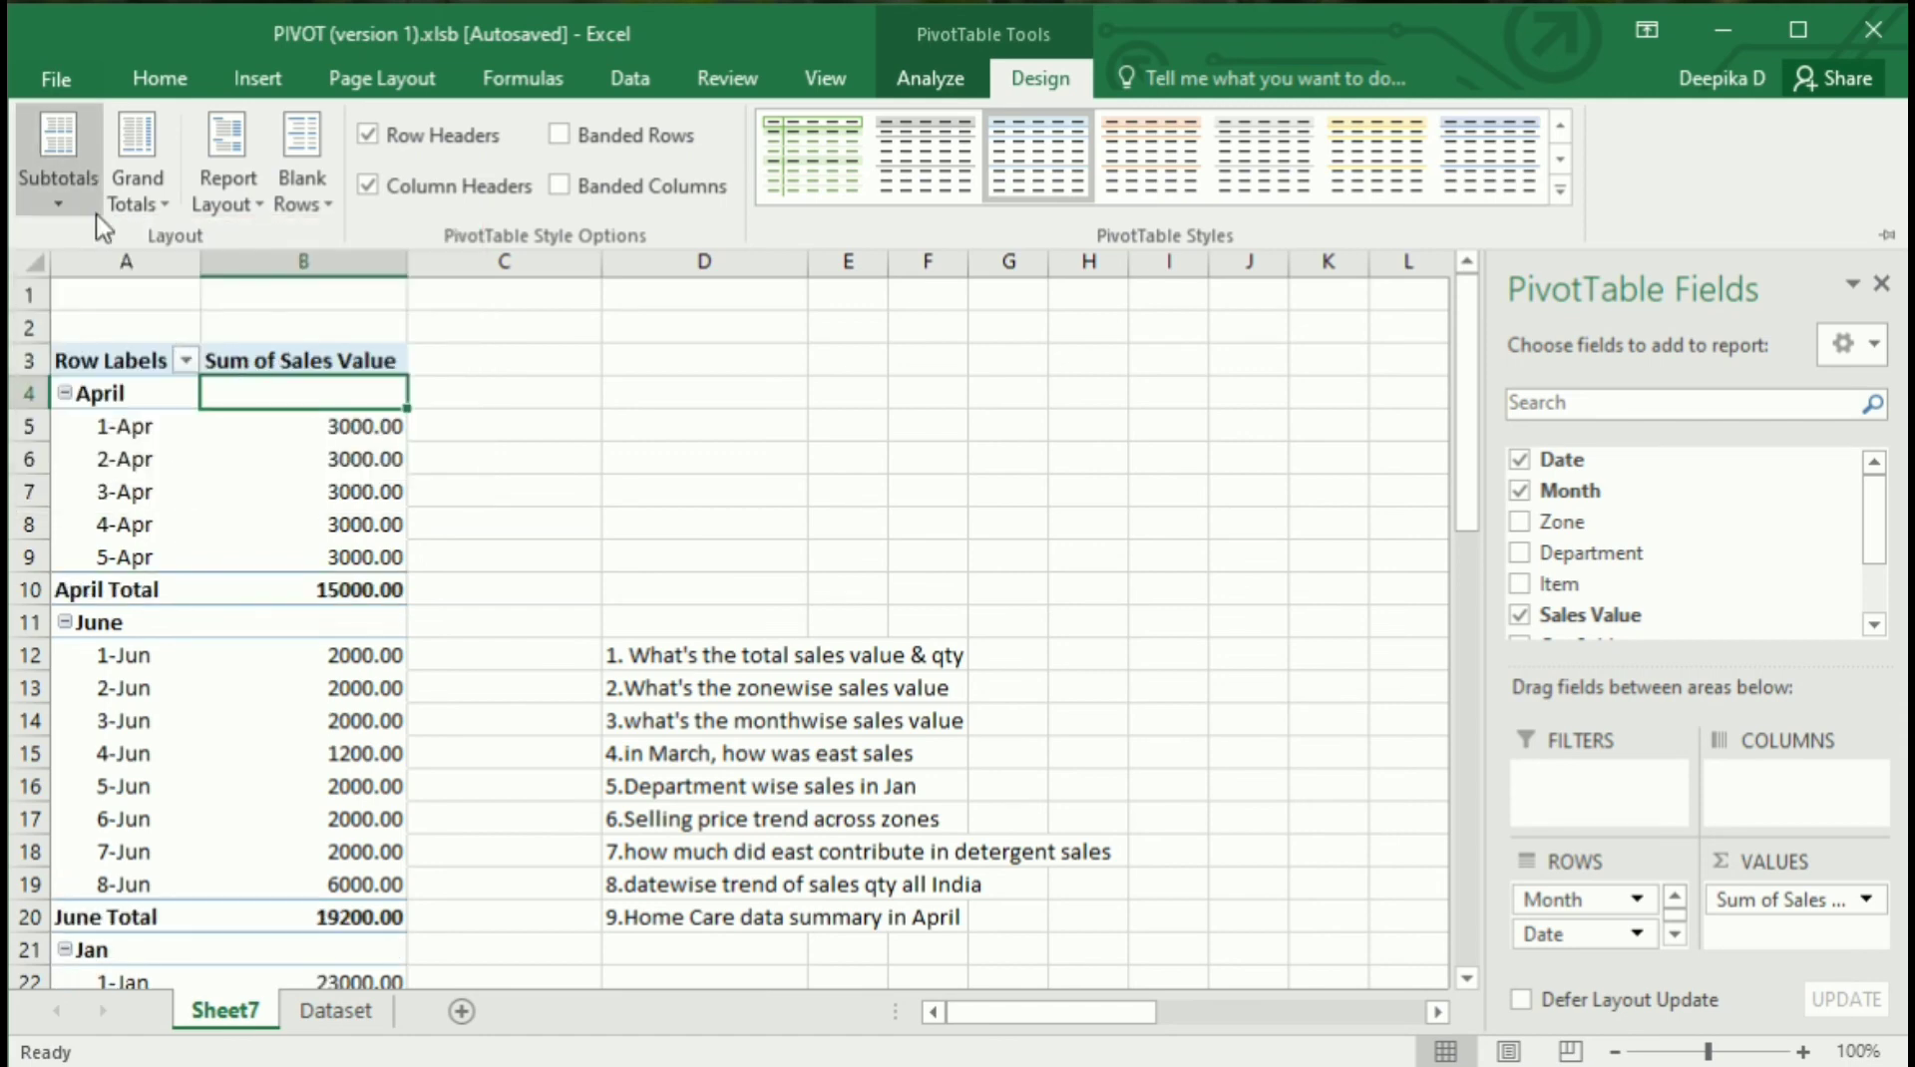
click(48, 182)
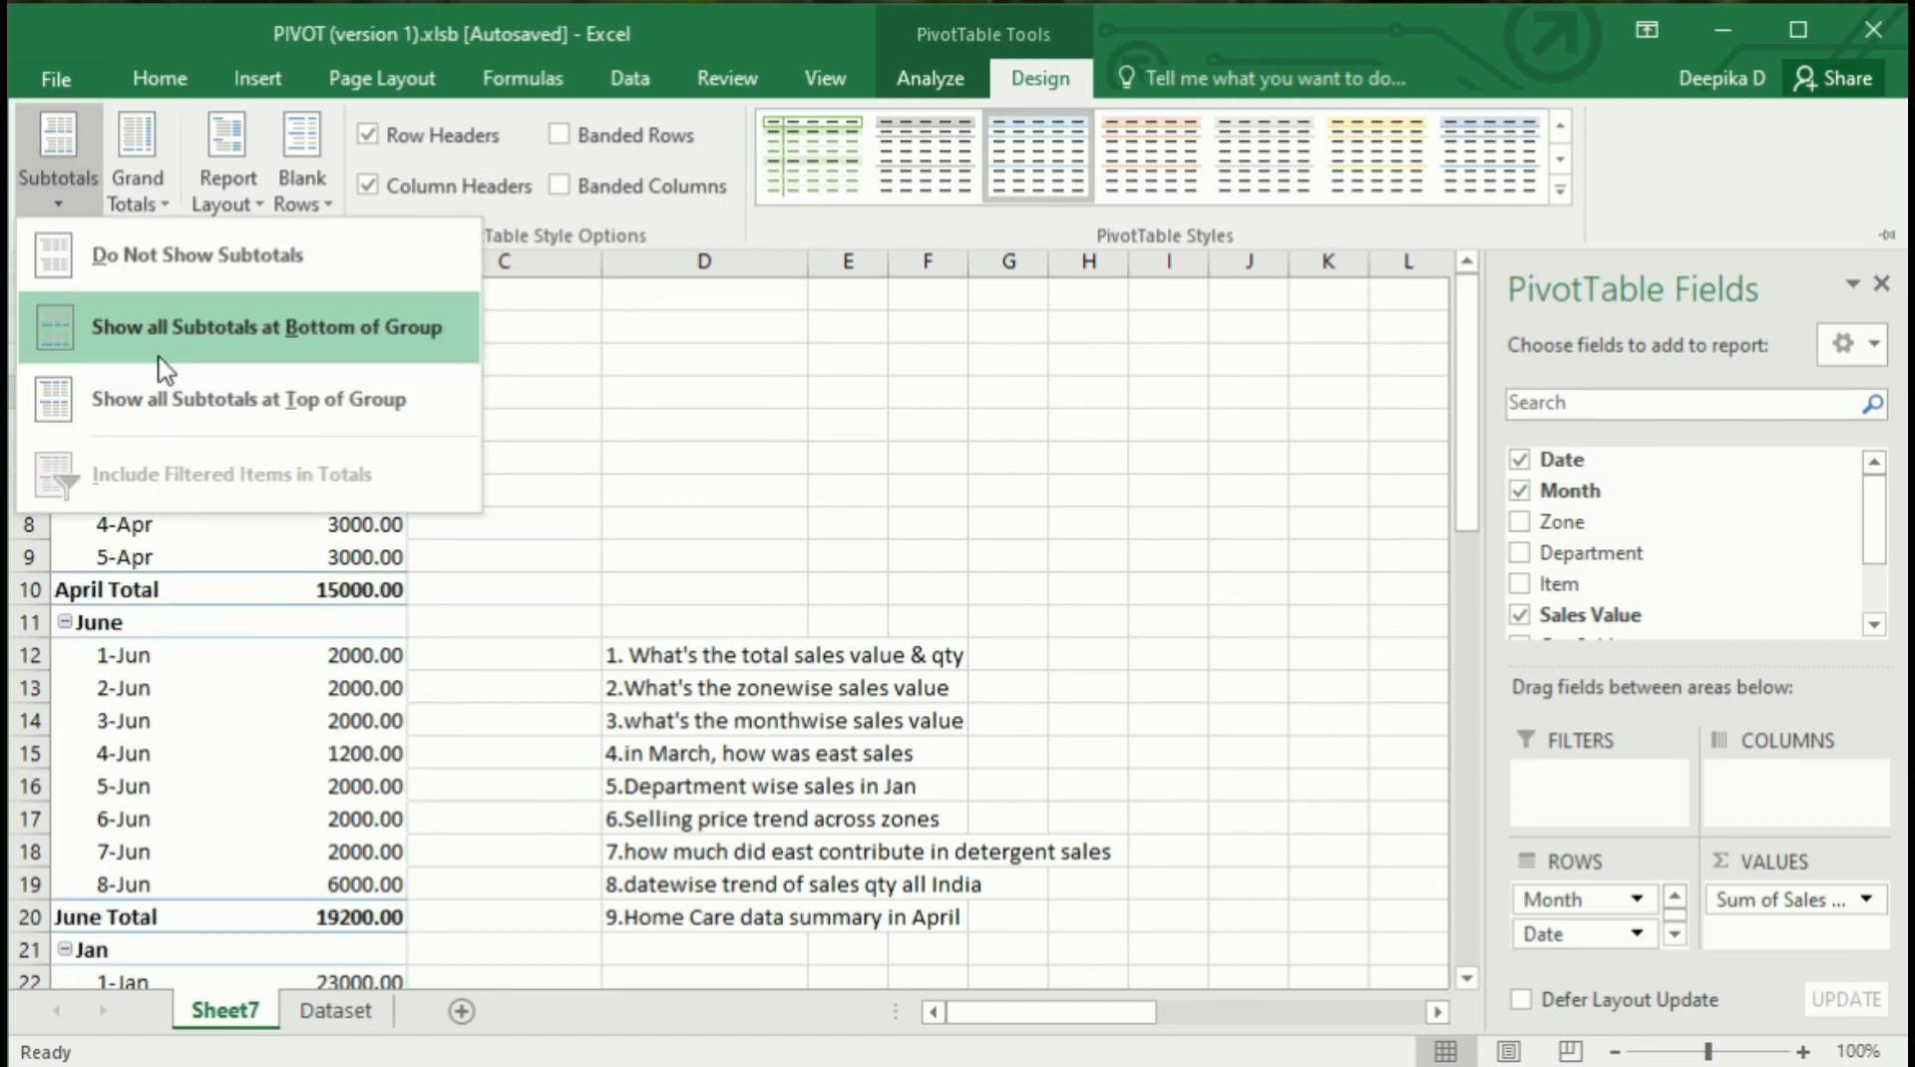
click(259, 417)
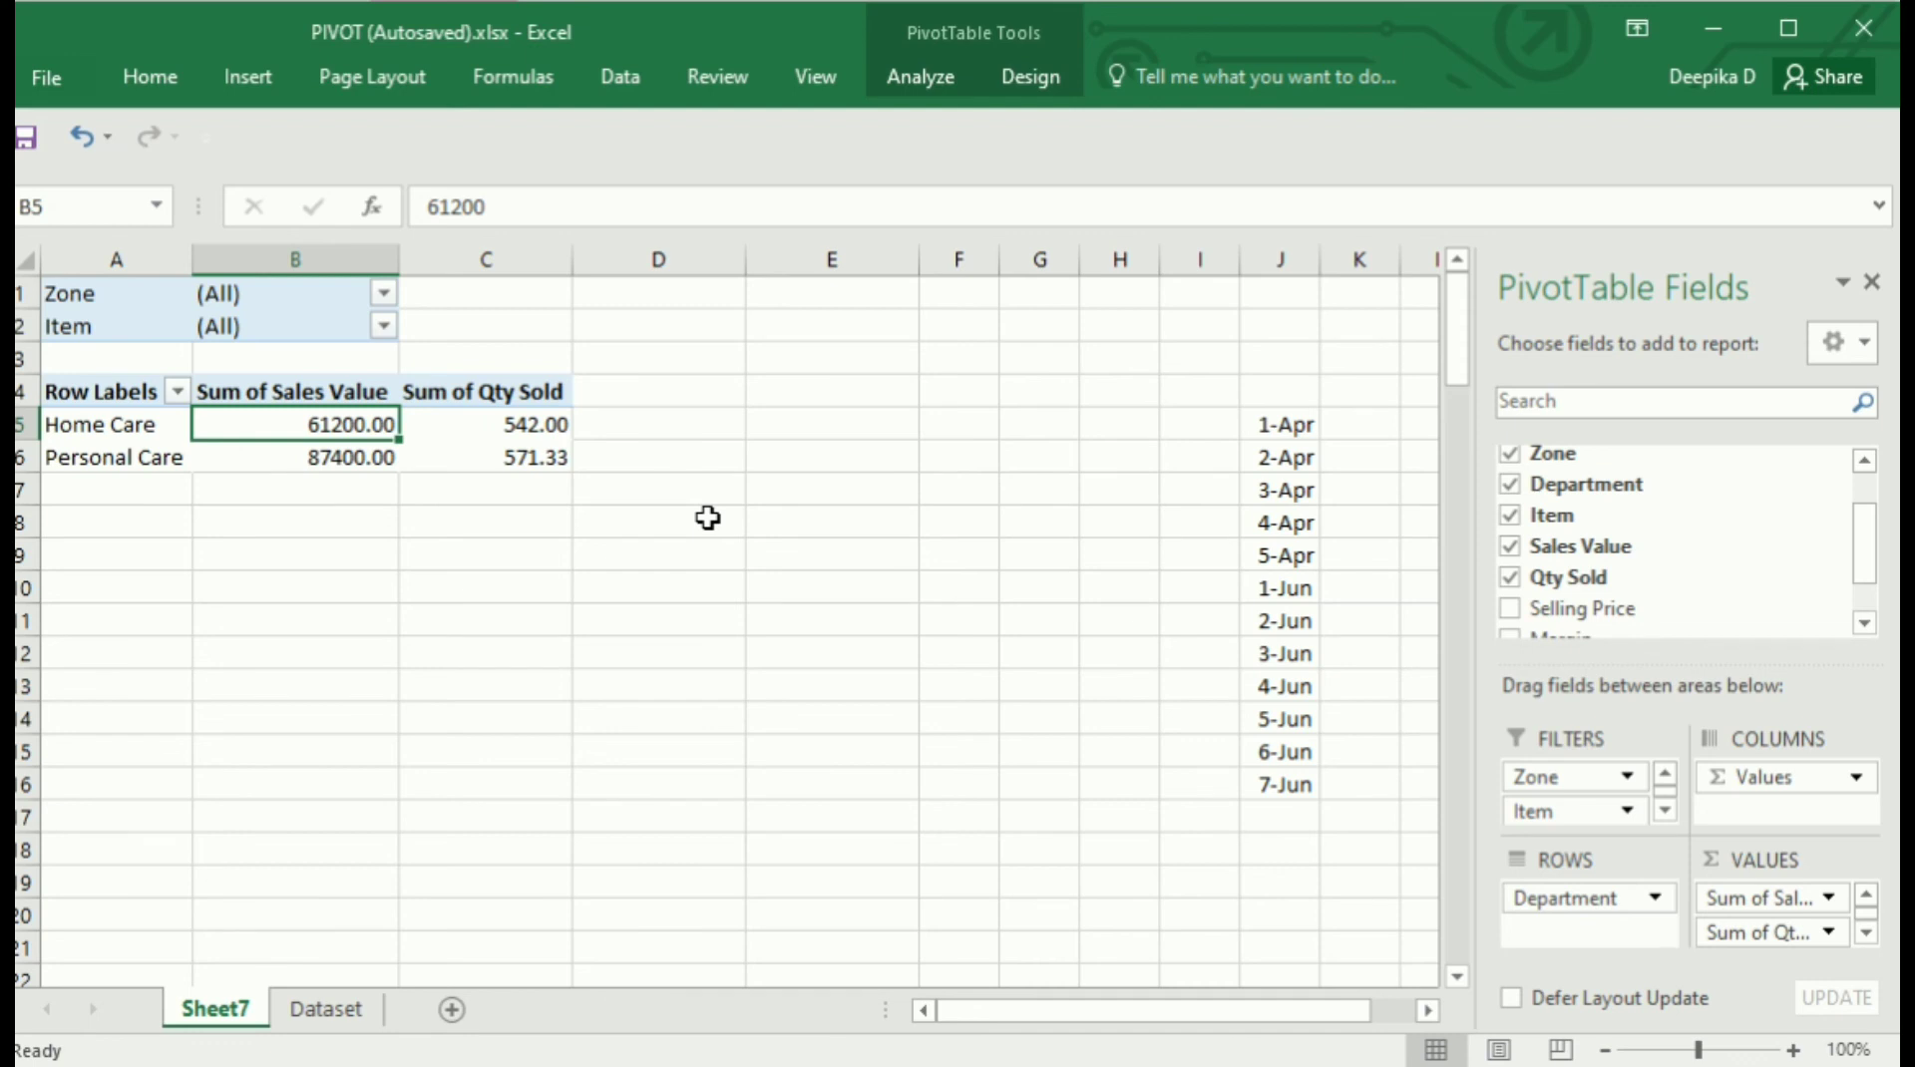
Insert slicers for the Zone and Item fields of the department pivot
click(384, 293)
click(498, 454)
click(266, 100)
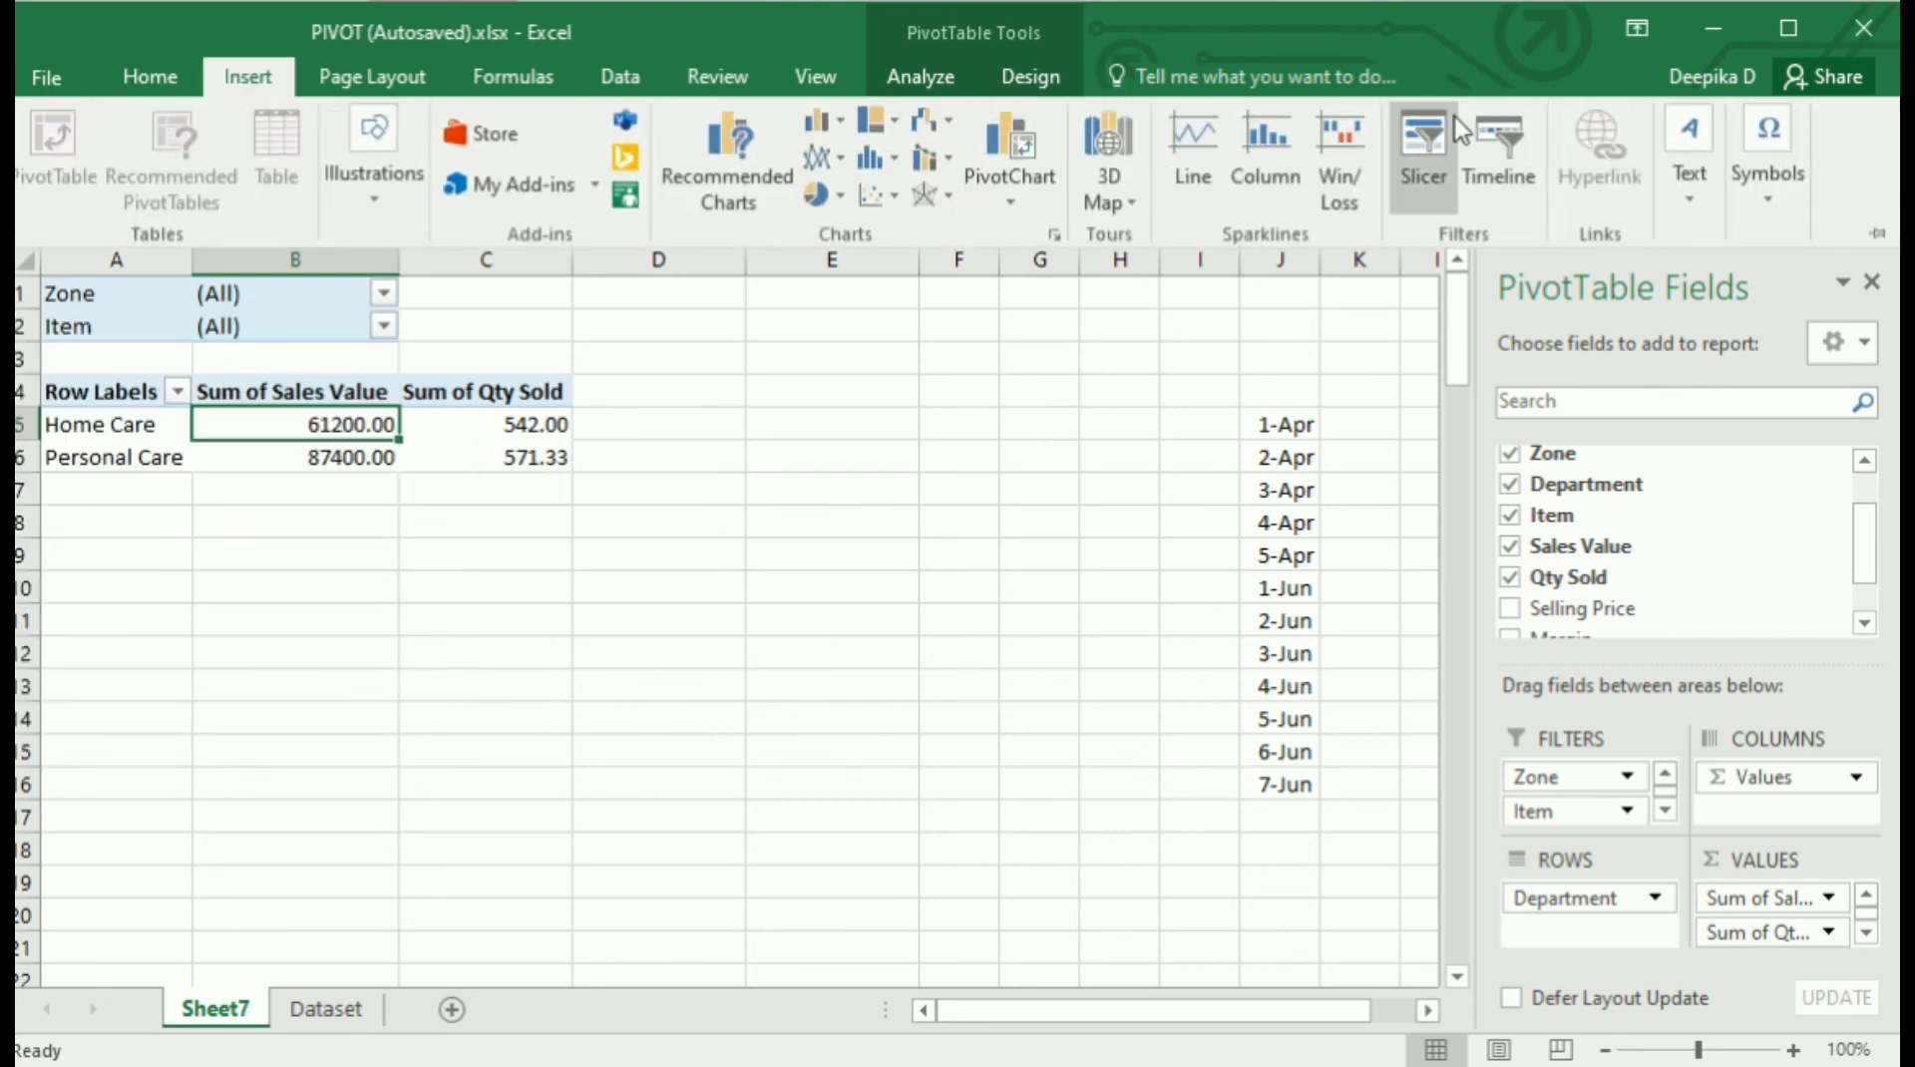
click(1433, 134)
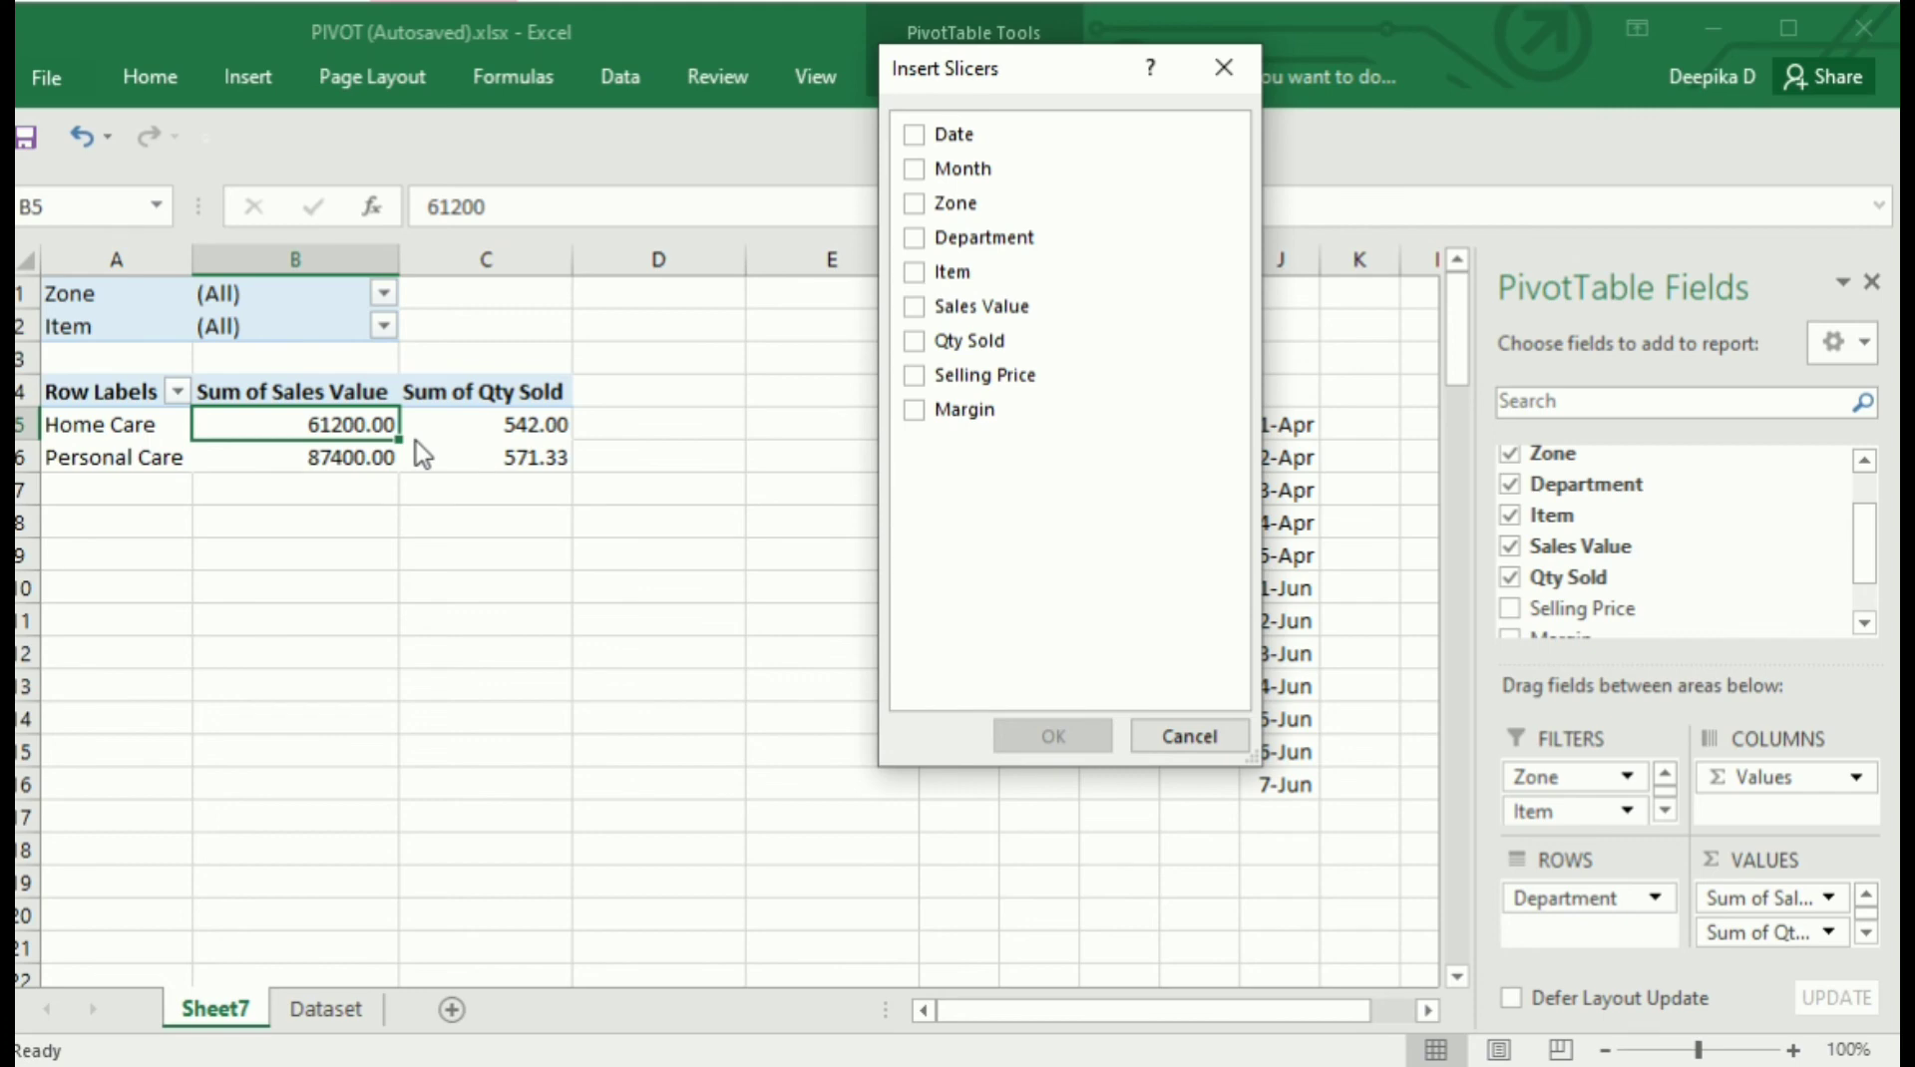
click(914, 209)
click(913, 273)
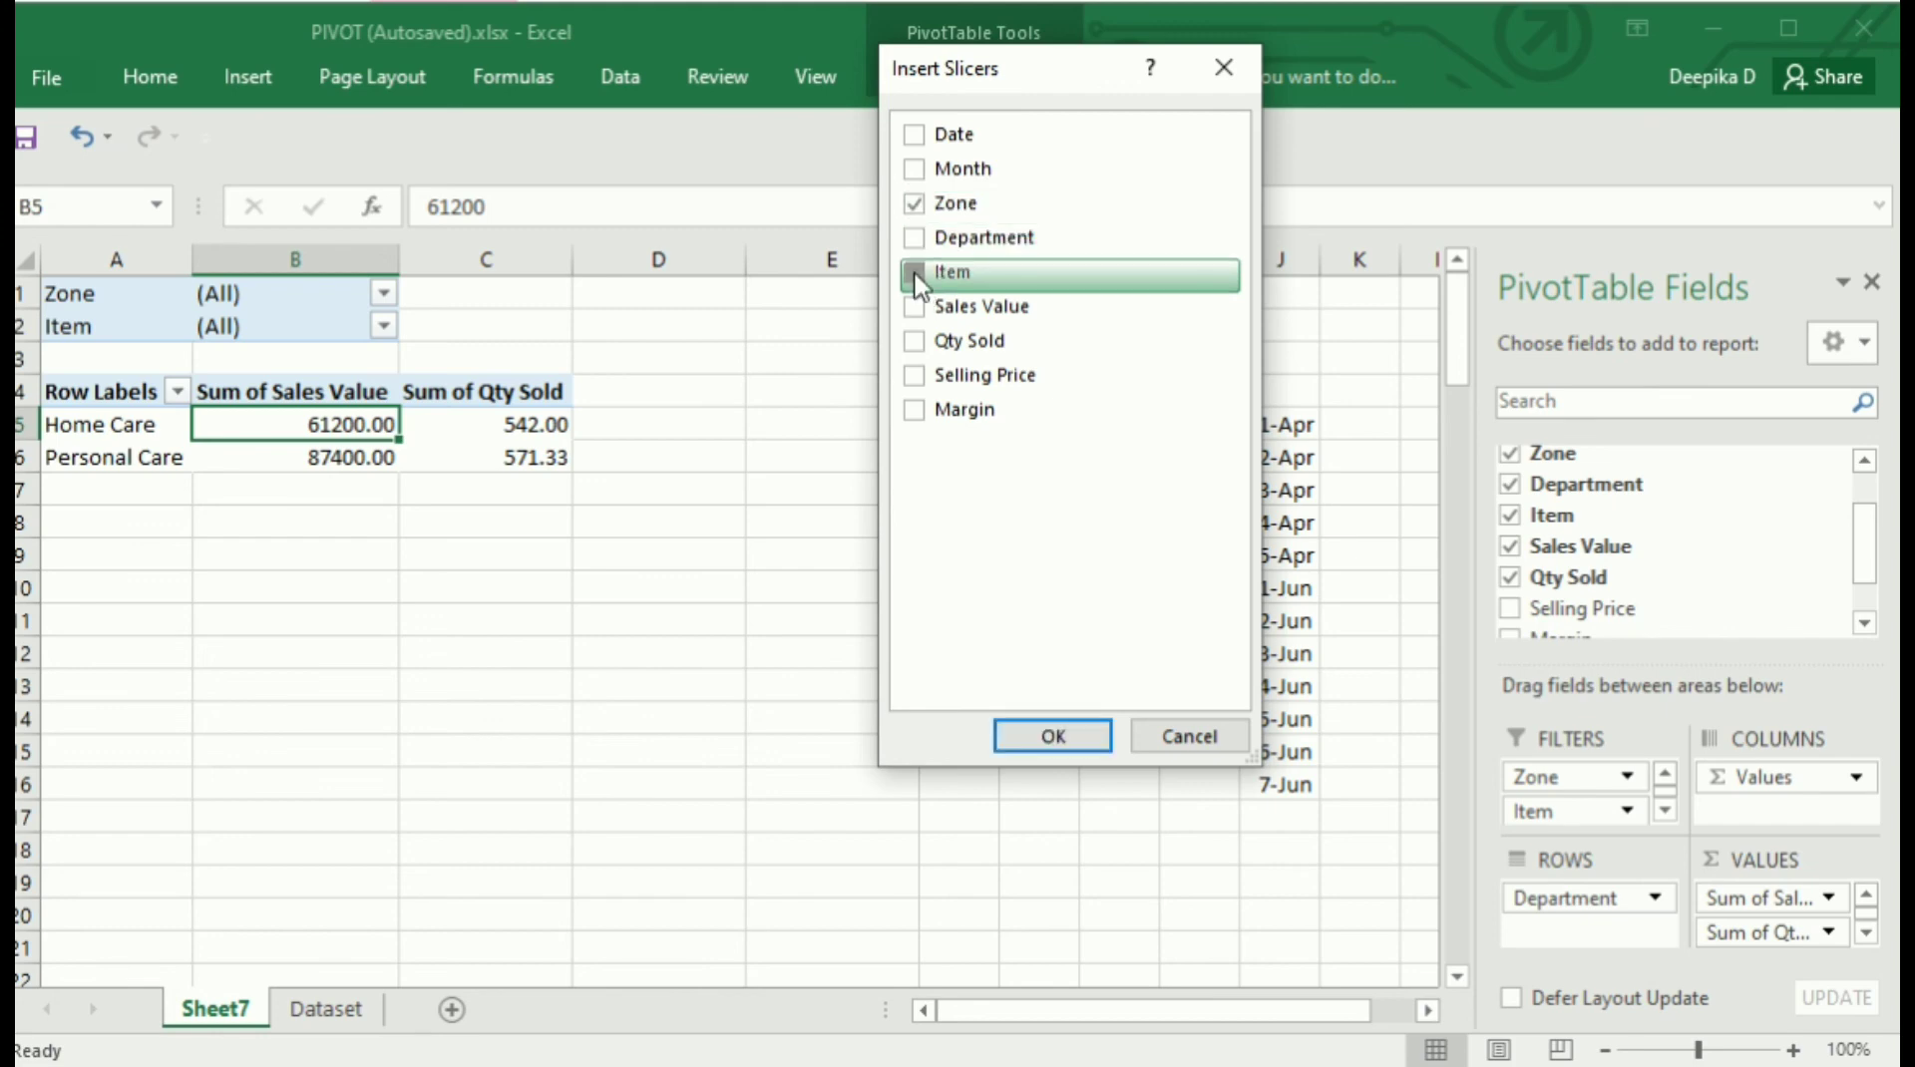
click(1042, 738)
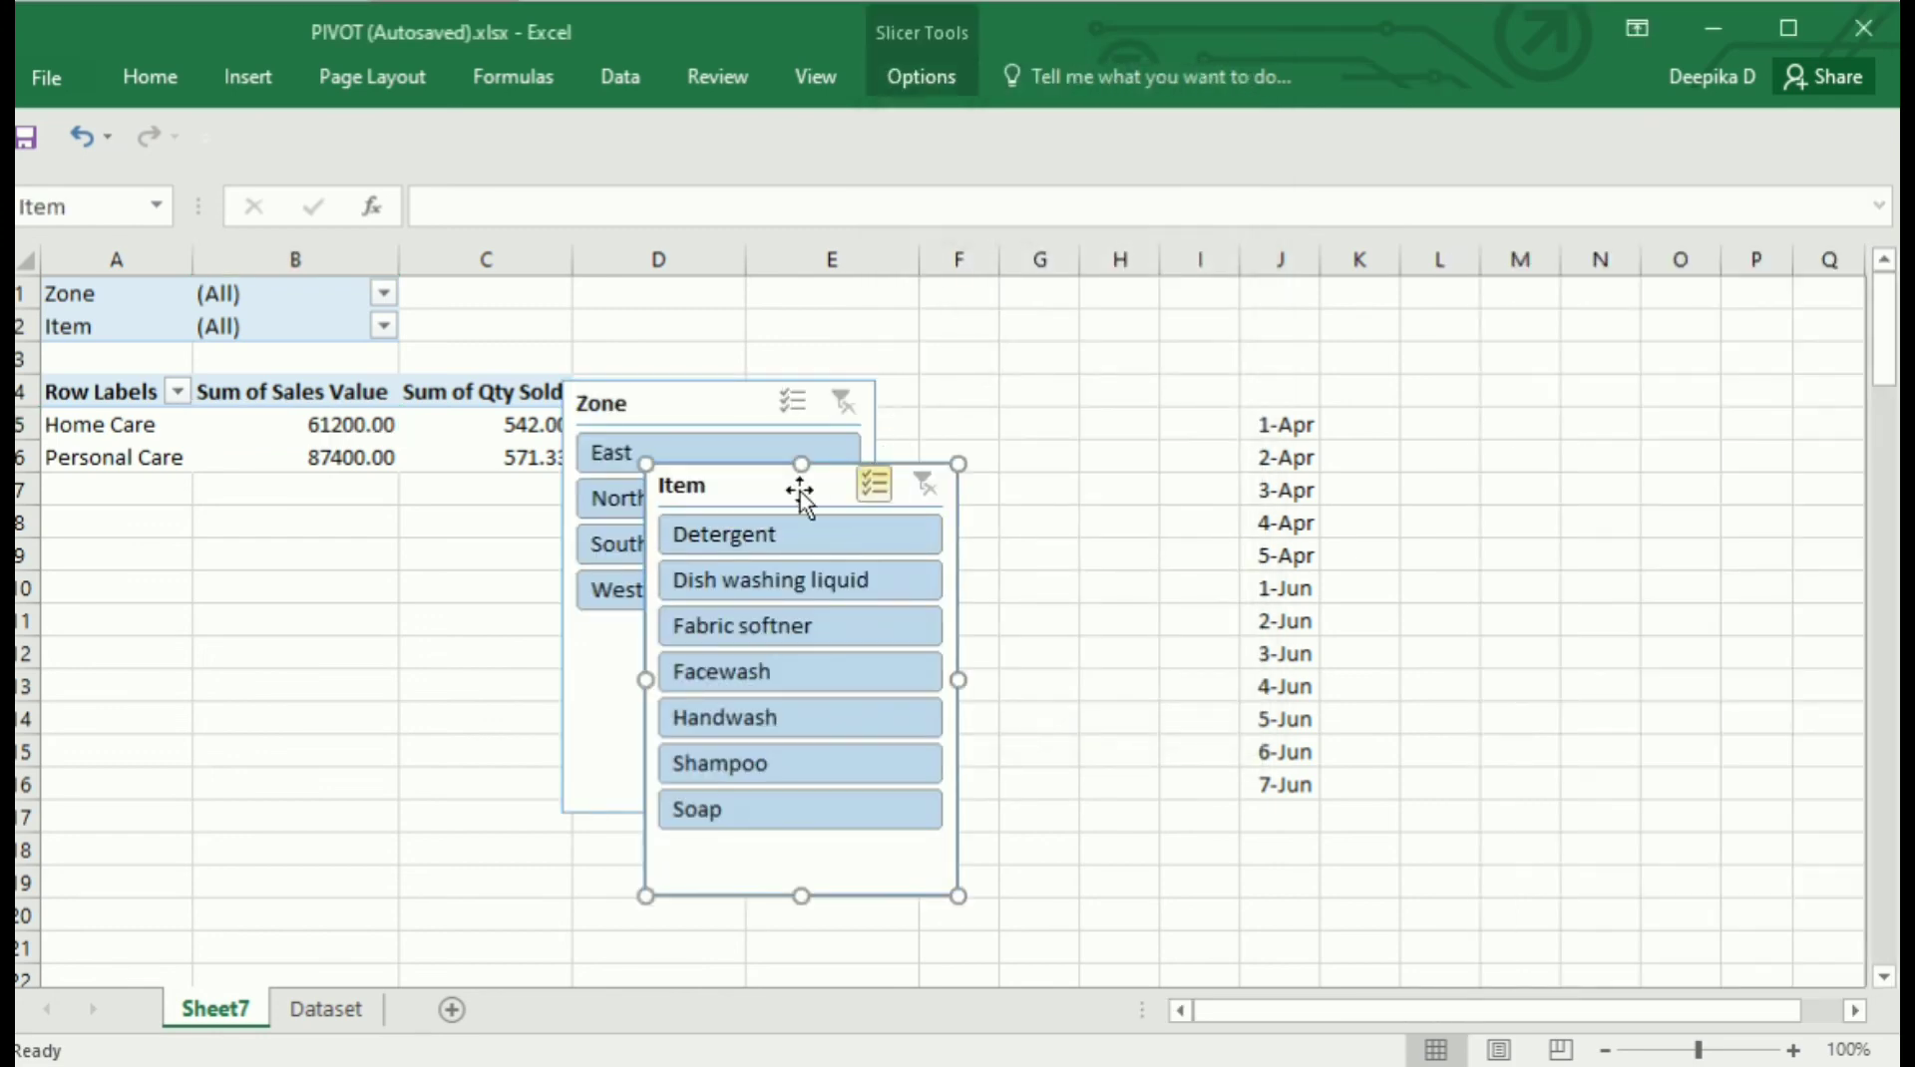
Arrange the Zone and Item slicers side by side next to the pivot and check the Zone report filter's options
drag(800, 490, 1151, 339)
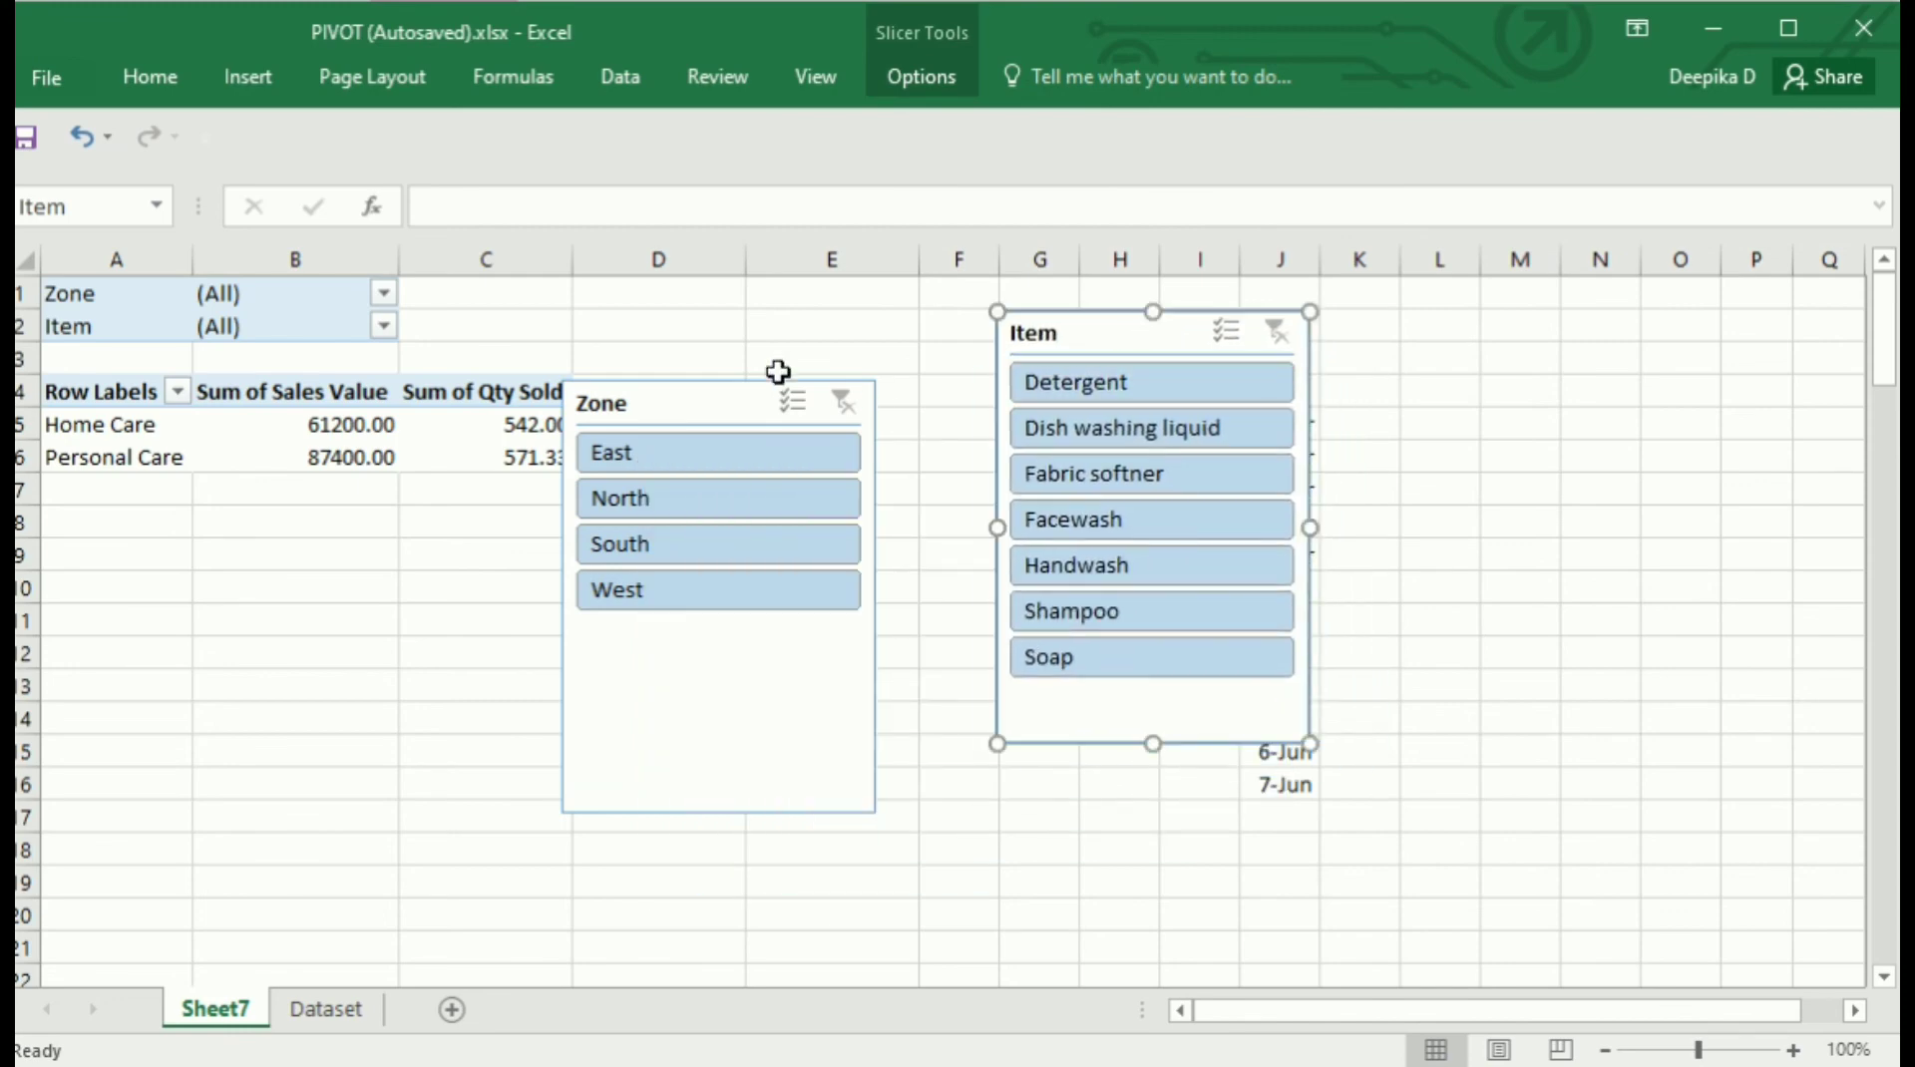
drag(677, 411, 781, 342)
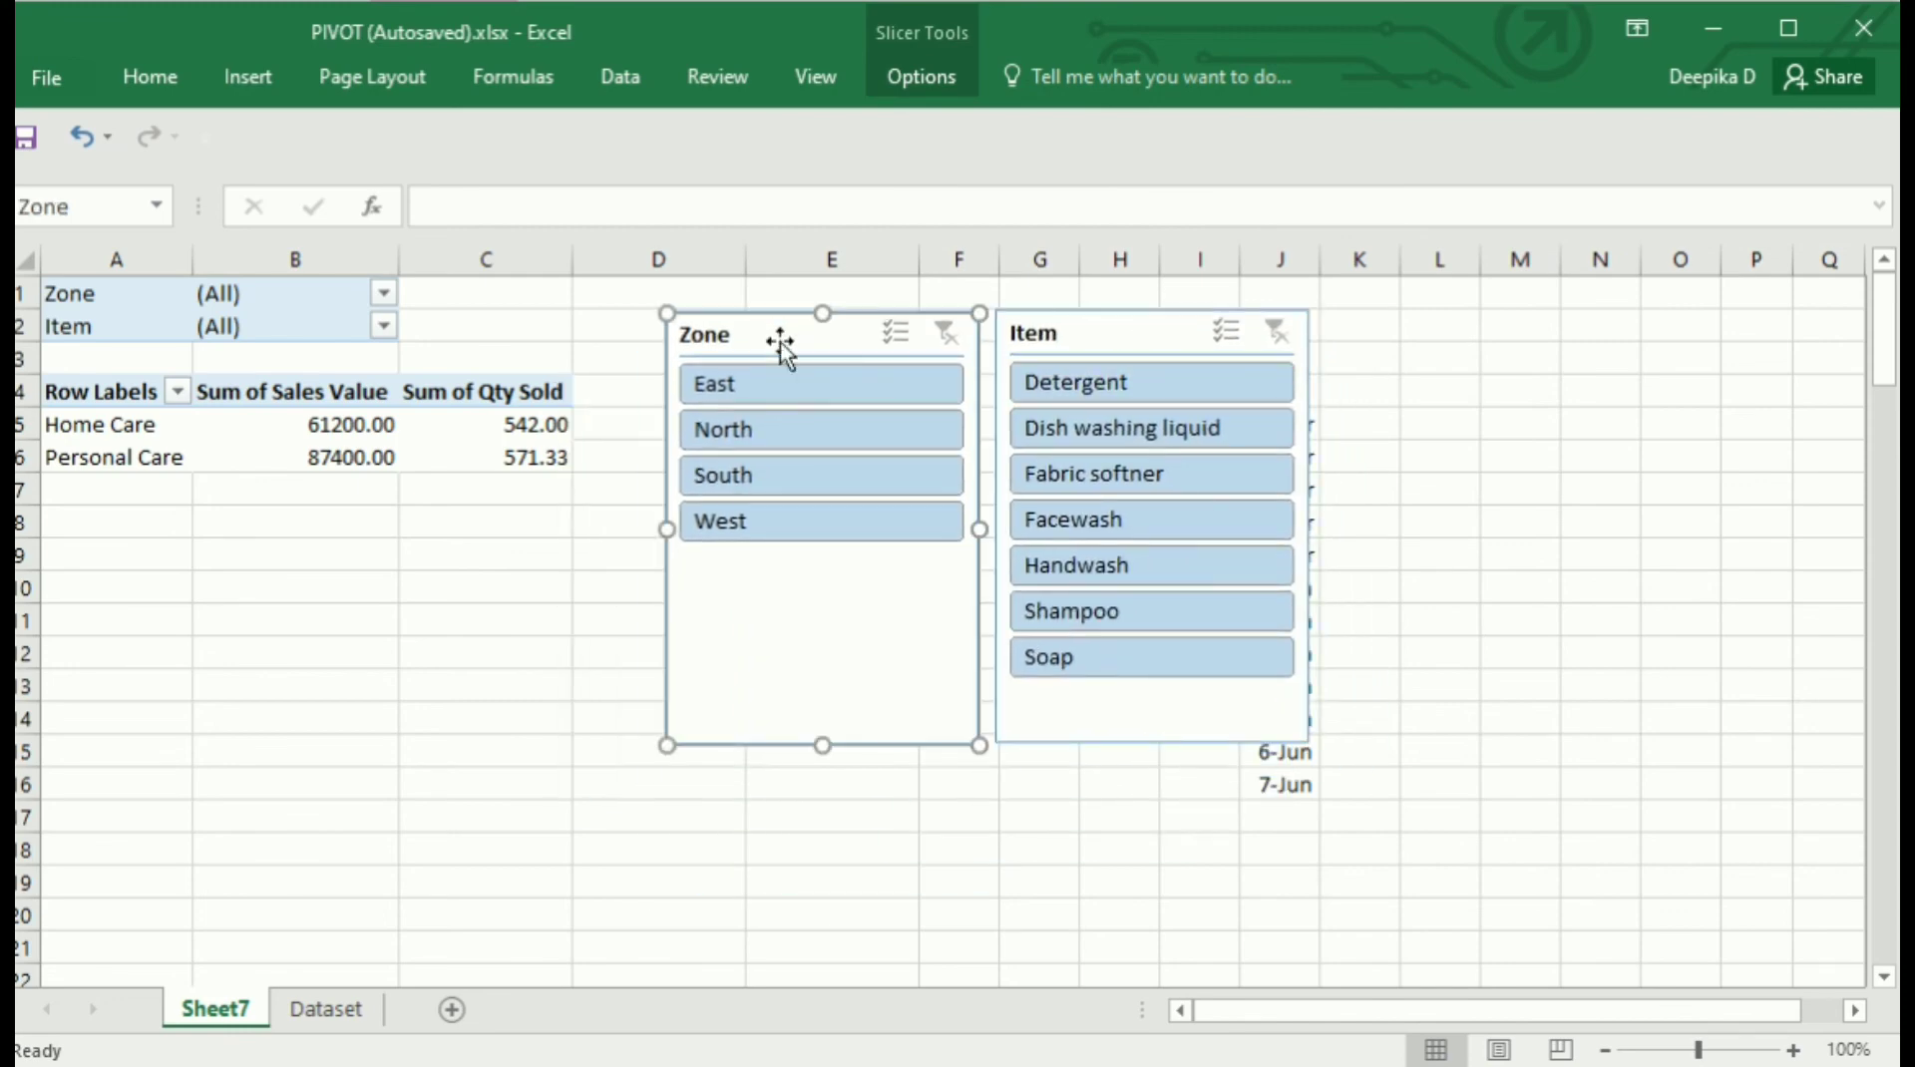
click(384, 293)
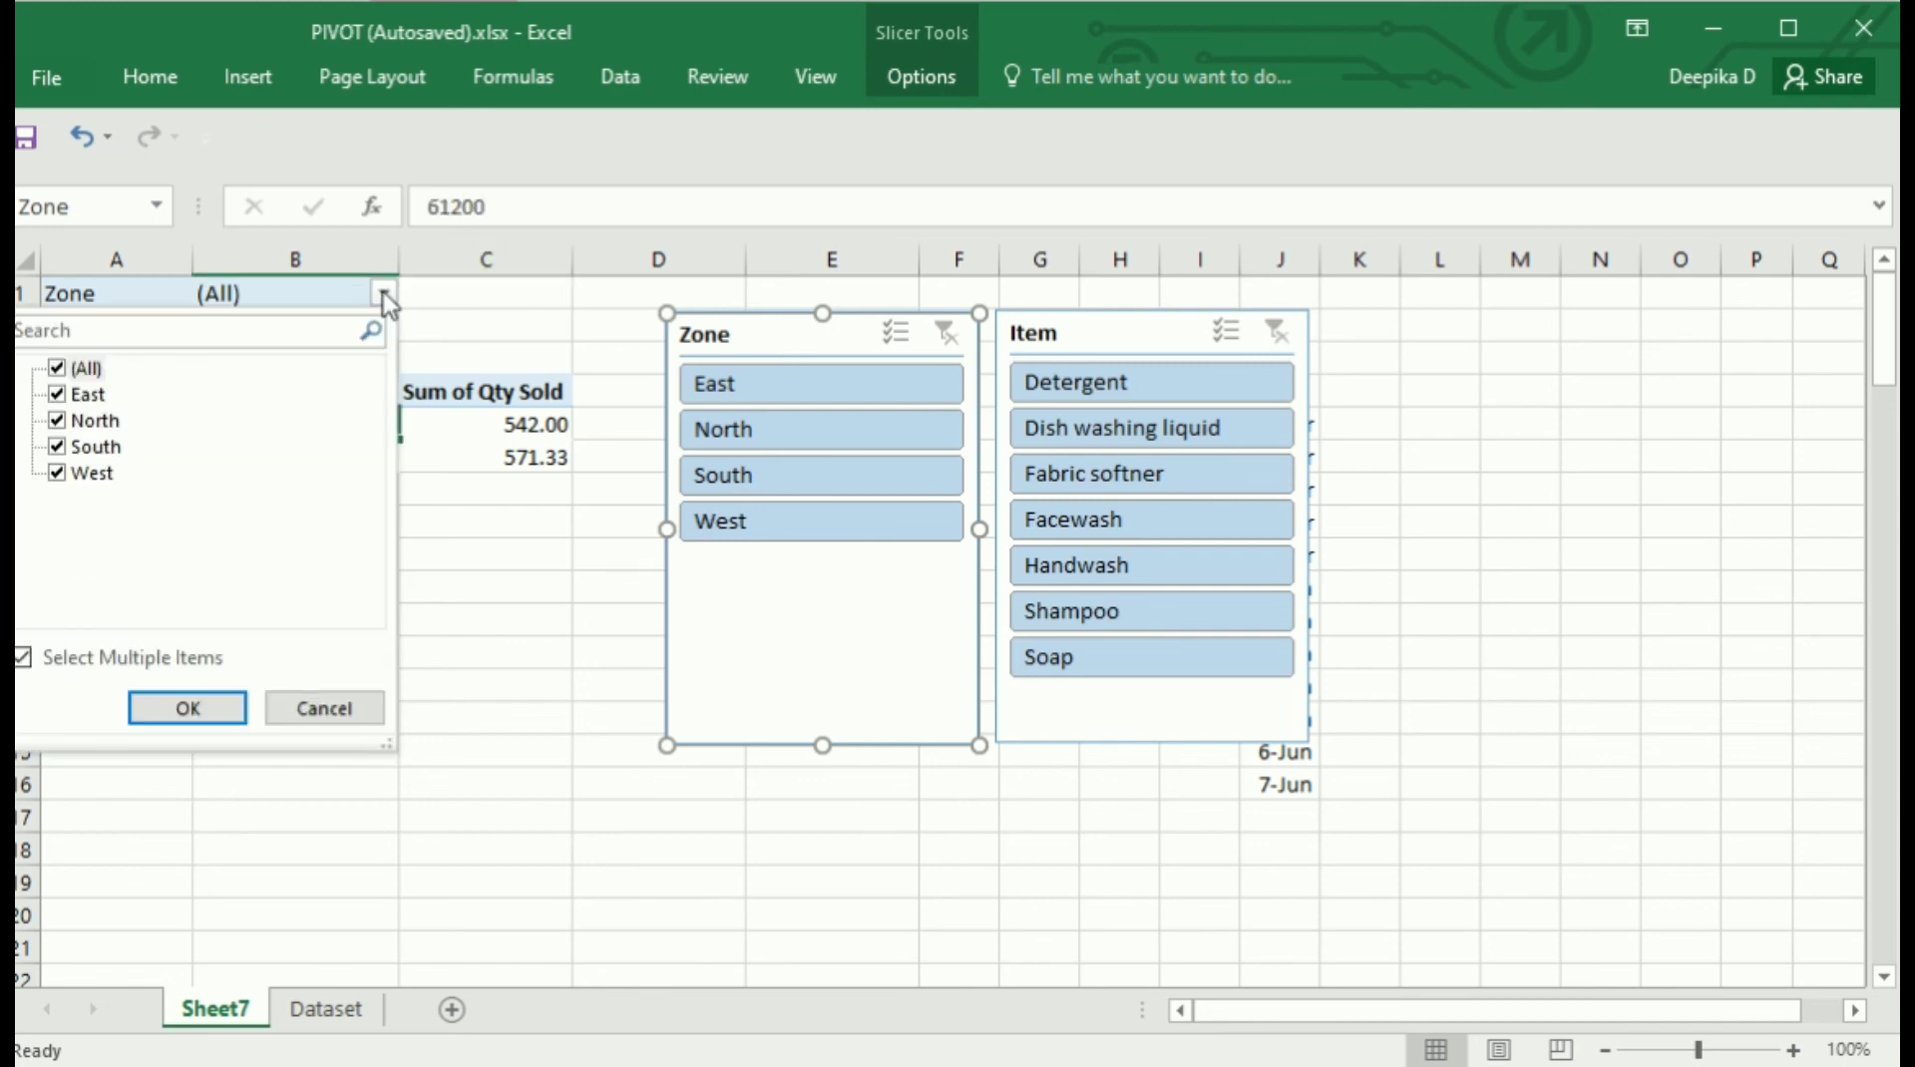
click(383, 294)
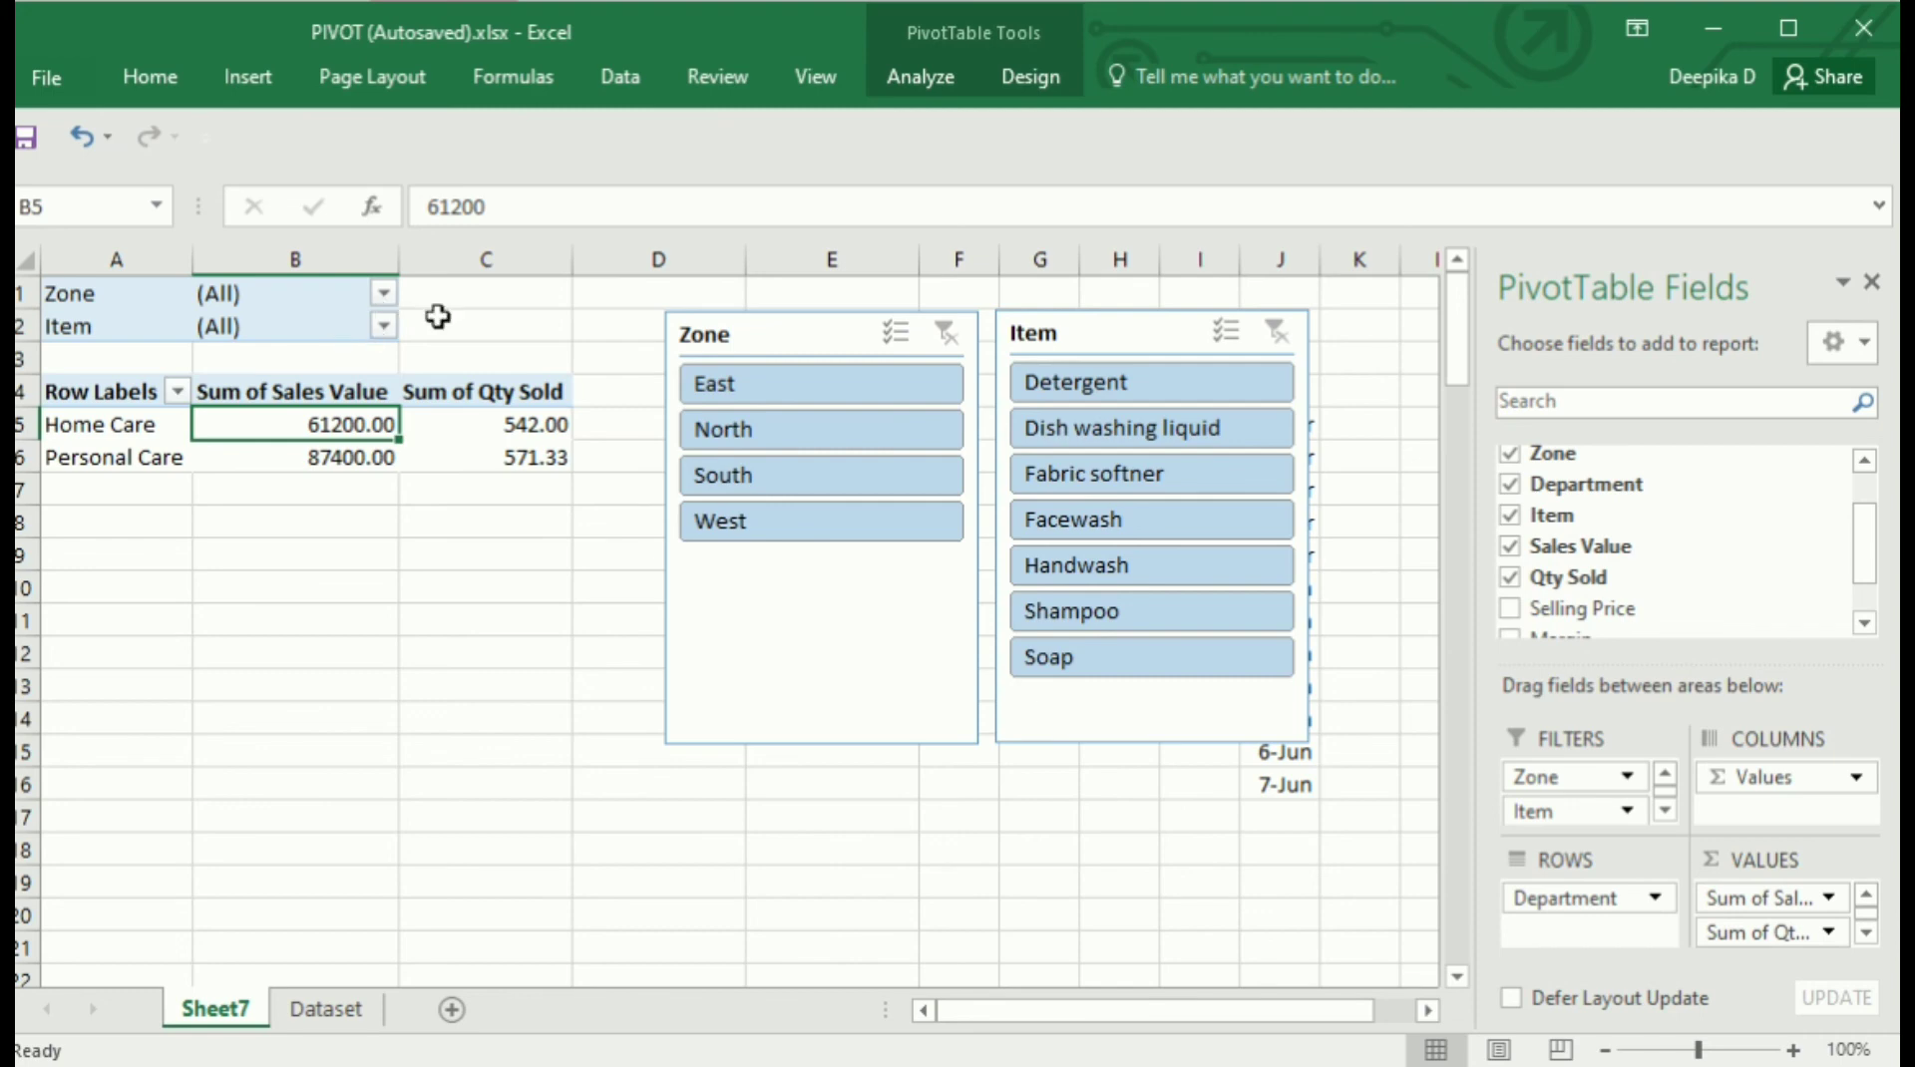
Filter with the slicers to North with Dish washing liquid and to West with Facewash, clearing both slicer filters at the end
click(862, 435)
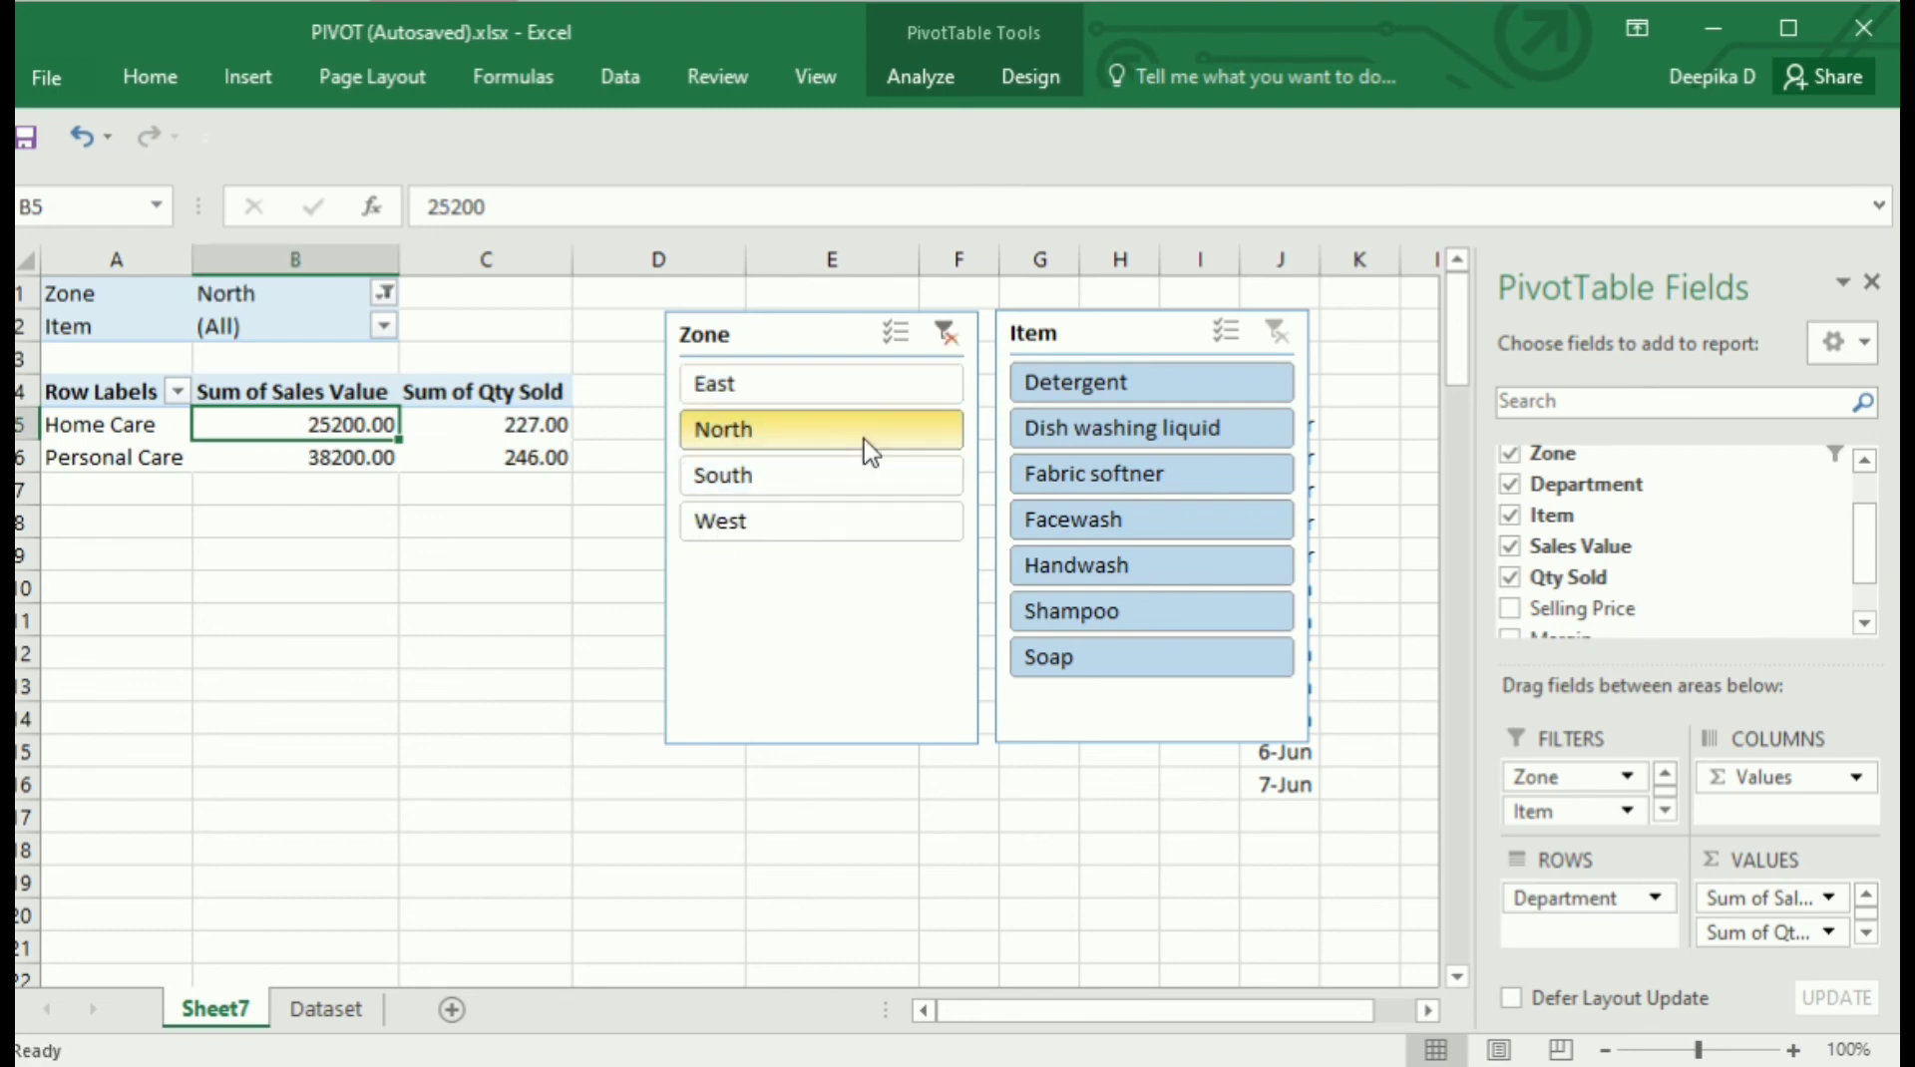
click(1127, 439)
click(838, 522)
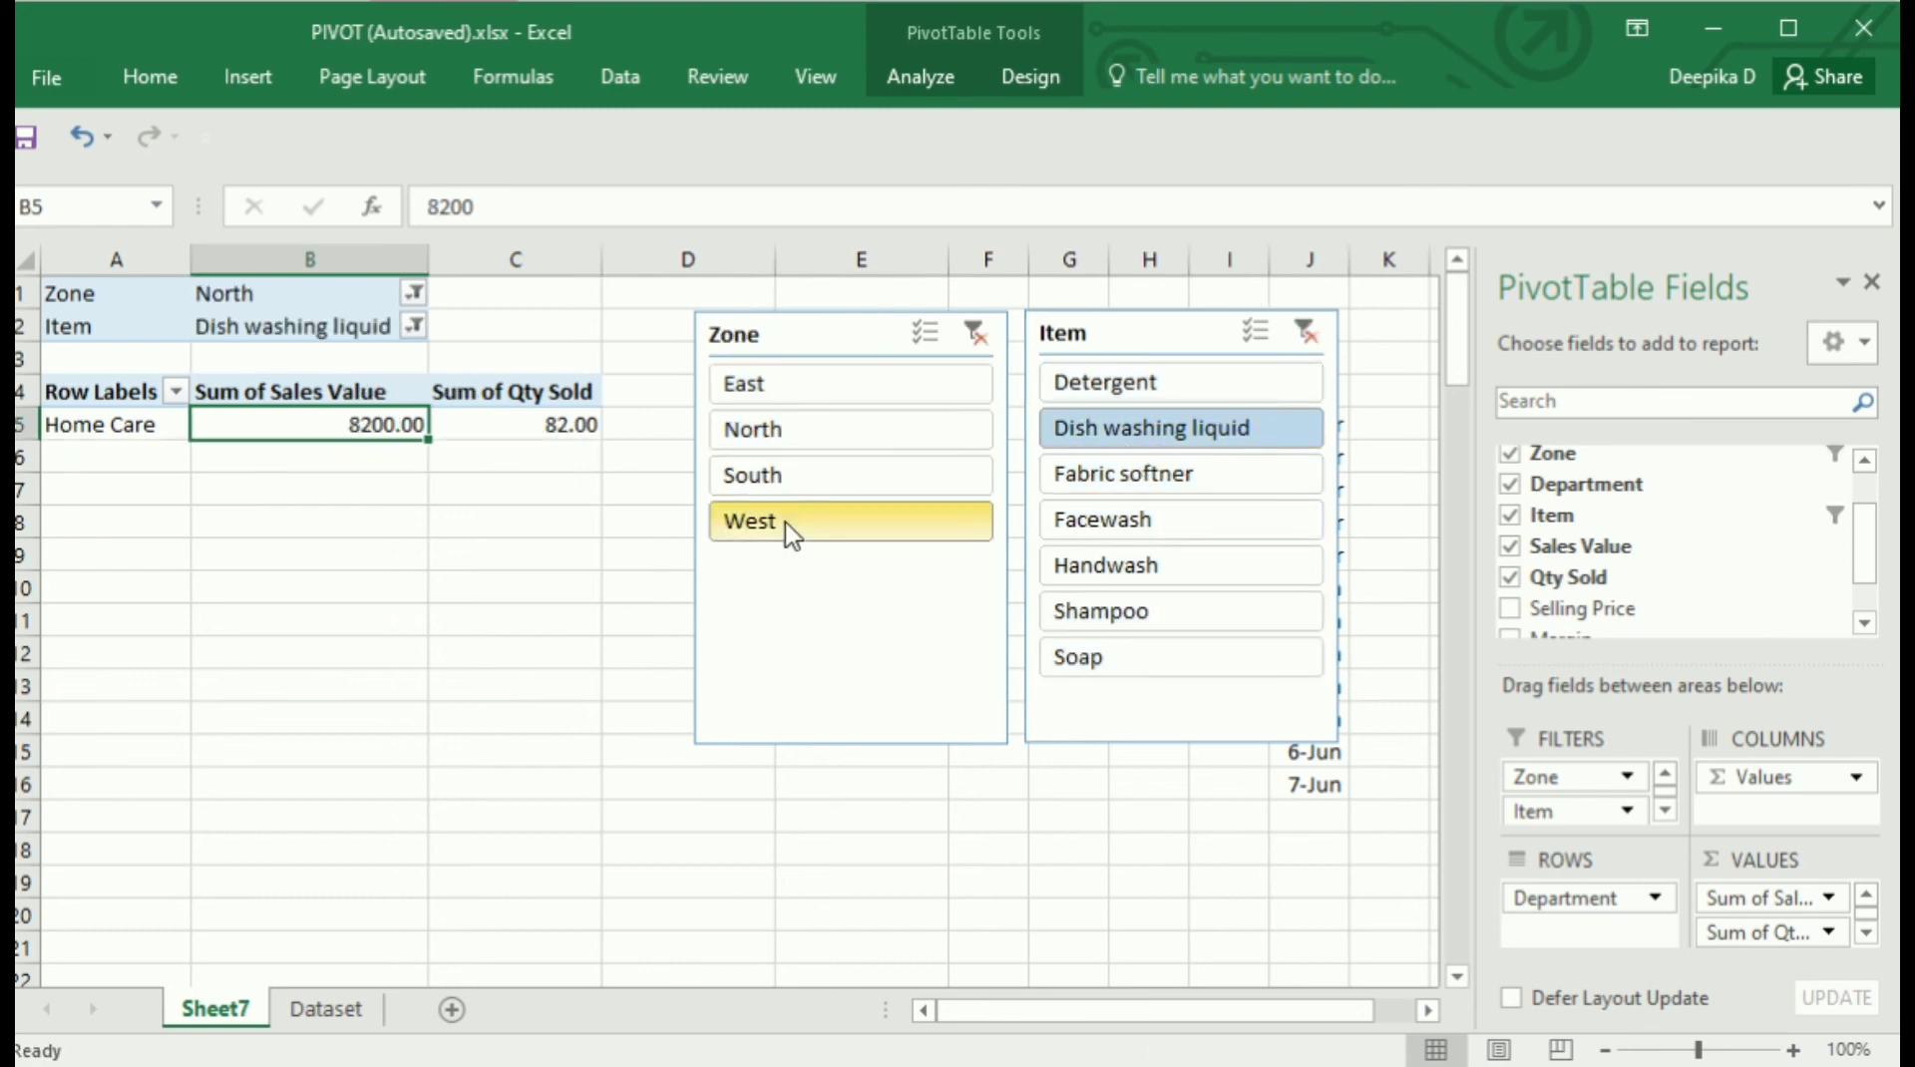
click(1133, 521)
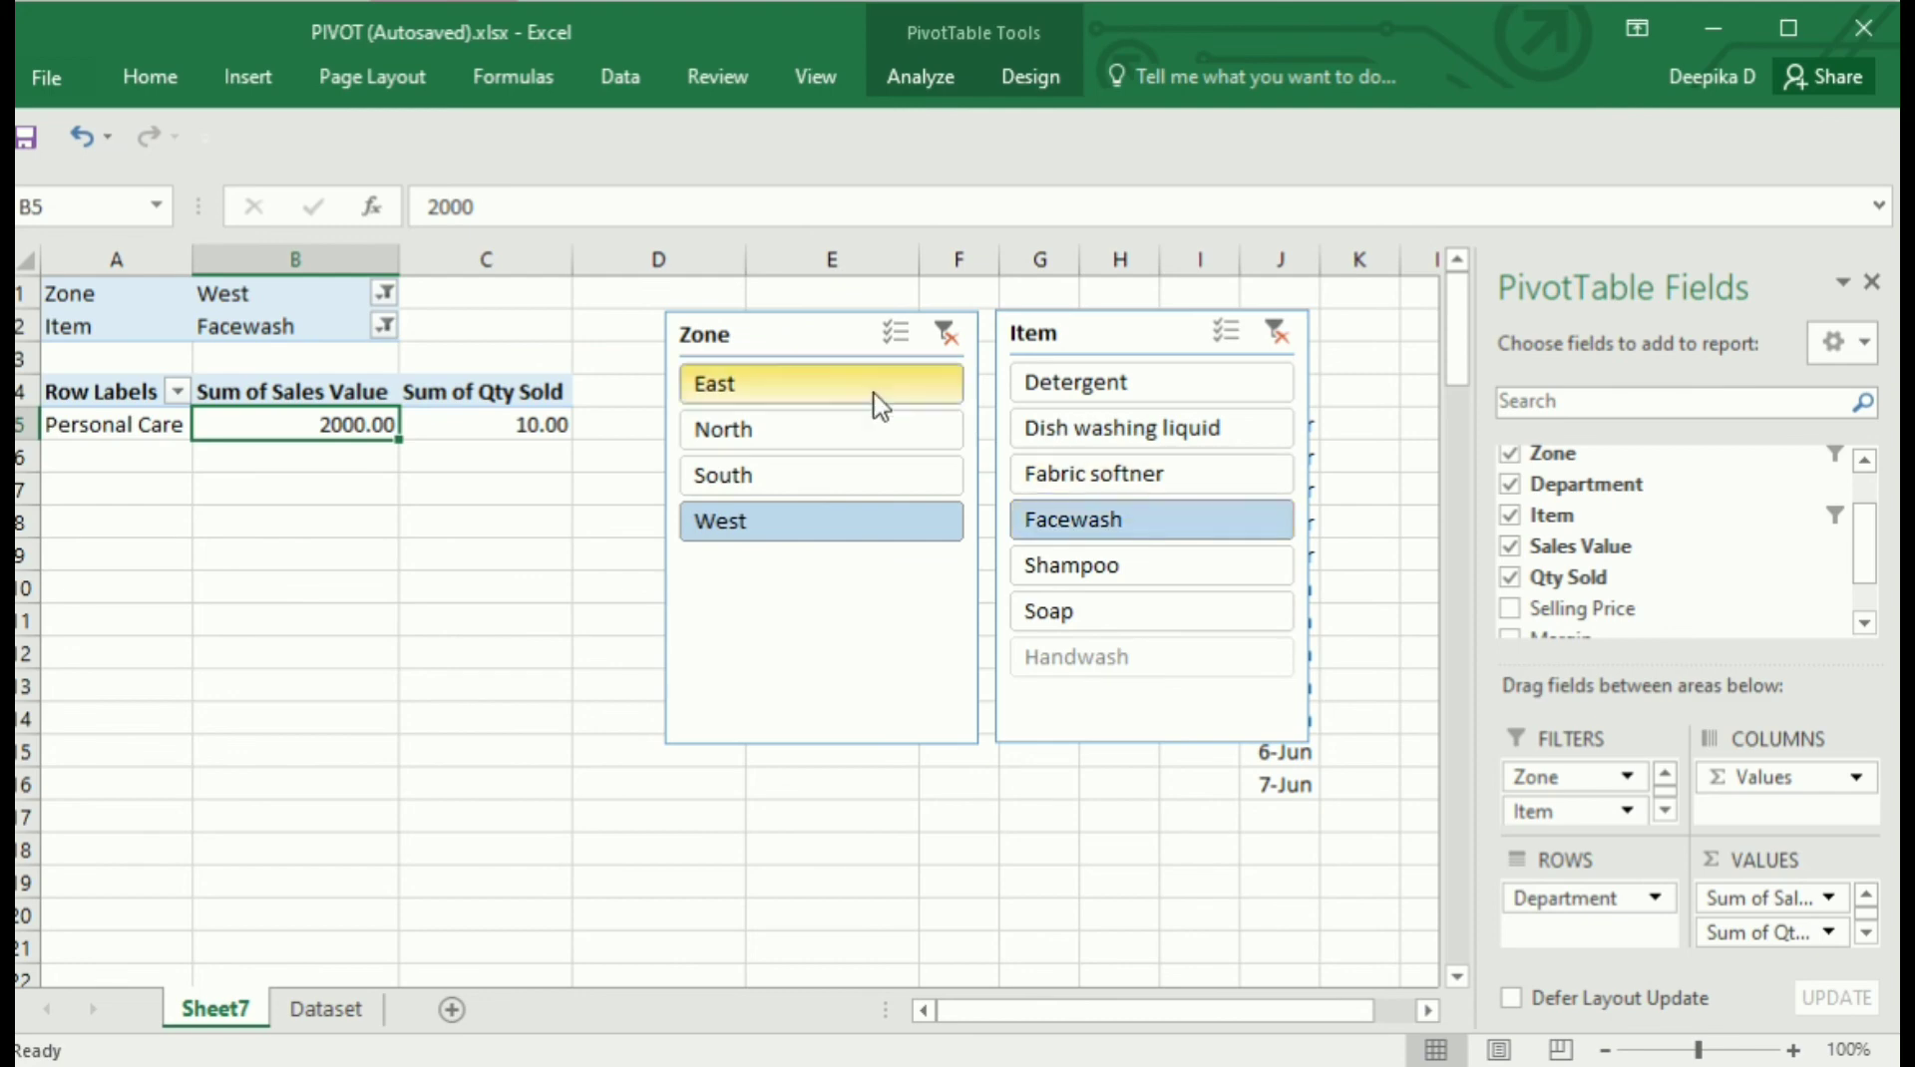
click(953, 336)
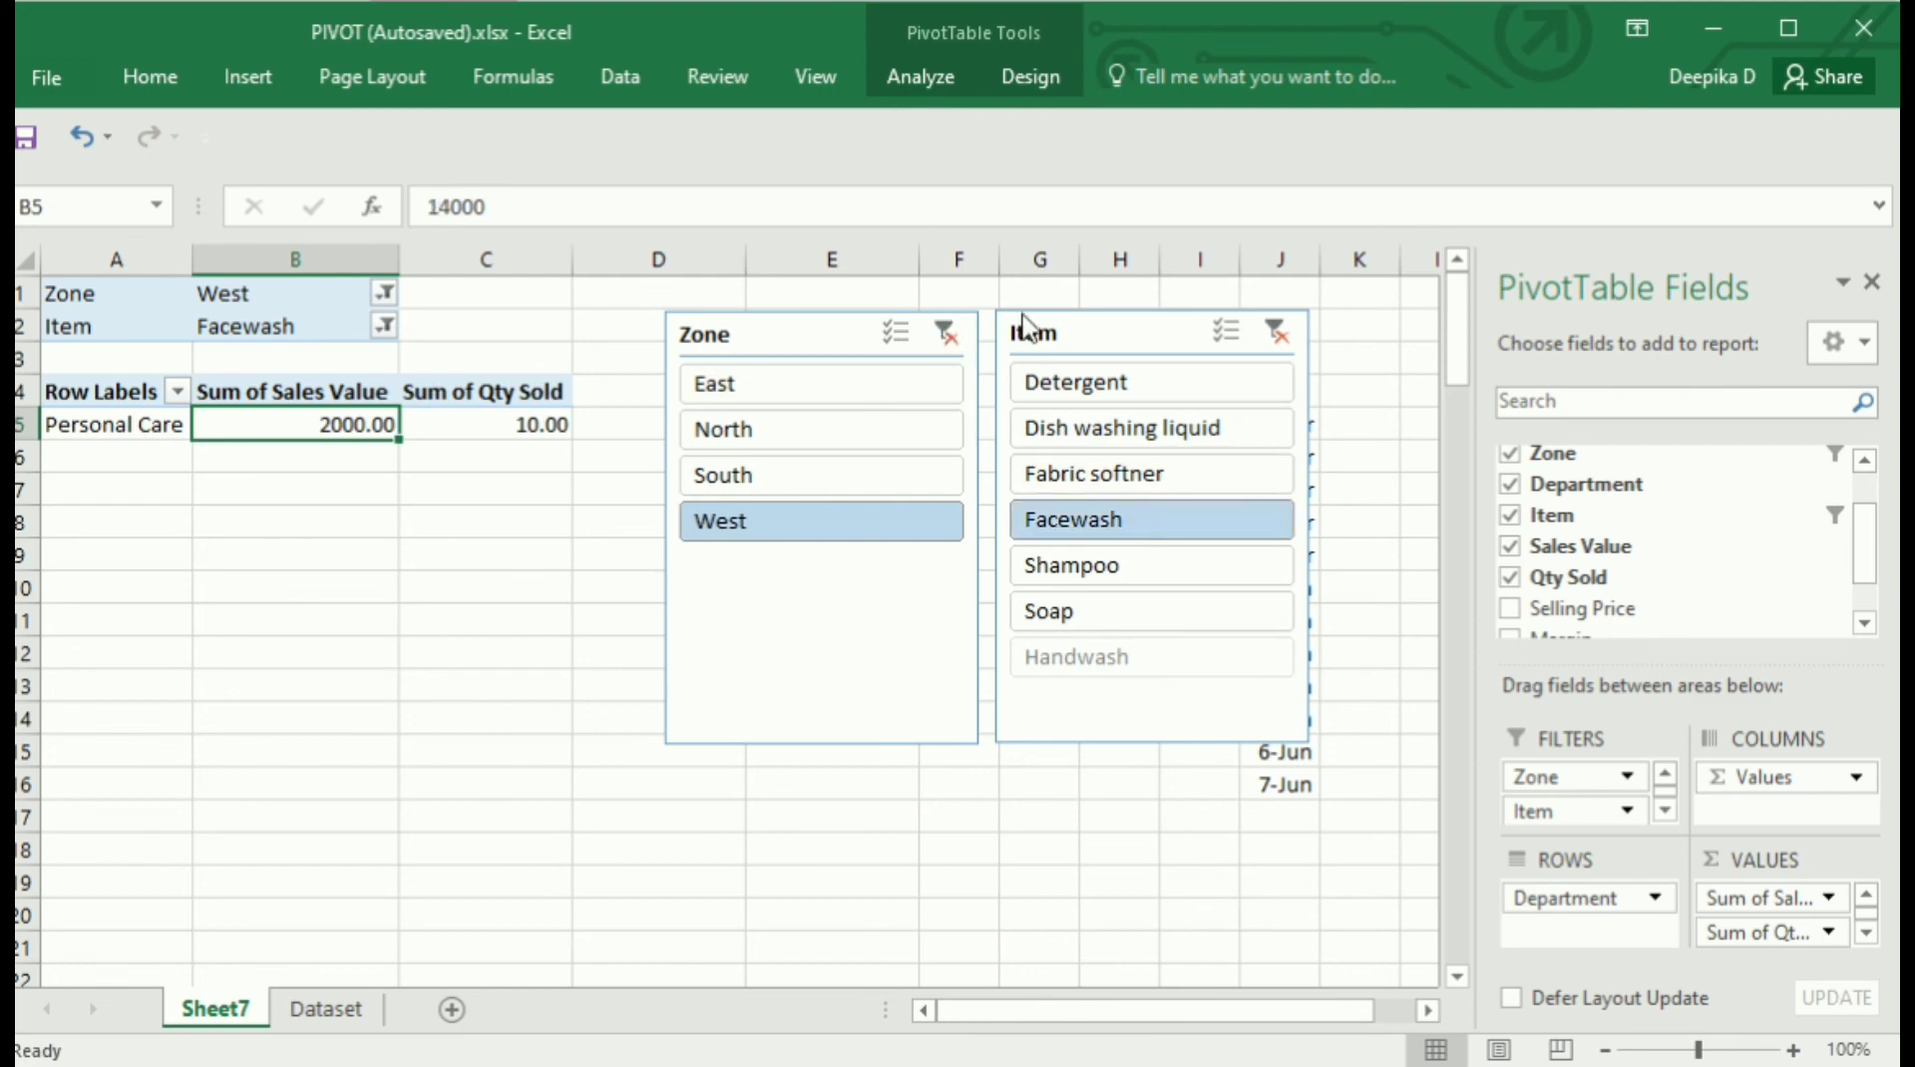
click(1276, 331)
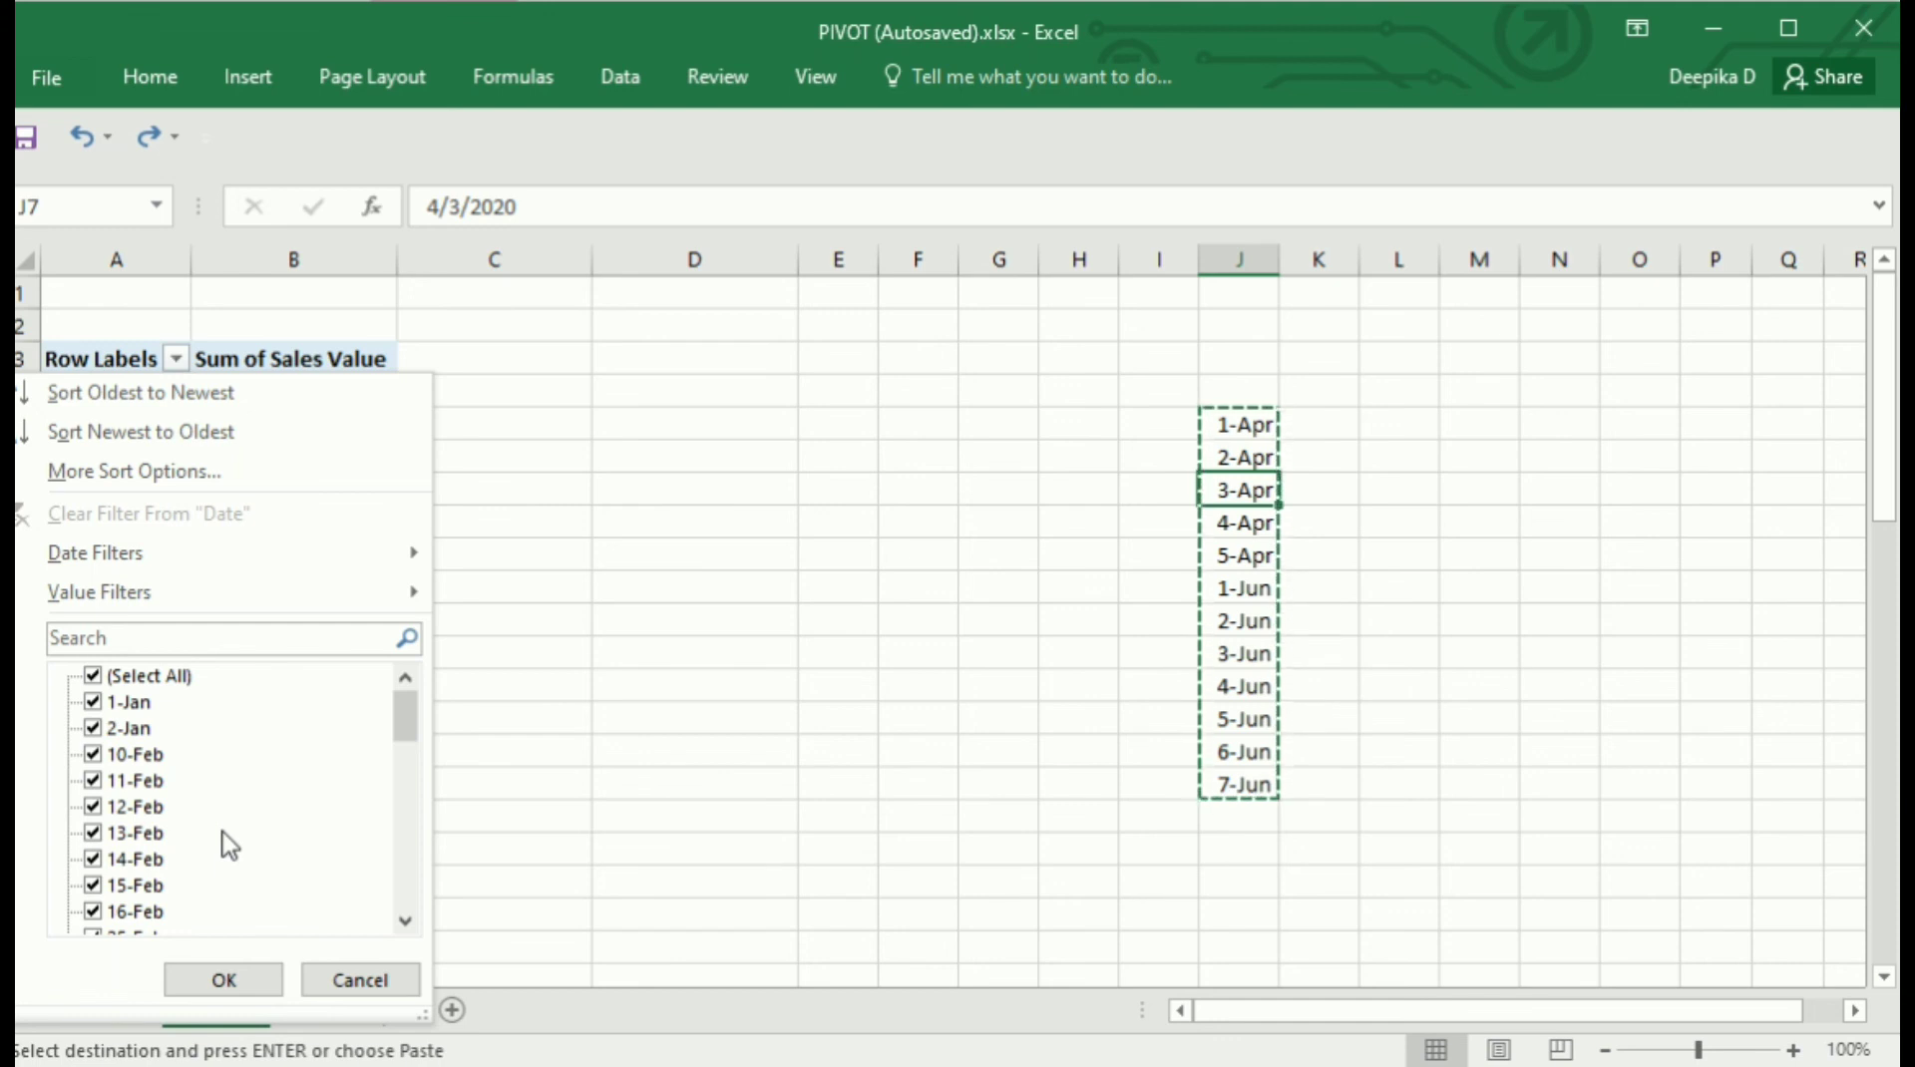
click(781, 644)
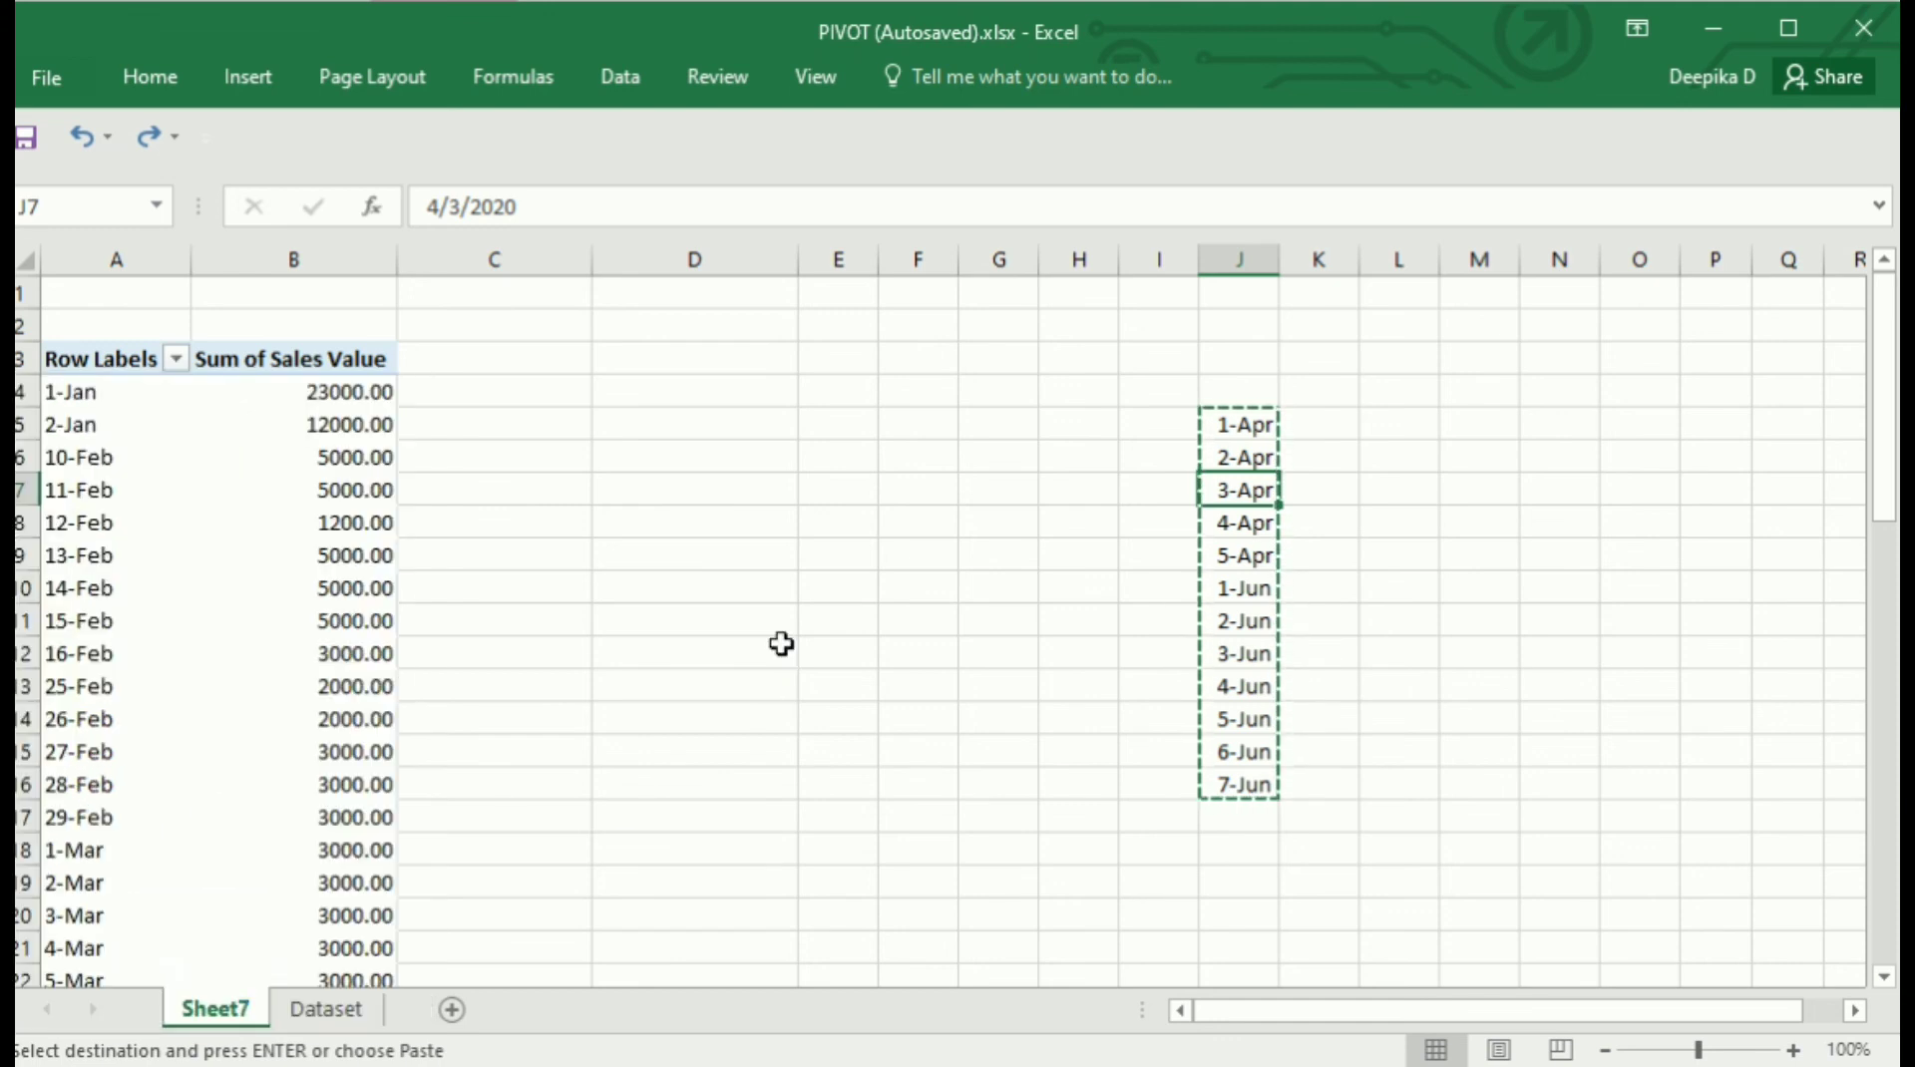
click(781, 644)
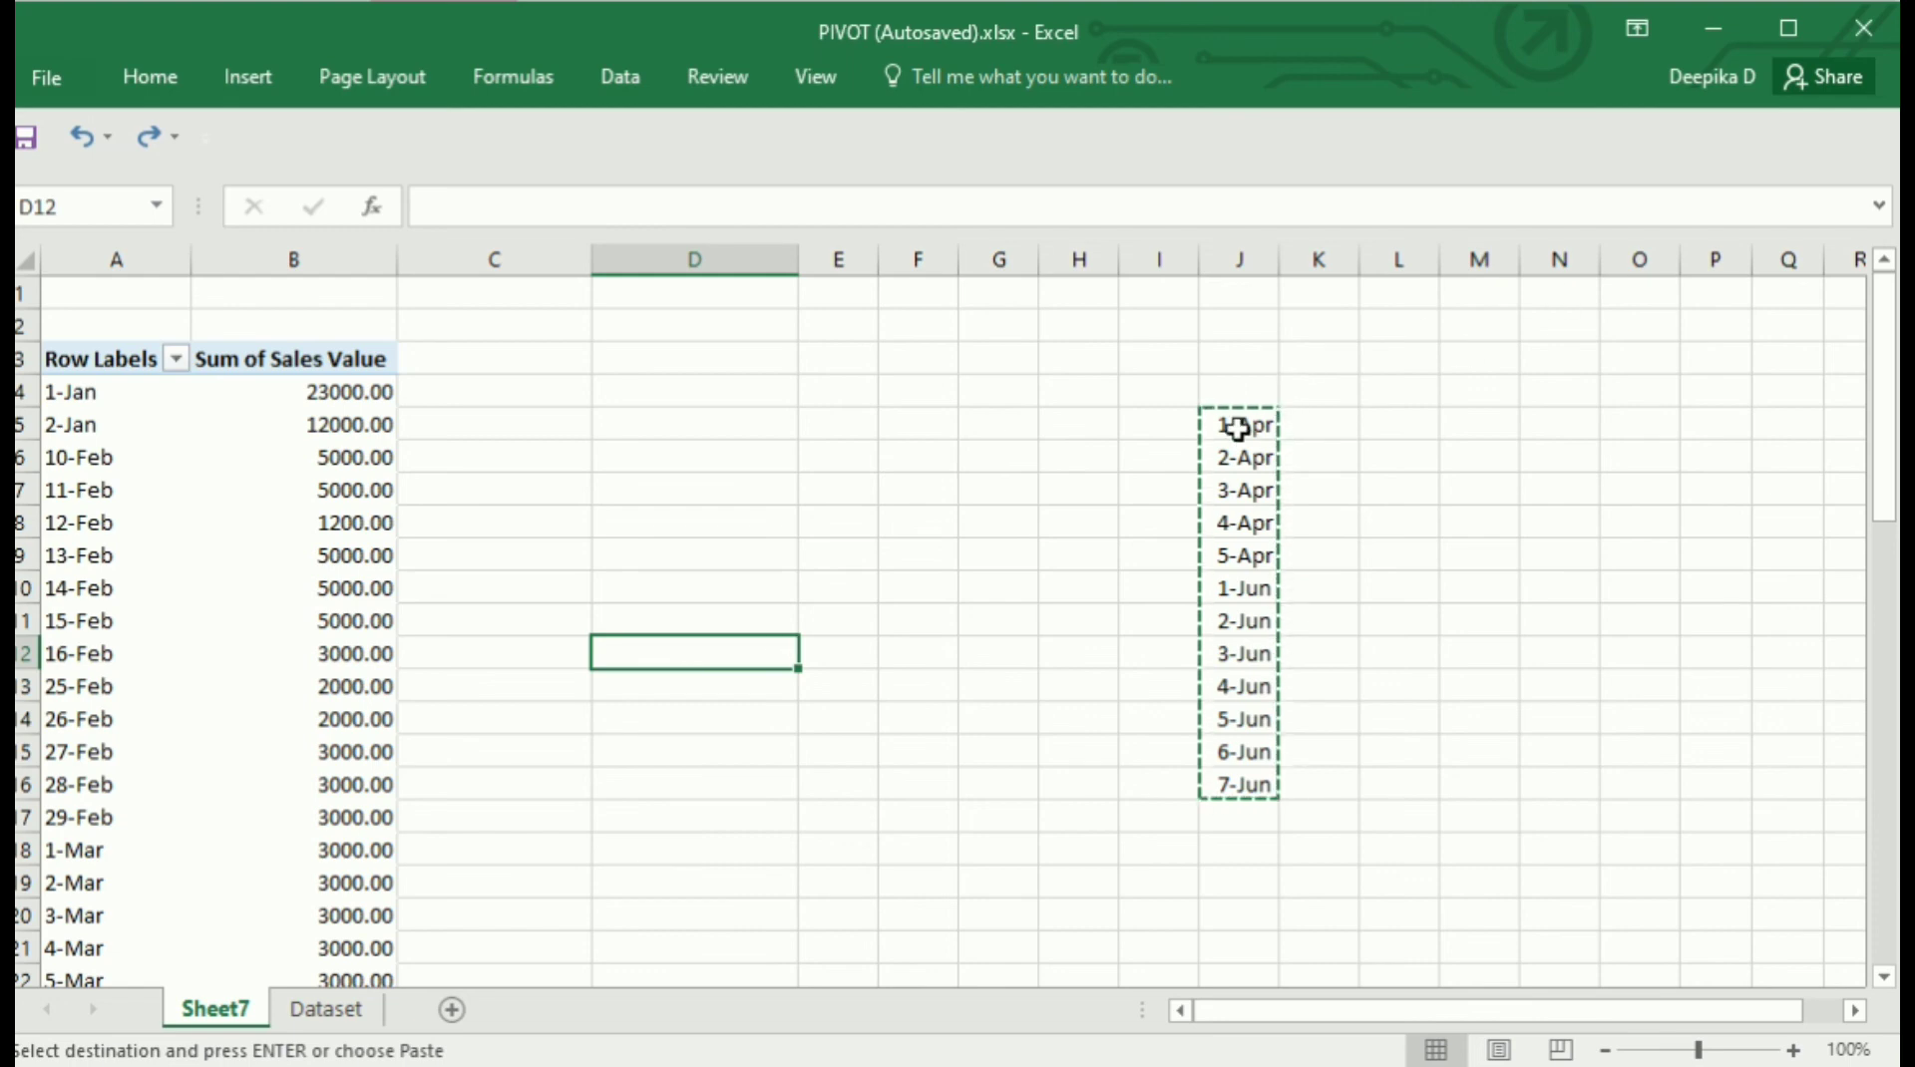
drag(1237, 429, 1260, 750)
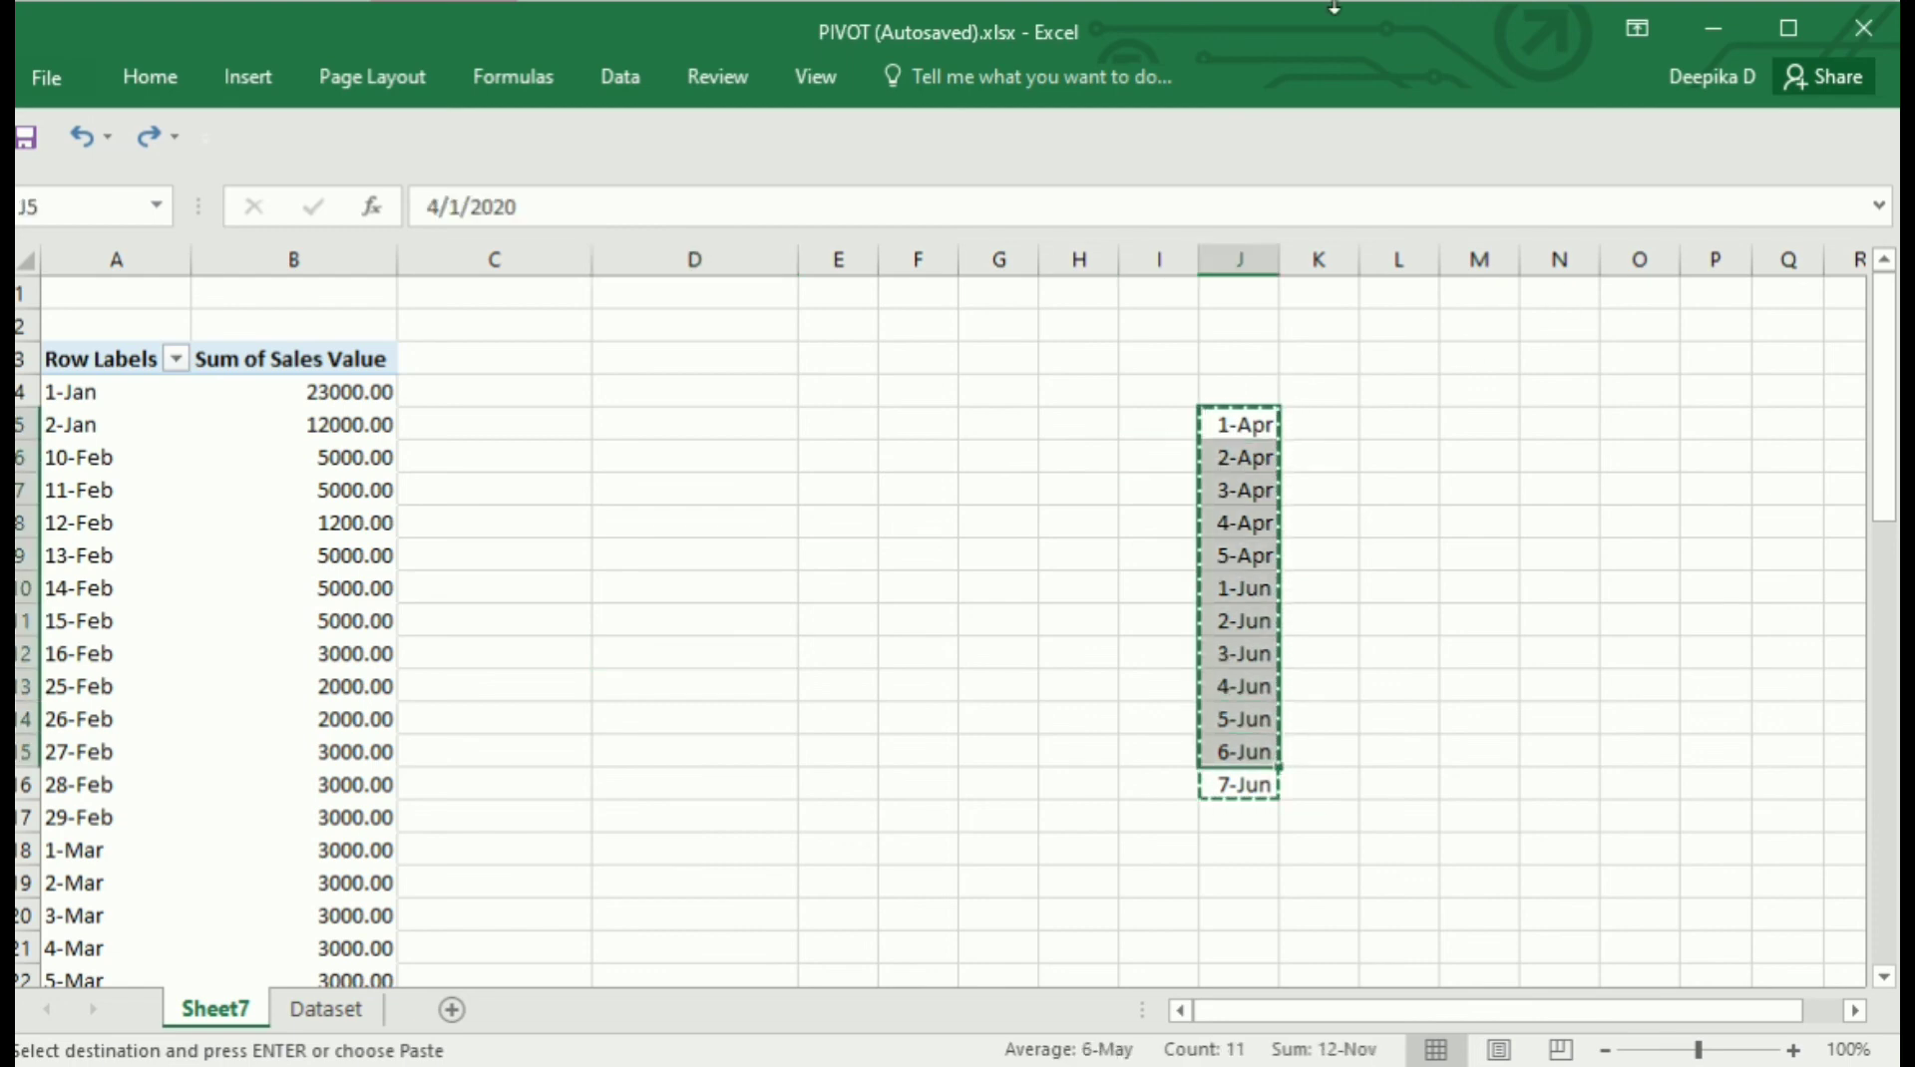
mouse_move(910, 21)
click(788, 496)
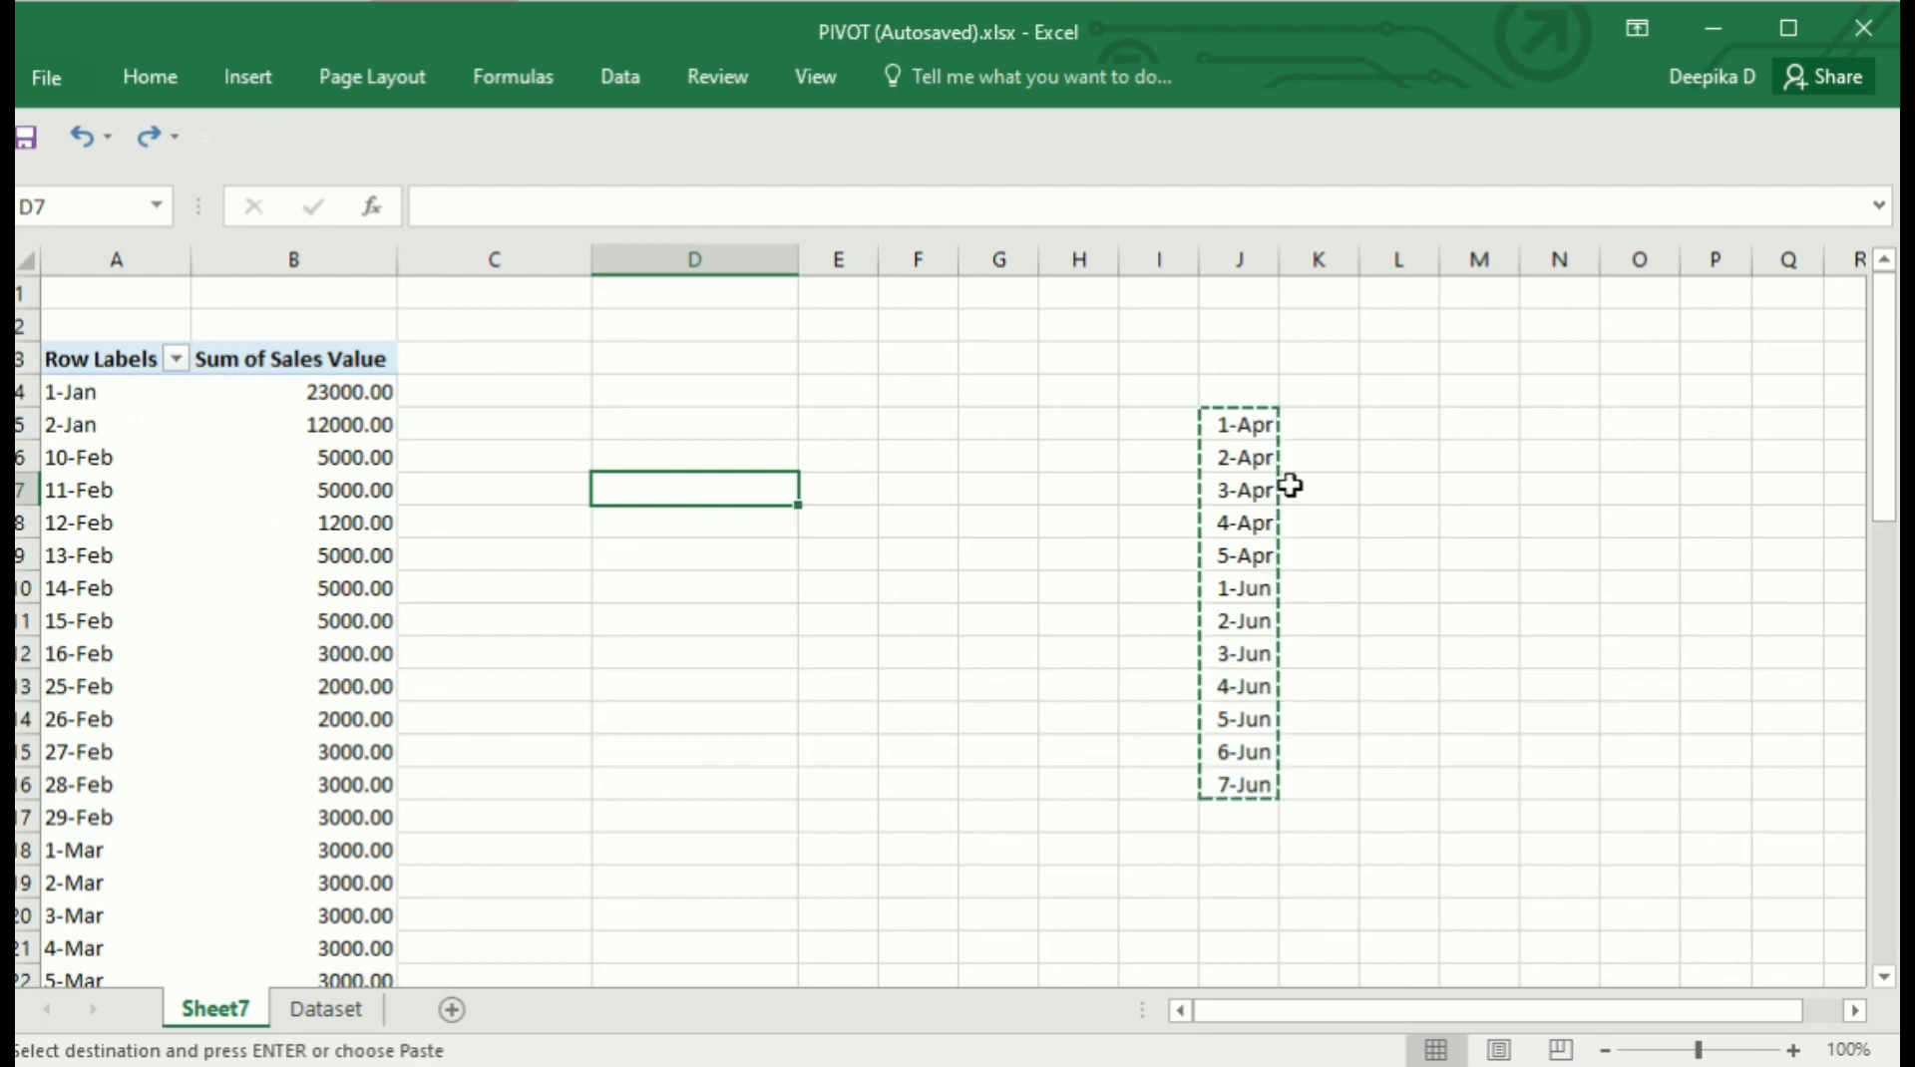
Paste the copied dates 1-Apr to 5-Apr and 1-Jun to 7-Jun into column A below the pivot, starting at A46
drag(1230, 425, 1249, 806)
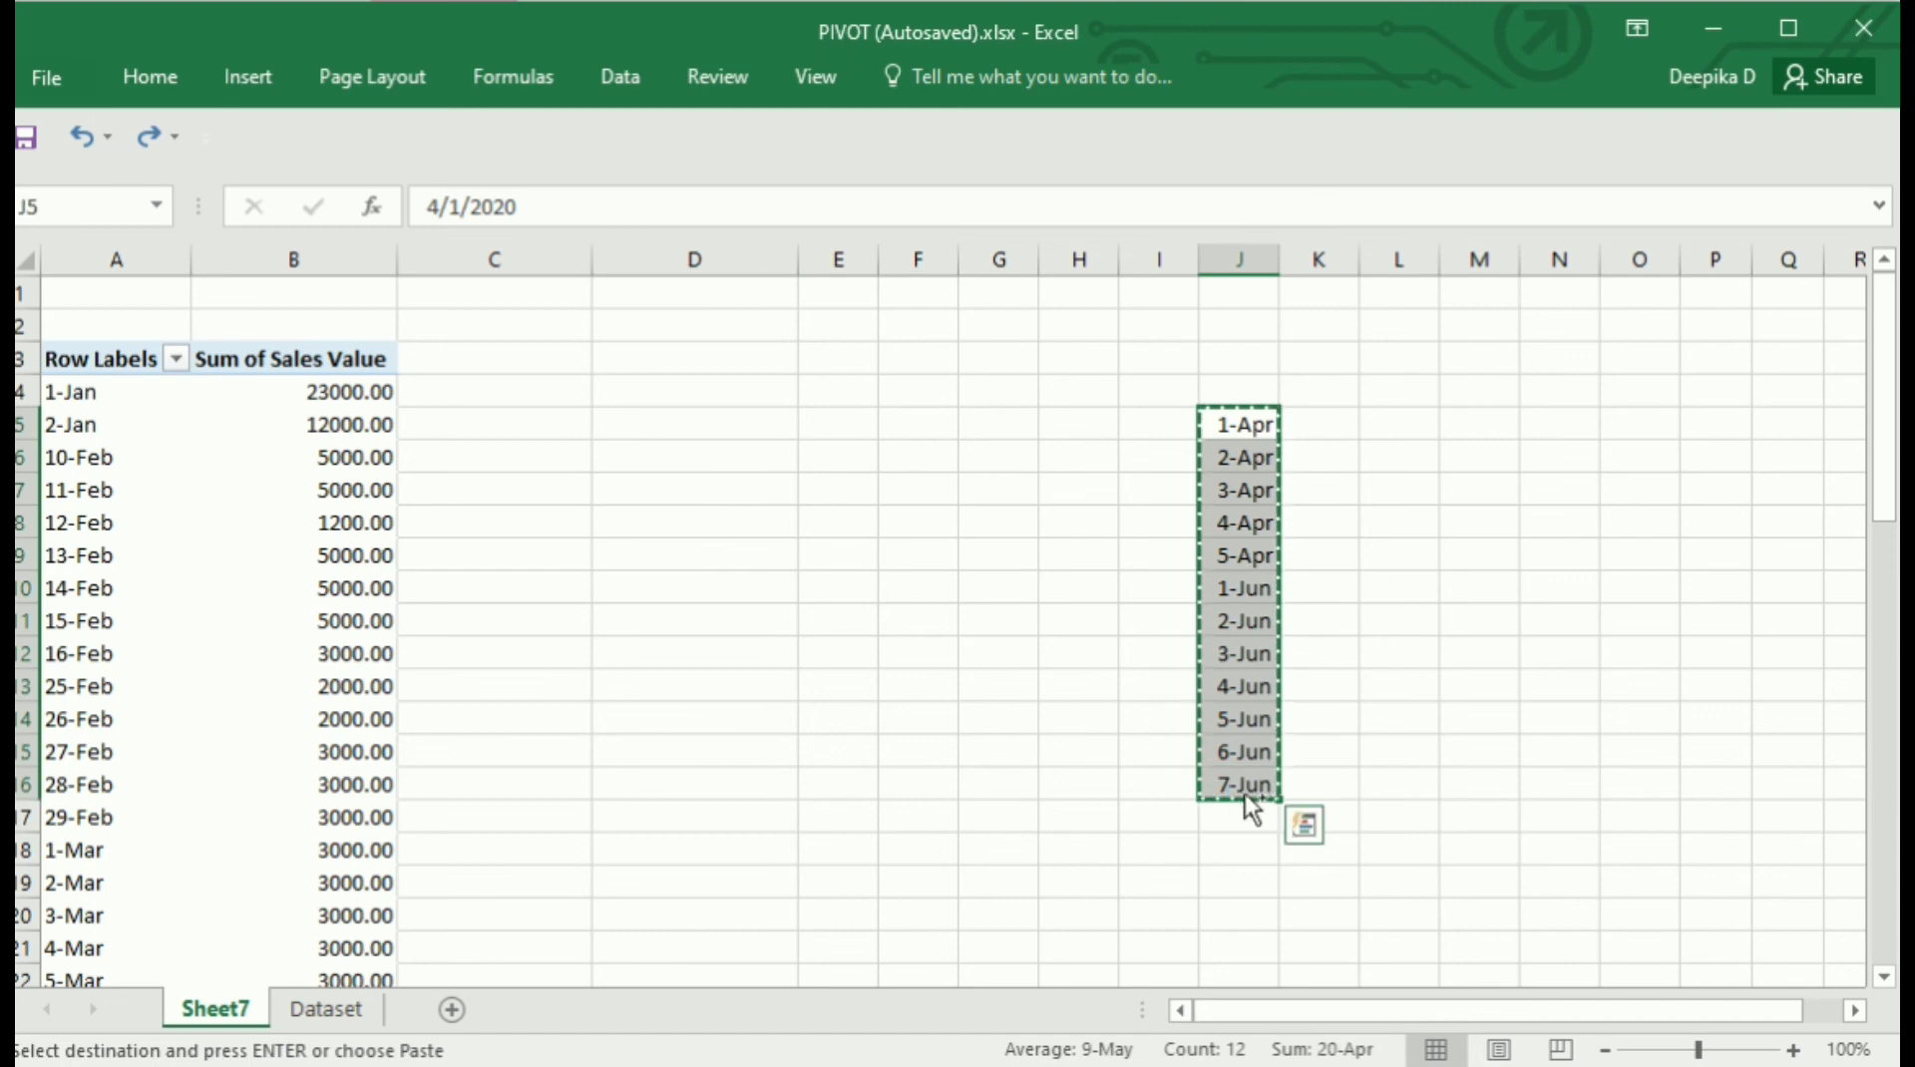
key(Left)
key(Left)
key(Left)
key(Left)
key(Left)
key(Left)
key(Left)
key(Left)
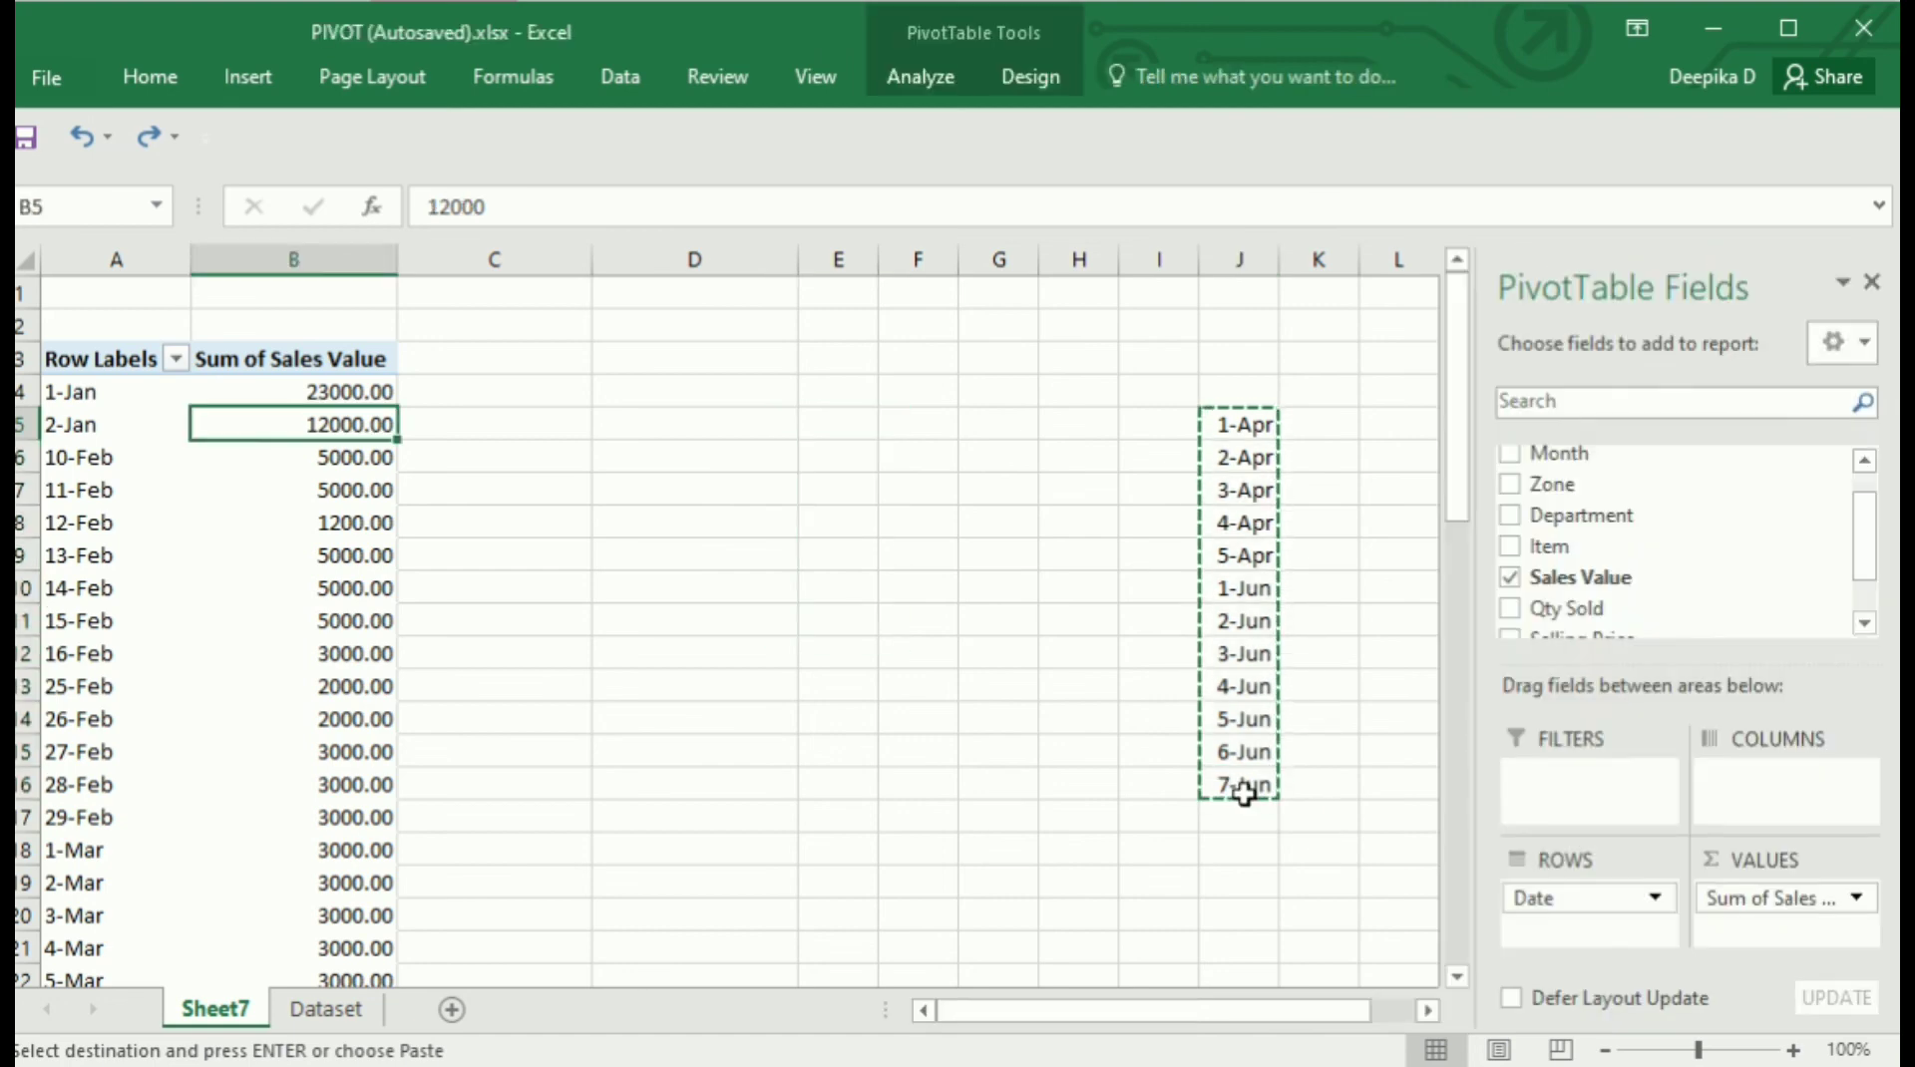
key(Left)
key(ctrl+Down)
key(Down)
key(Down)
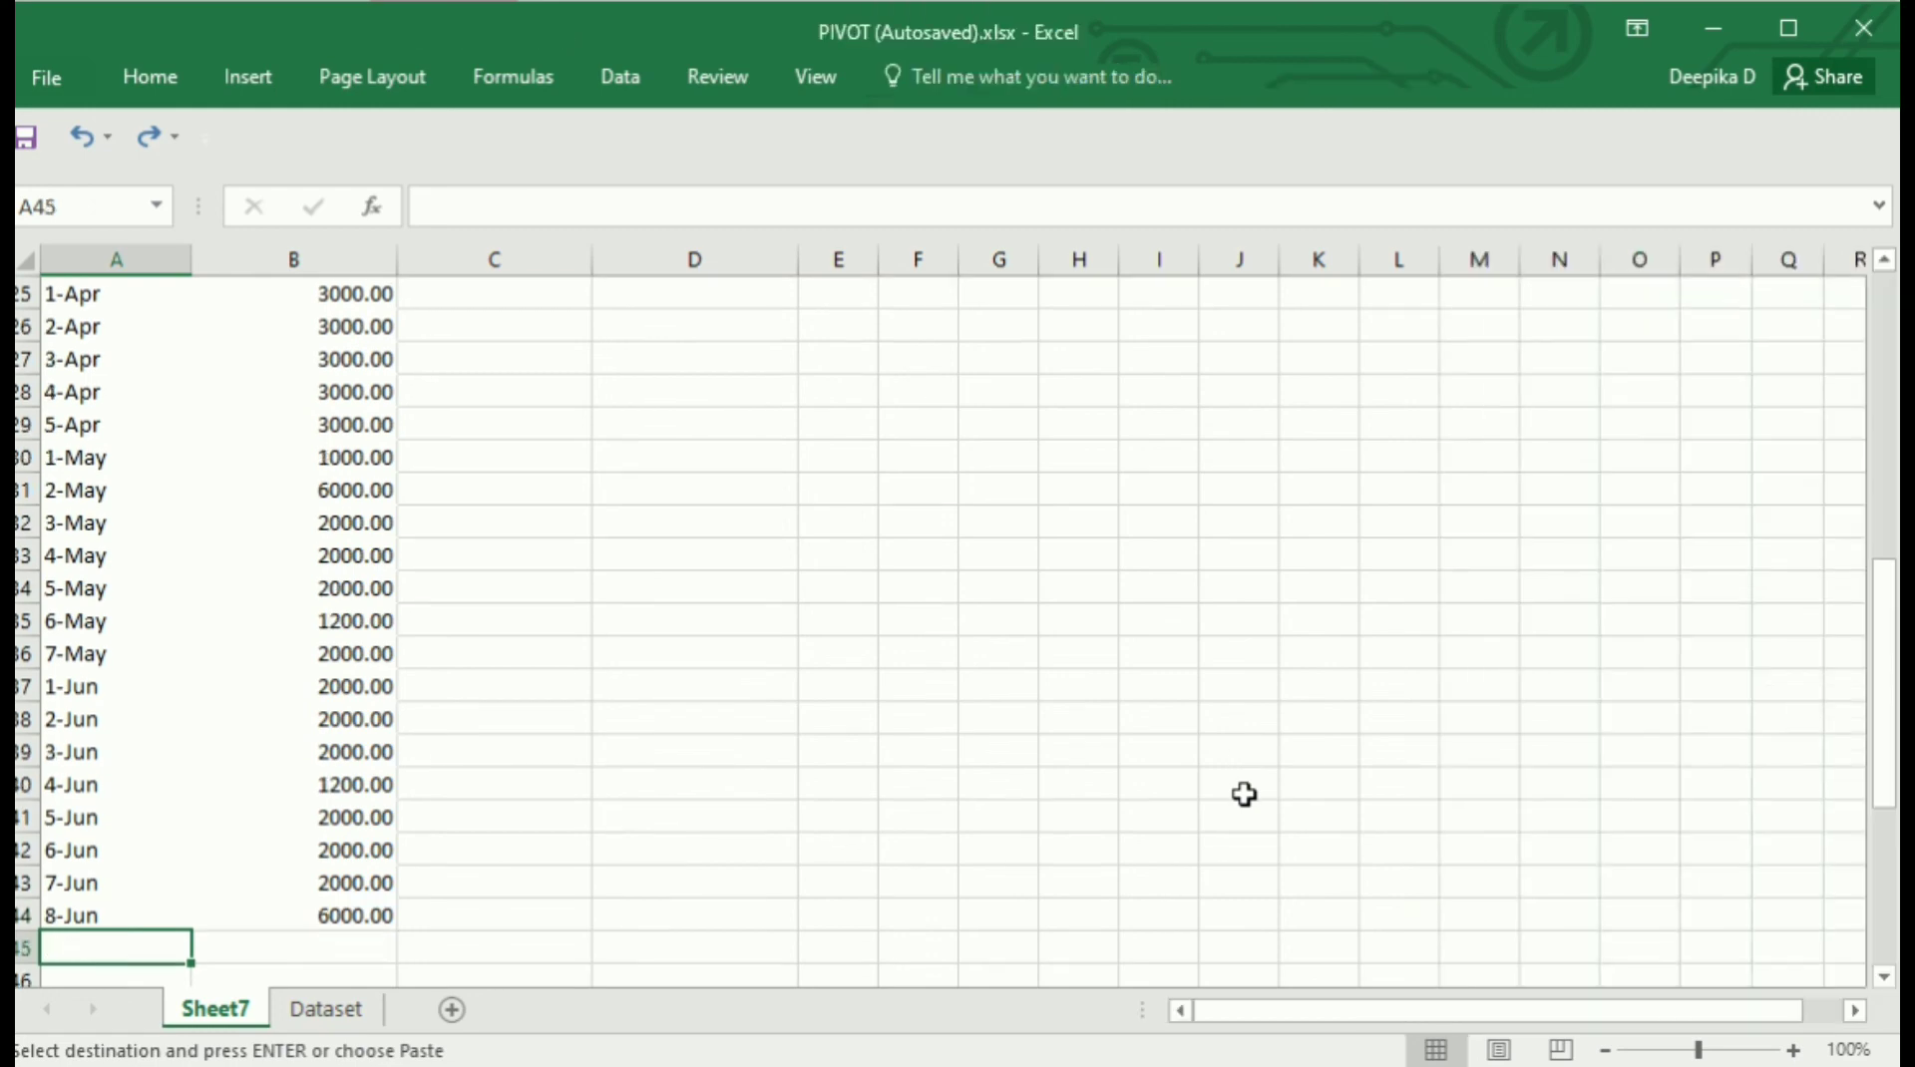
key(ctrl+v)
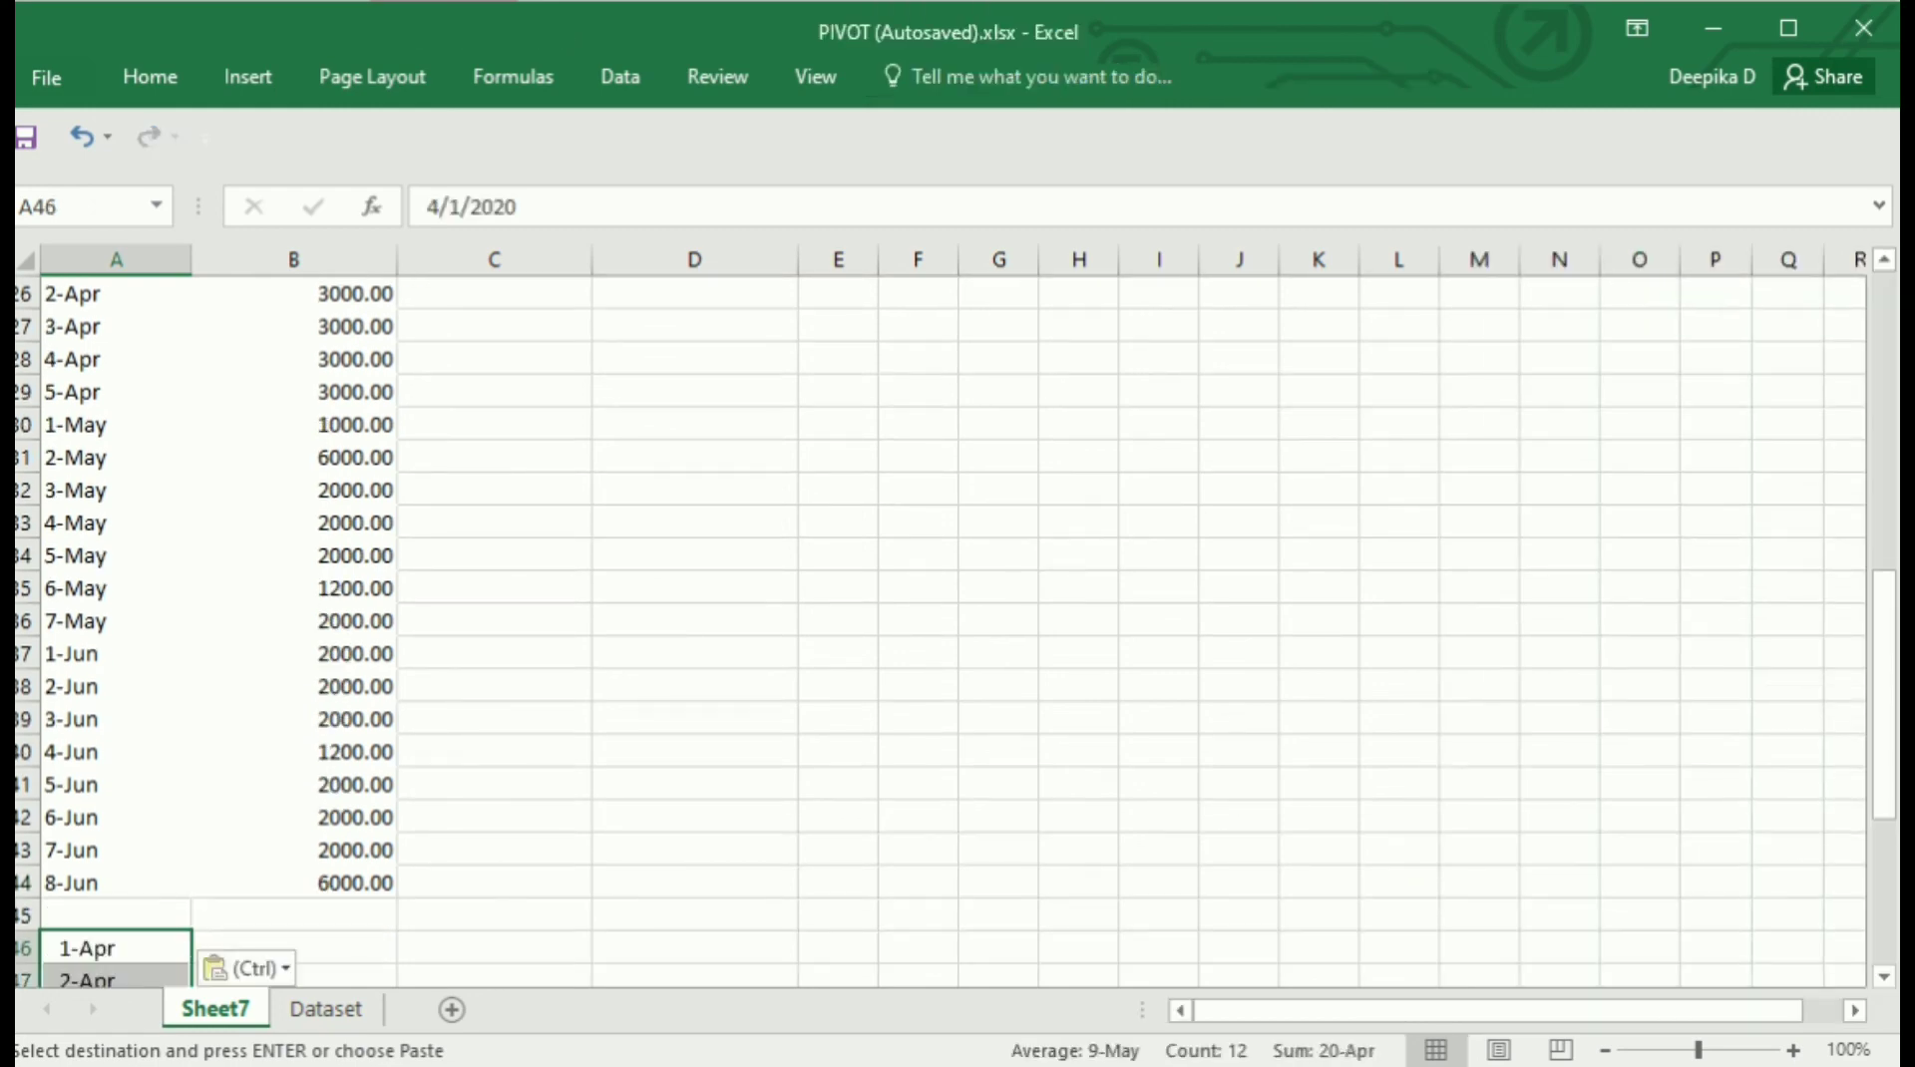
Highlight the duplicate values in column A with the default conditional formatting to mark the pivot dates matching the pasted list
drag(1881, 692, 1880, 404)
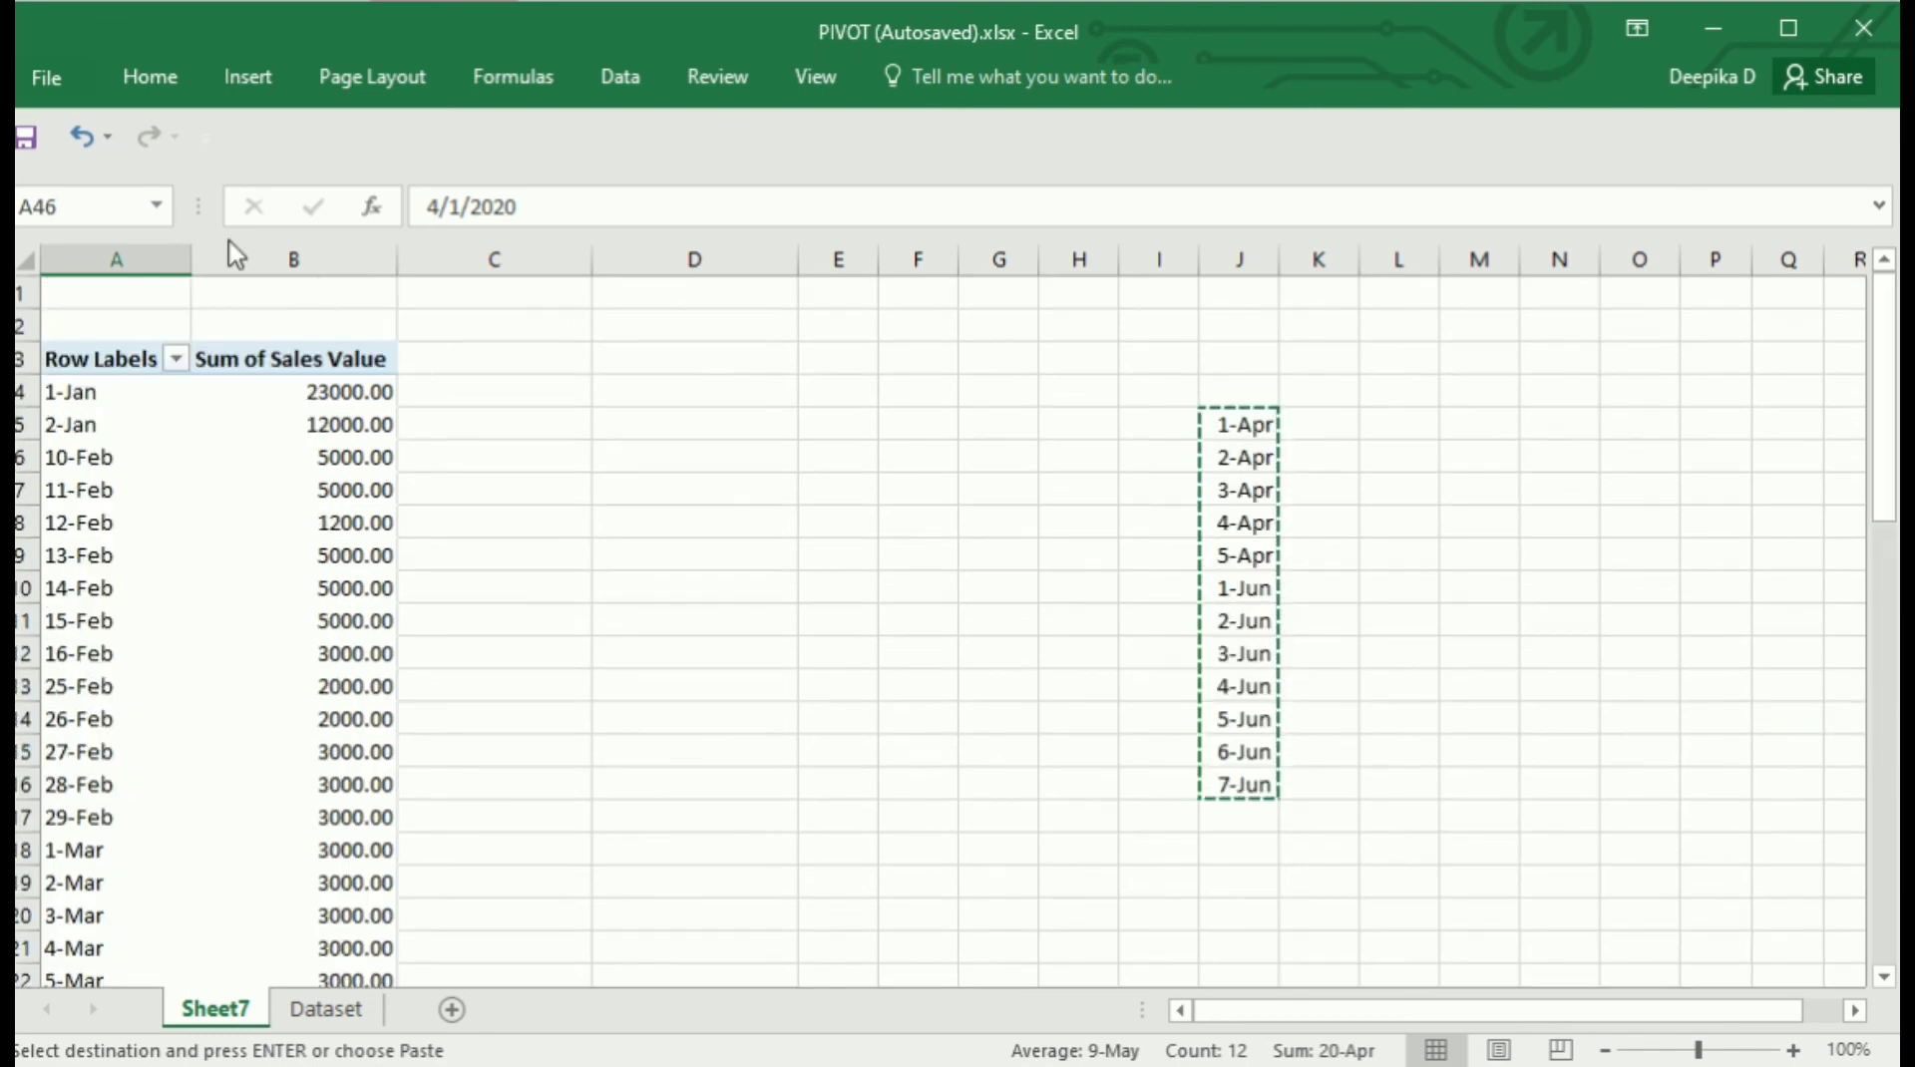
click(160, 251)
click(176, 77)
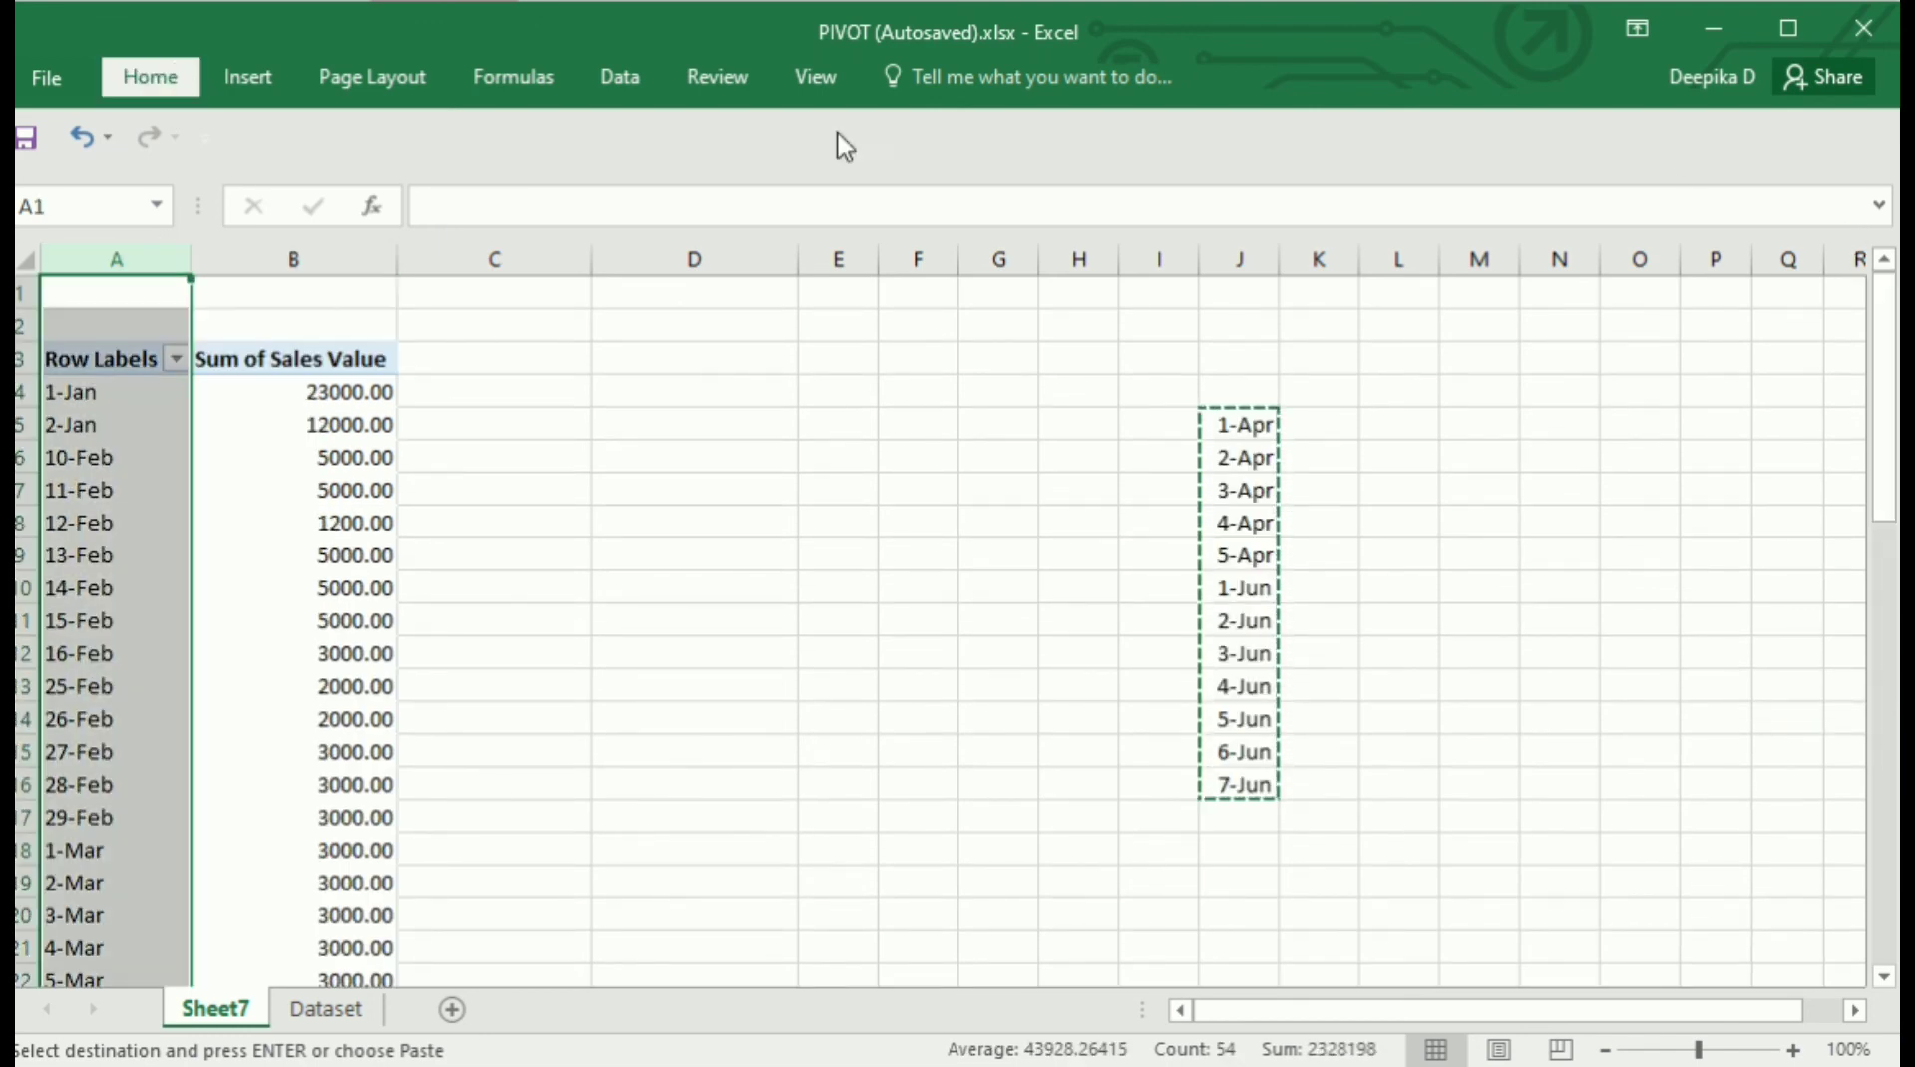
click(1212, 164)
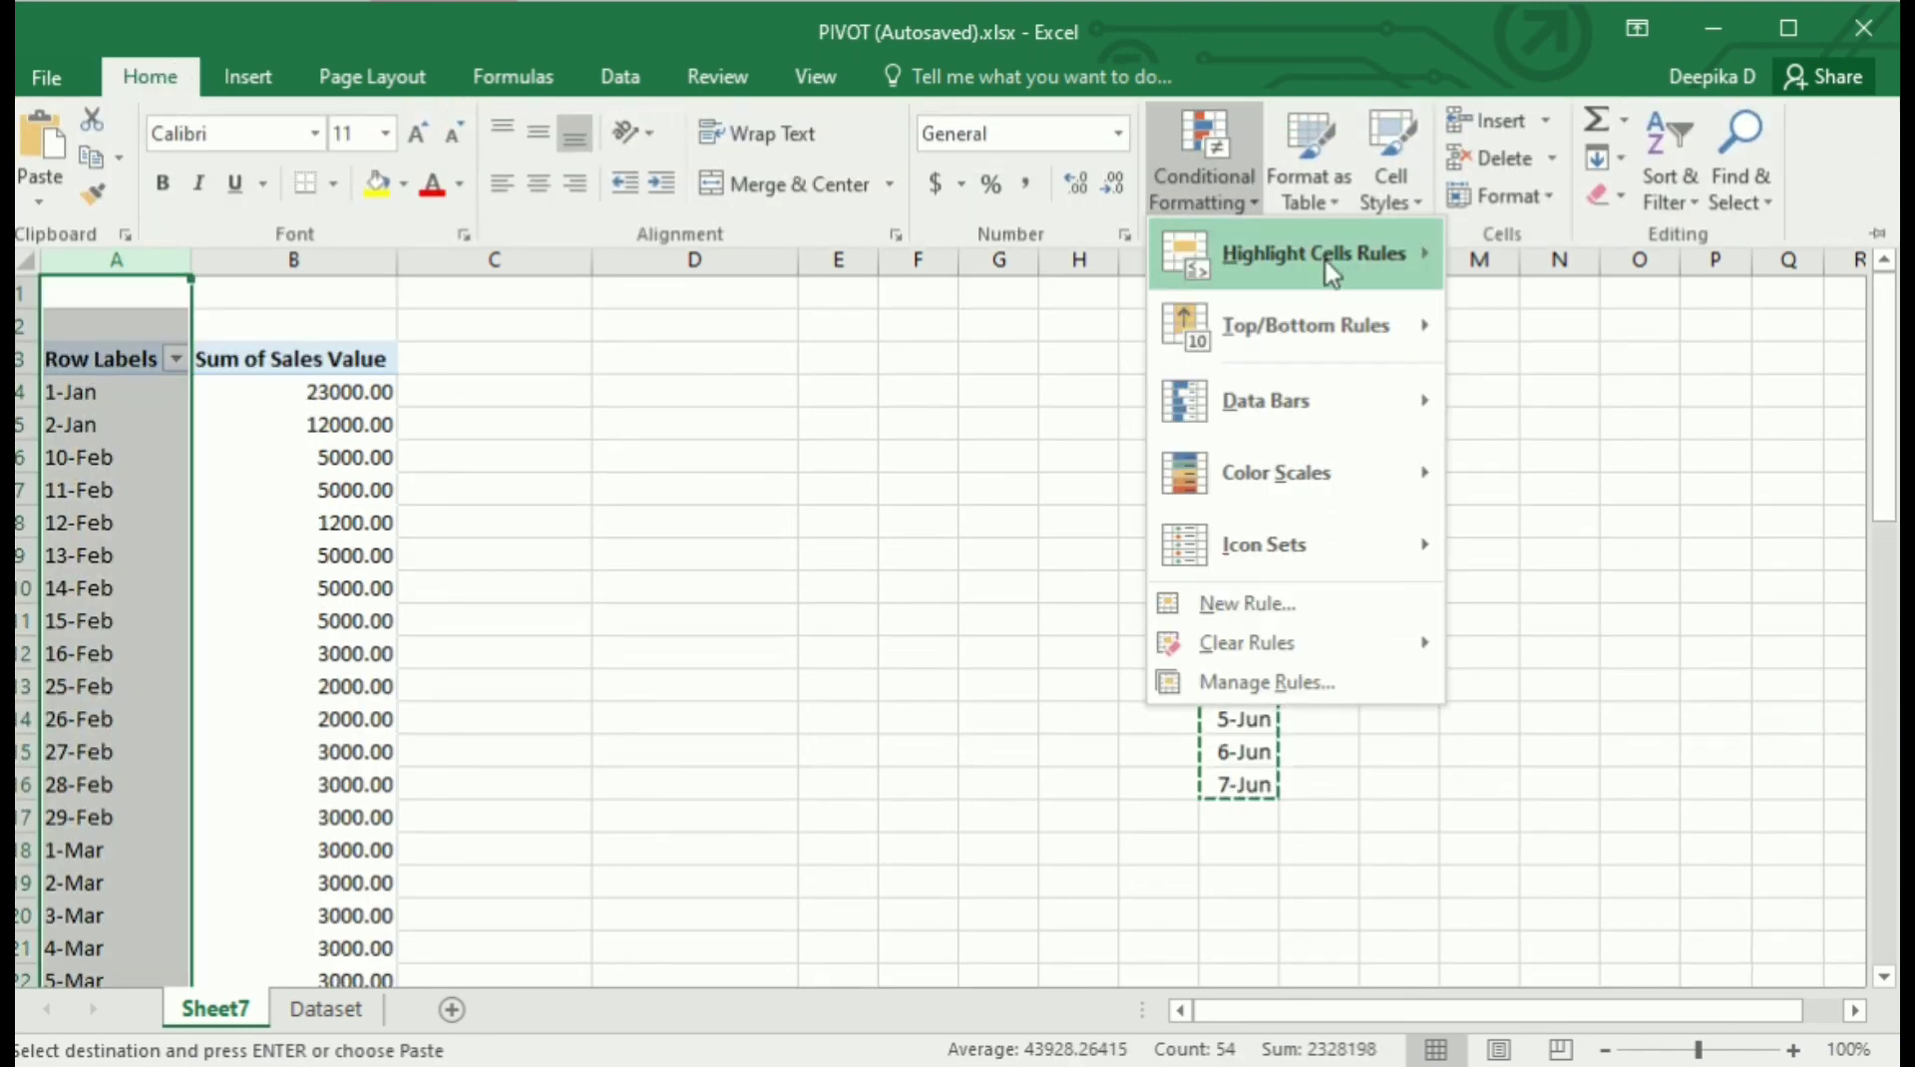
mouse_move(1306, 256)
click(1596, 692)
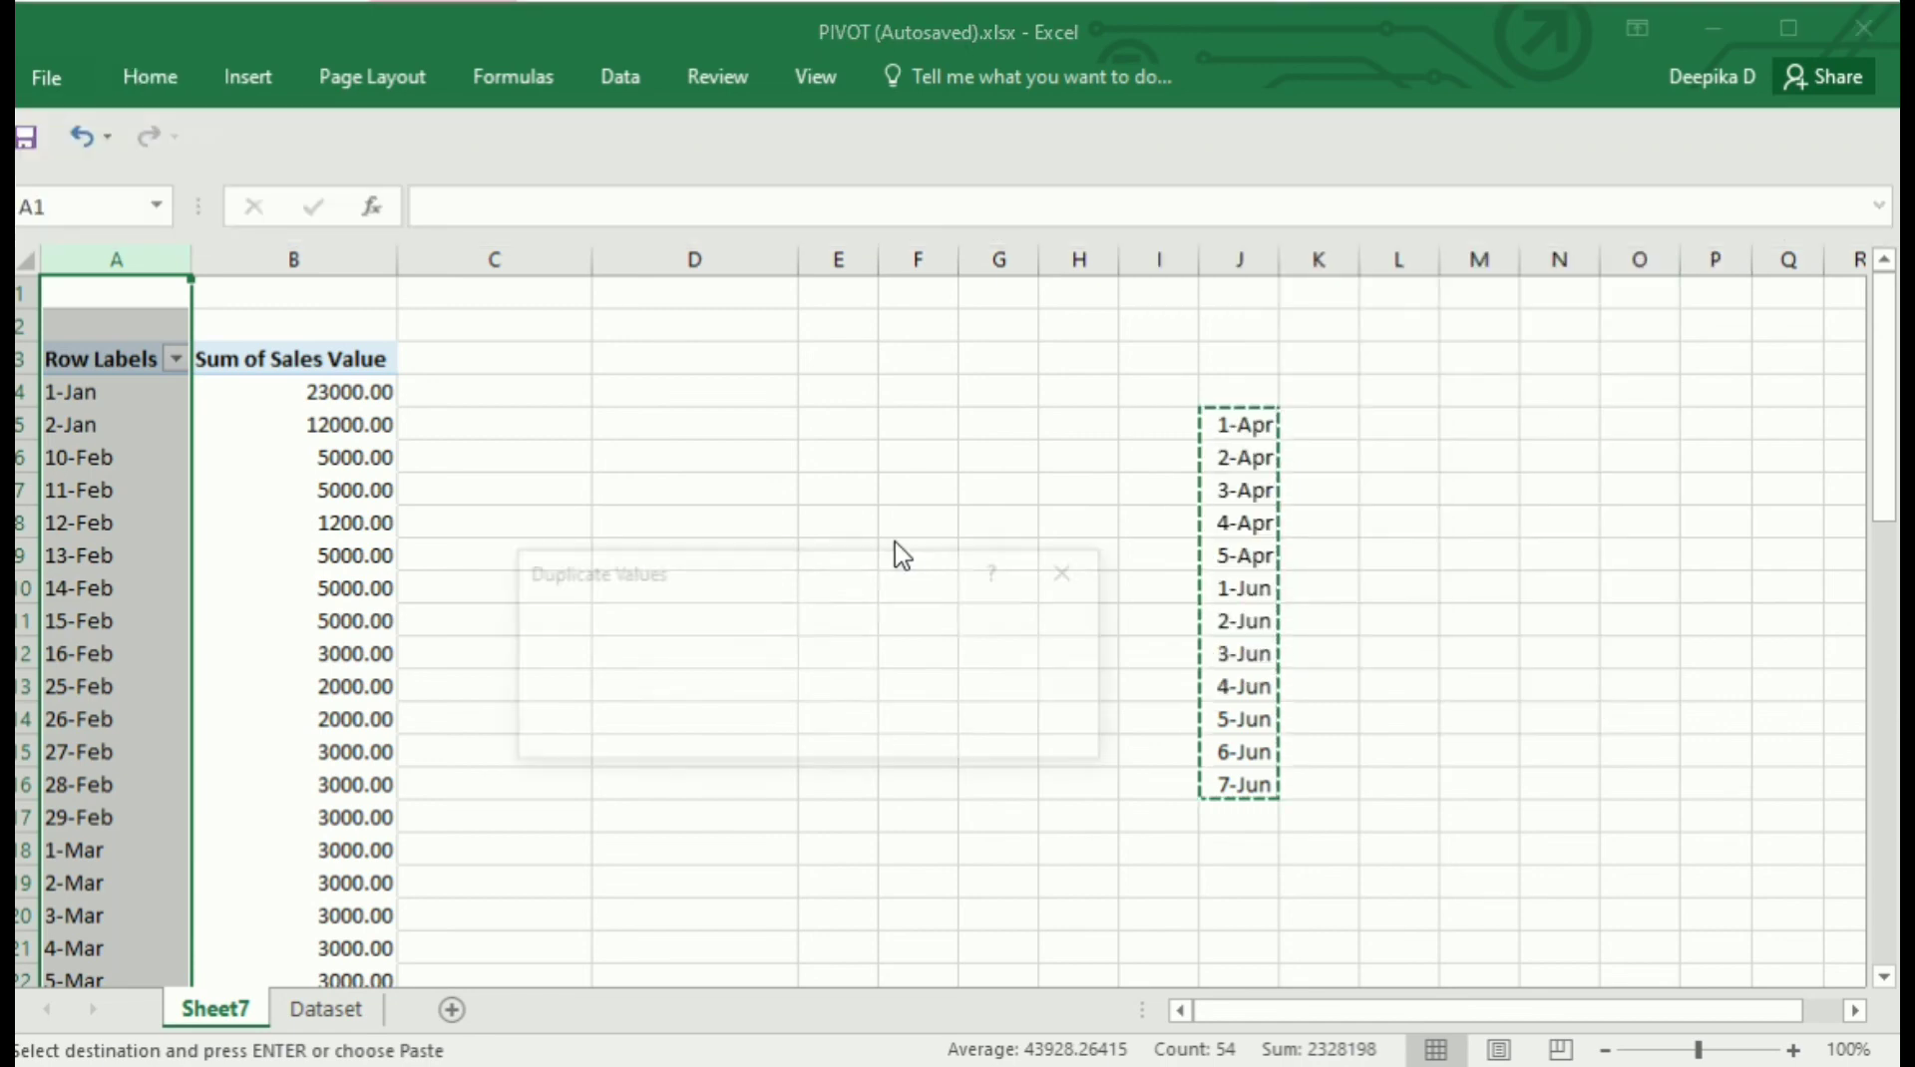
click(902, 733)
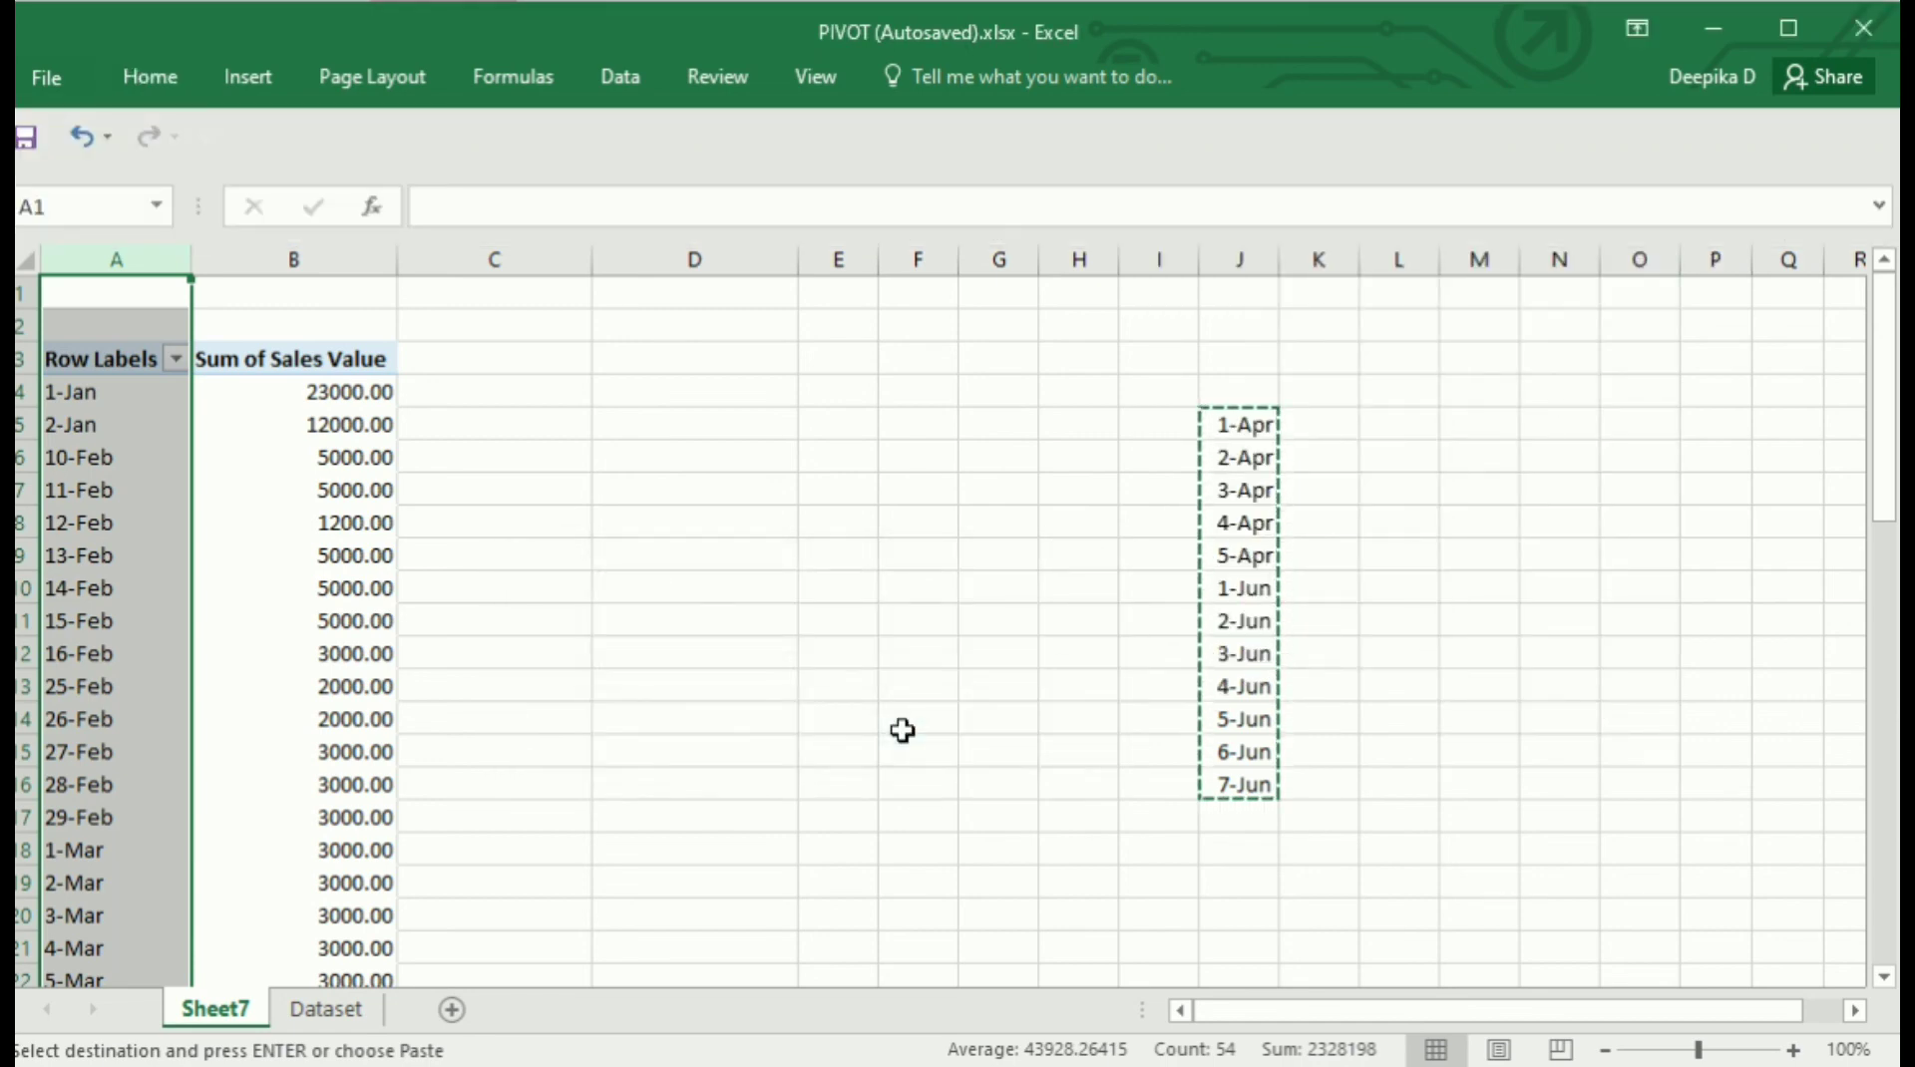
drag(1876, 438, 1890, 713)
click(1105, 658)
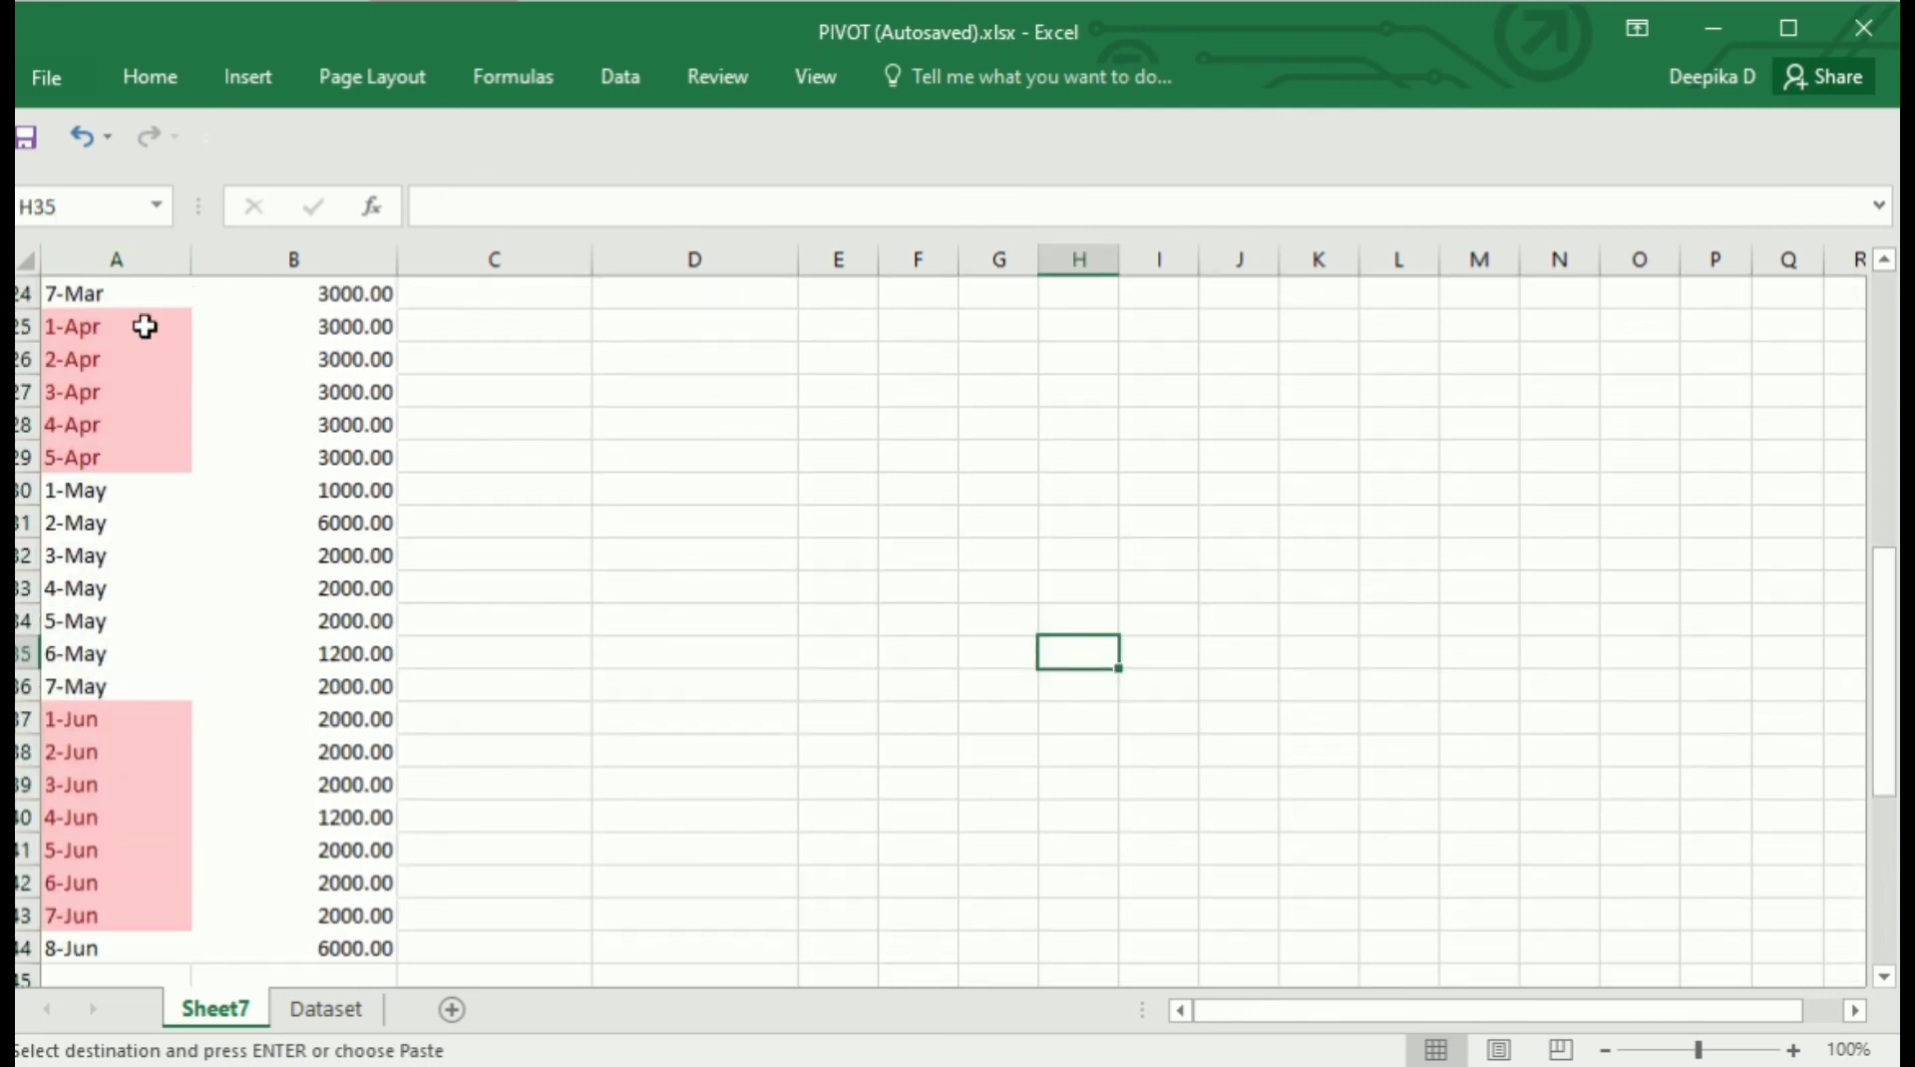
Filter the pivot to keep only the highlighted dates, 1-Apr to 5-Apr and 1-Jun to 7-Jun
drag(146, 326, 145, 453)
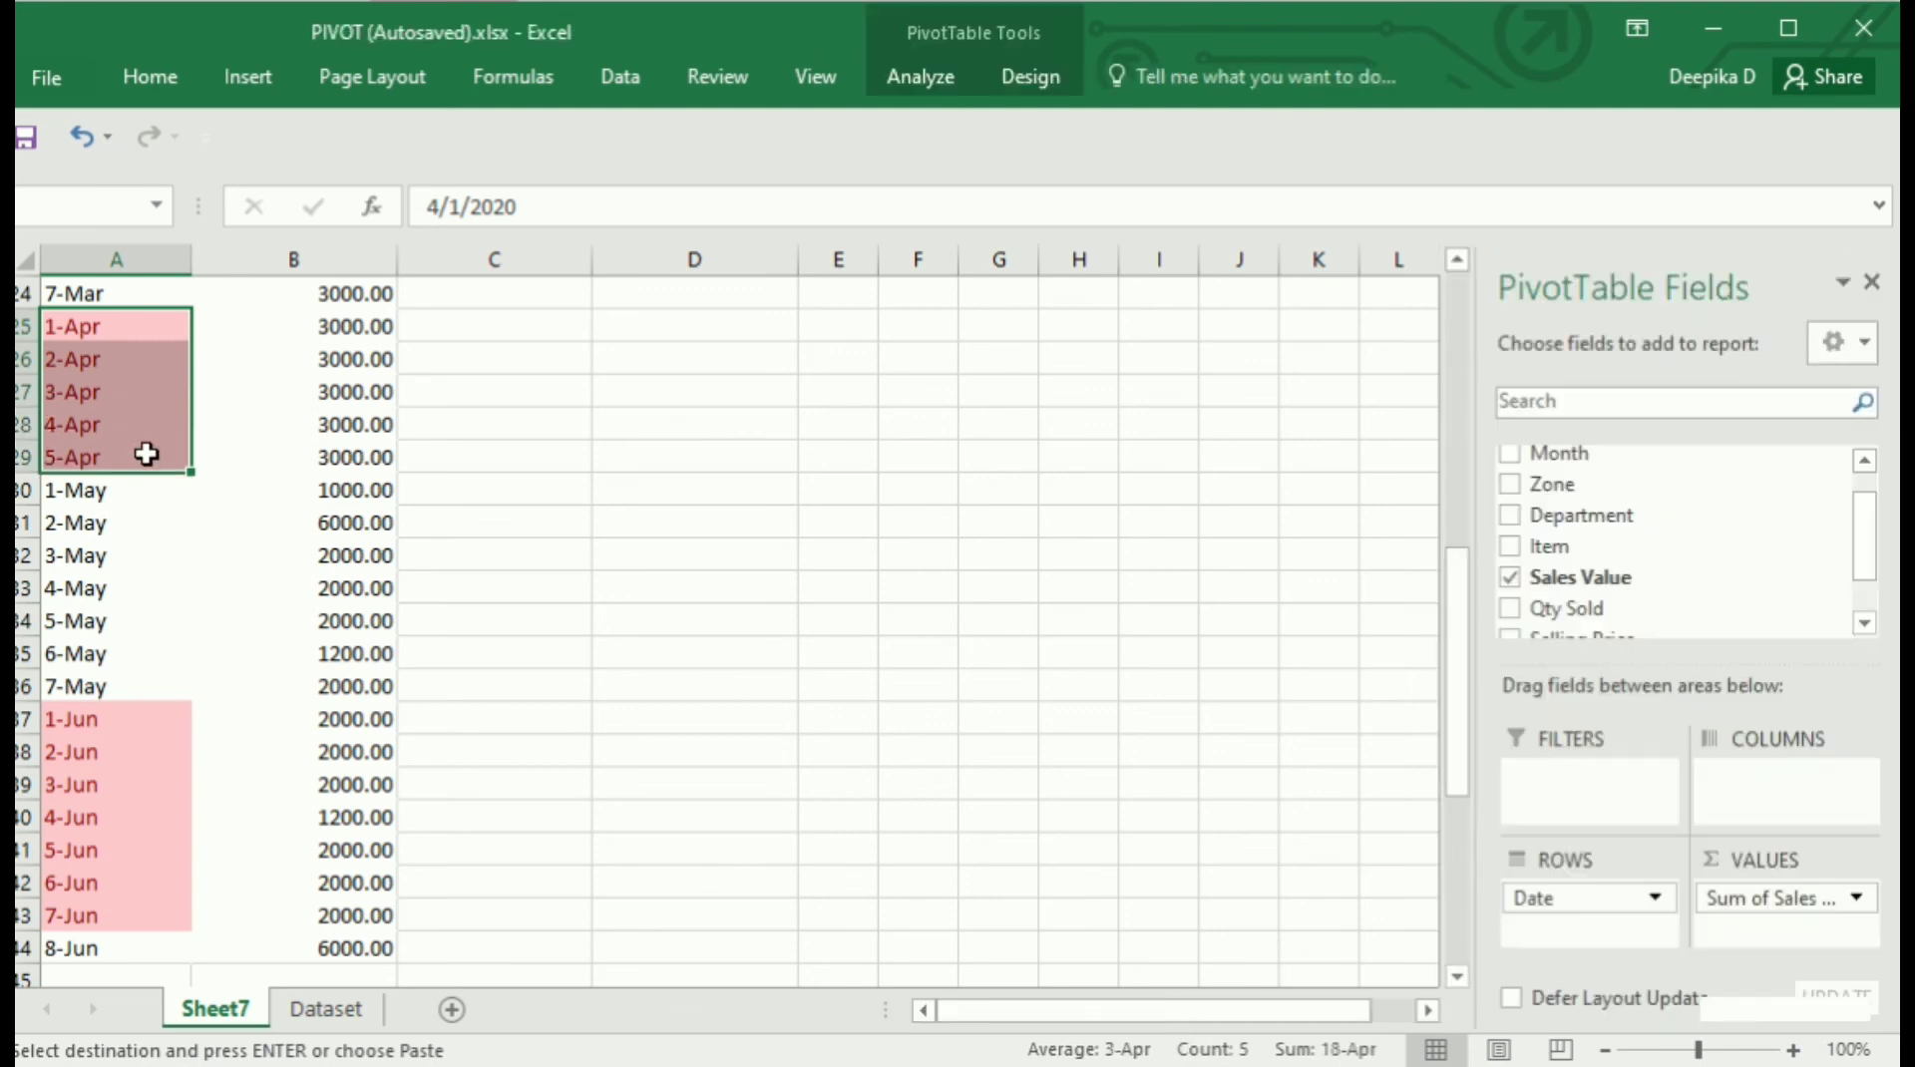
click(146, 455)
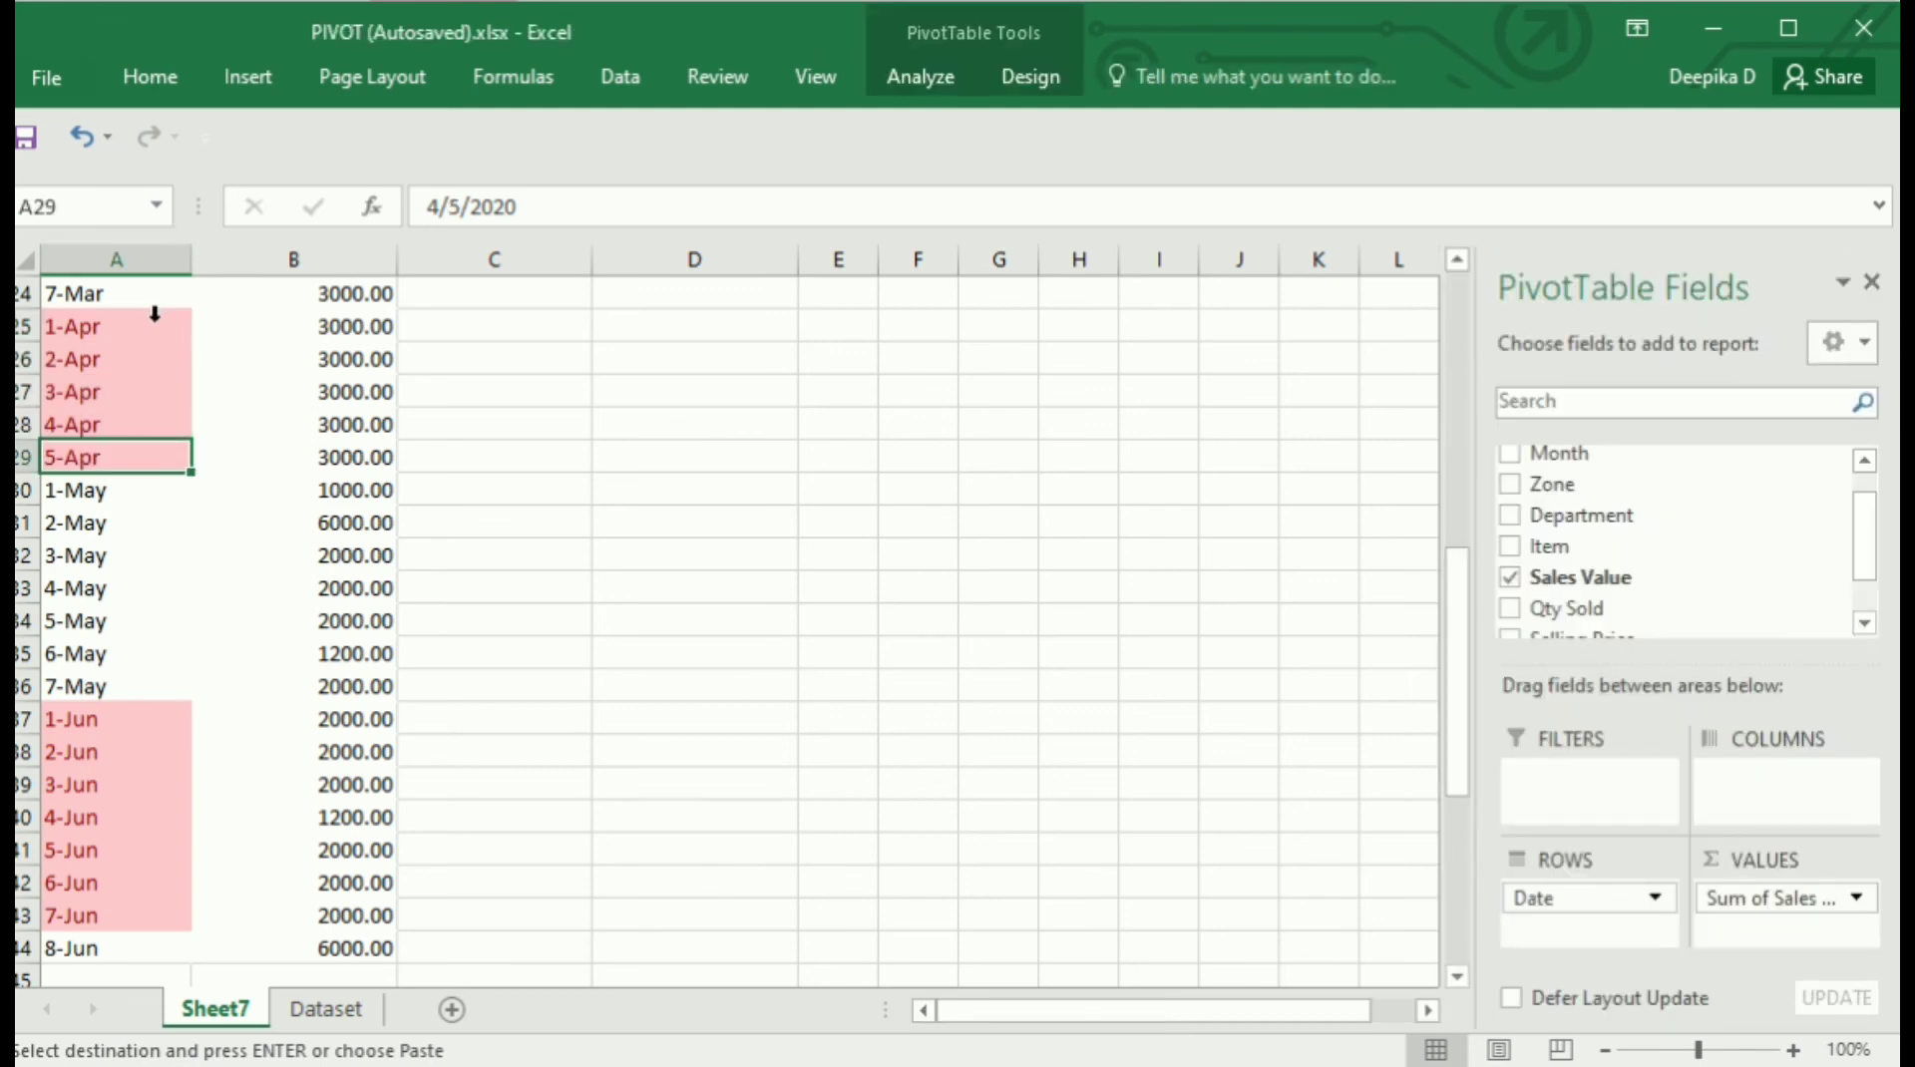
drag(142, 325, 140, 457)
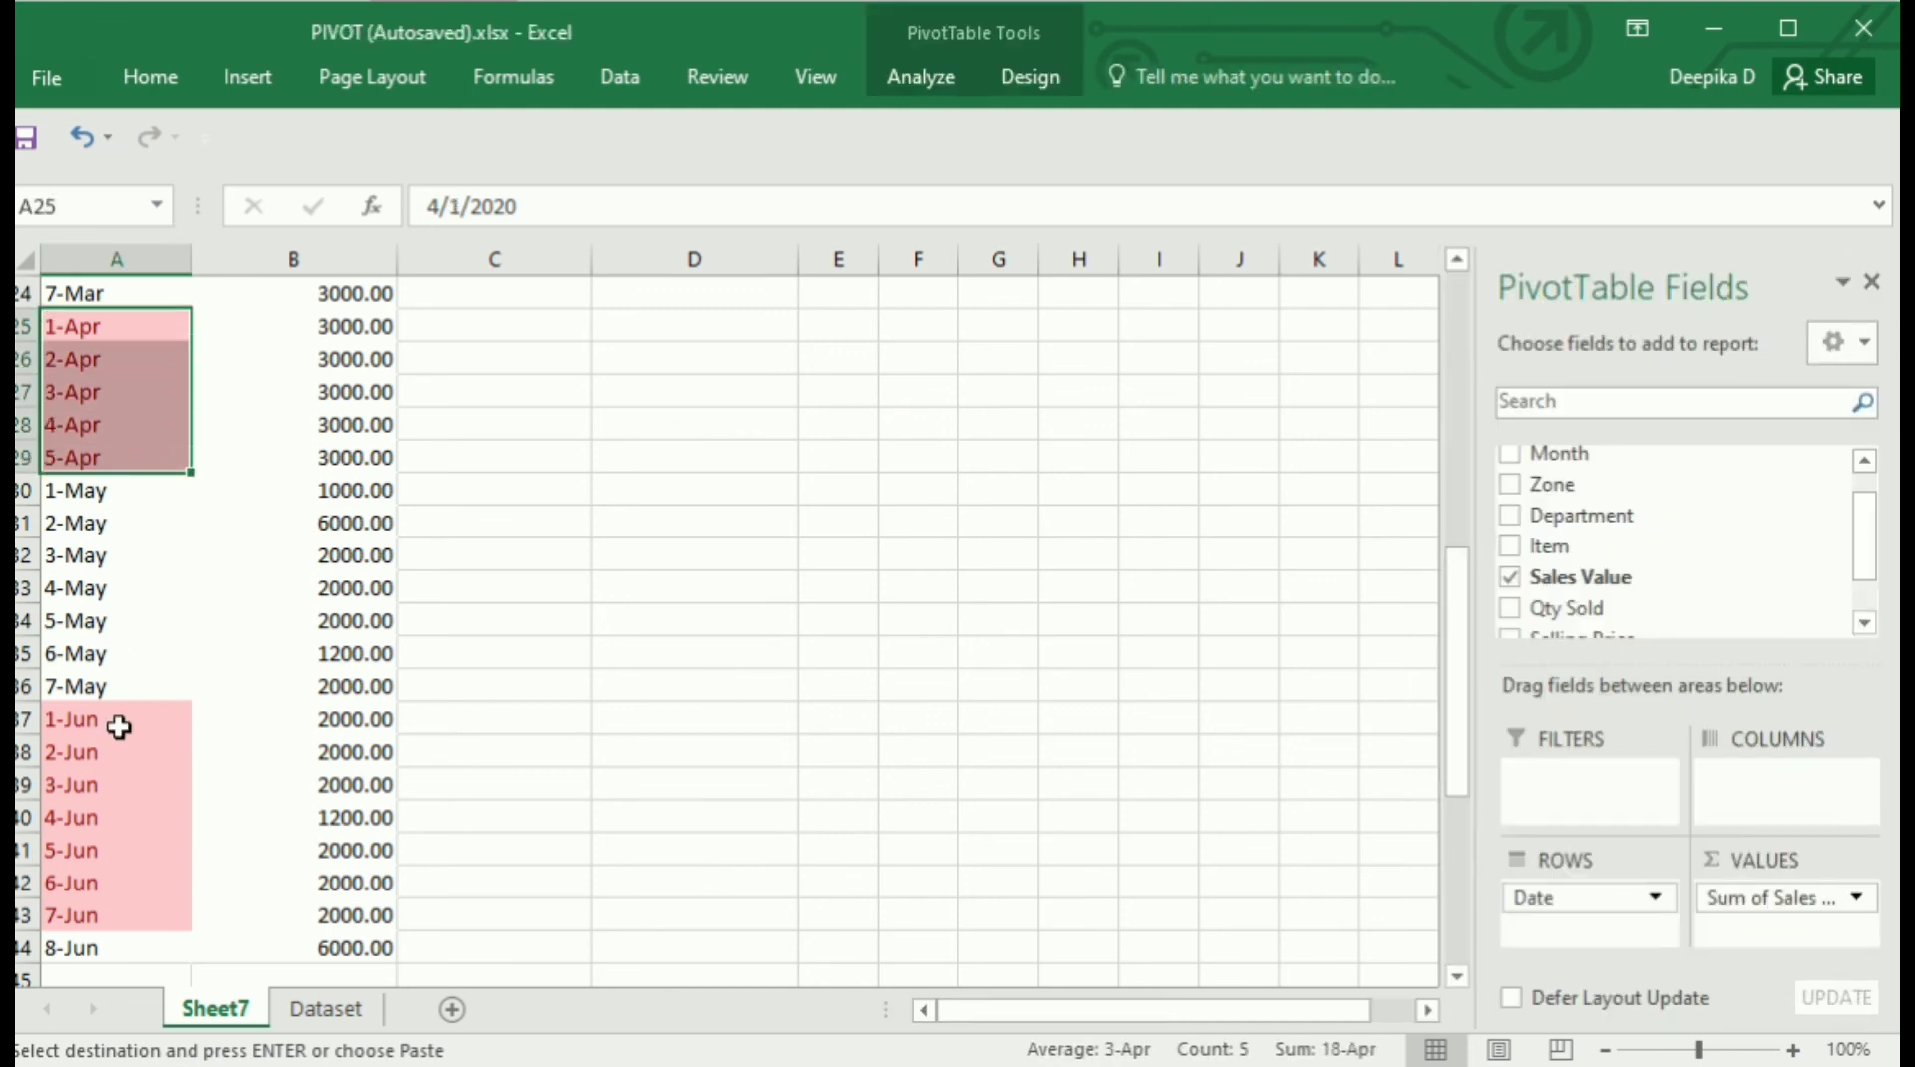
drag(131, 718, 123, 916)
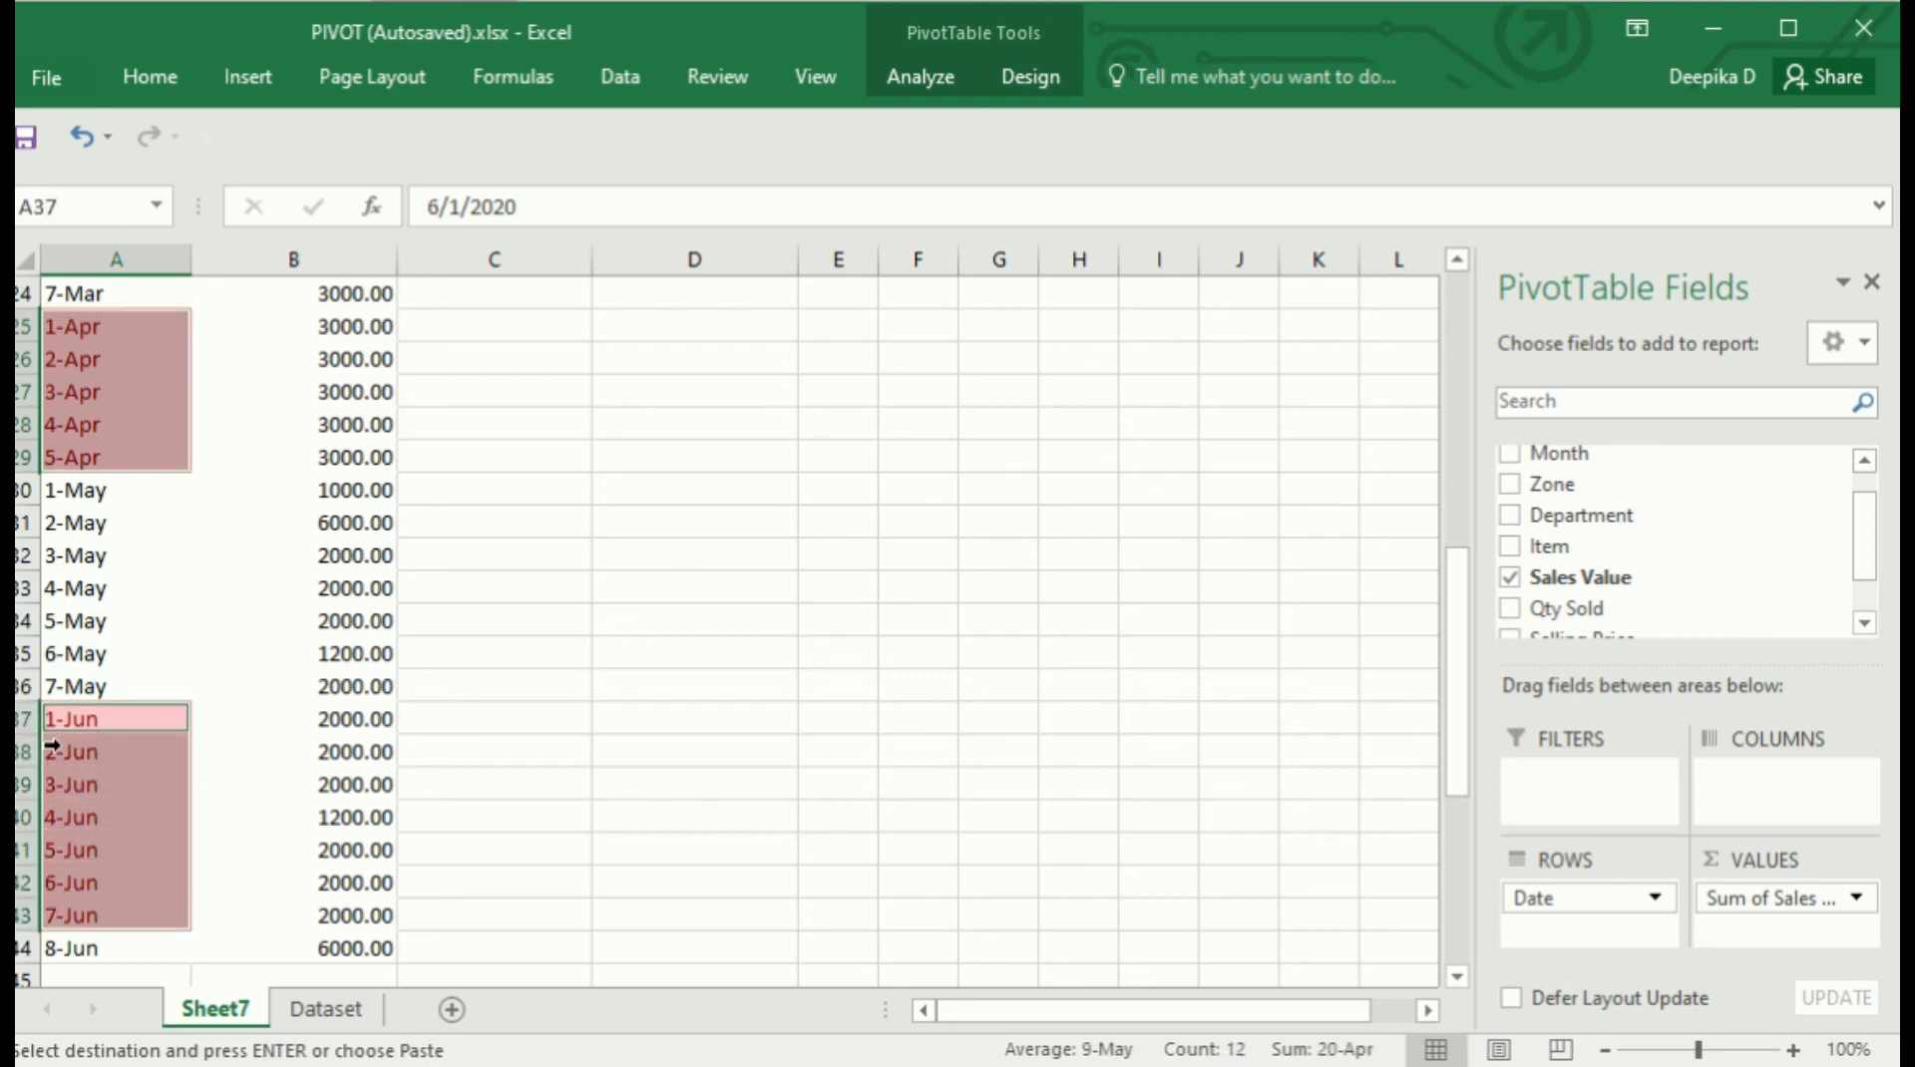
right_click(144, 390)
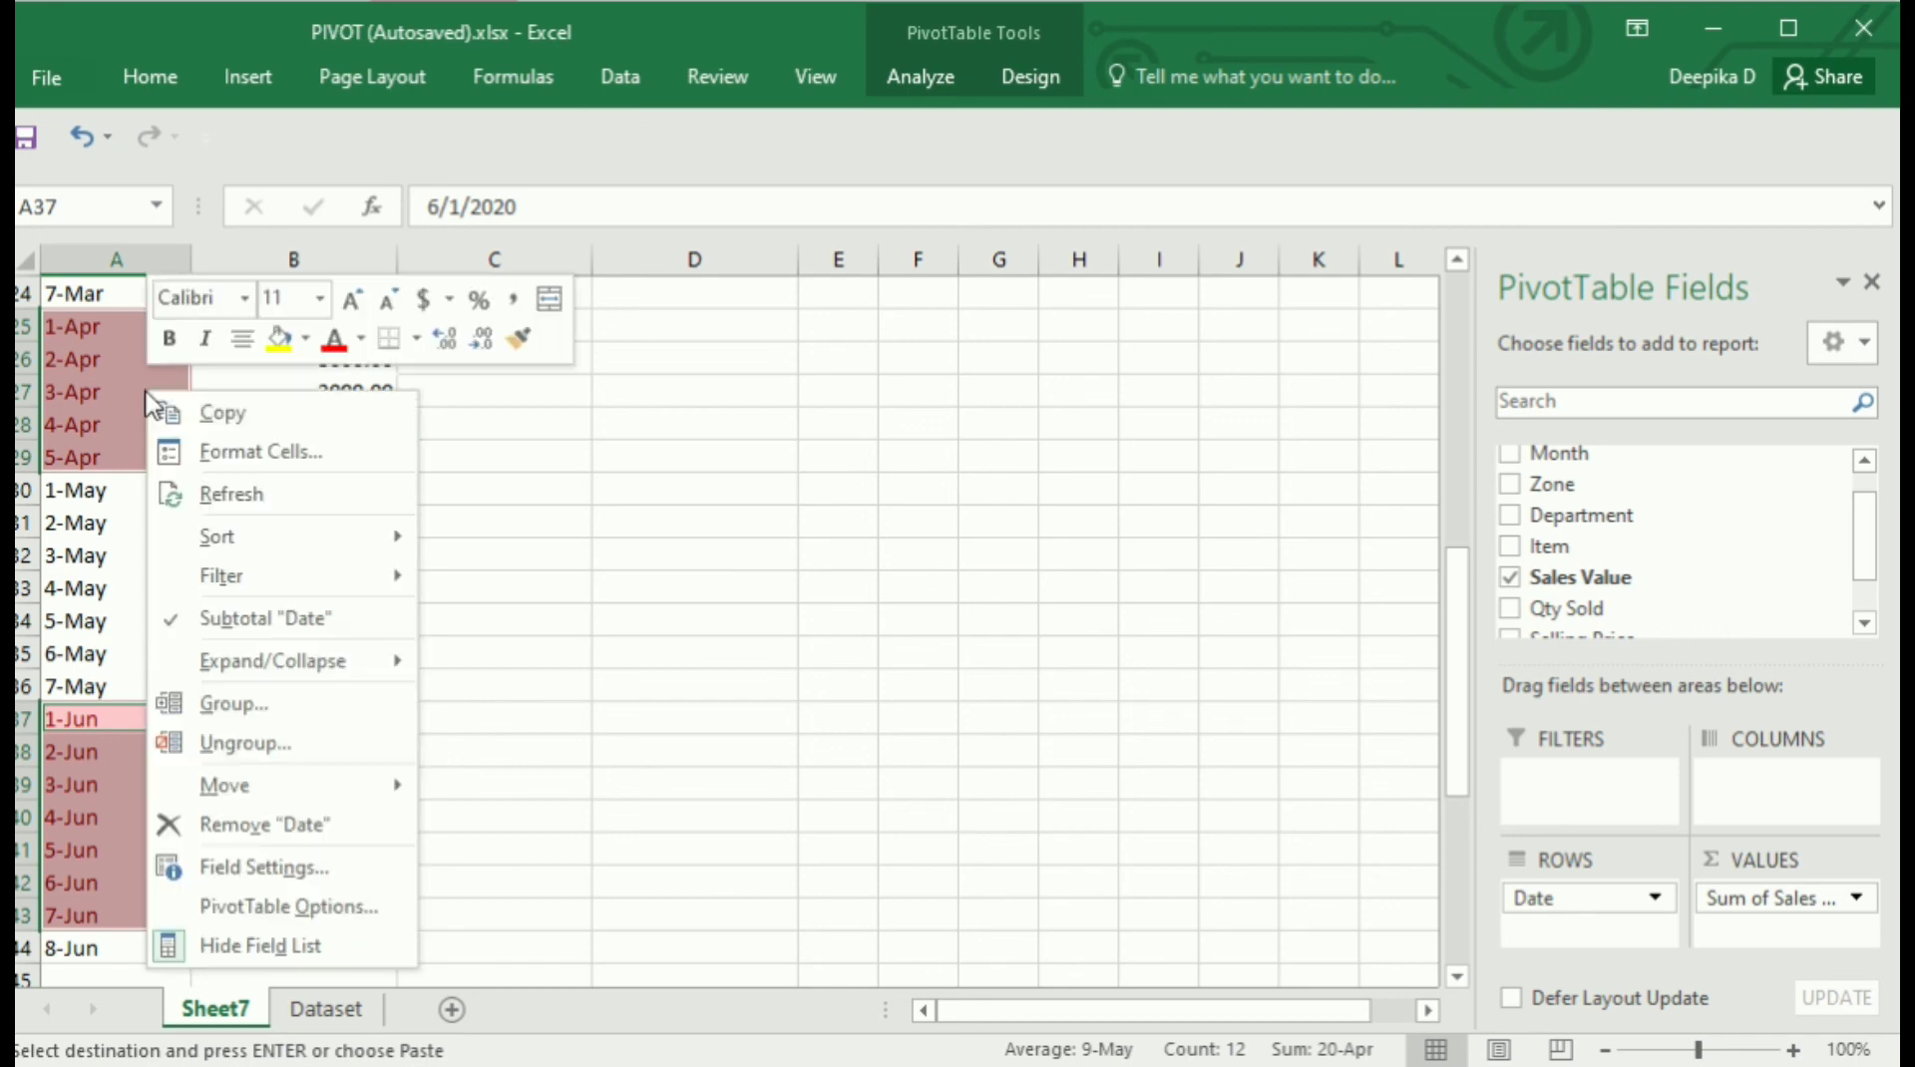
mouse_move(312, 580)
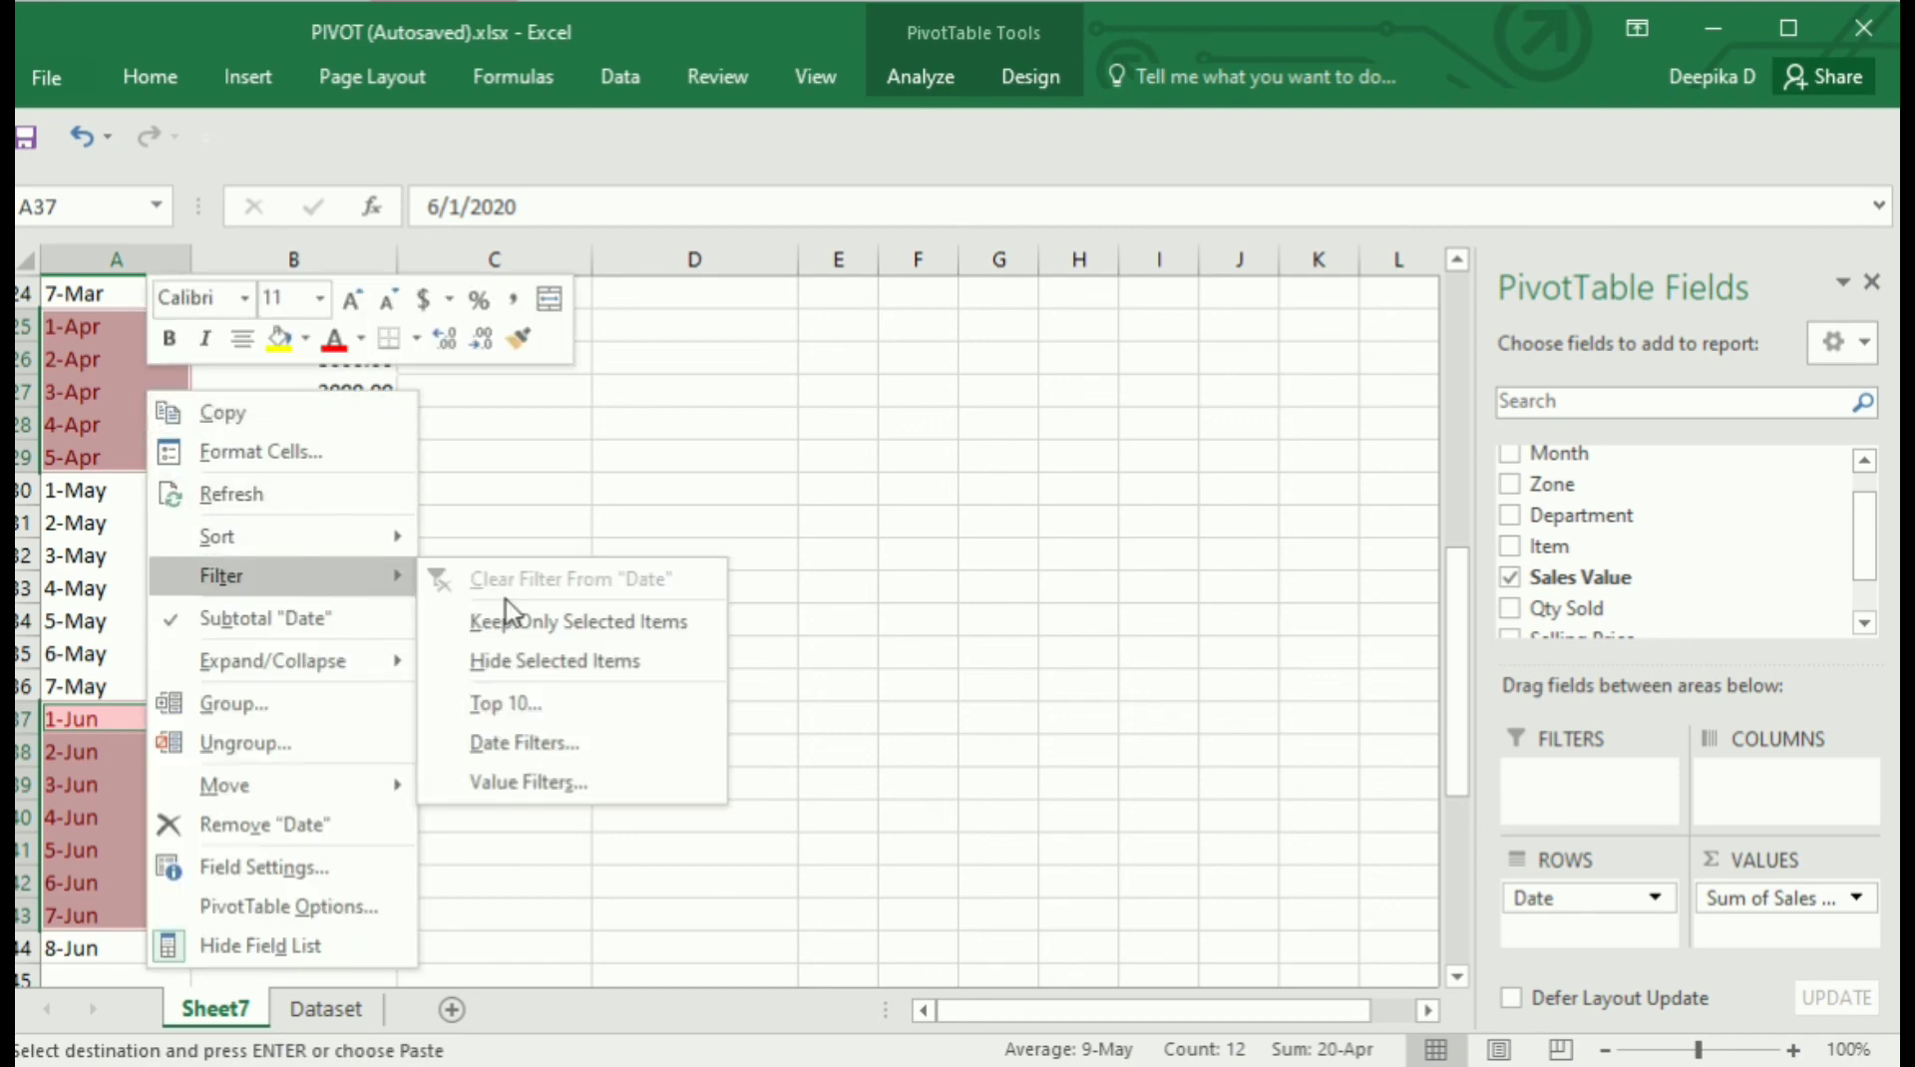
click(553, 623)
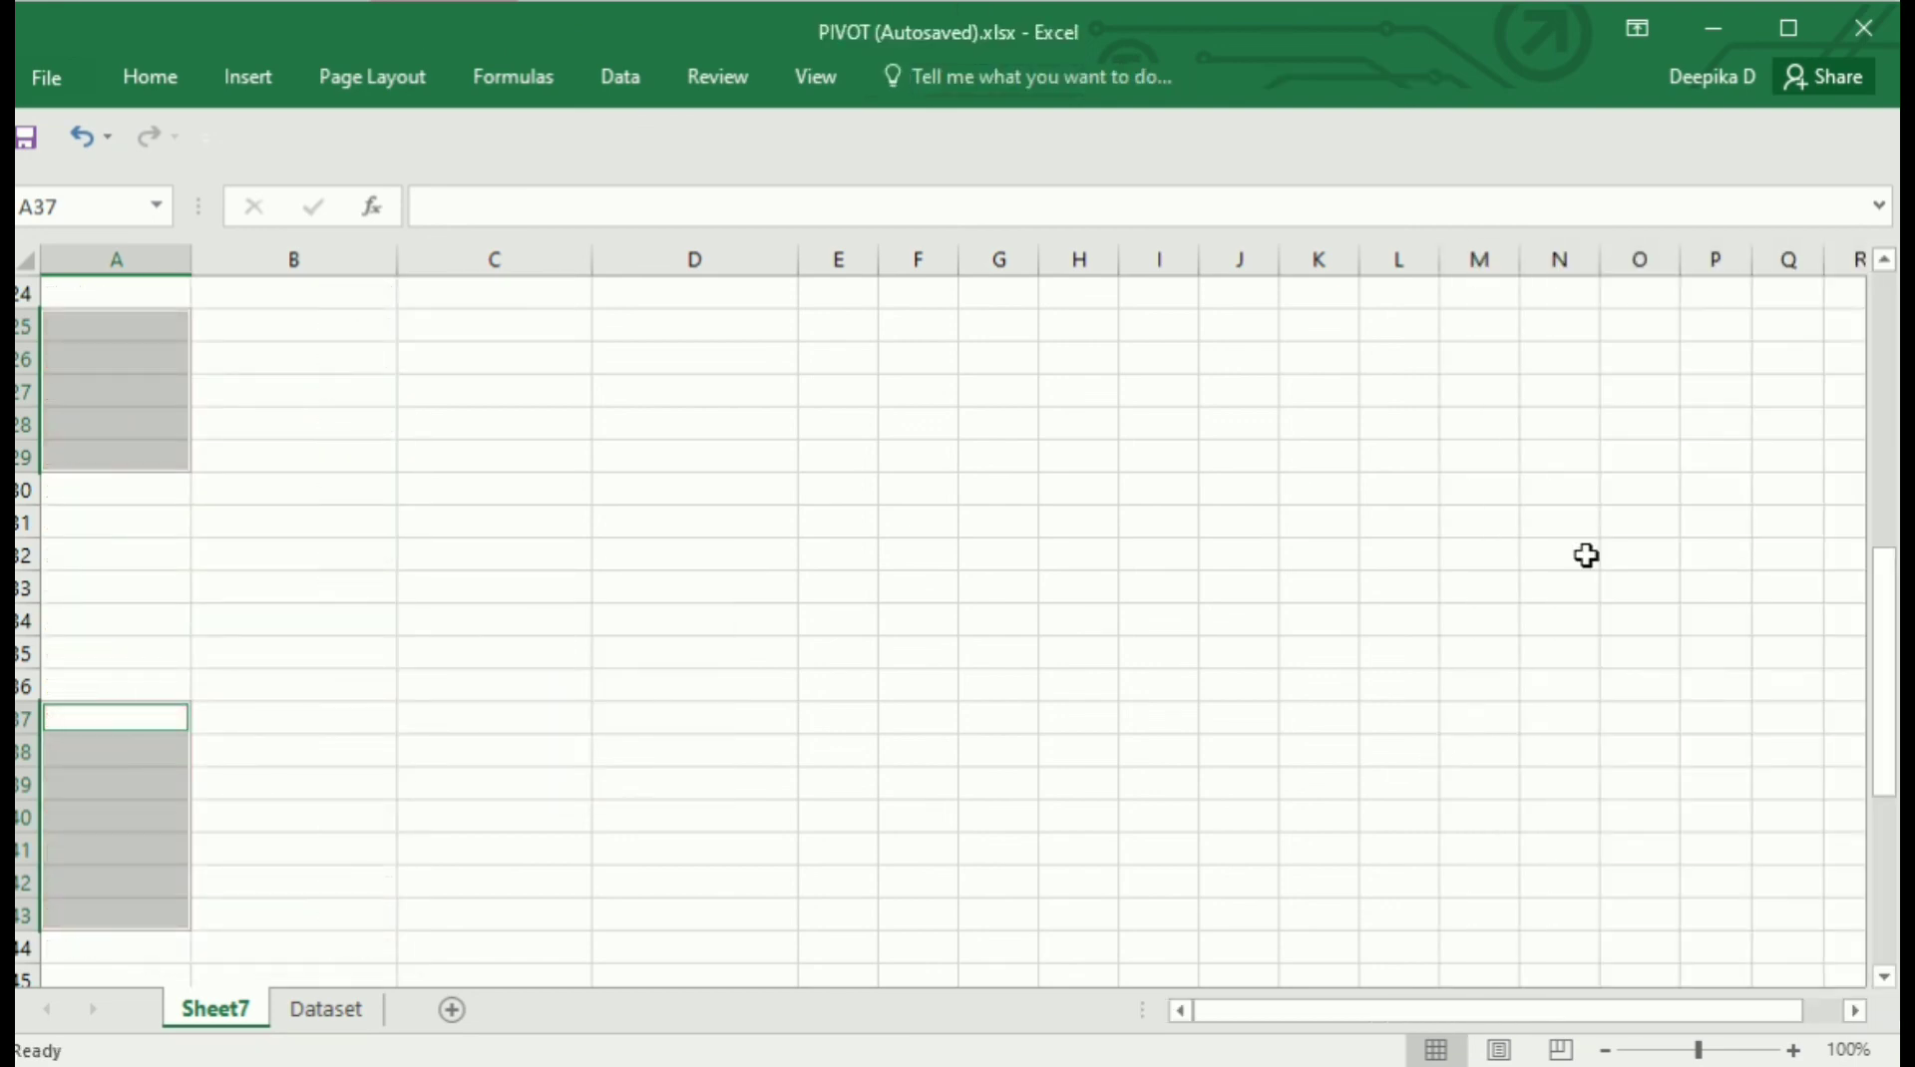
drag(1871, 686, 1882, 317)
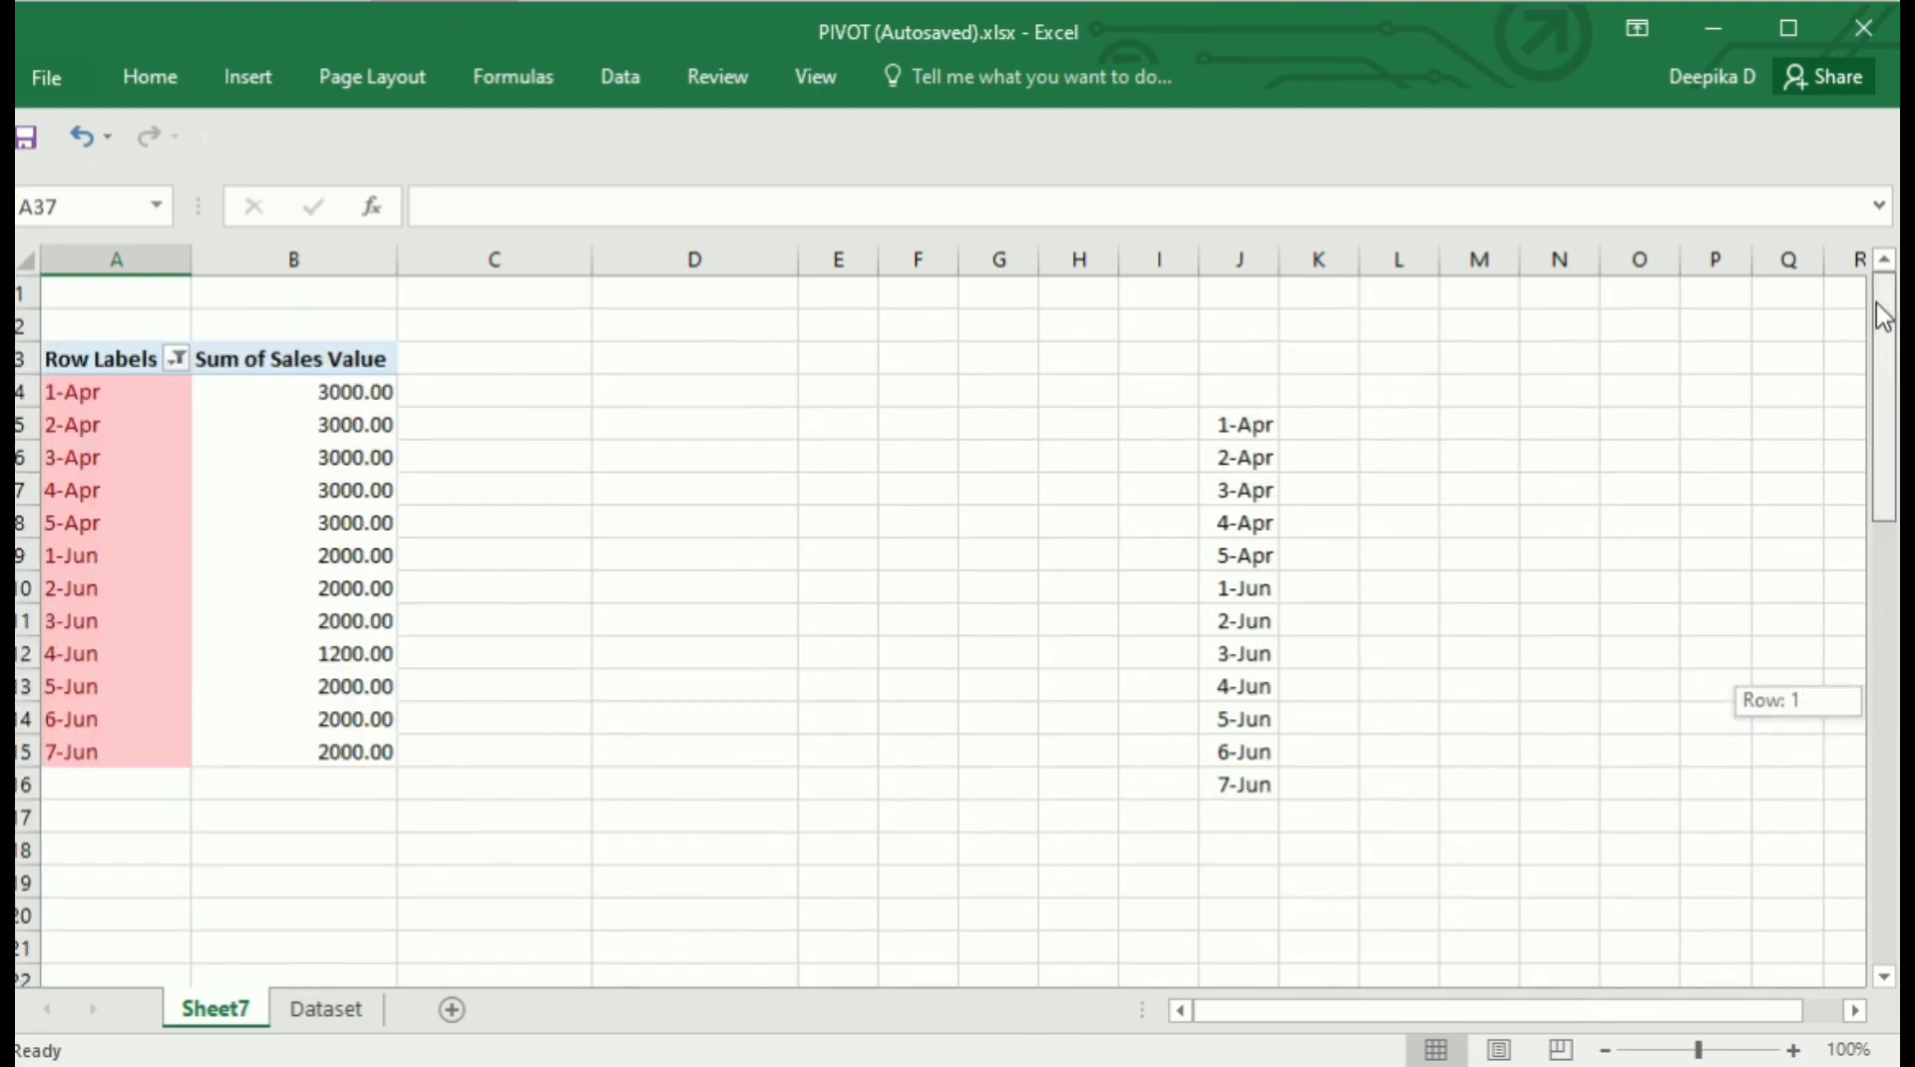
click(697, 451)
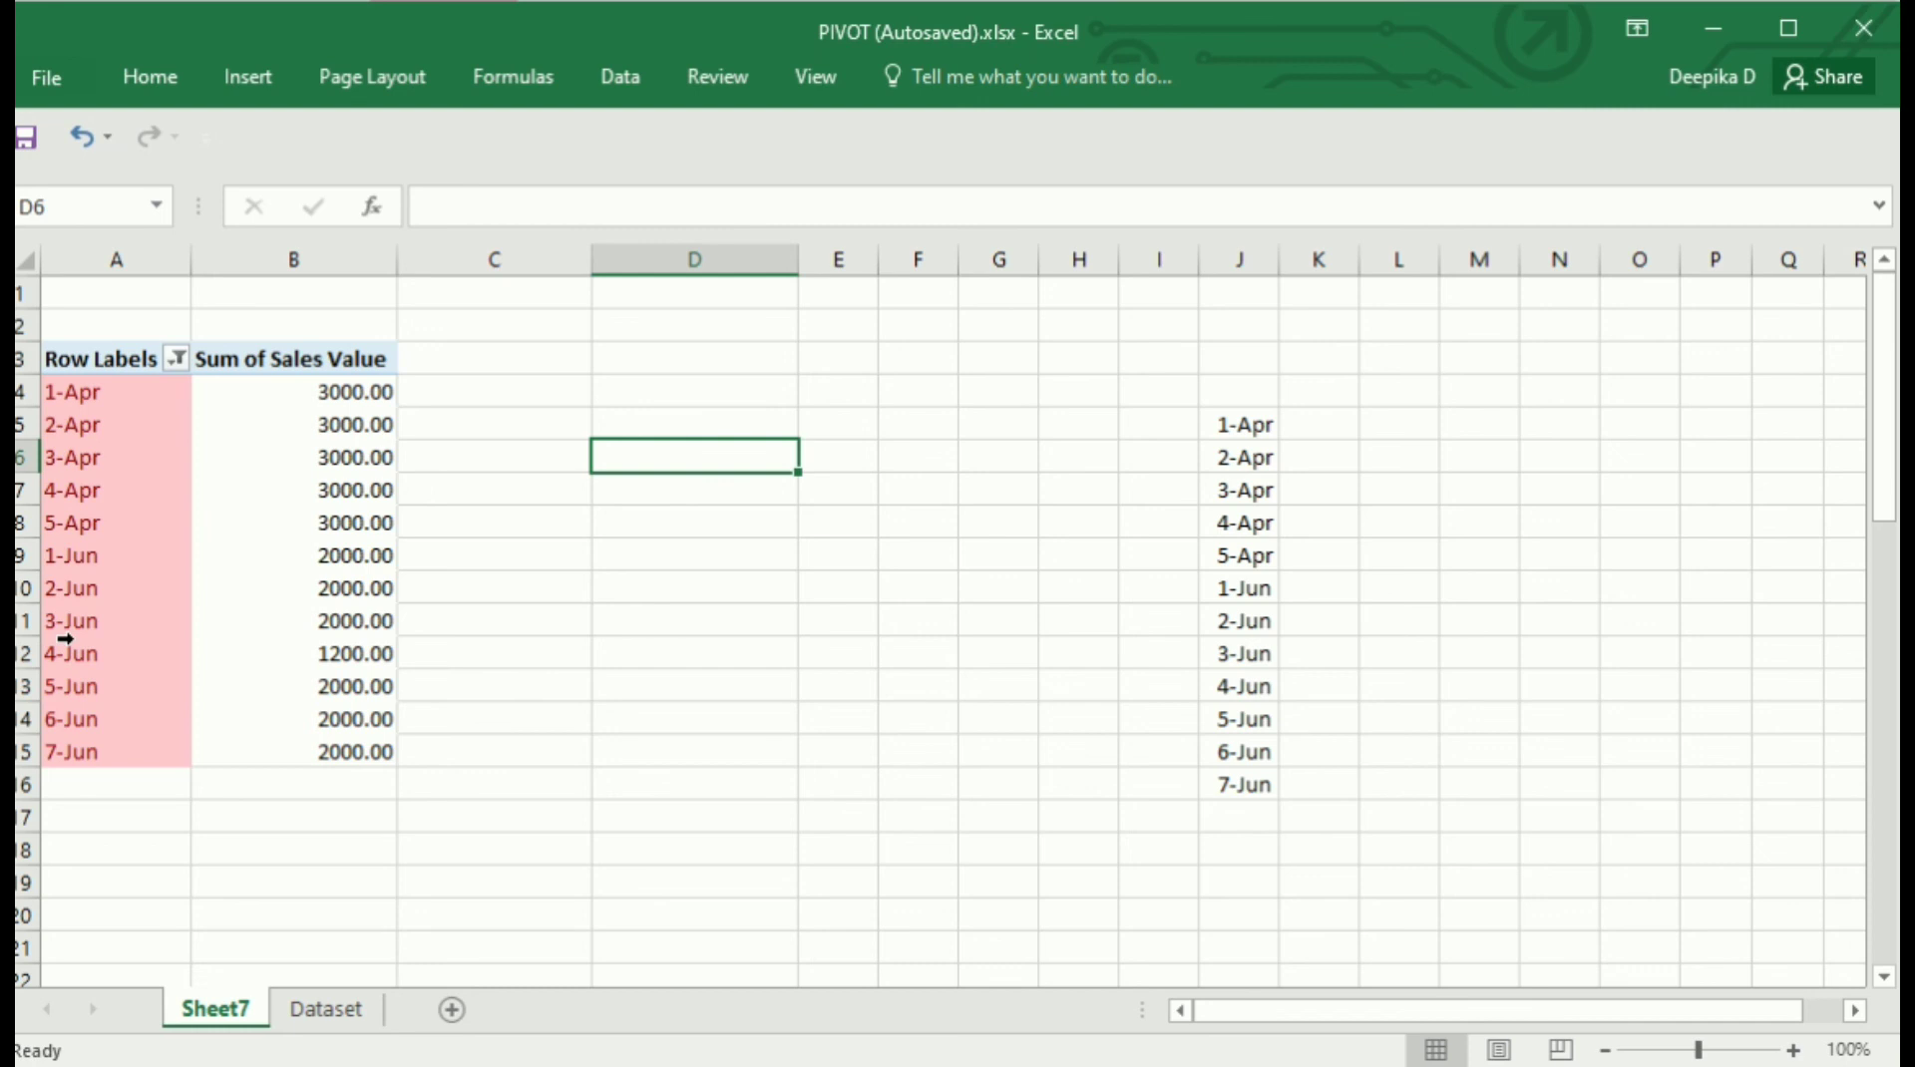
Set the selling price of the first Soap row in the Dataset sheet to 120
click(330, 1009)
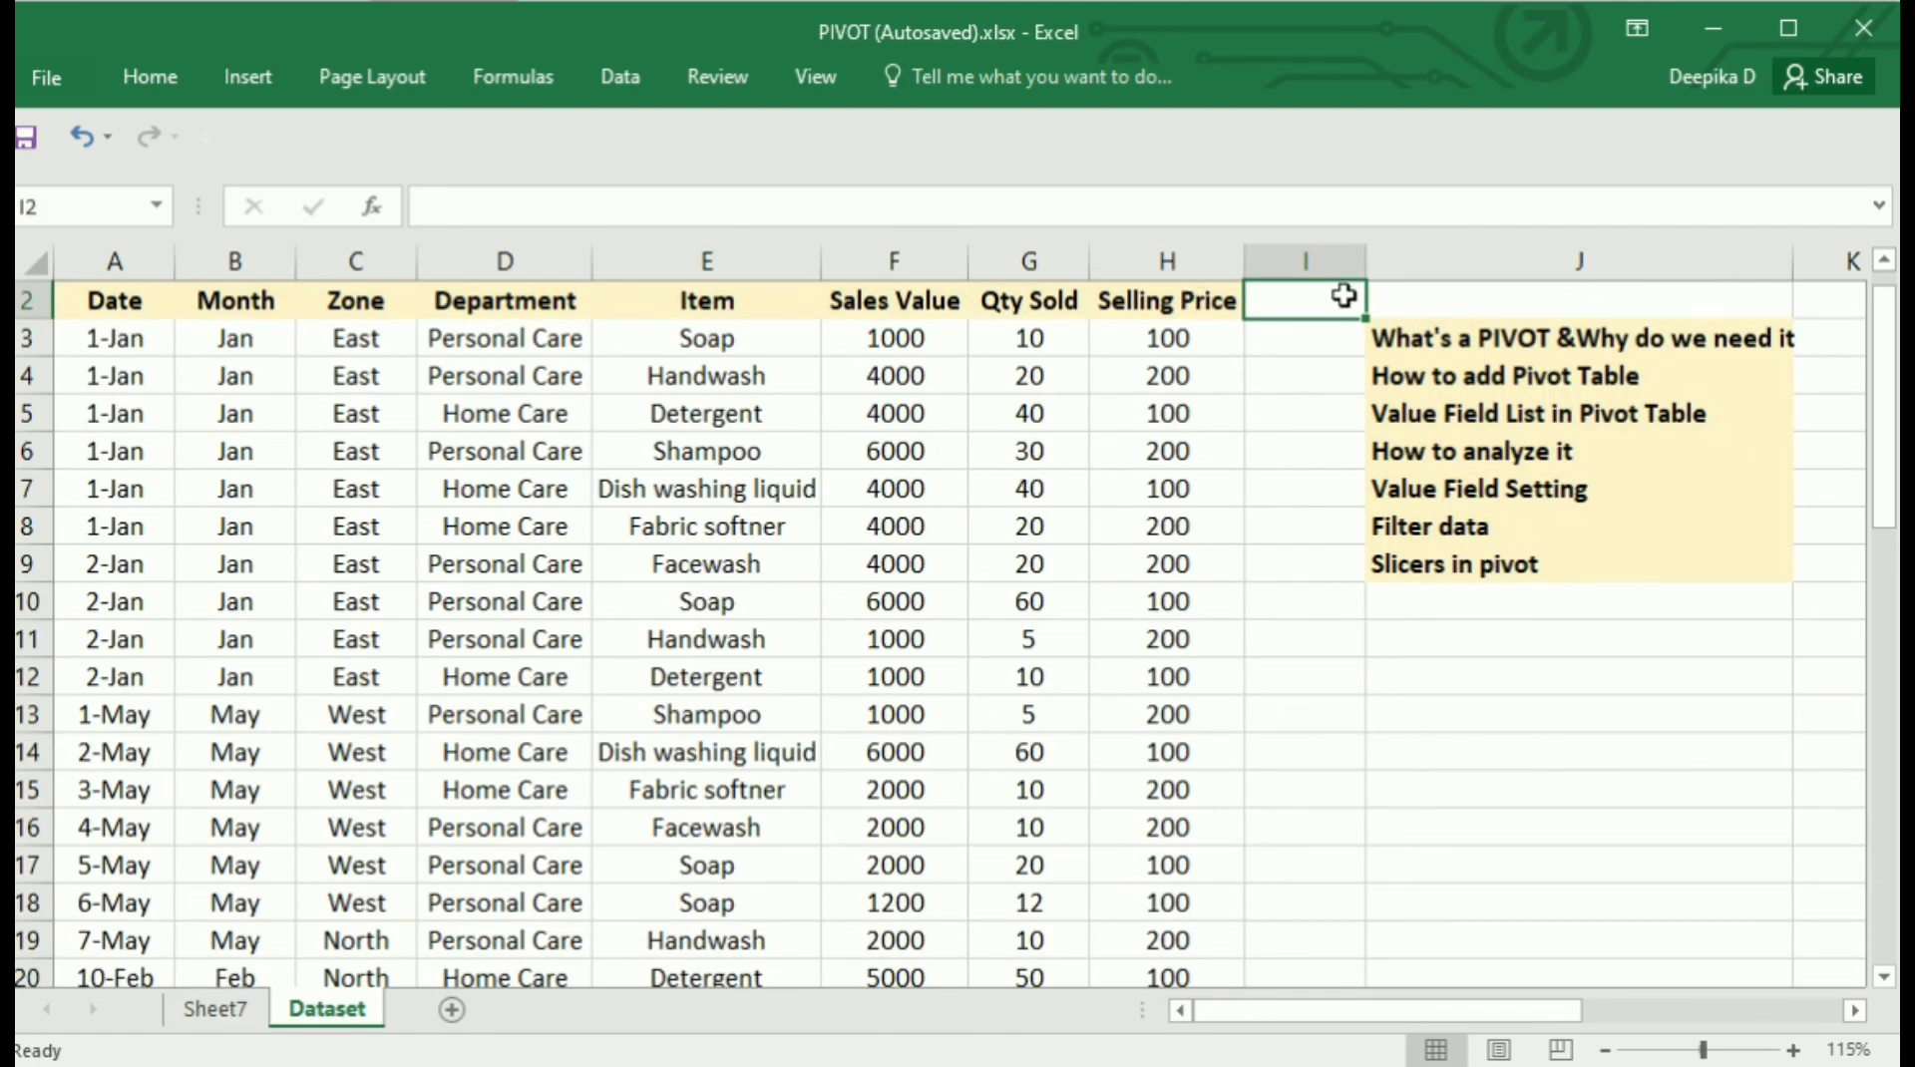
key(Left)
key(Down)
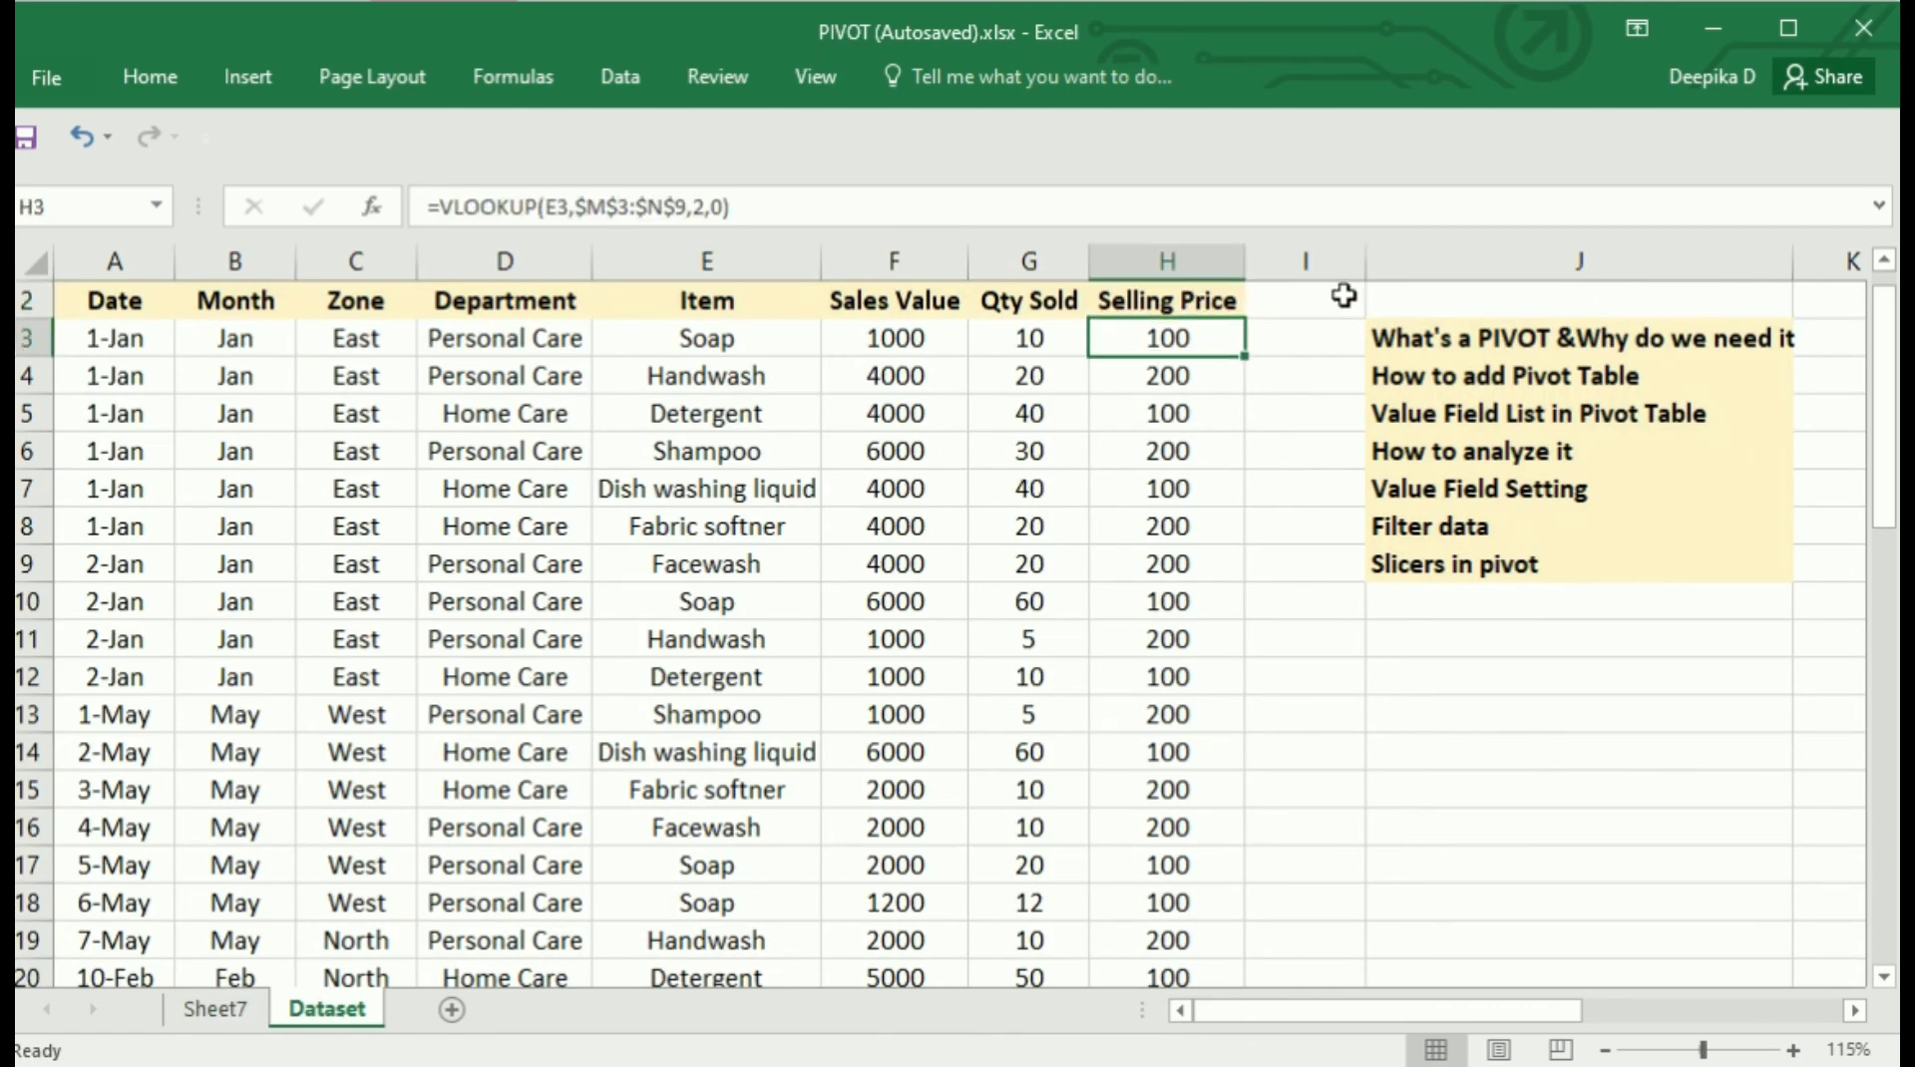
text(120)
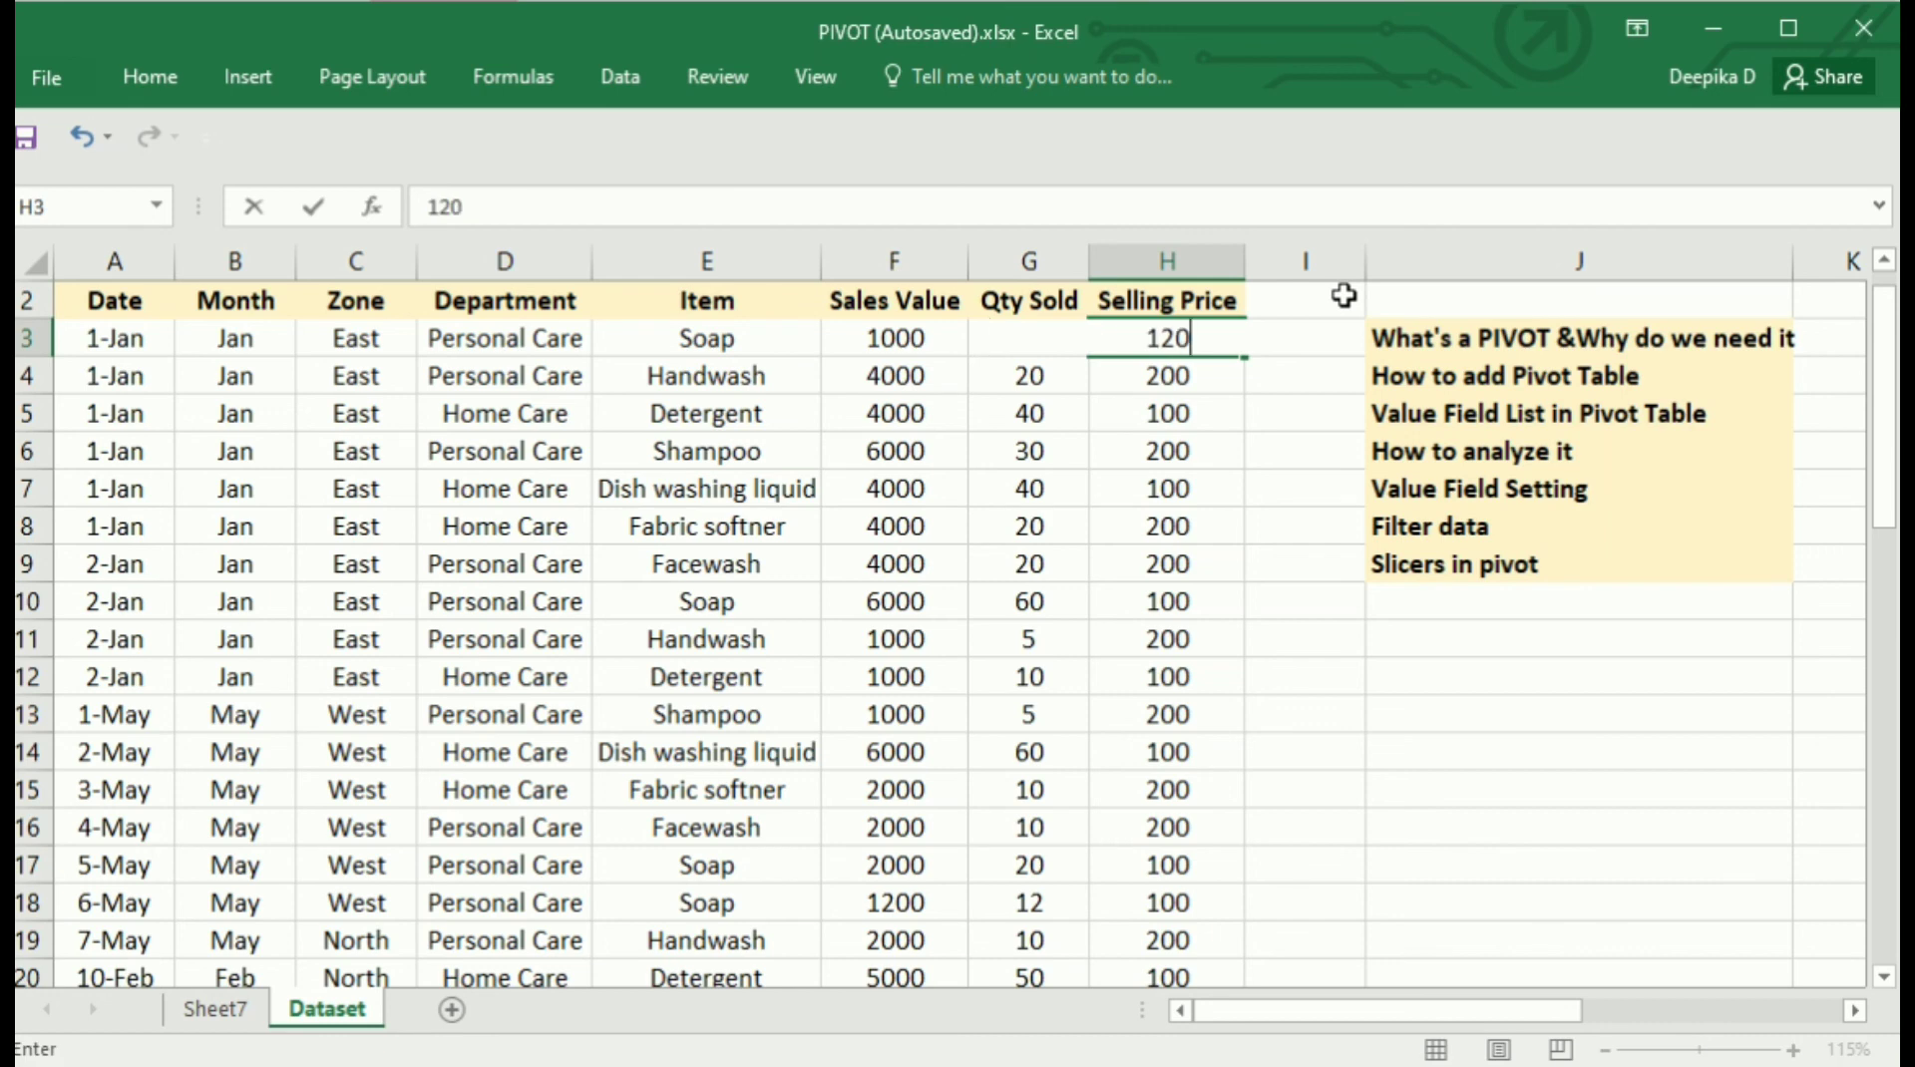
key(Return)
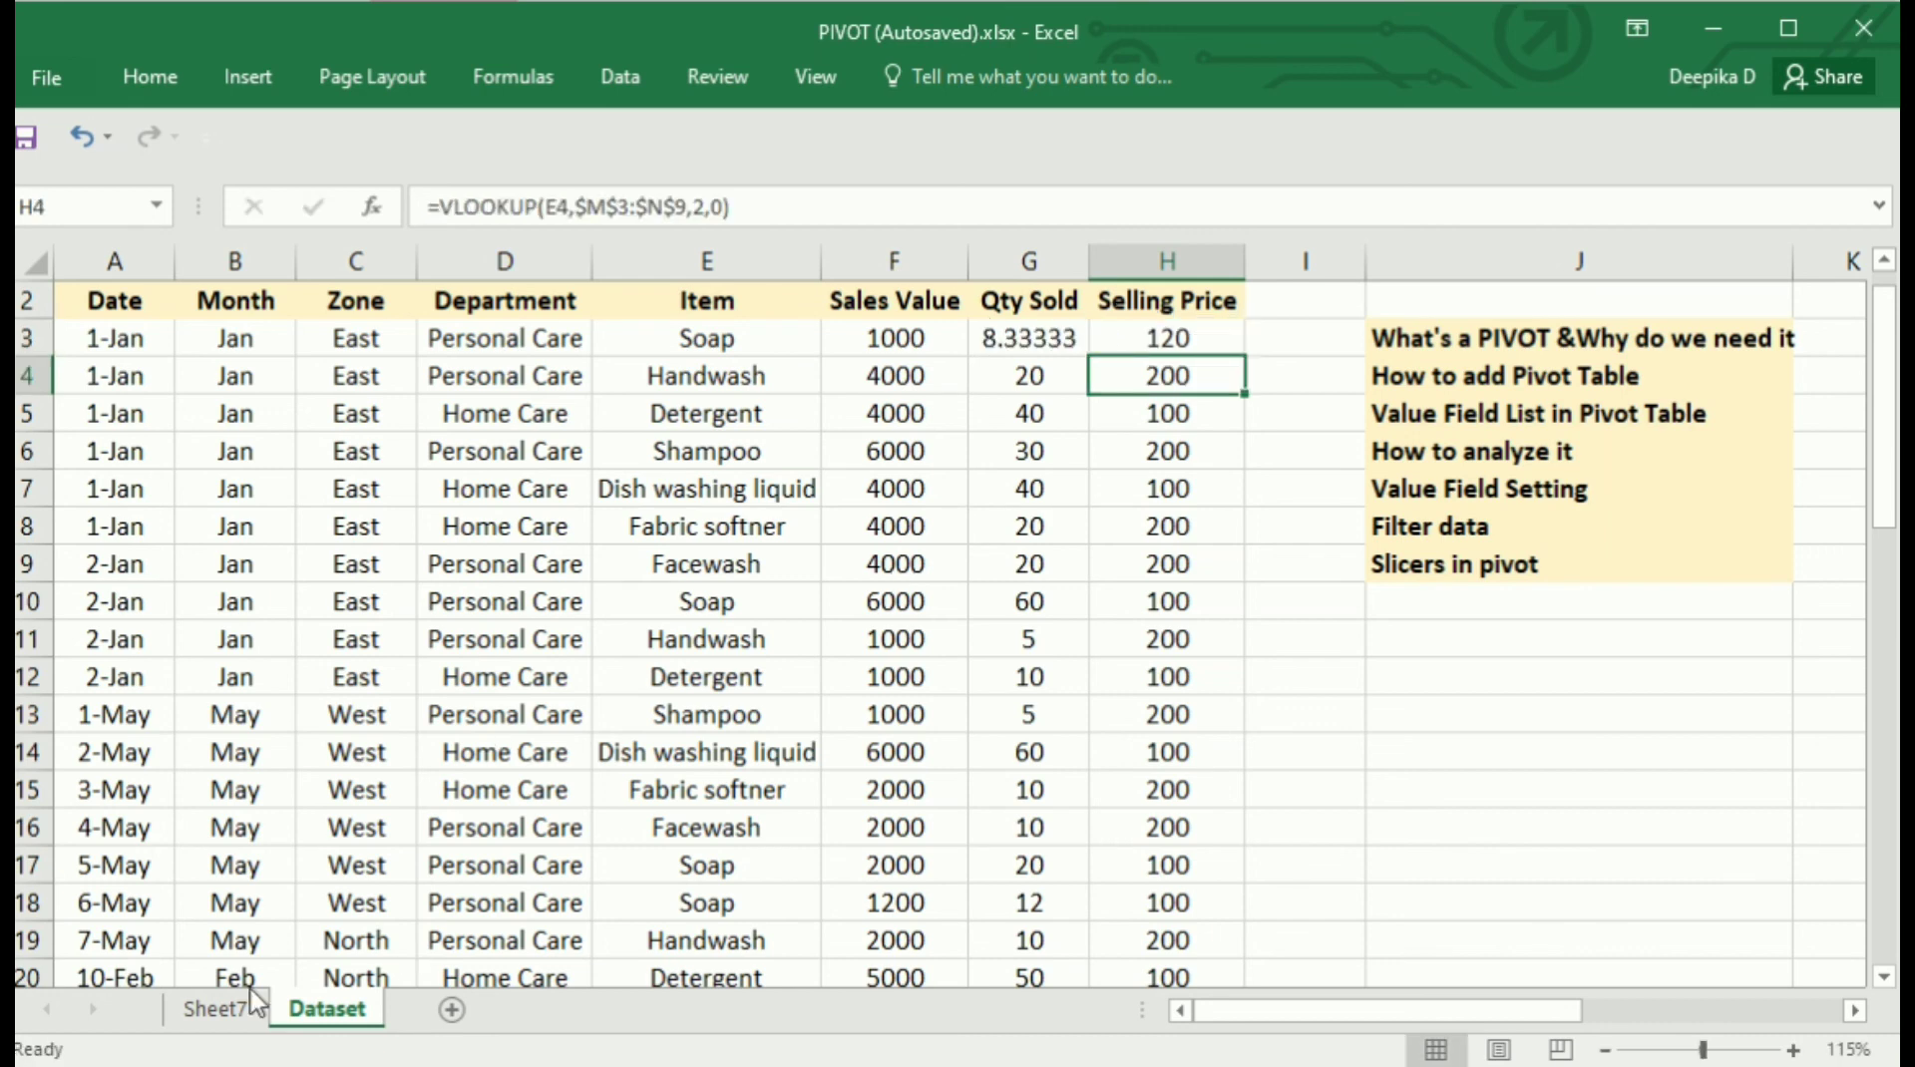
Refresh the Sheet7 pivot on its own and with Refresh All, and return to the Dataset sheet
click(214, 1010)
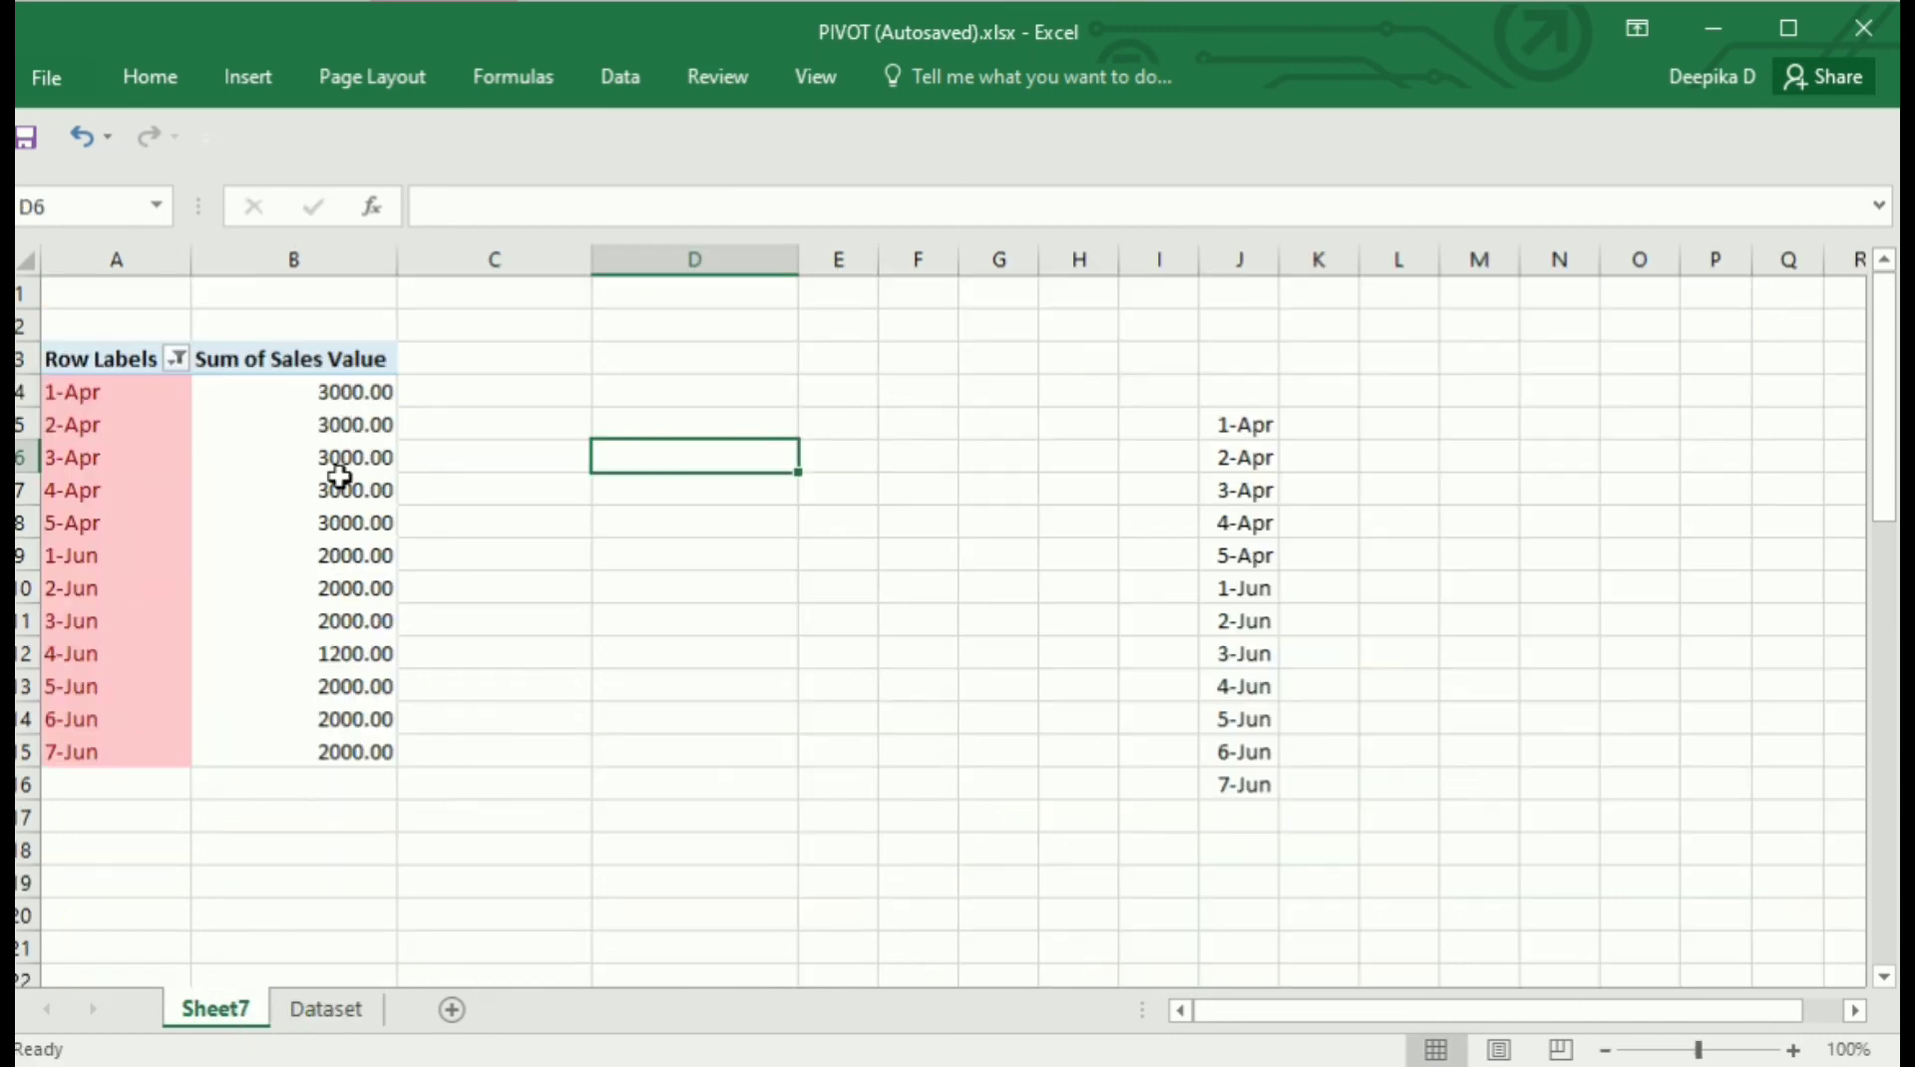
click(295, 481)
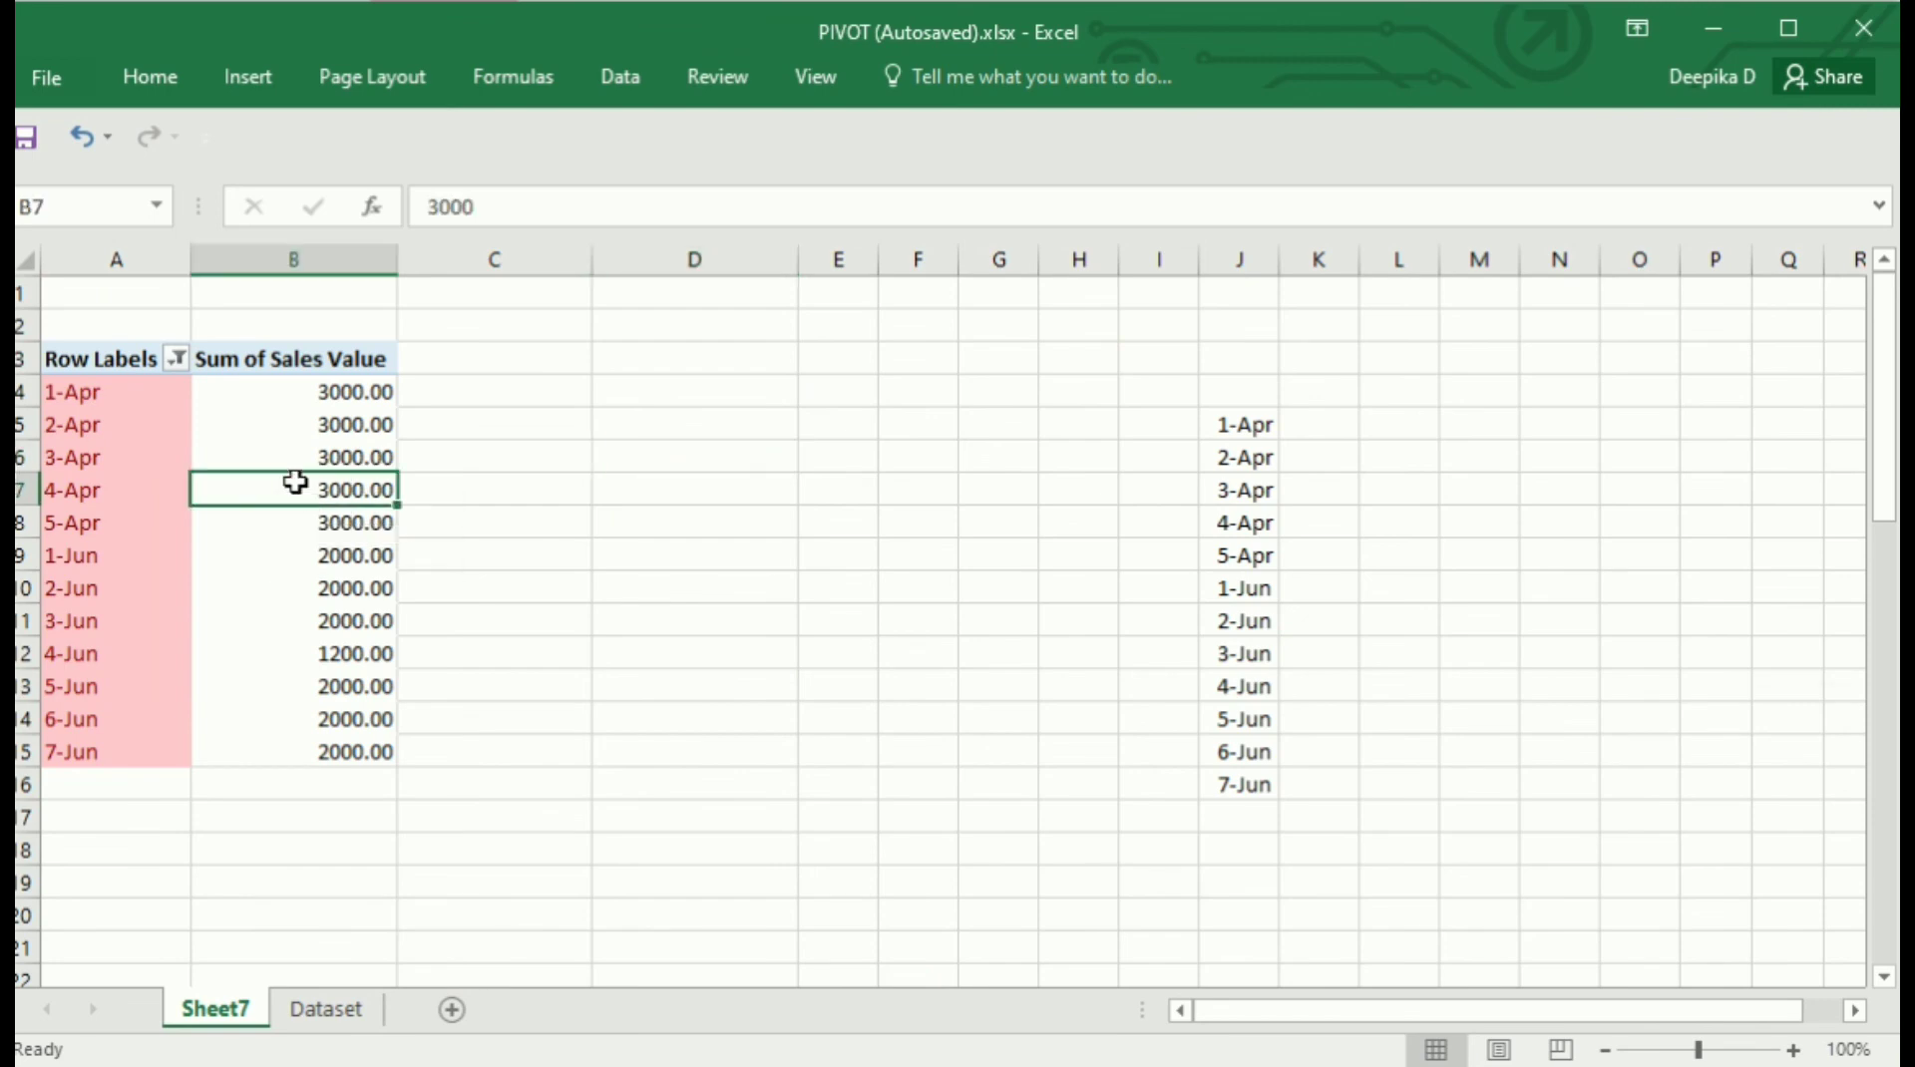
right_click(293, 483)
click(371, 629)
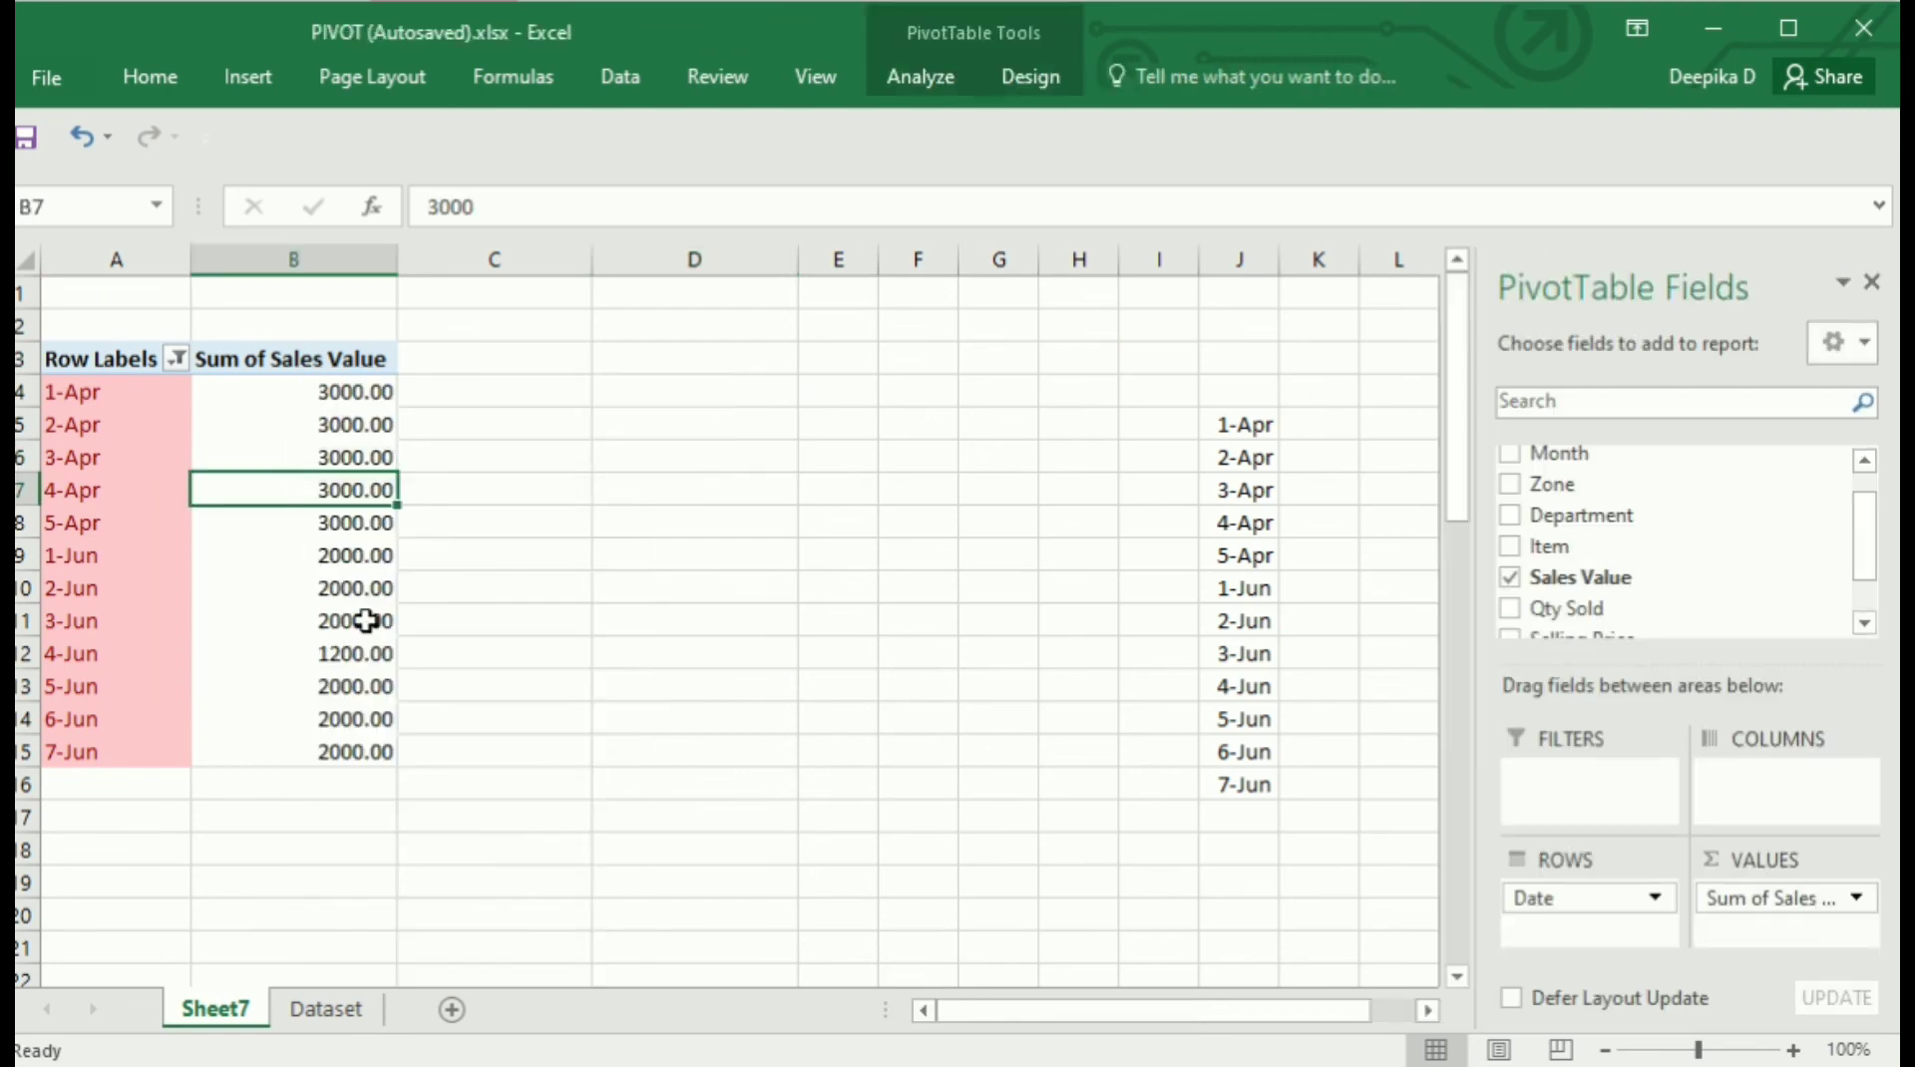
click(614, 75)
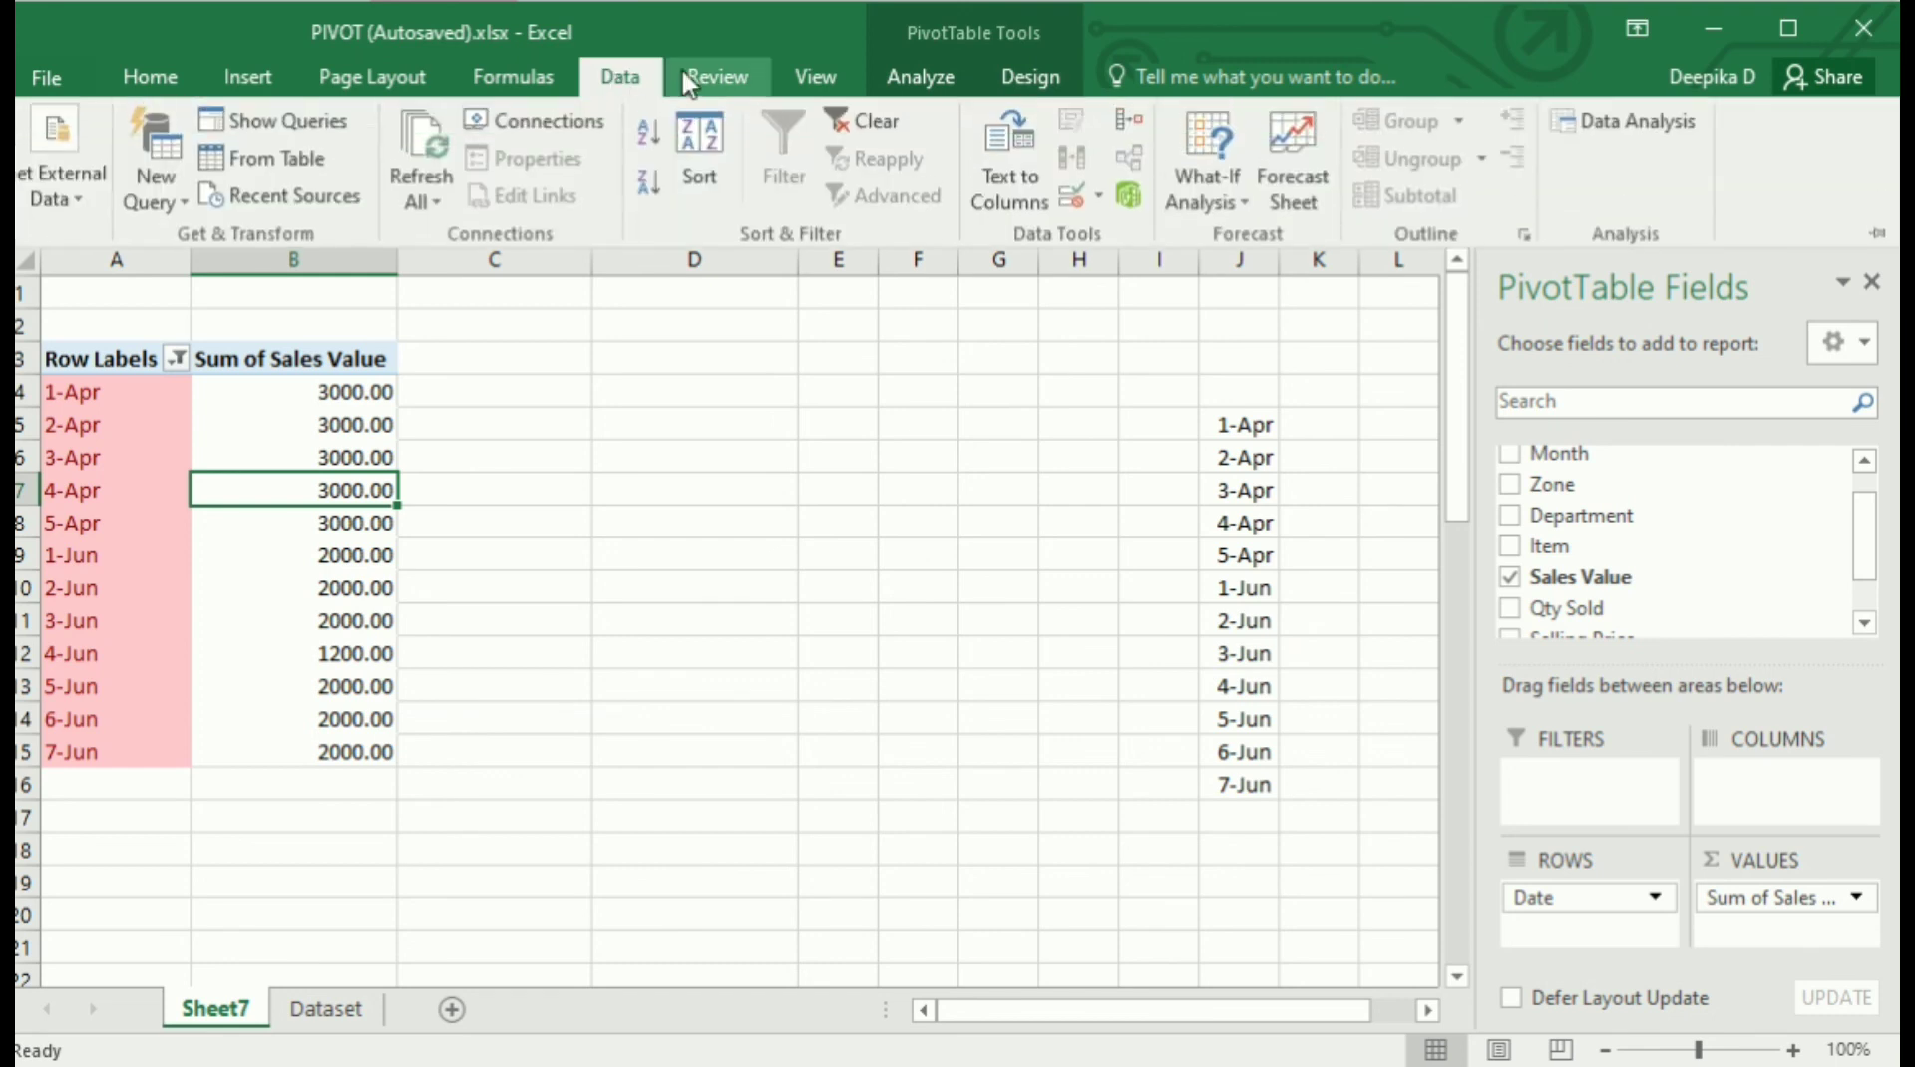
click(427, 202)
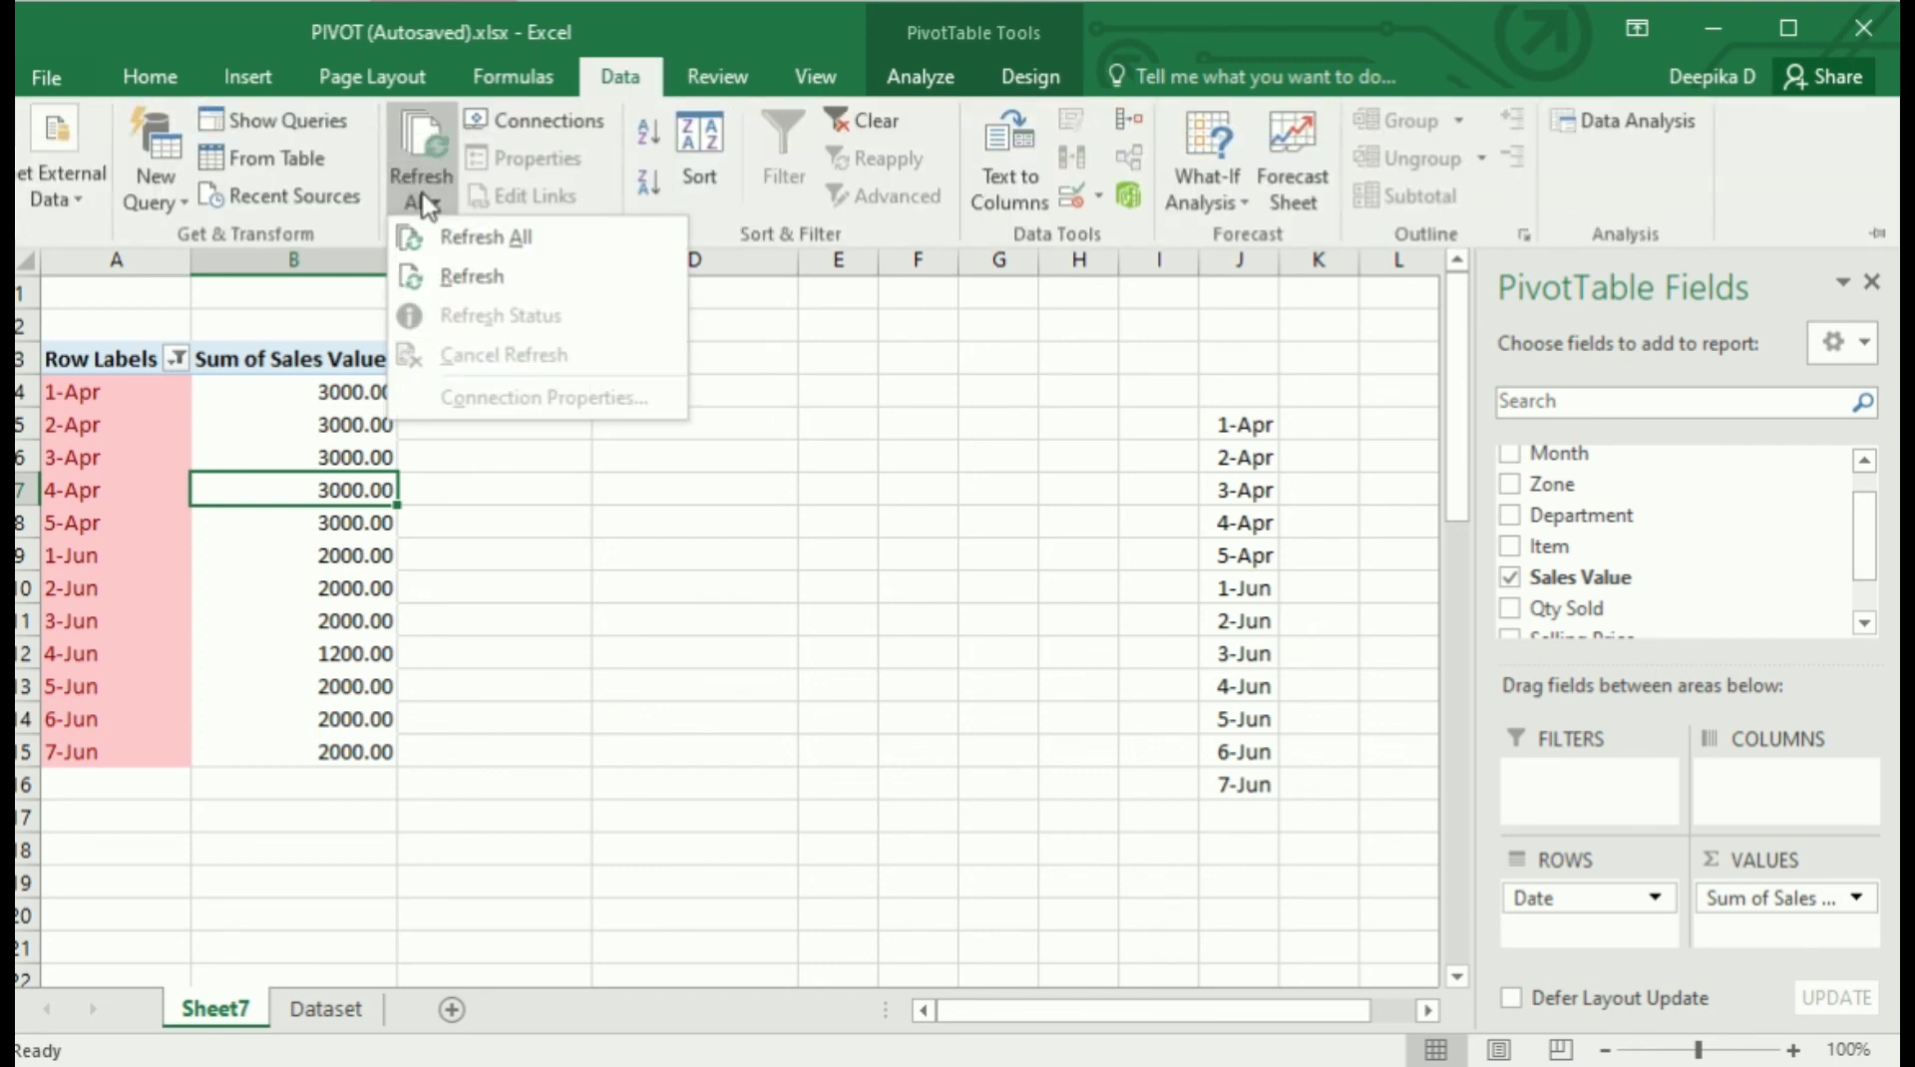
click(495, 230)
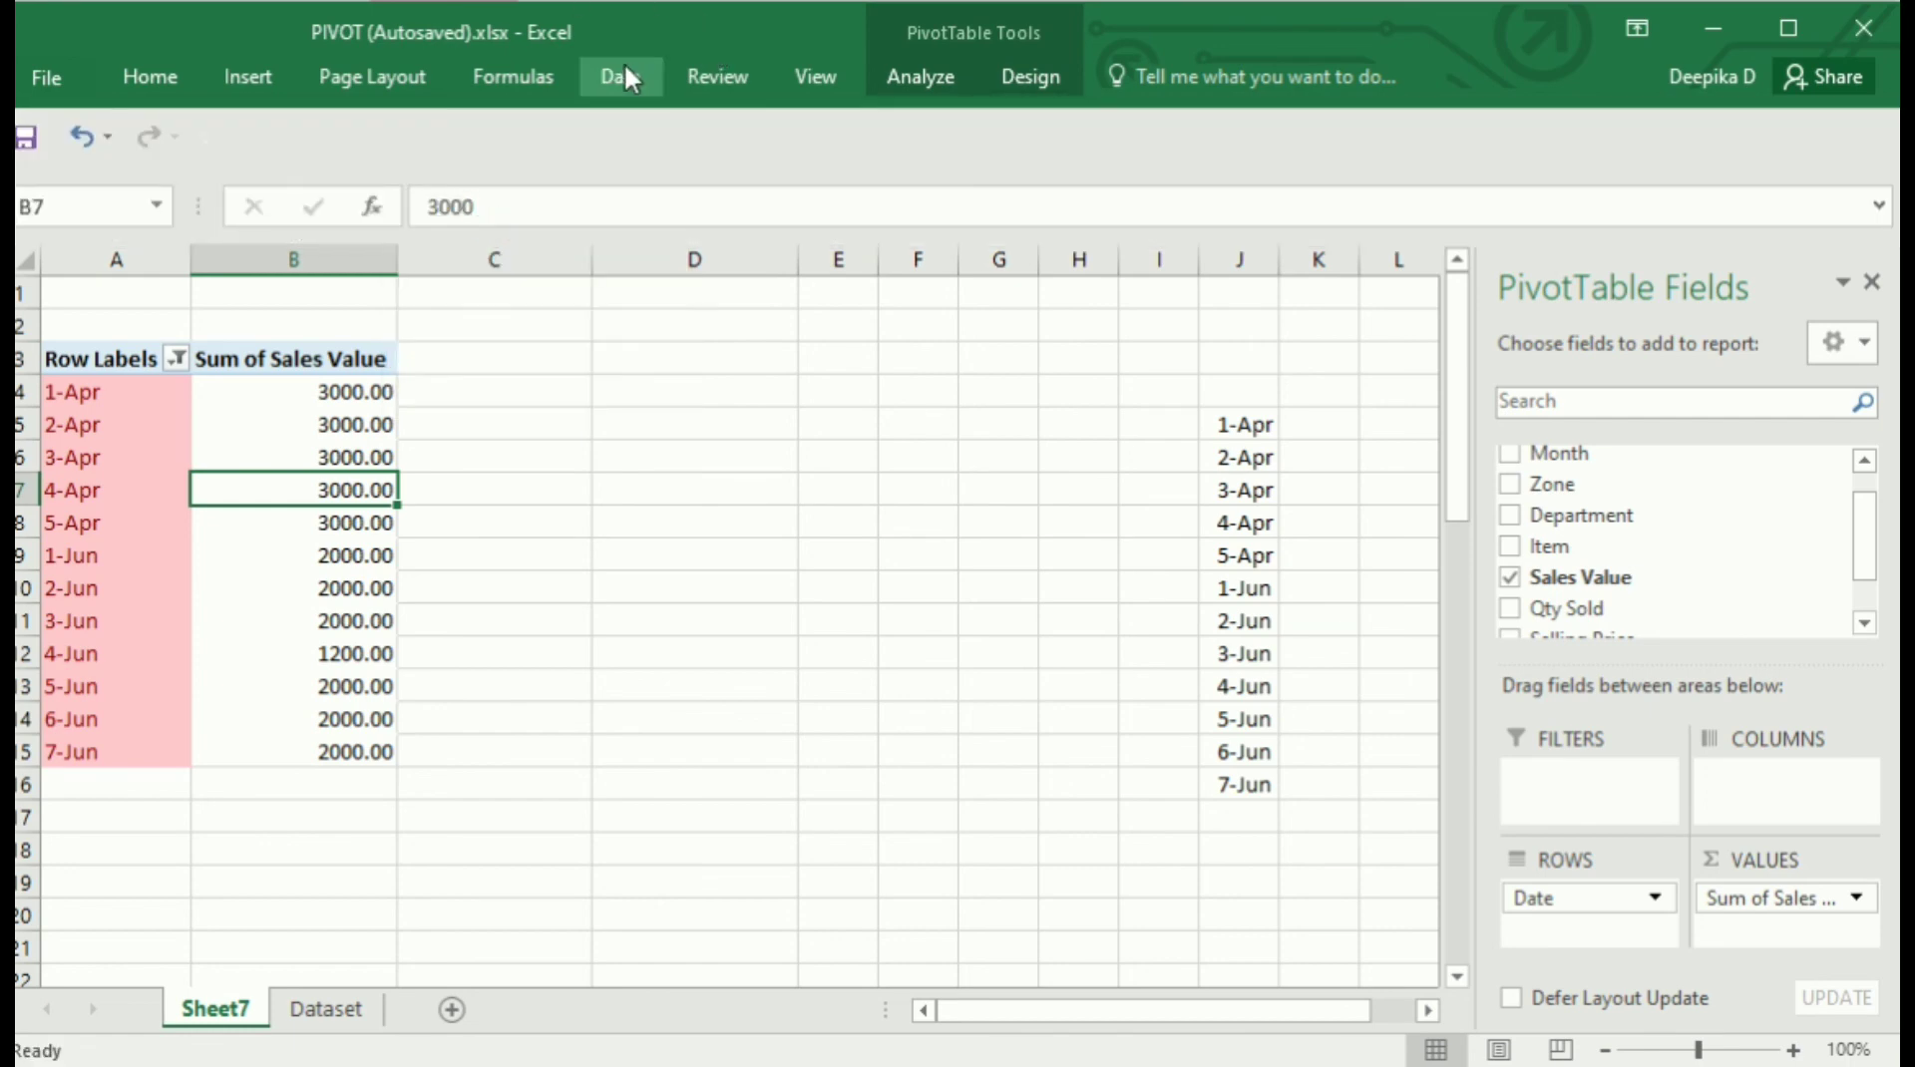
click(327, 1008)
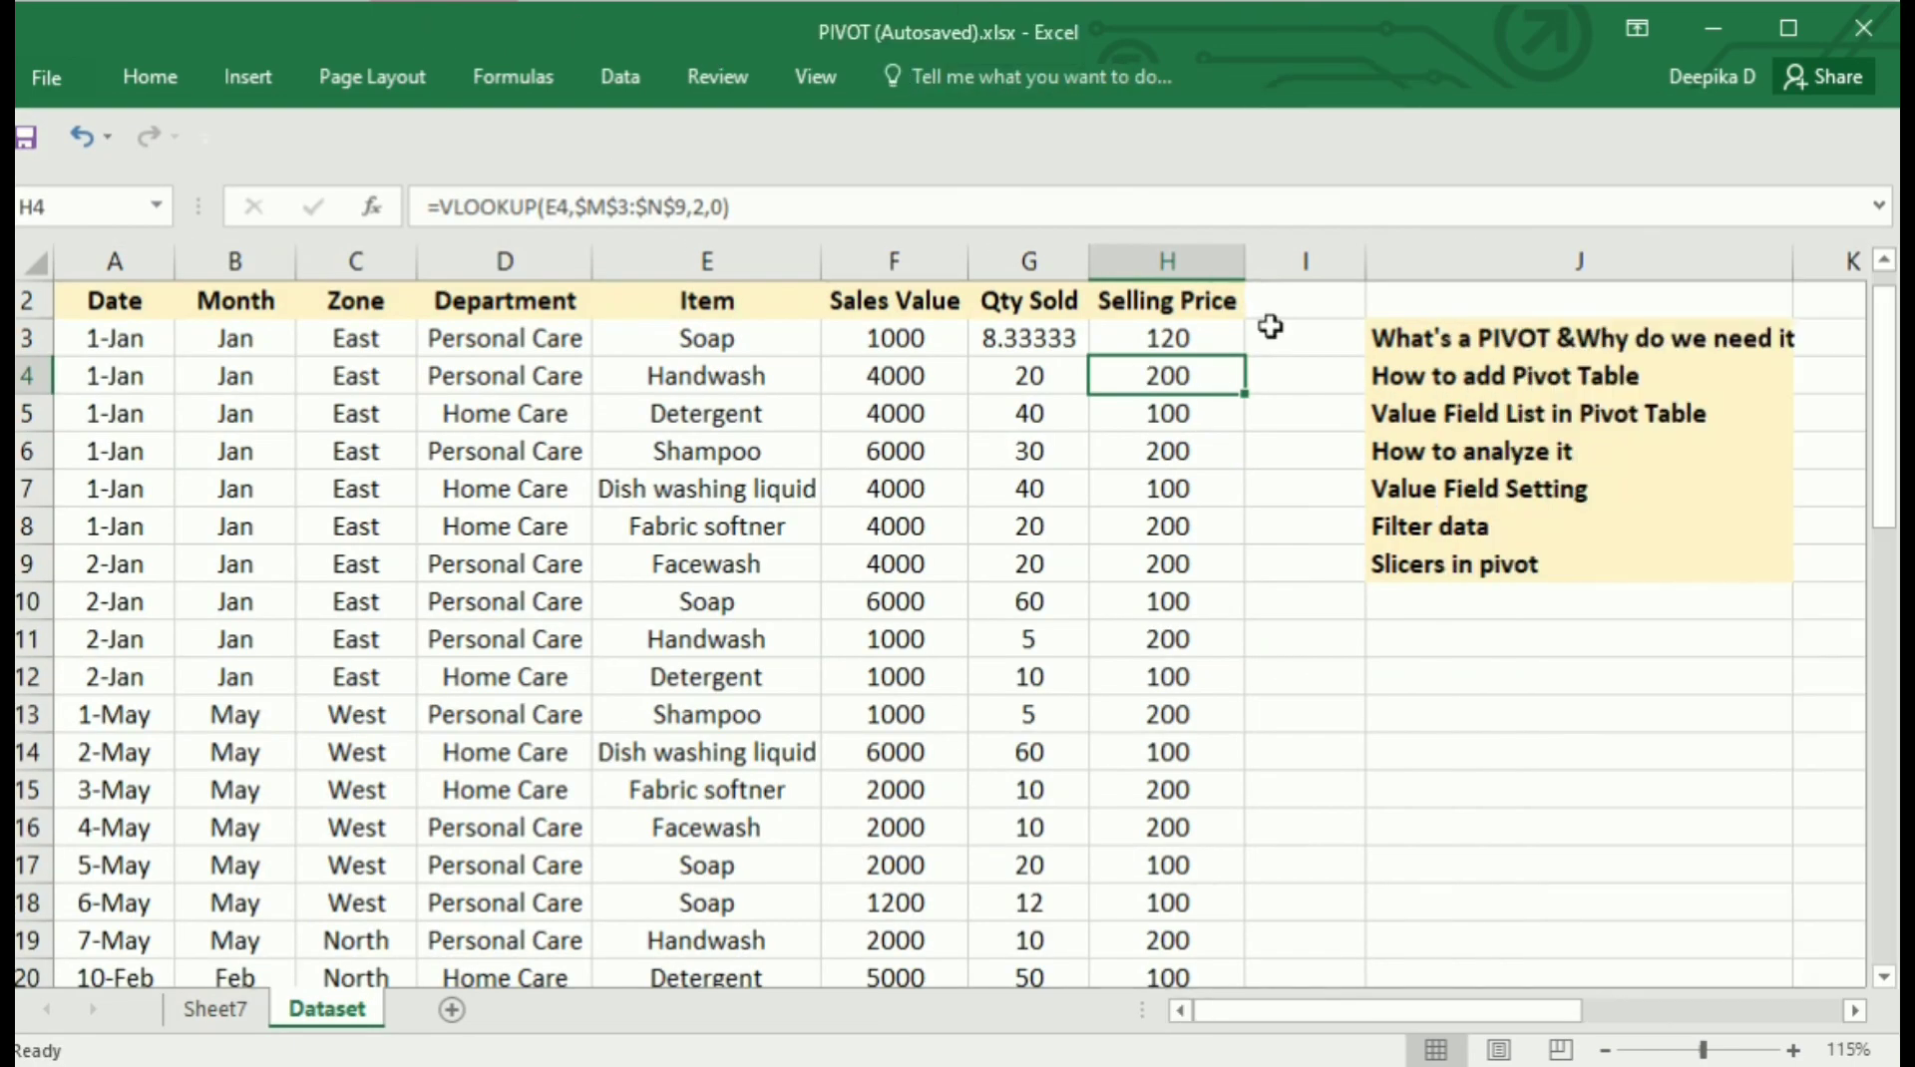
click(1288, 293)
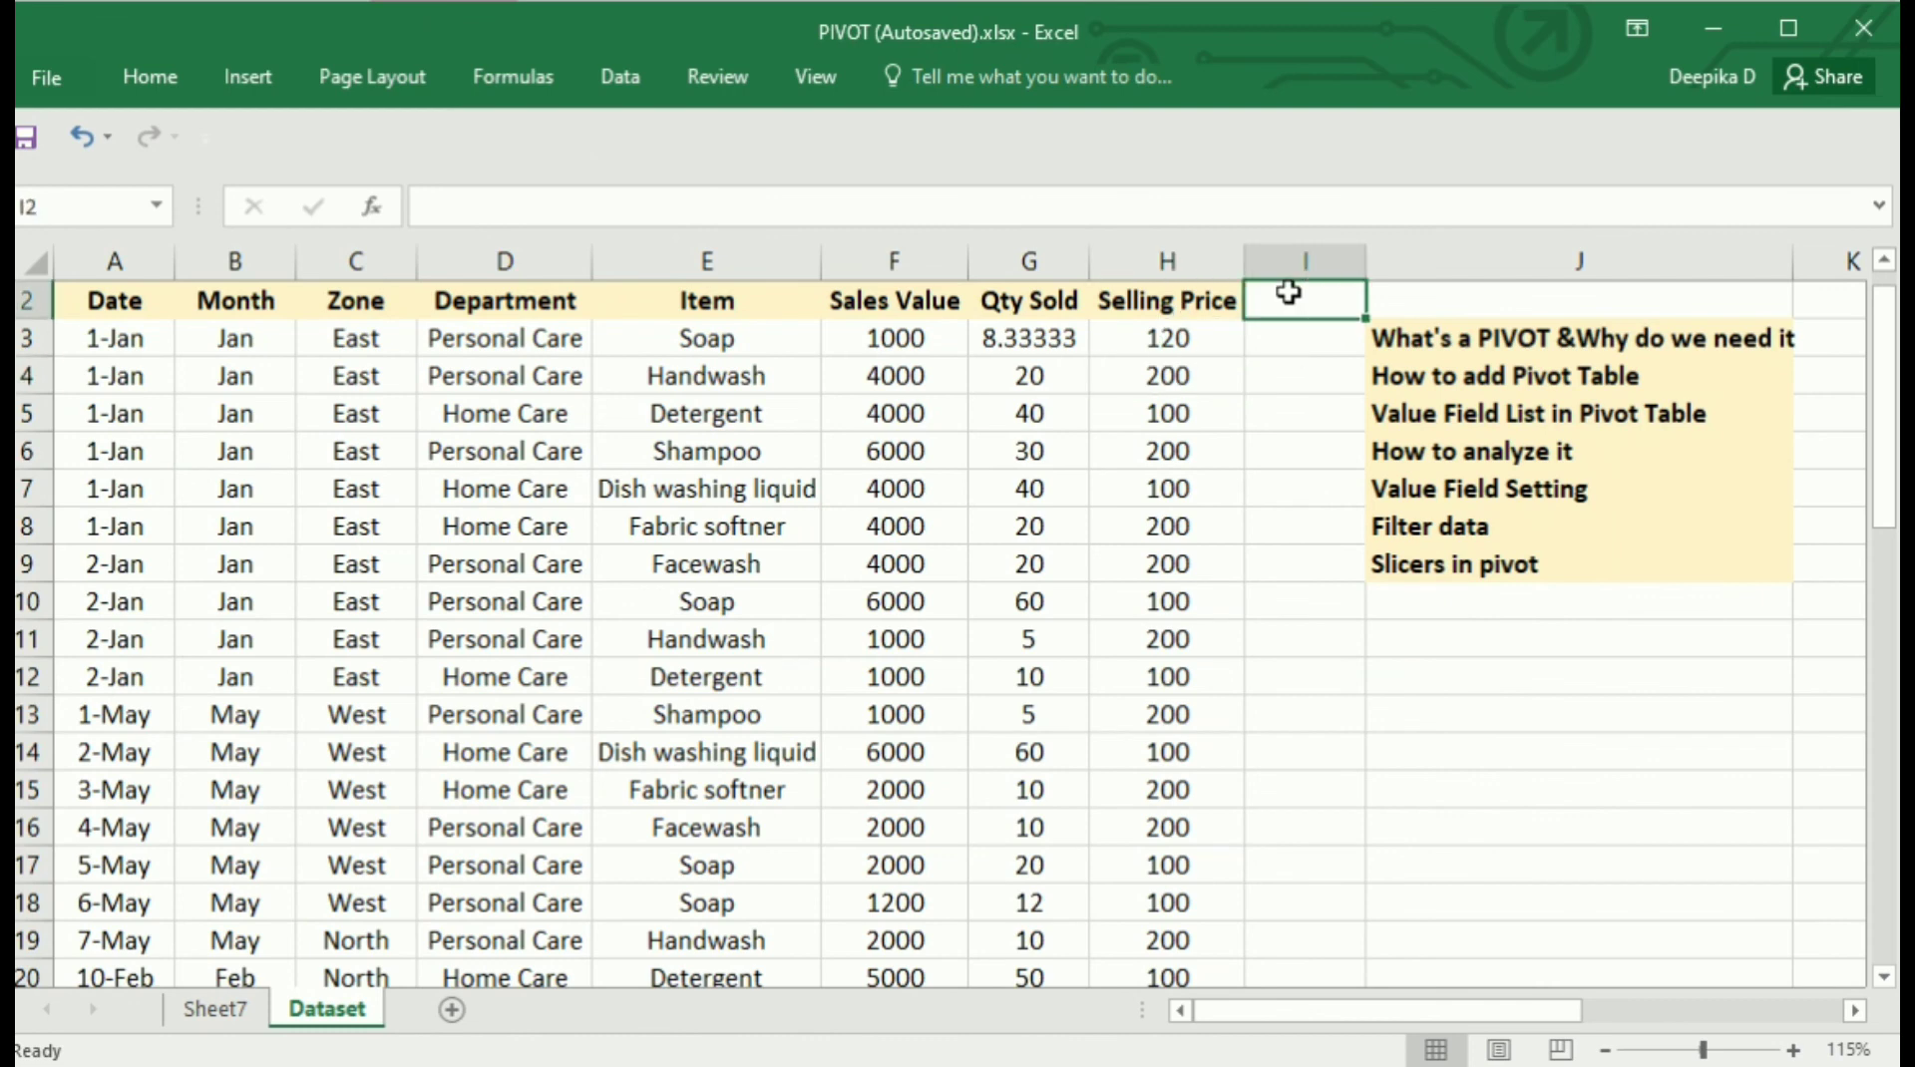
Add a Margin column in column I of the Dataset sheet, with =H3 in its first row filled down through the data rows
text(Margin)
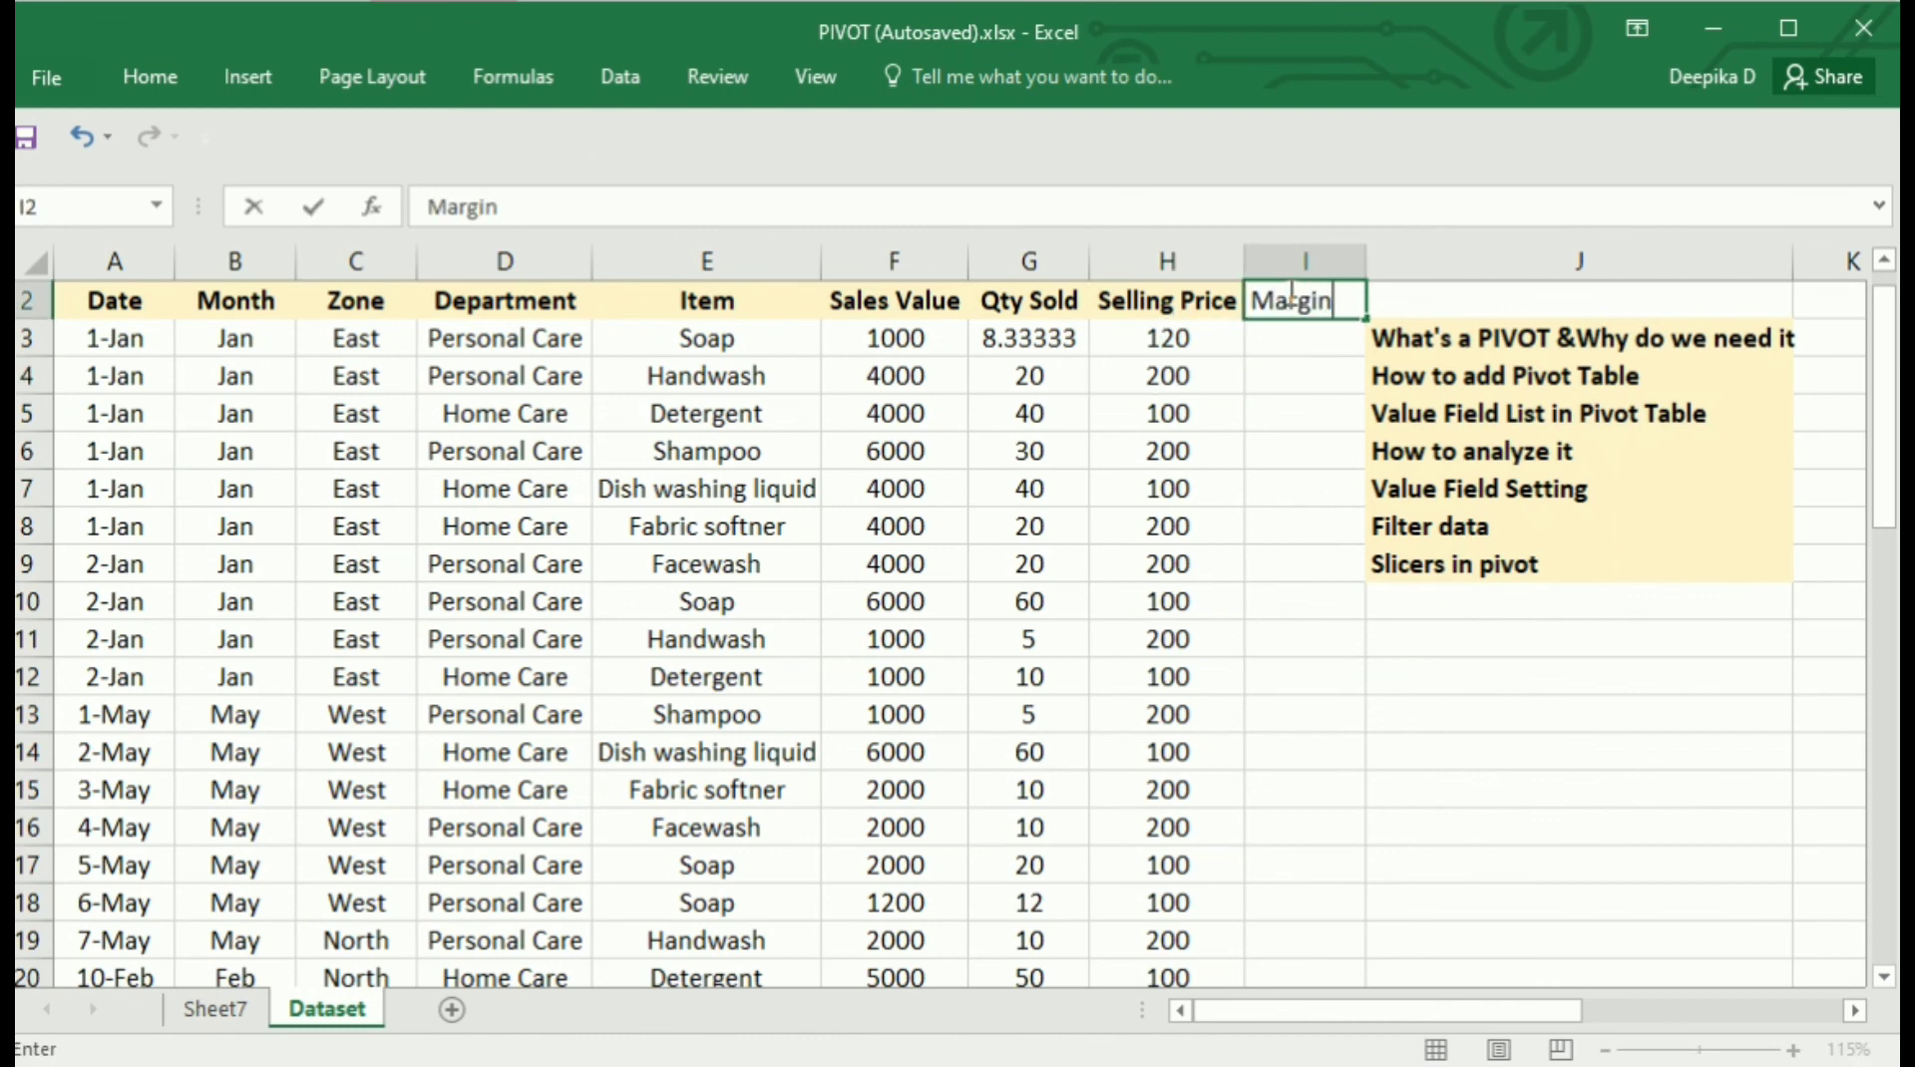
key(Return)
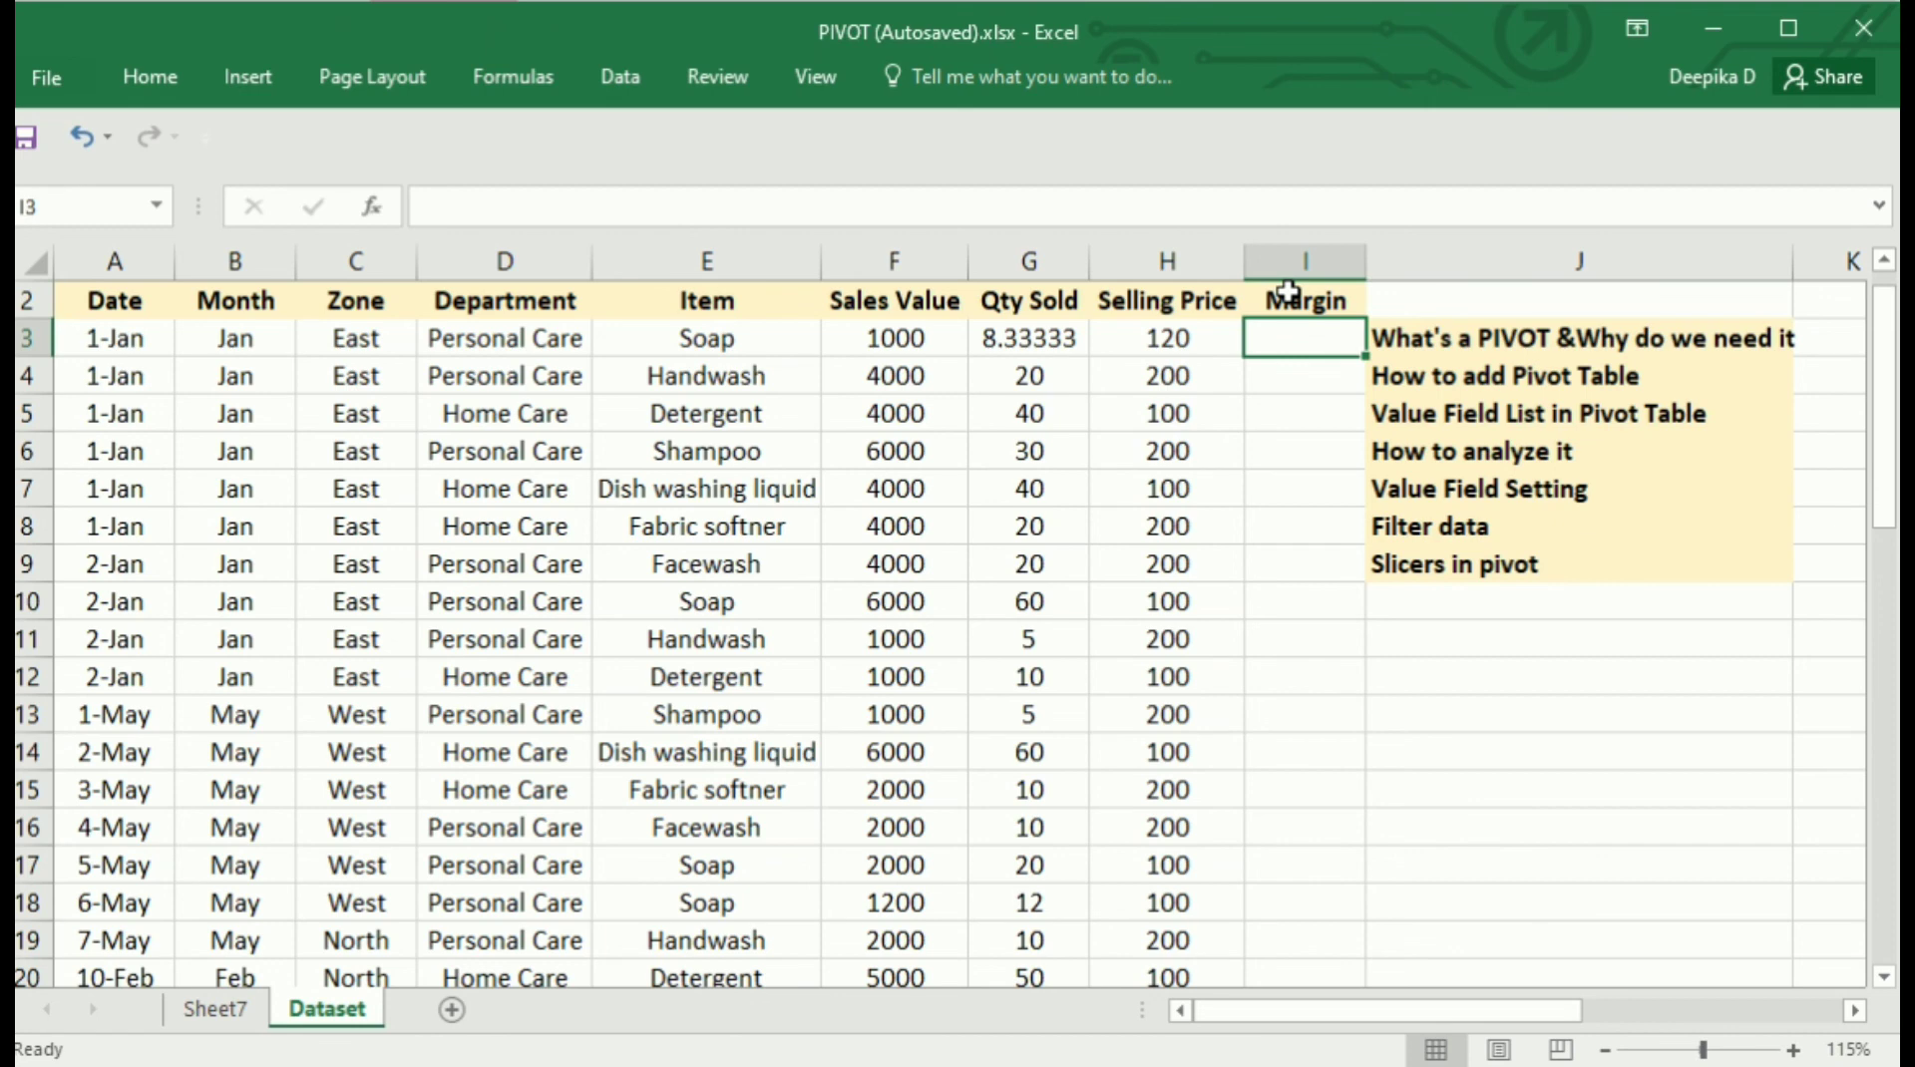
key(Up)
key(Down)
text(=)
key(Left)
key(Return)
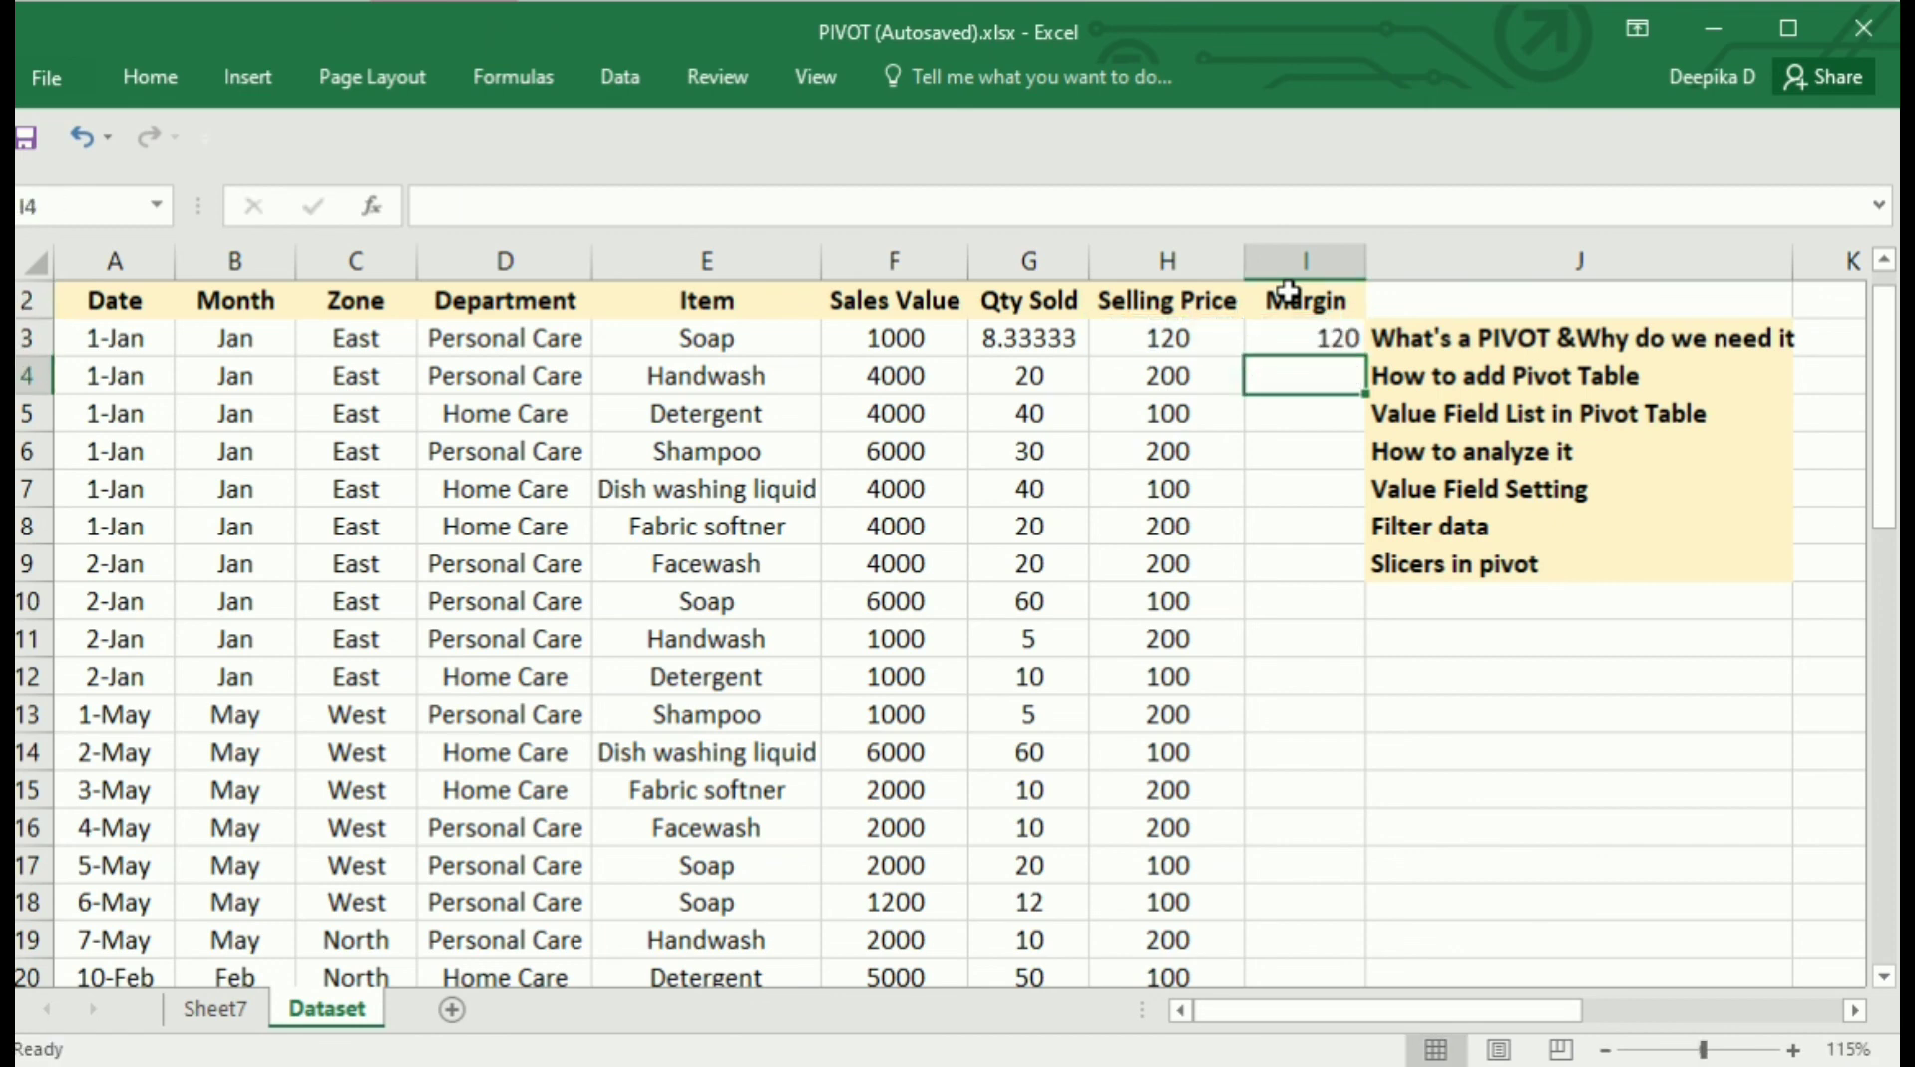
click(1334, 333)
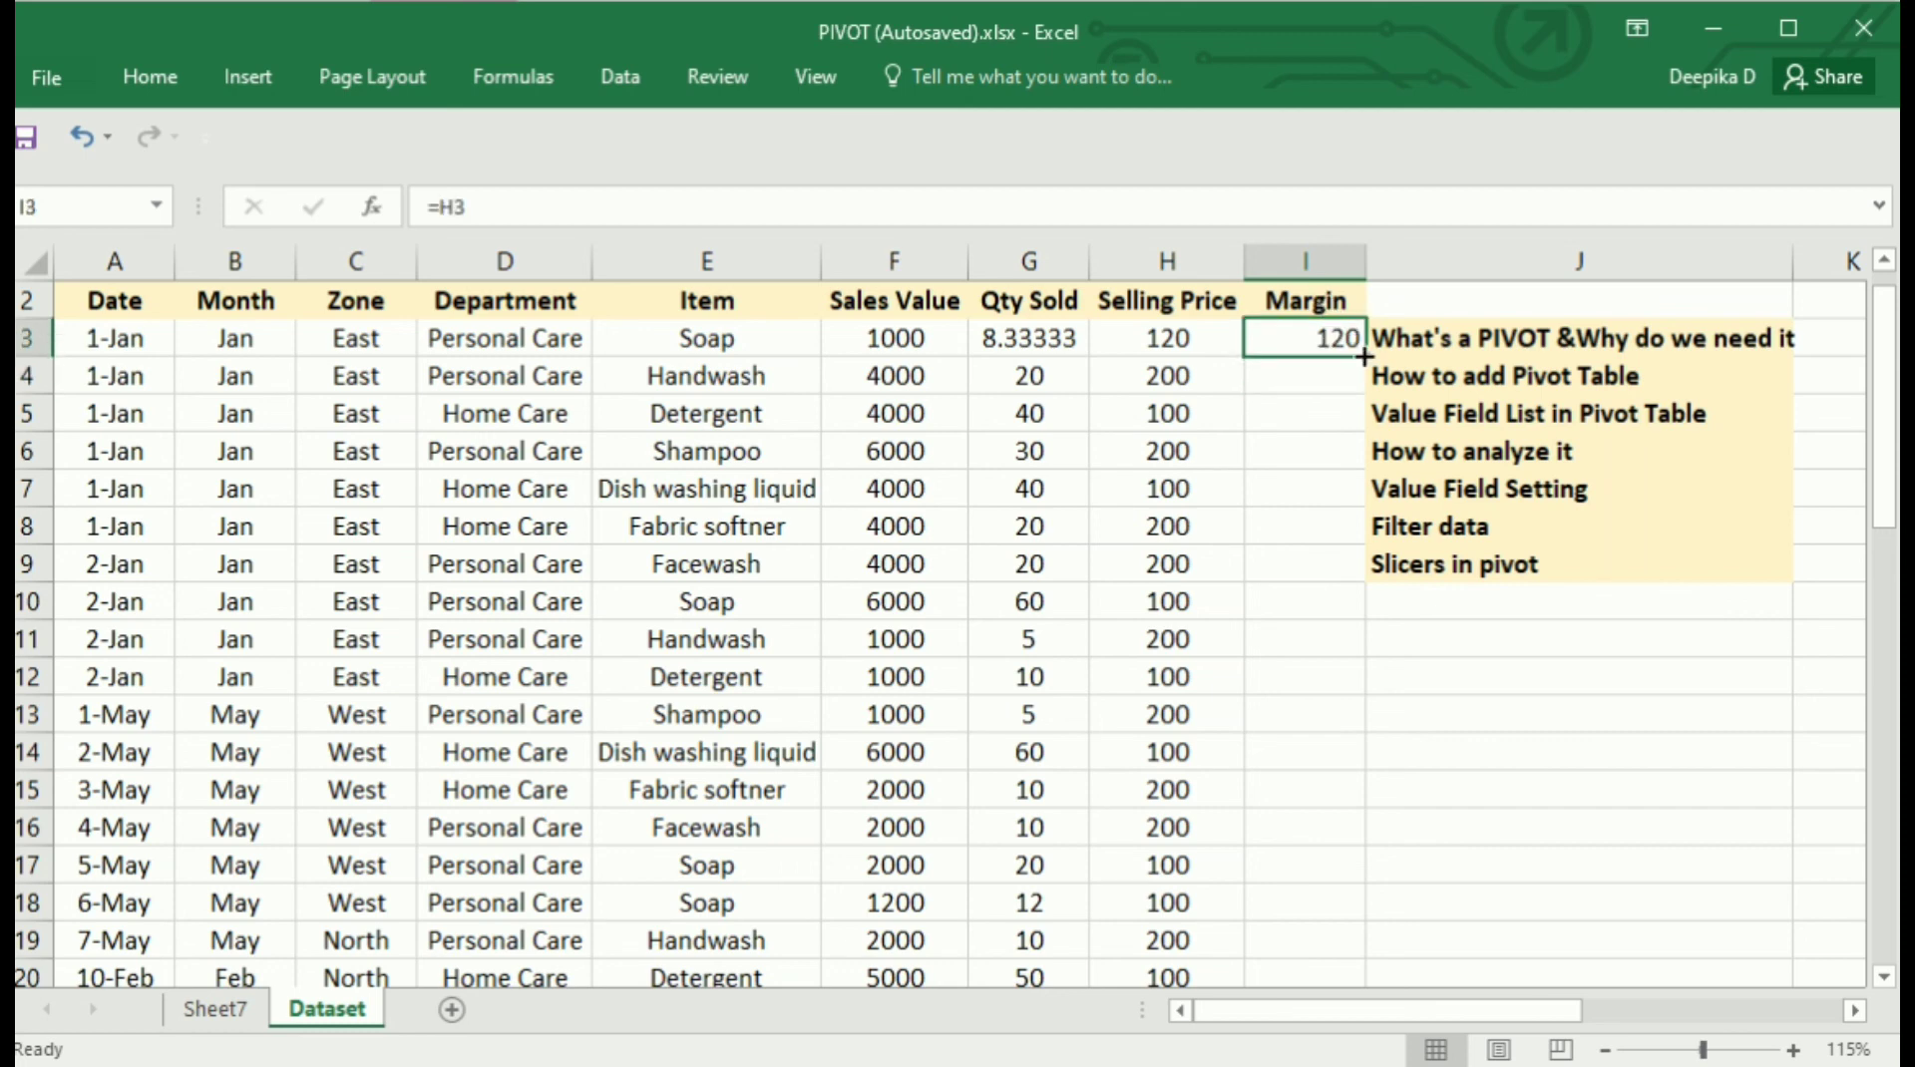
double_click(1363, 356)
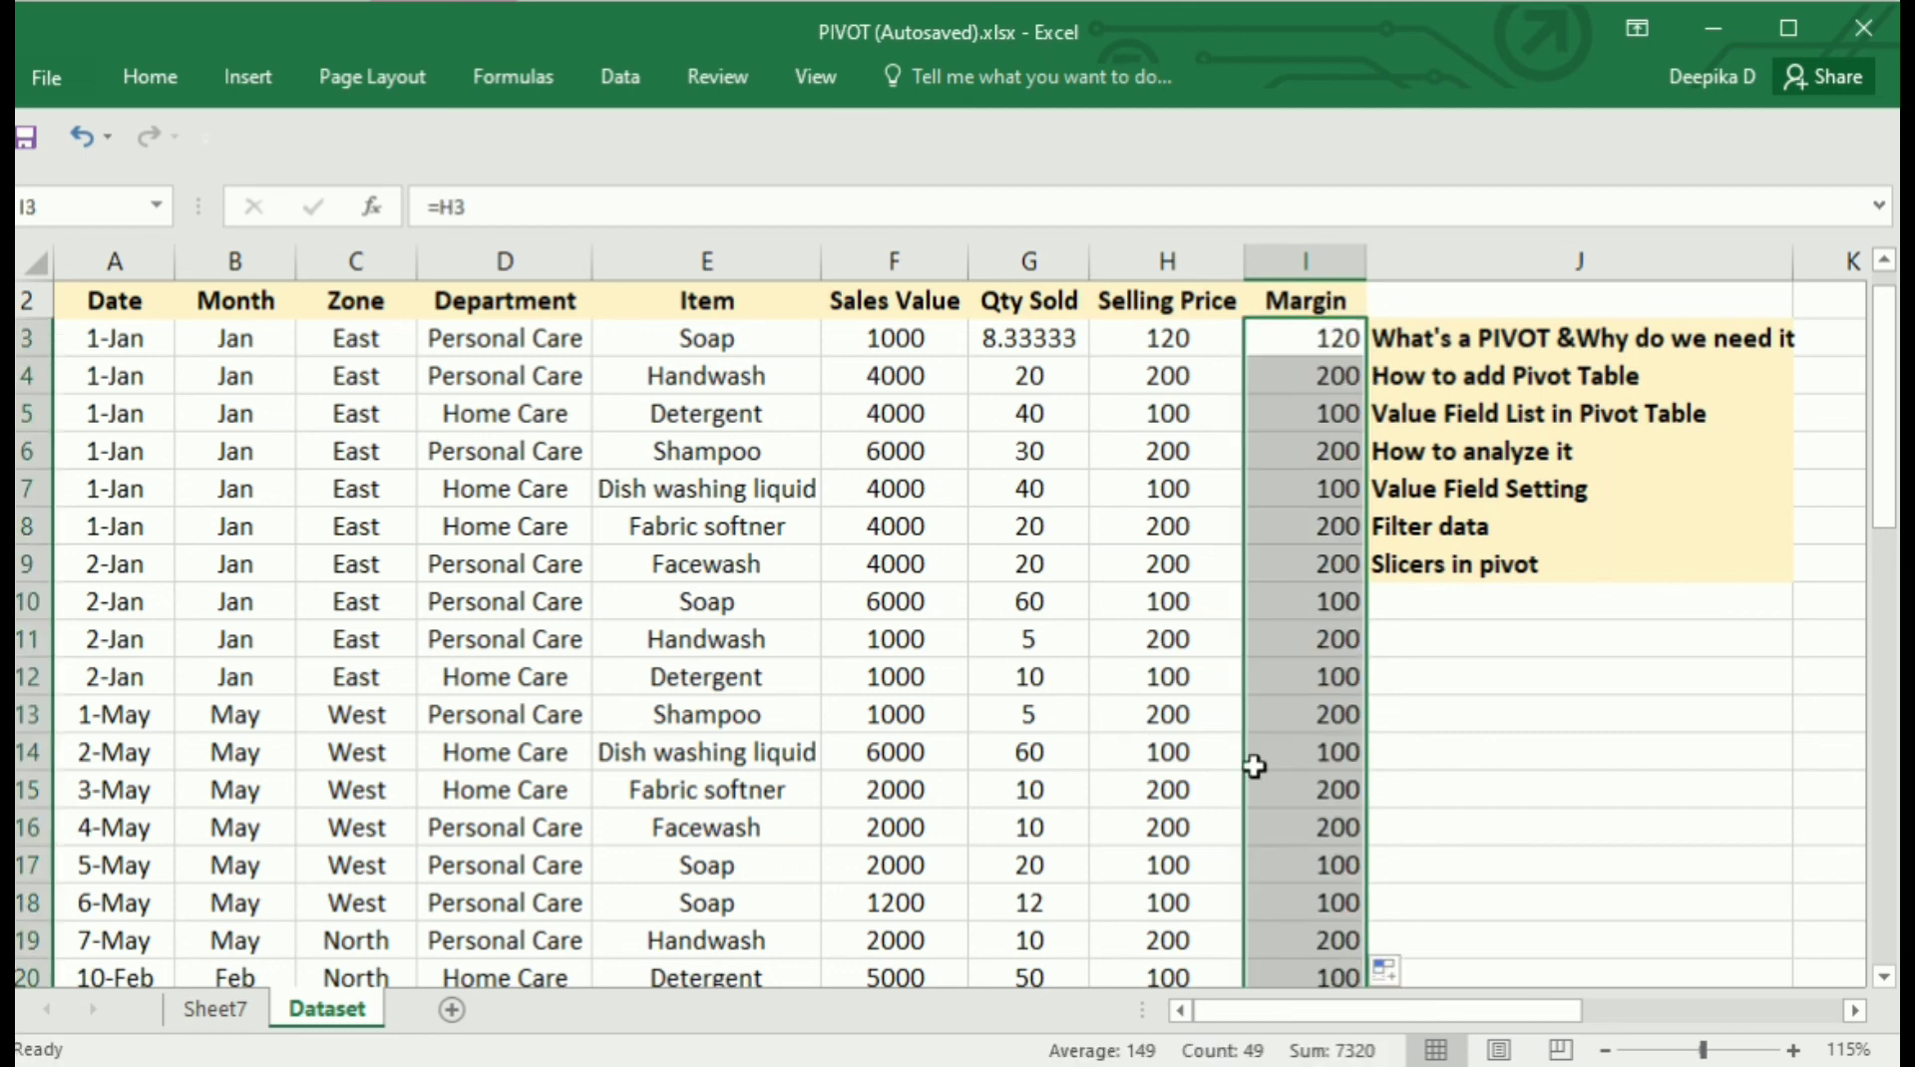
Change the Sheet7 pivot's data source to Dataset!$A$2:$I$51 and check the field list for the Margin field
click(255, 1014)
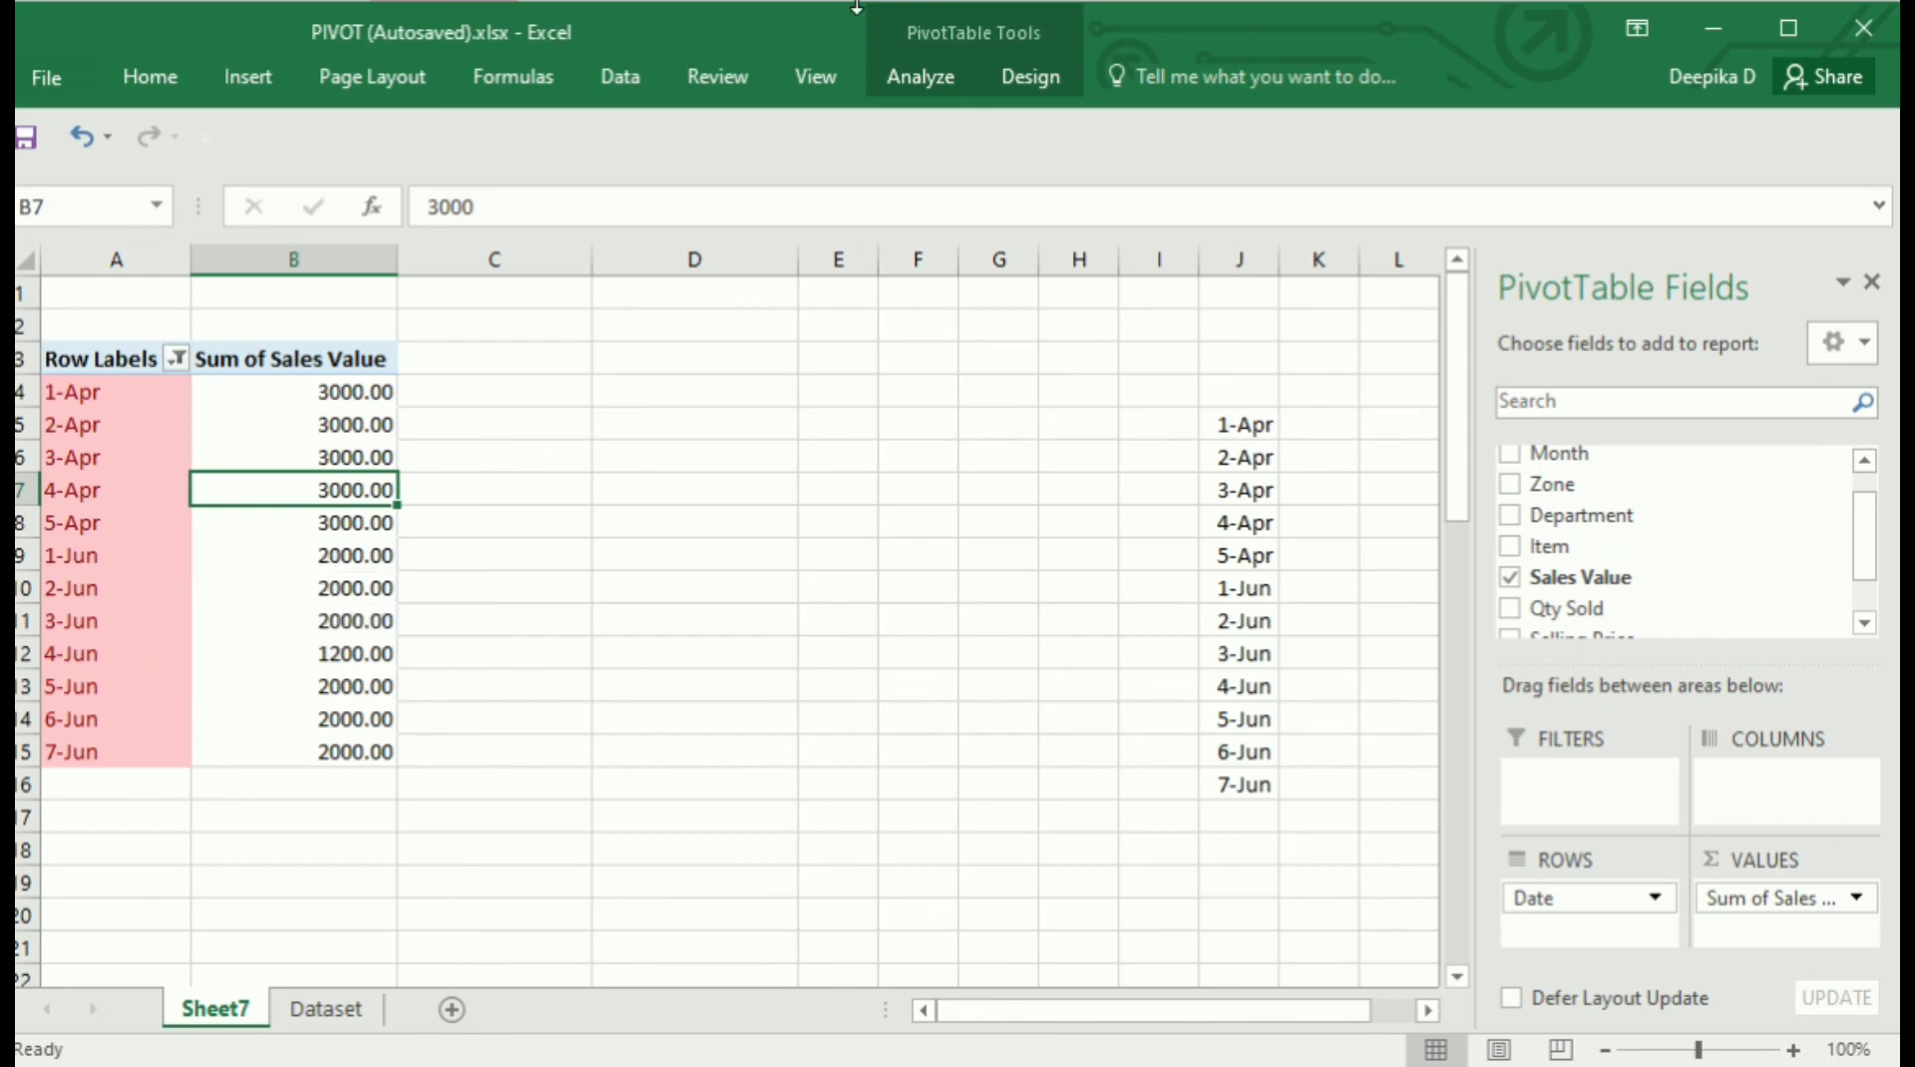
click(901, 78)
click(1017, 203)
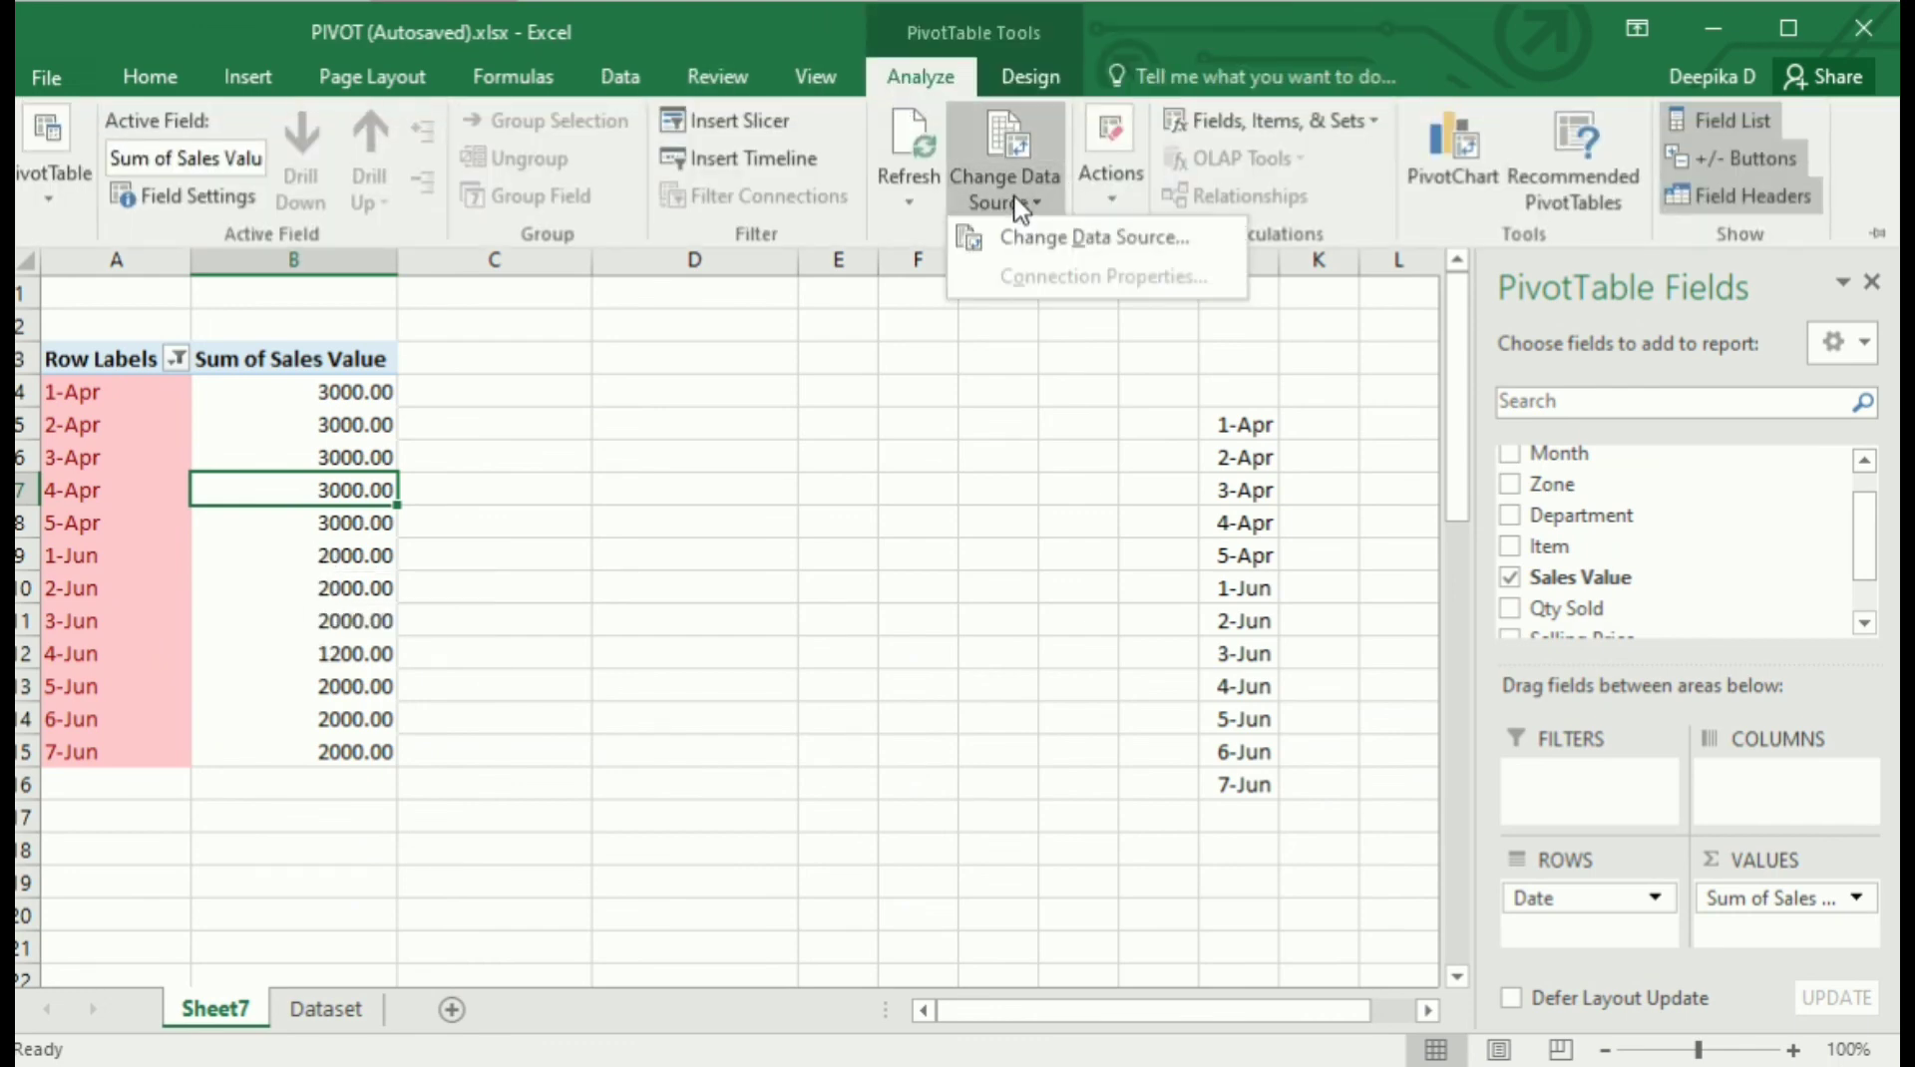
click(1062, 239)
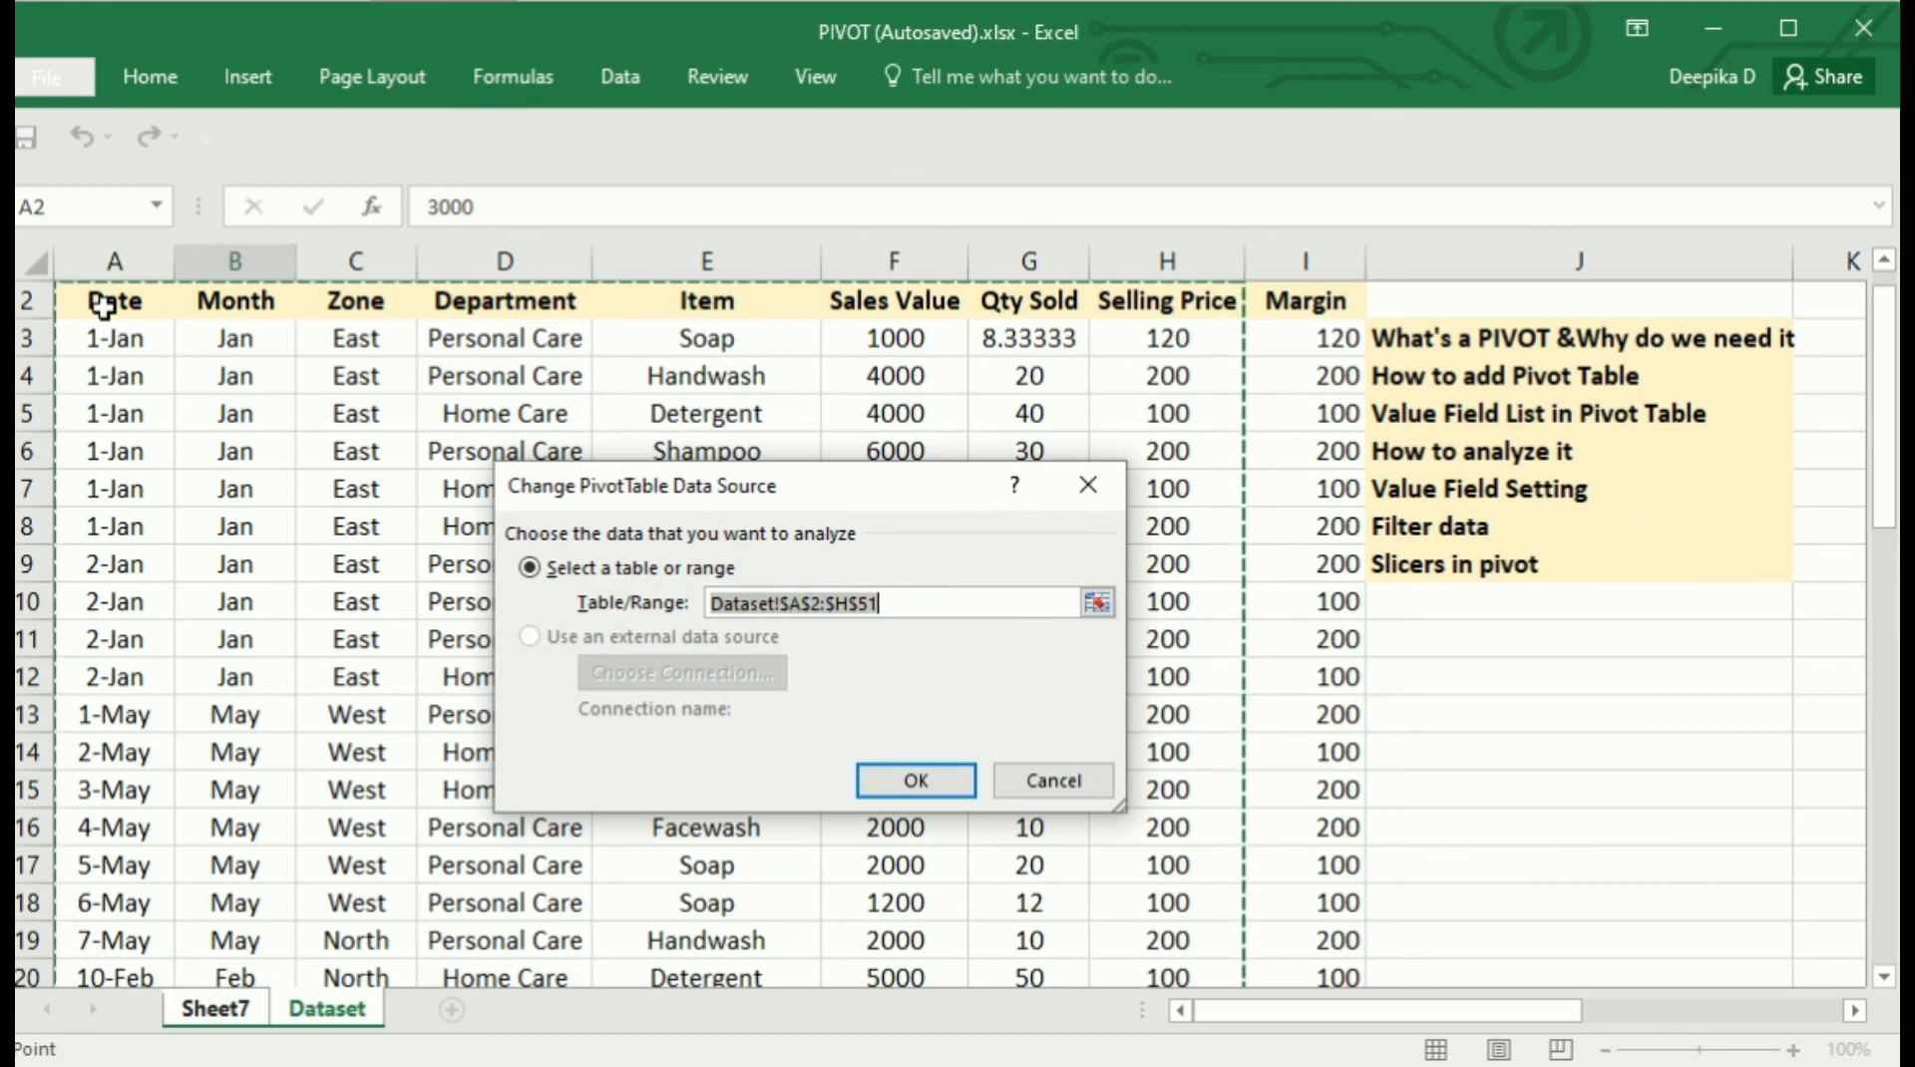
click(851, 599)
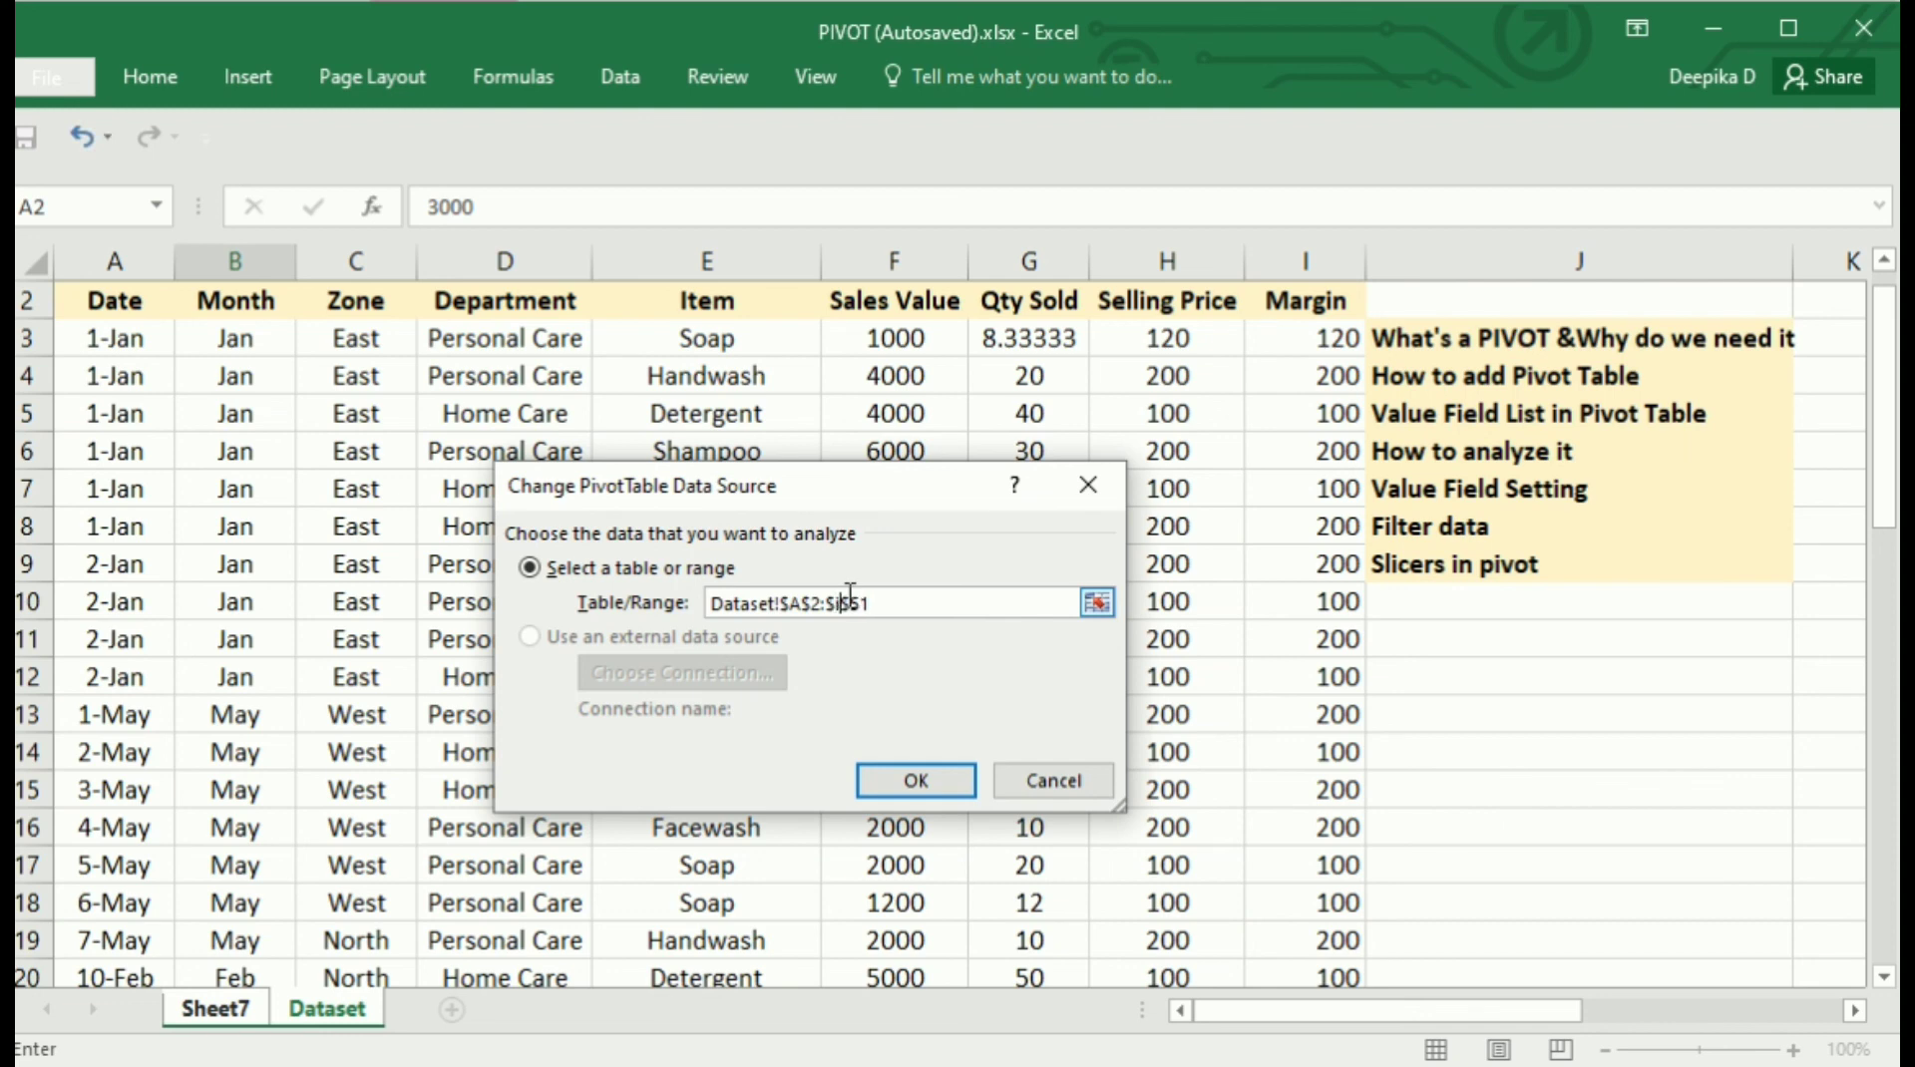
click(918, 781)
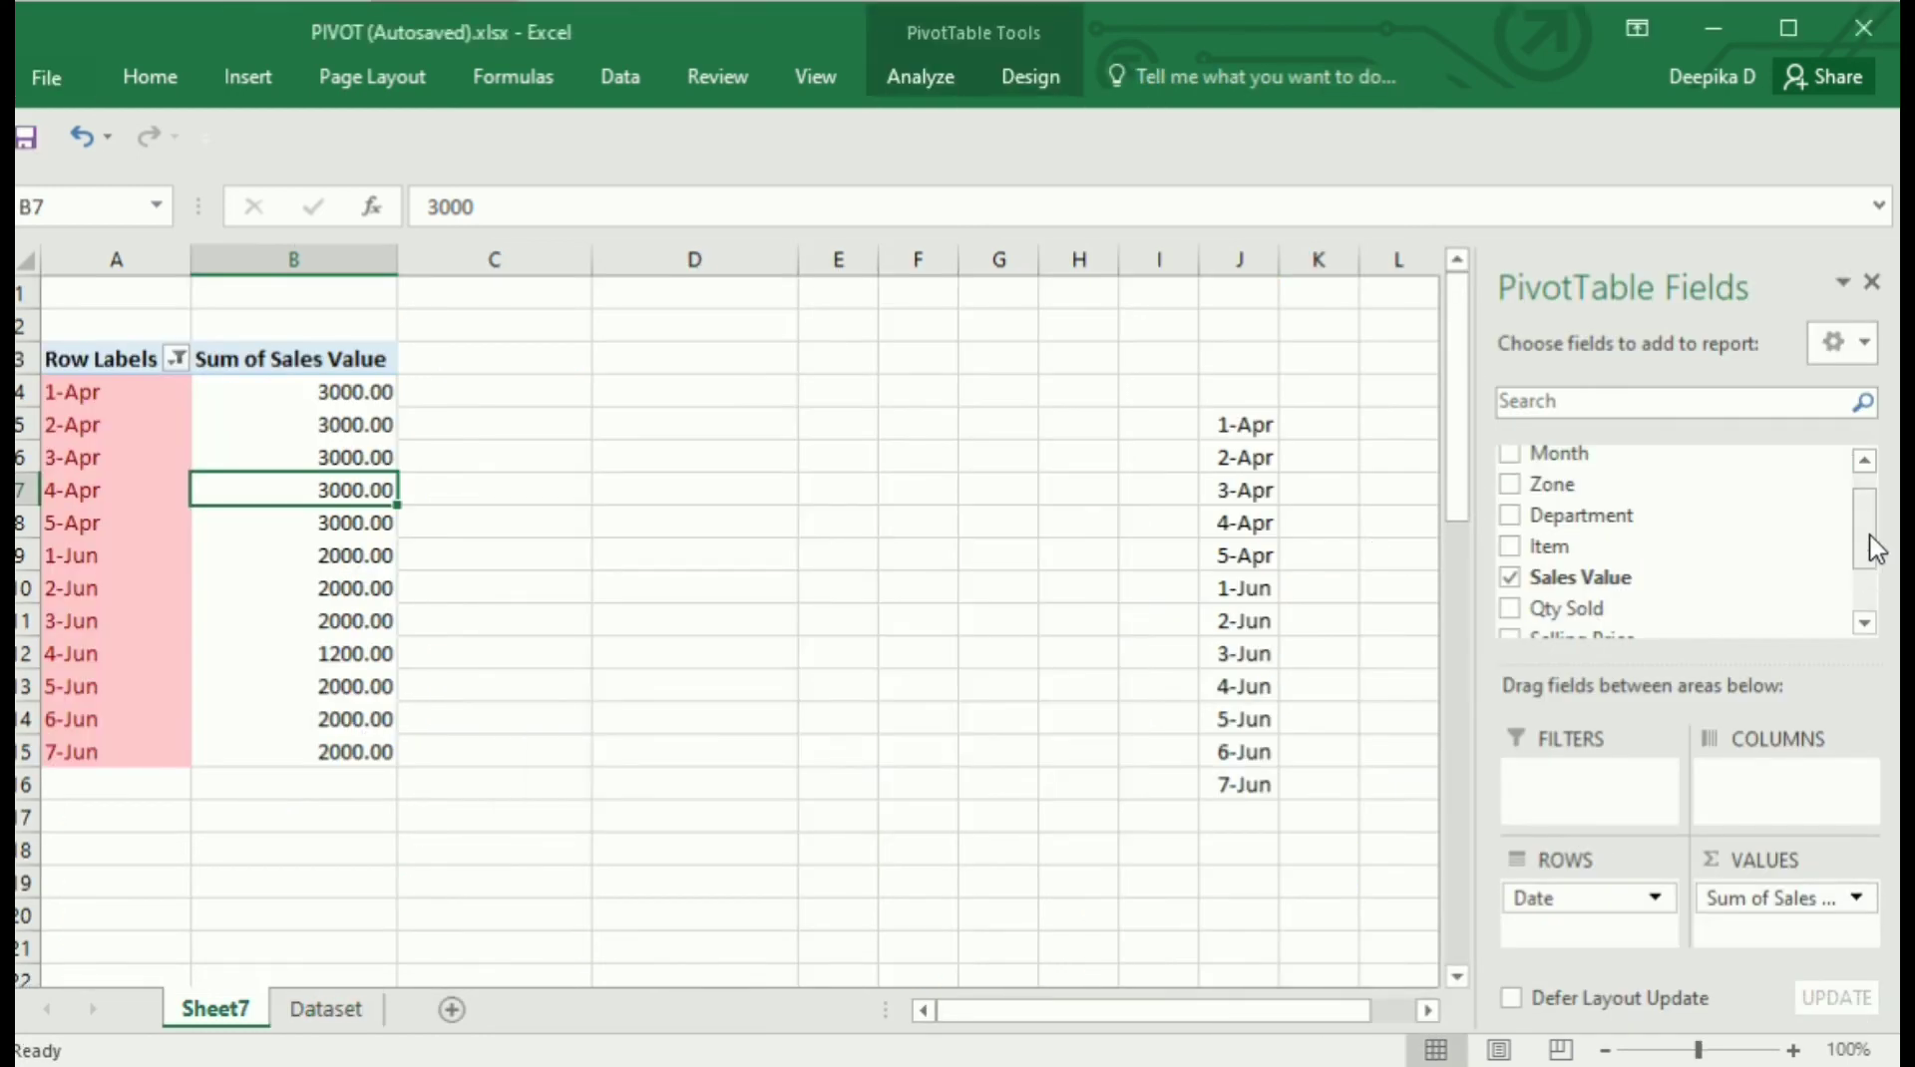
drag(1867, 544, 1864, 610)
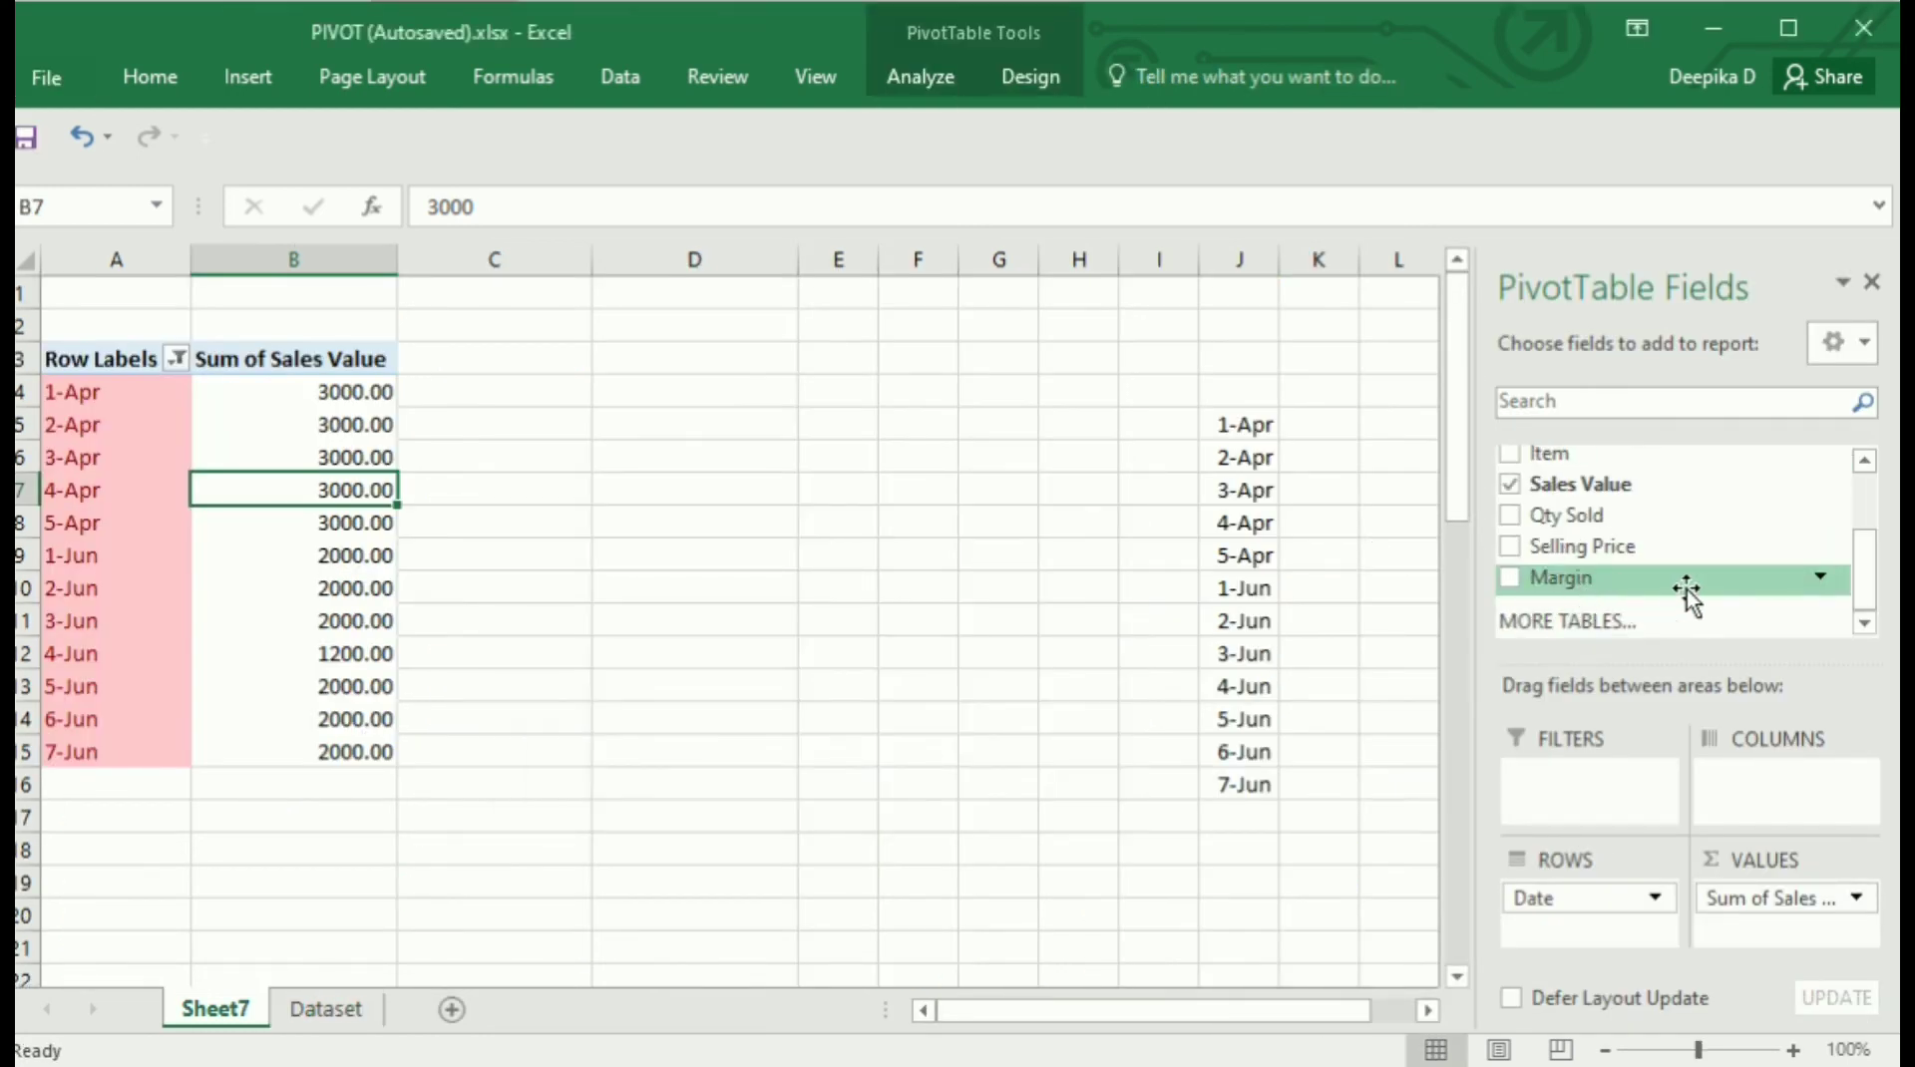